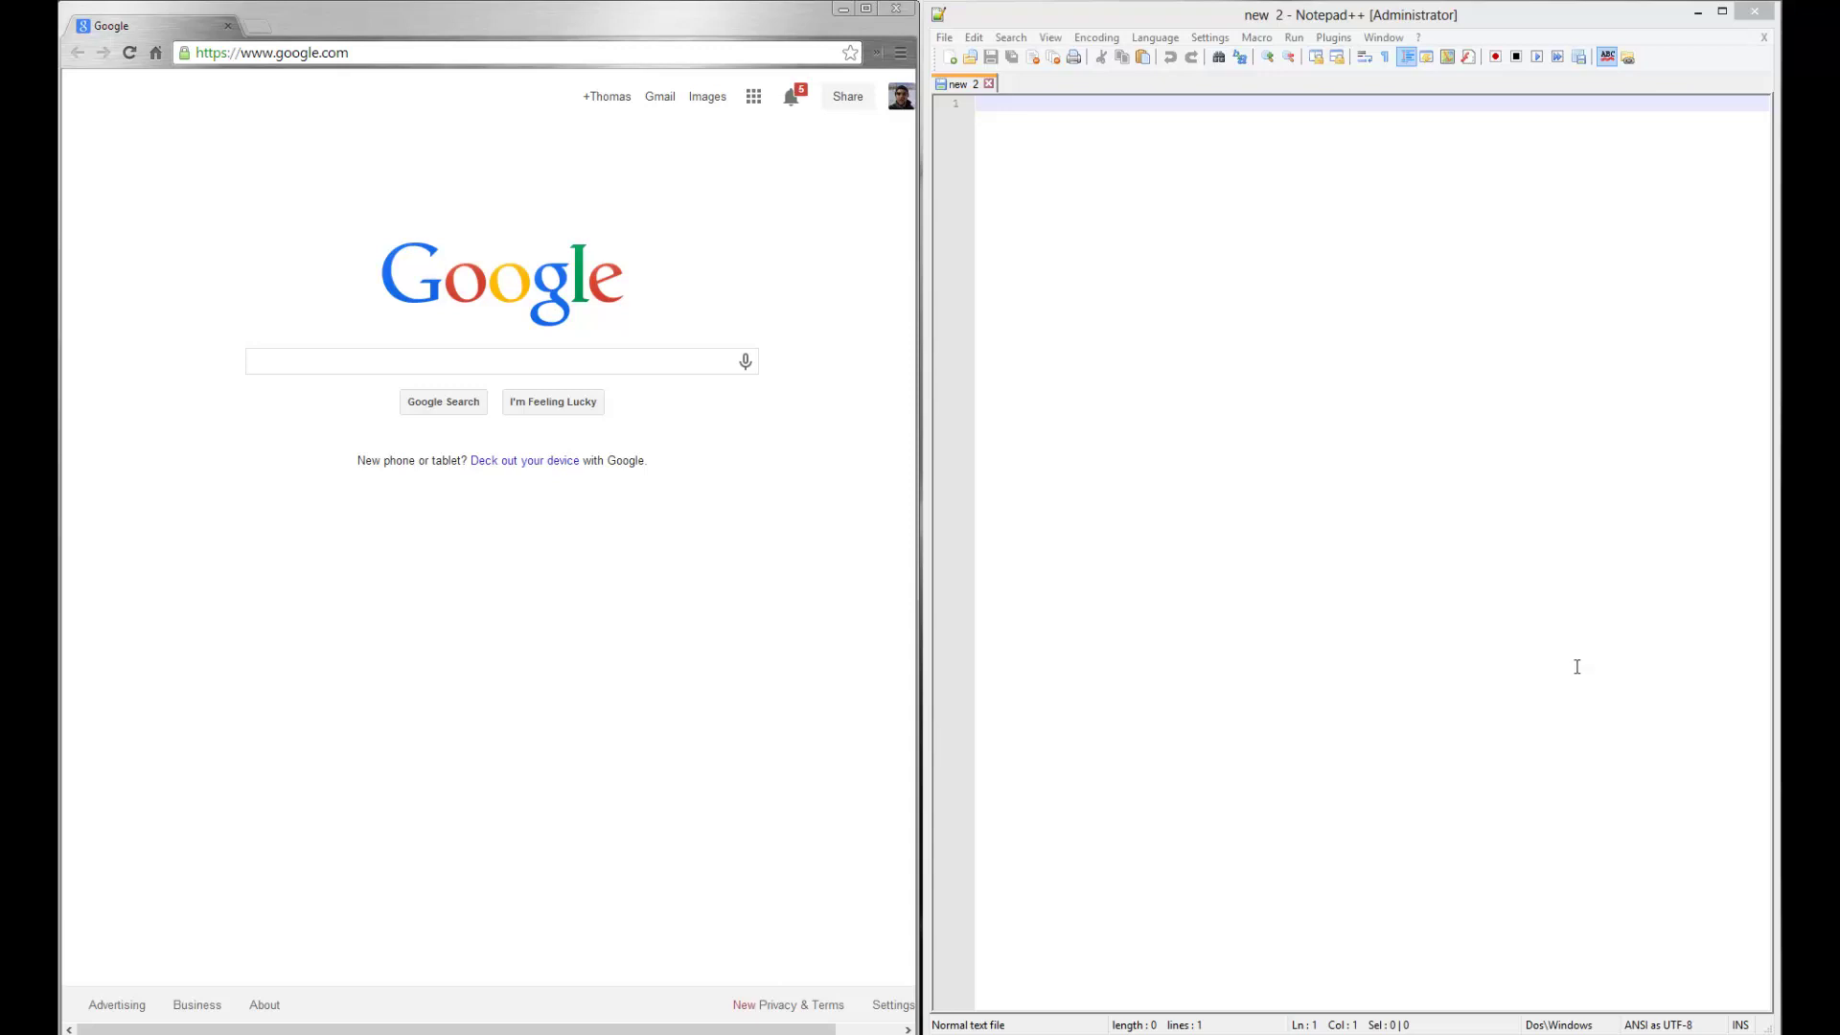
# Step: List MCU, Button and LED on separate lines of the Notepad++ document
pyautogui.click(1315, 428)
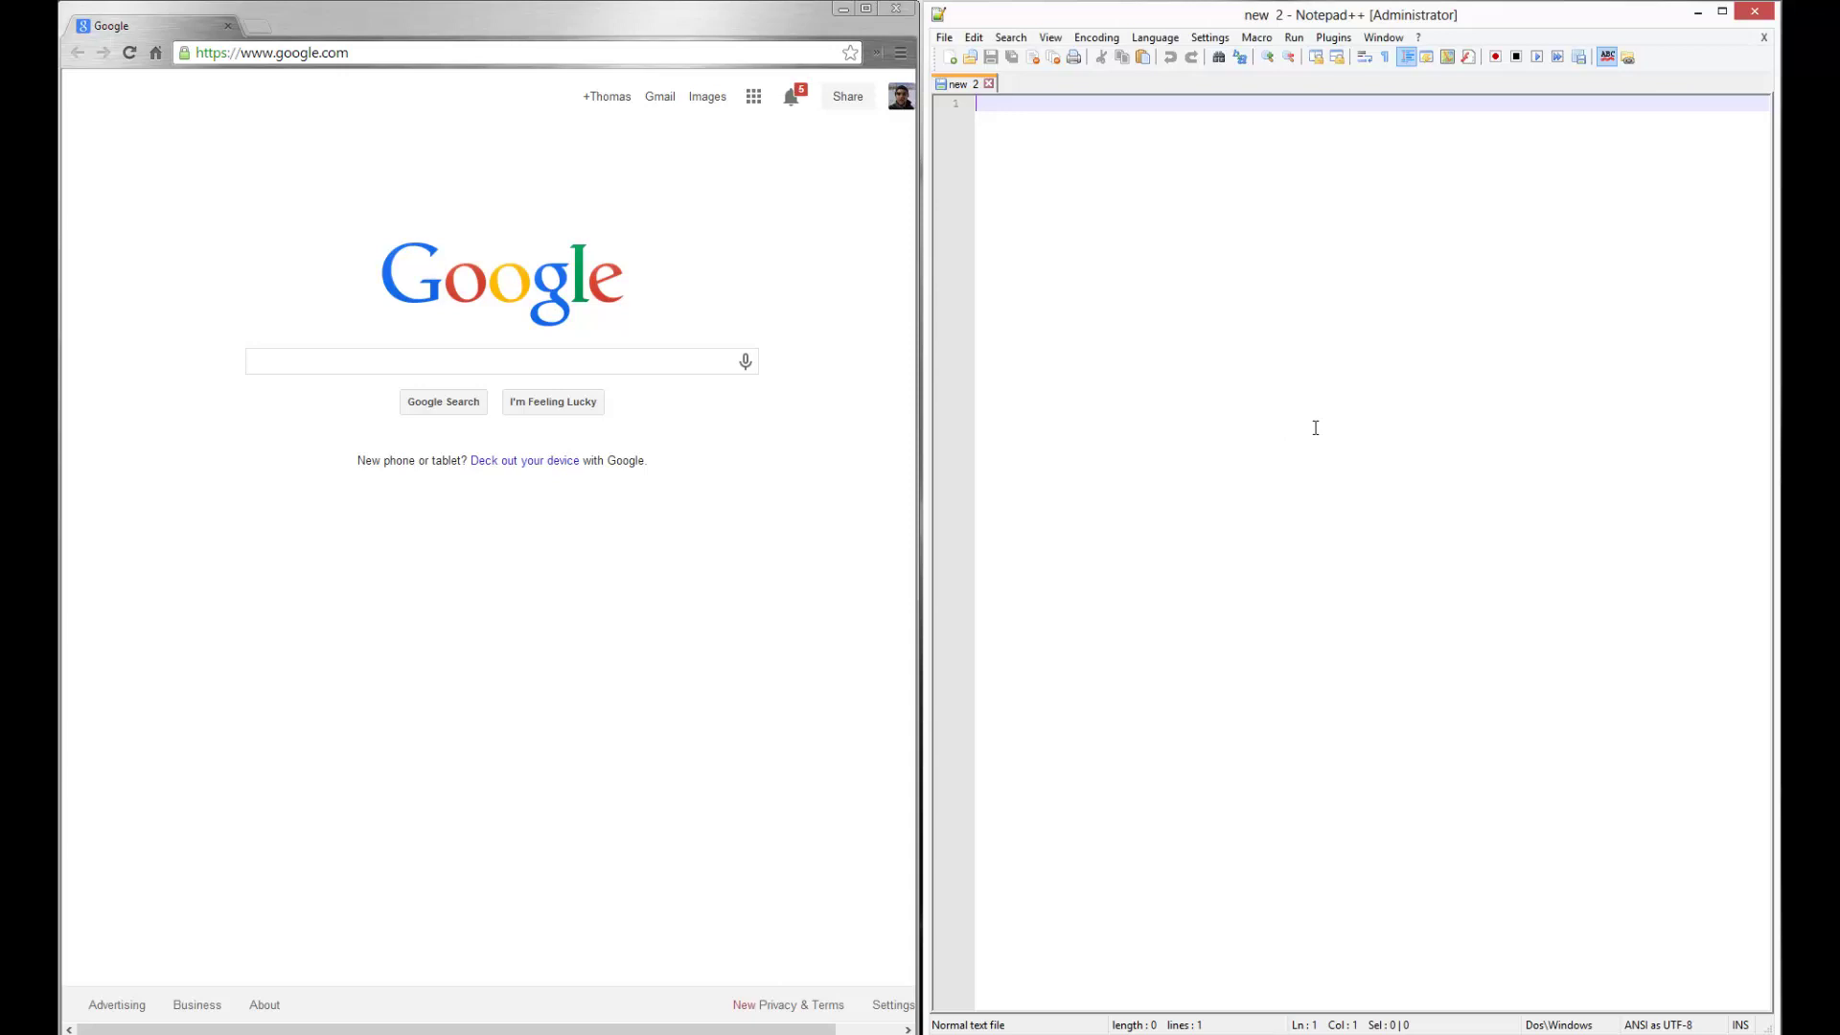
pyautogui.write('MCU')
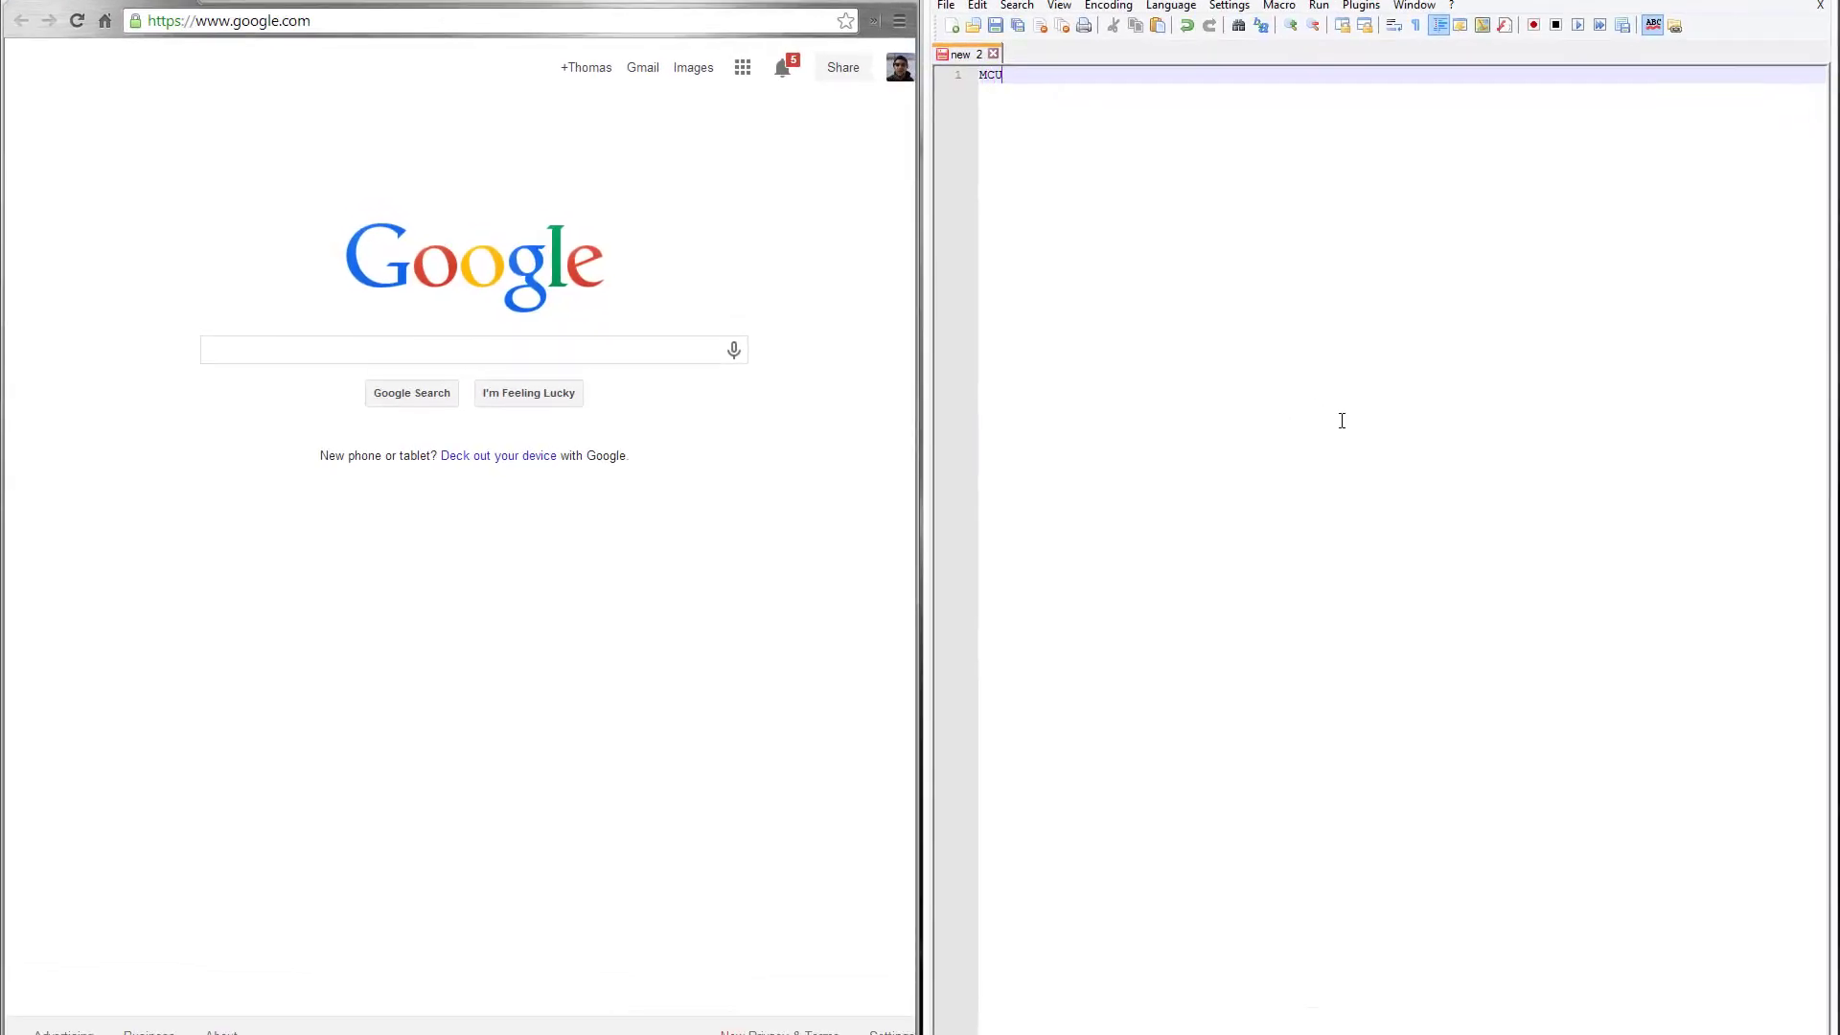
pyautogui.press('Return')
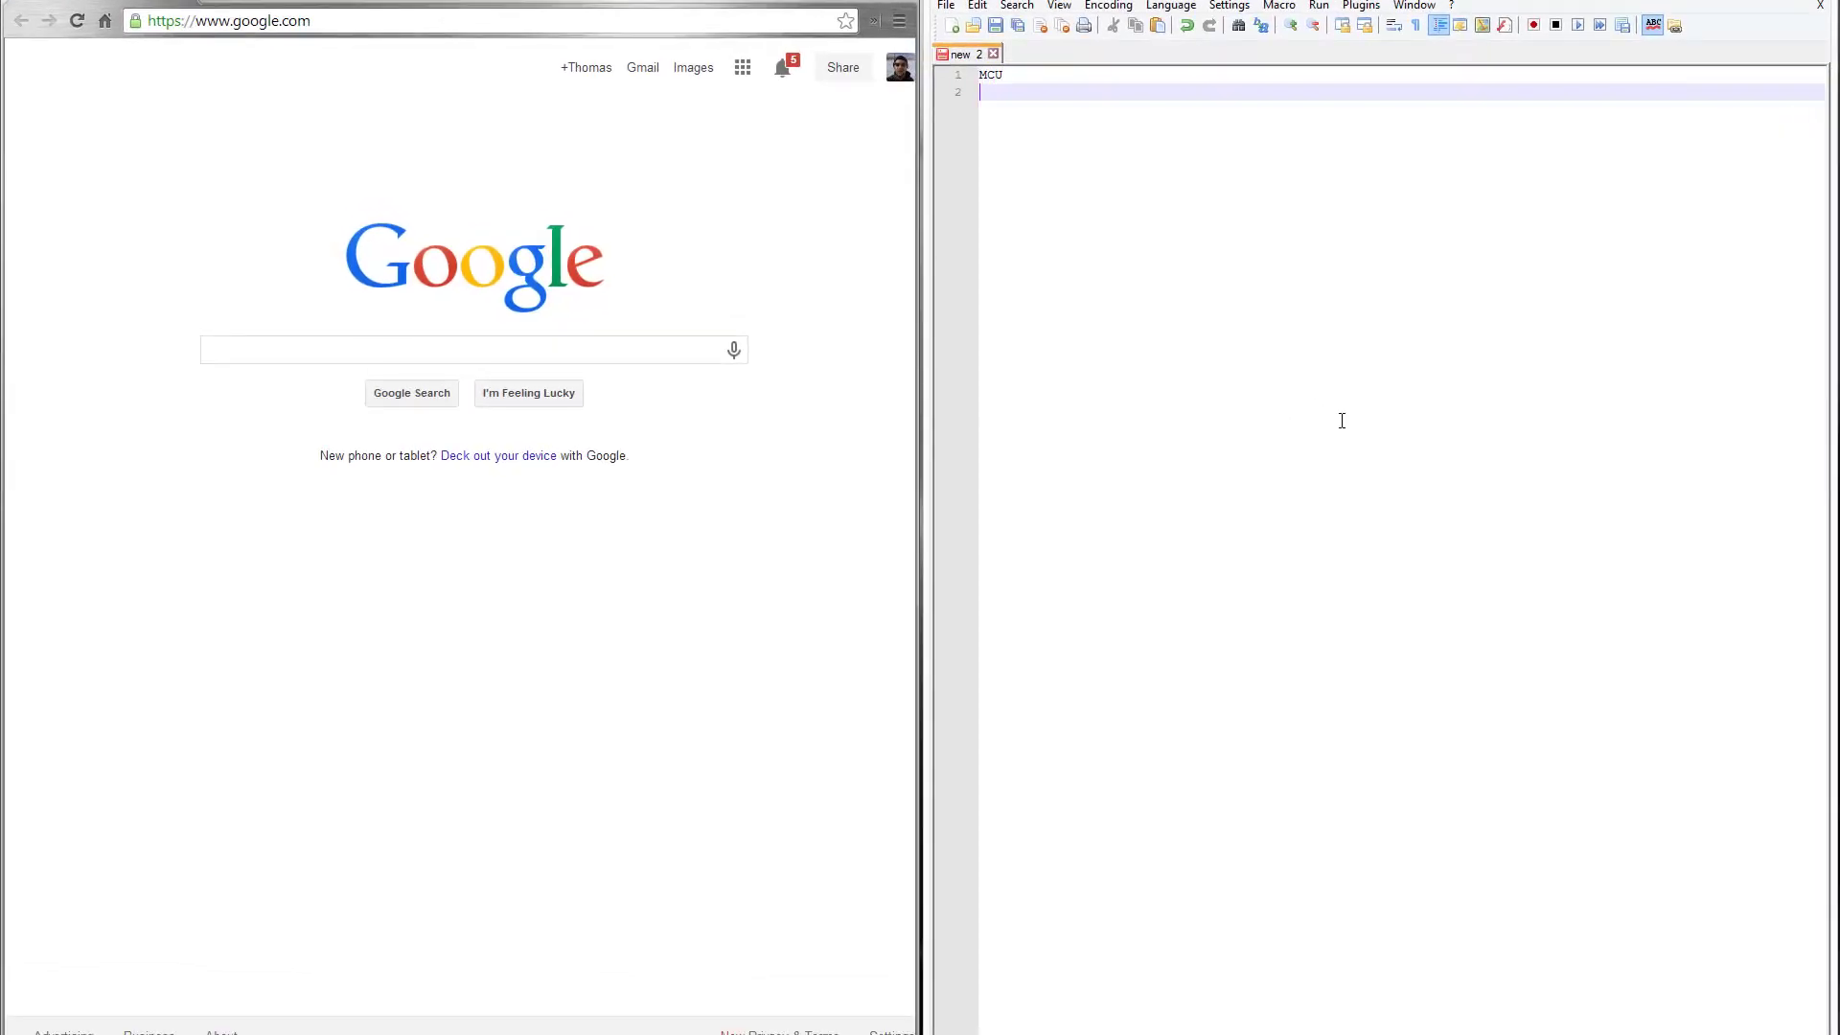
pyautogui.write('Button')
pyautogui.press('Return')
pyautogui.write('LED')
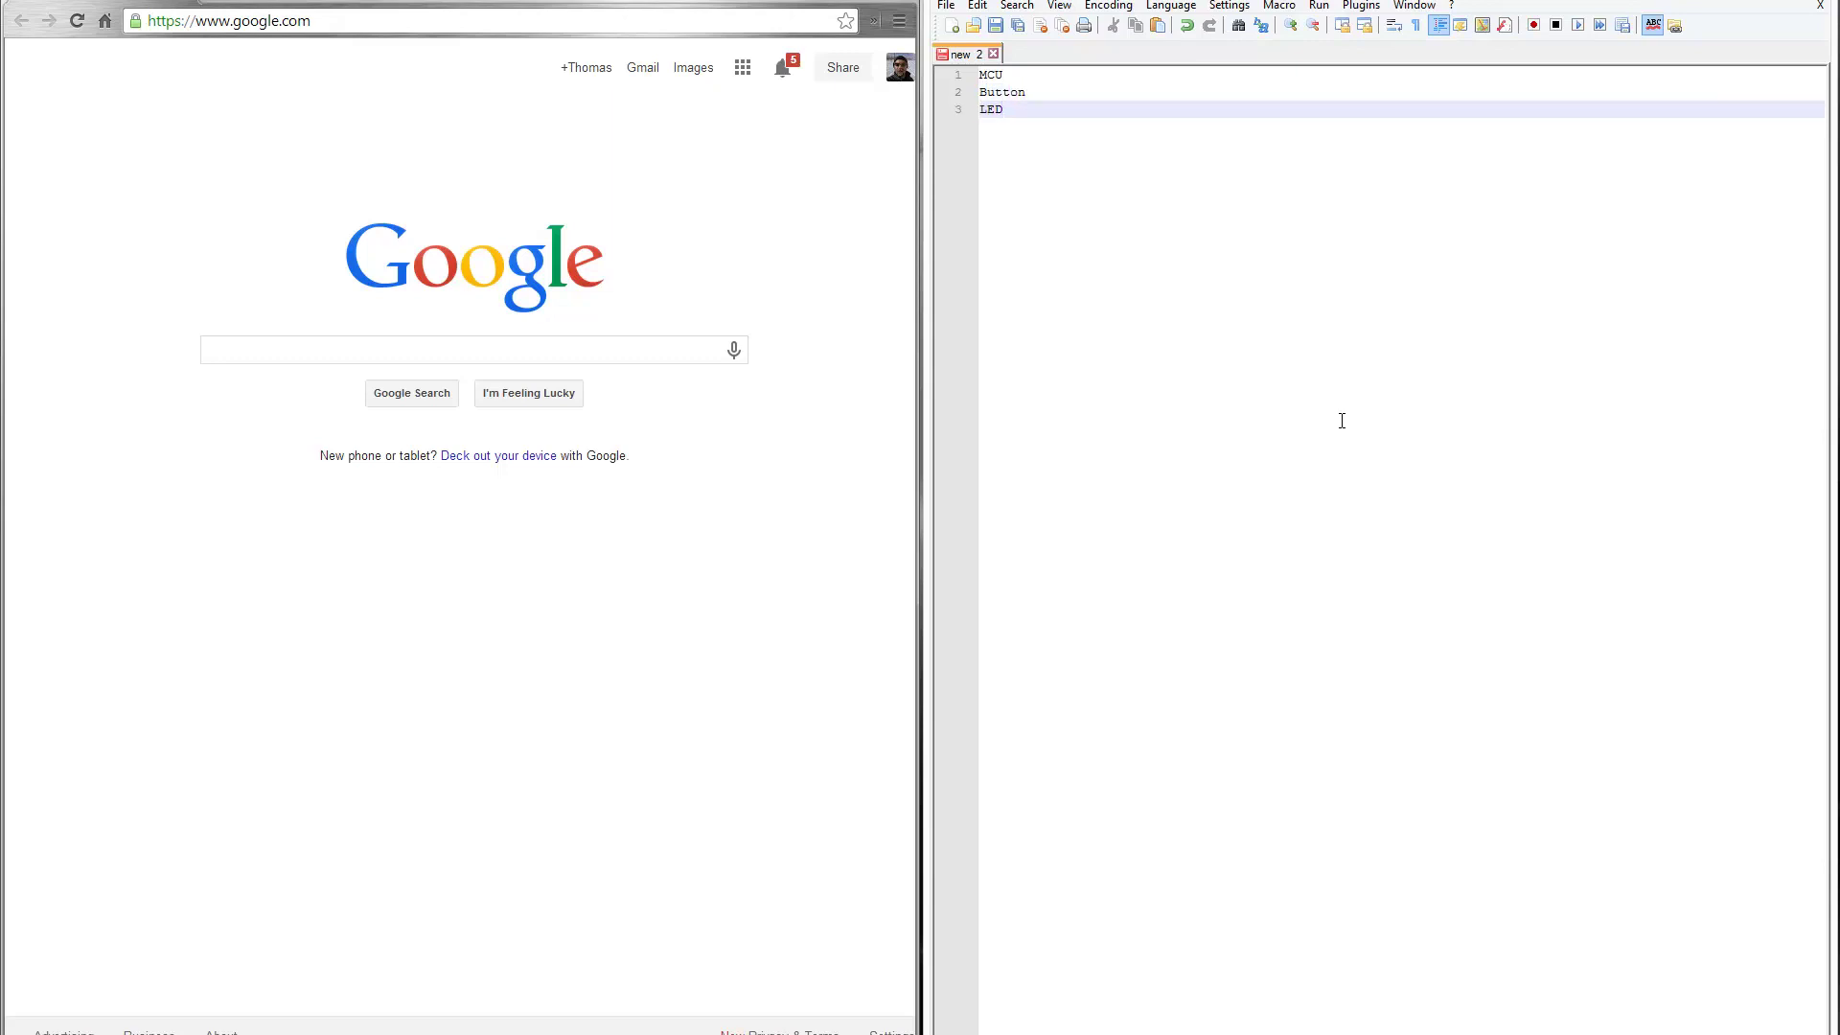
pyautogui.press('Return')
# Step: Add the line 'Passives (Caps, Resistors)', correcting the typos in Resistors
pyautogui.write('Pa')
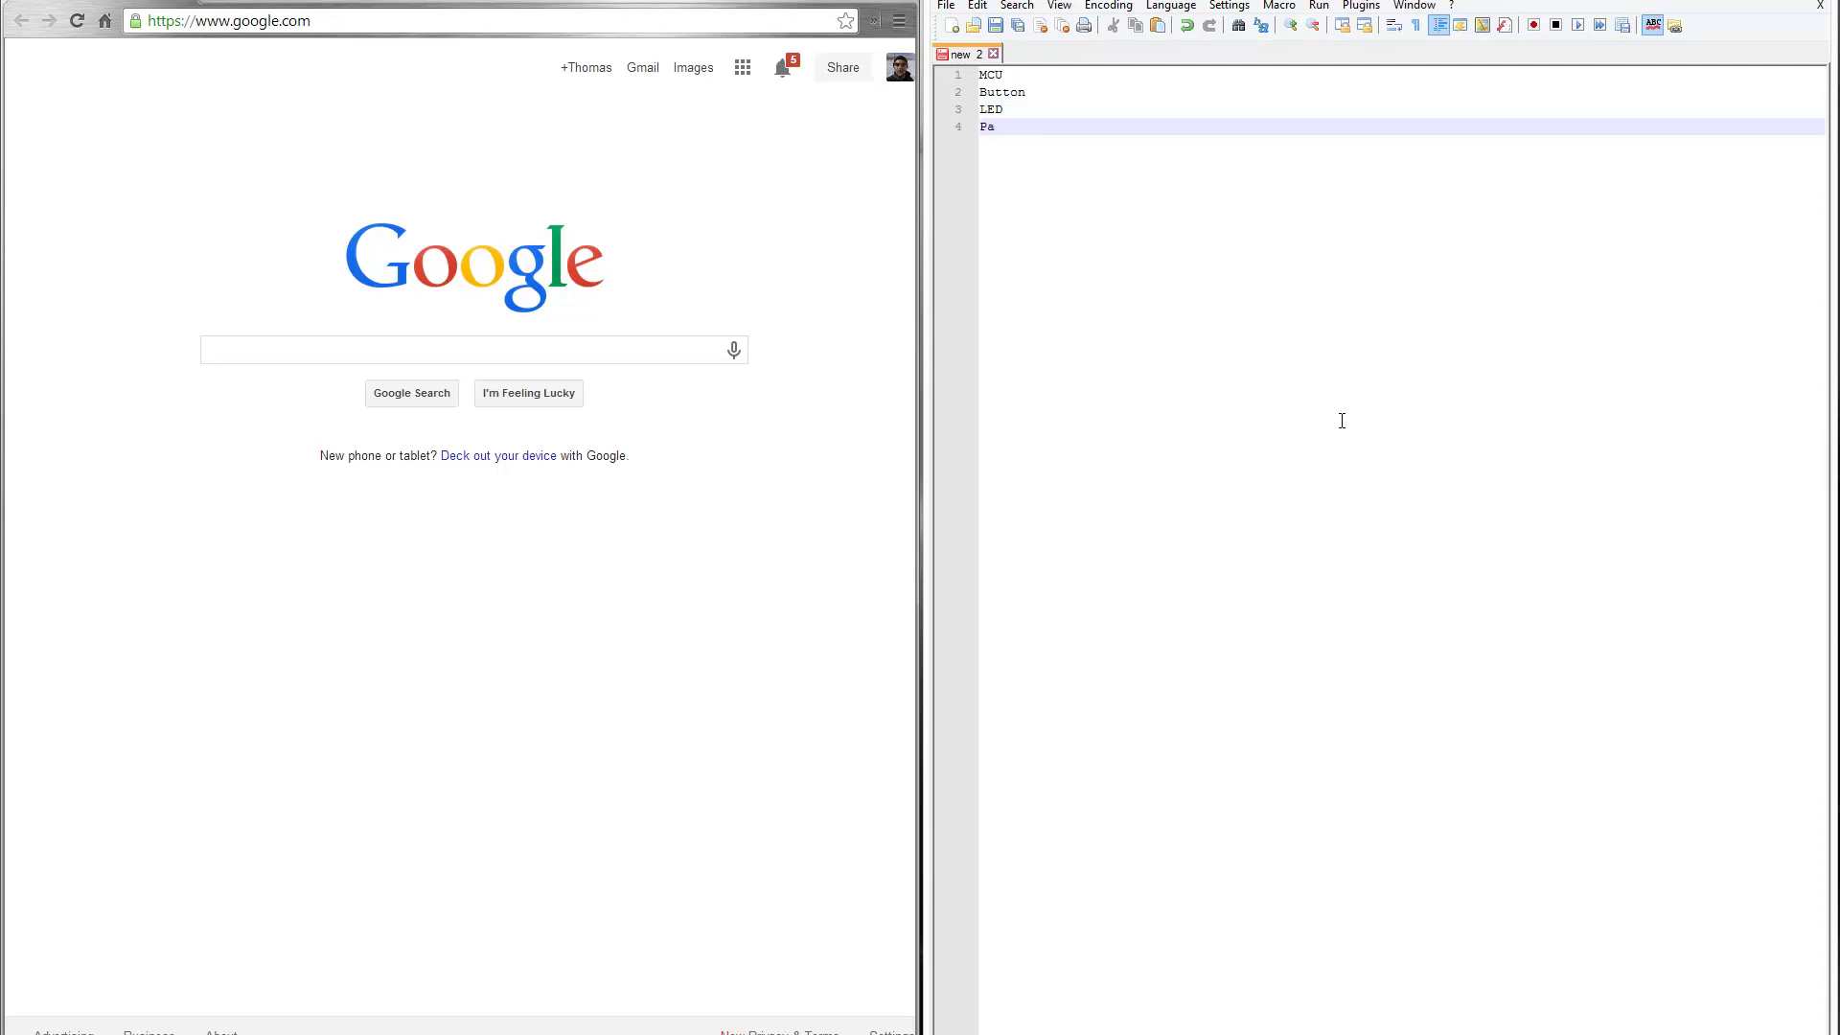
pyautogui.write('ssives (Caps, Resistors)')
pyautogui.press('Return')
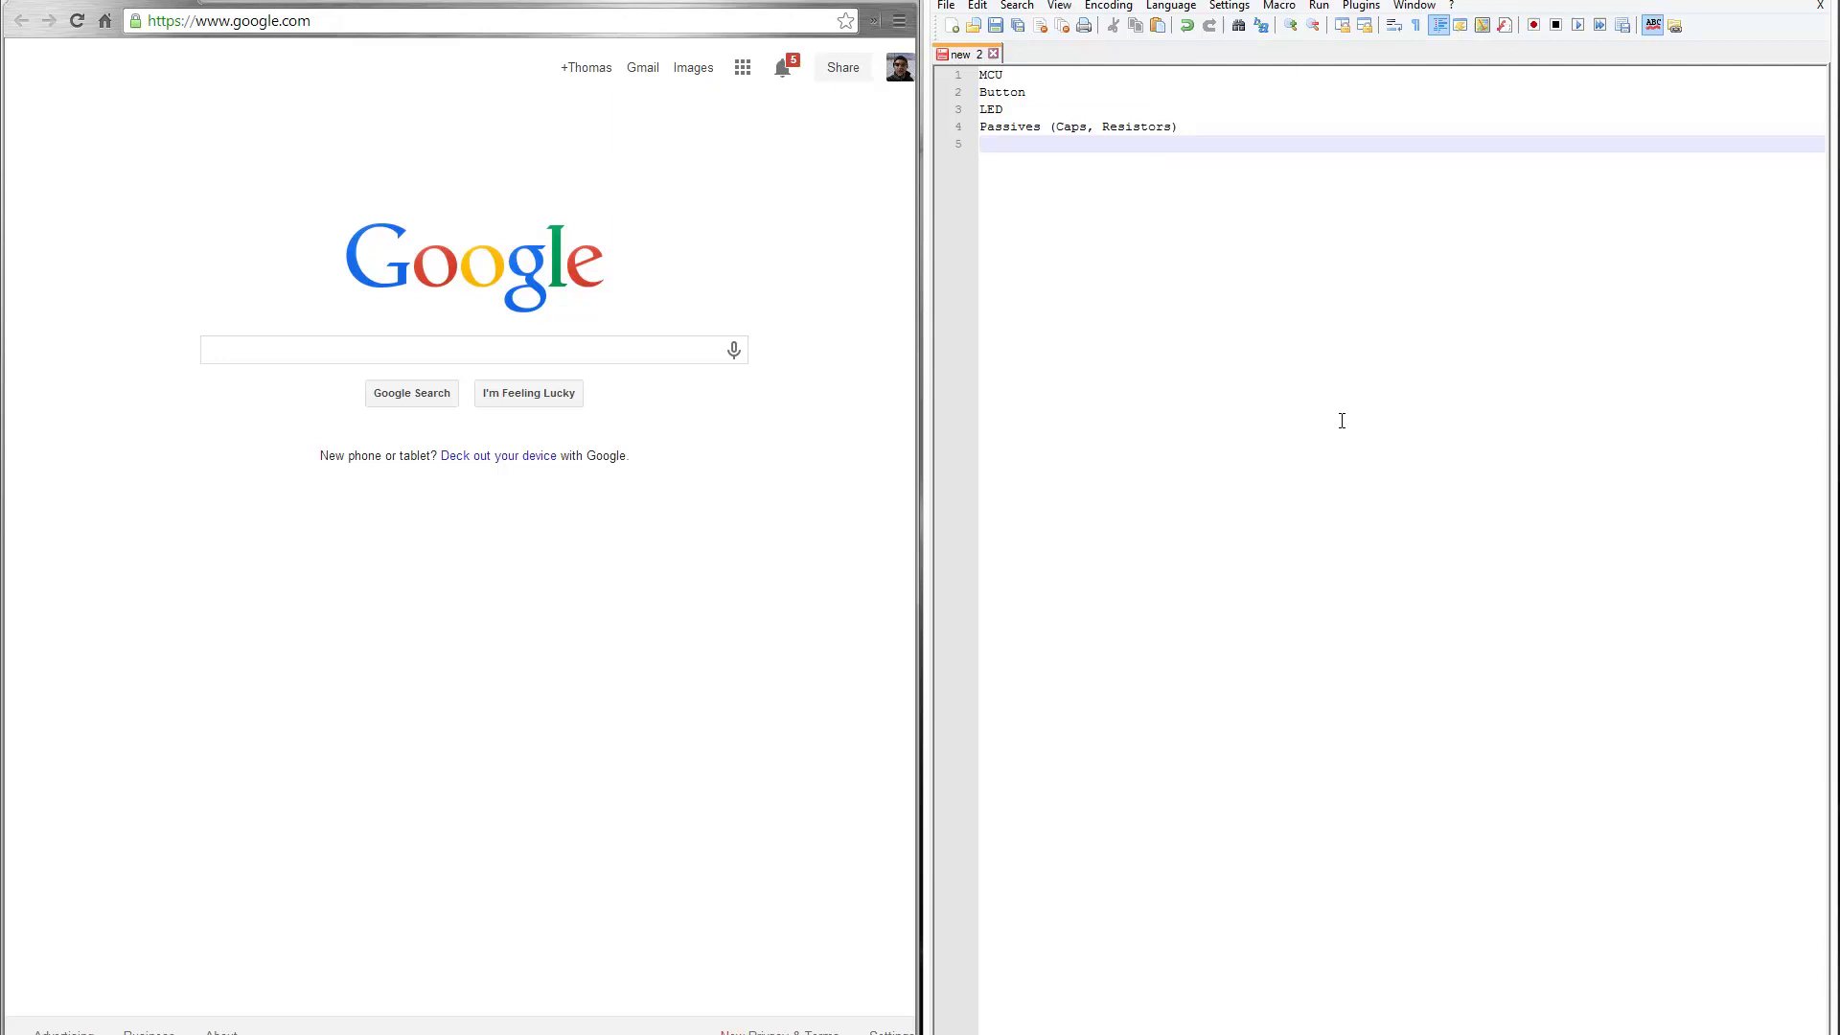
# Step: Add Programming Interface and I/O Breakout, then a Bonus section with 'A I2C Sensor'
pyautogui.write('Programming Interface')
pyautogui.press('Return')
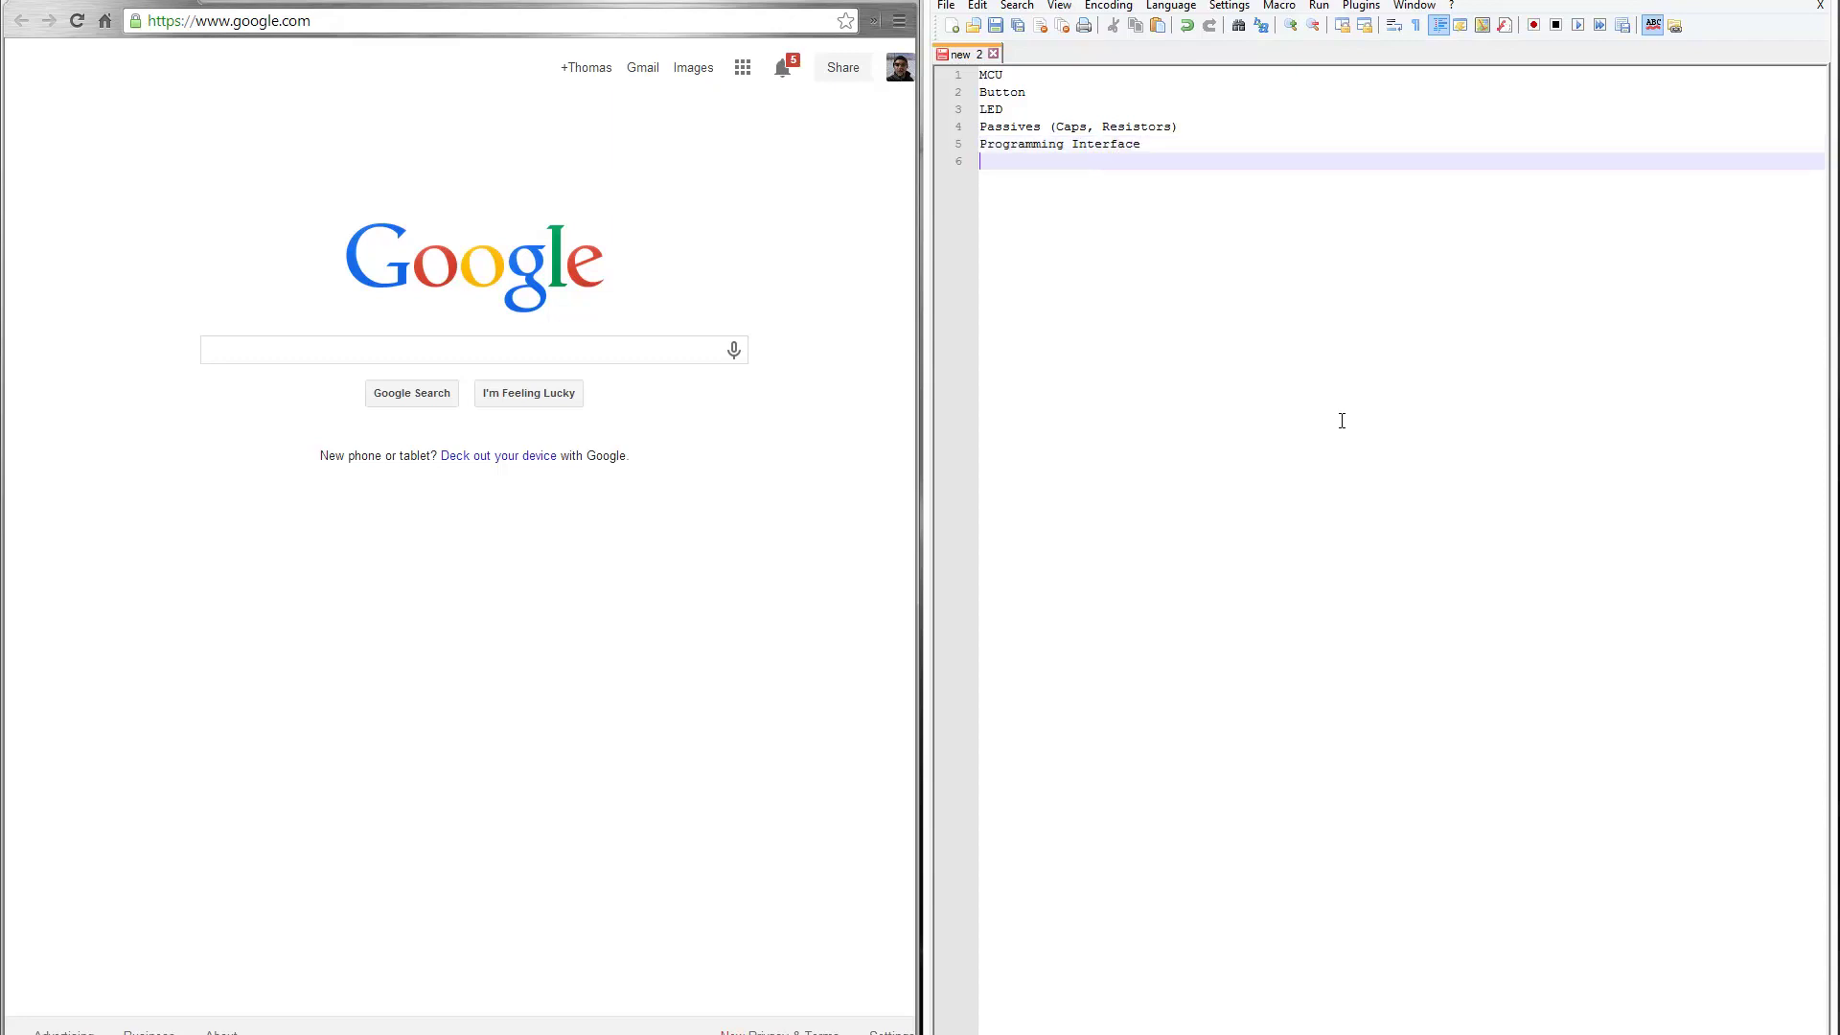
pyautogui.write('I/O Breakout')
pyautogui.press('Return')
pyautogui.press('Return')
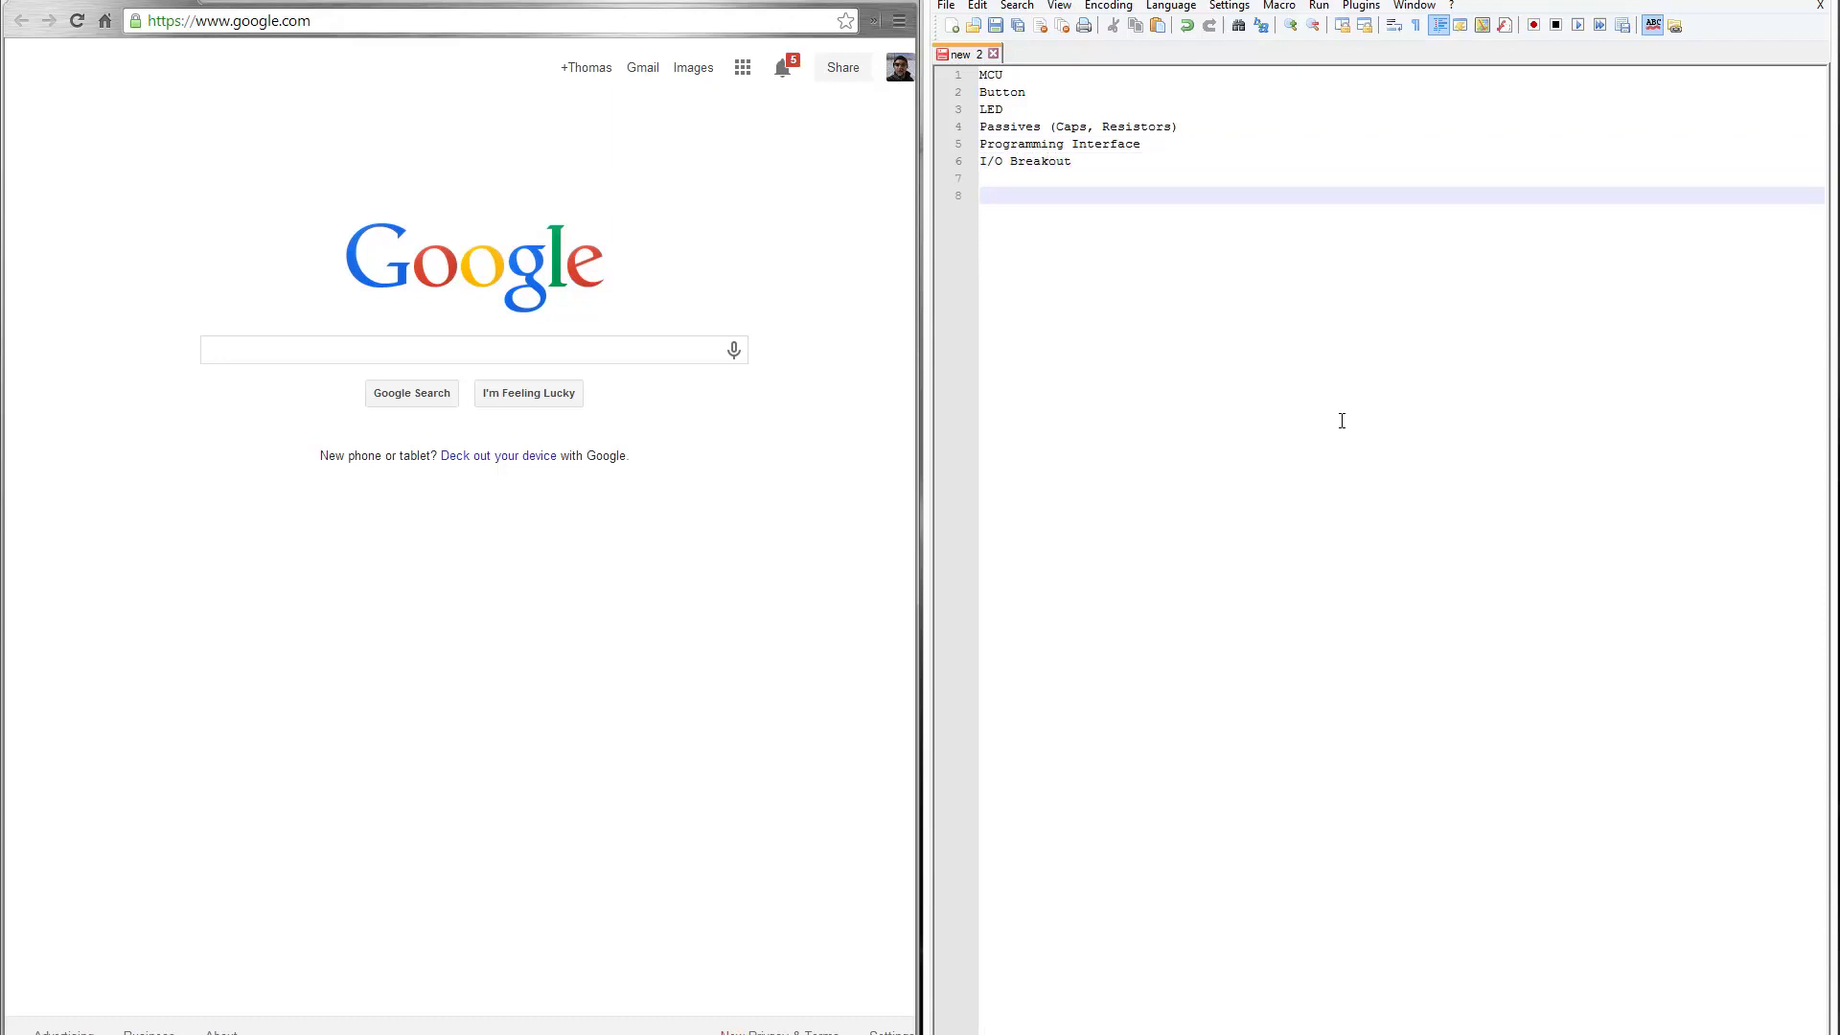
pyautogui.write('Bonus')
pyautogui.press('Return')
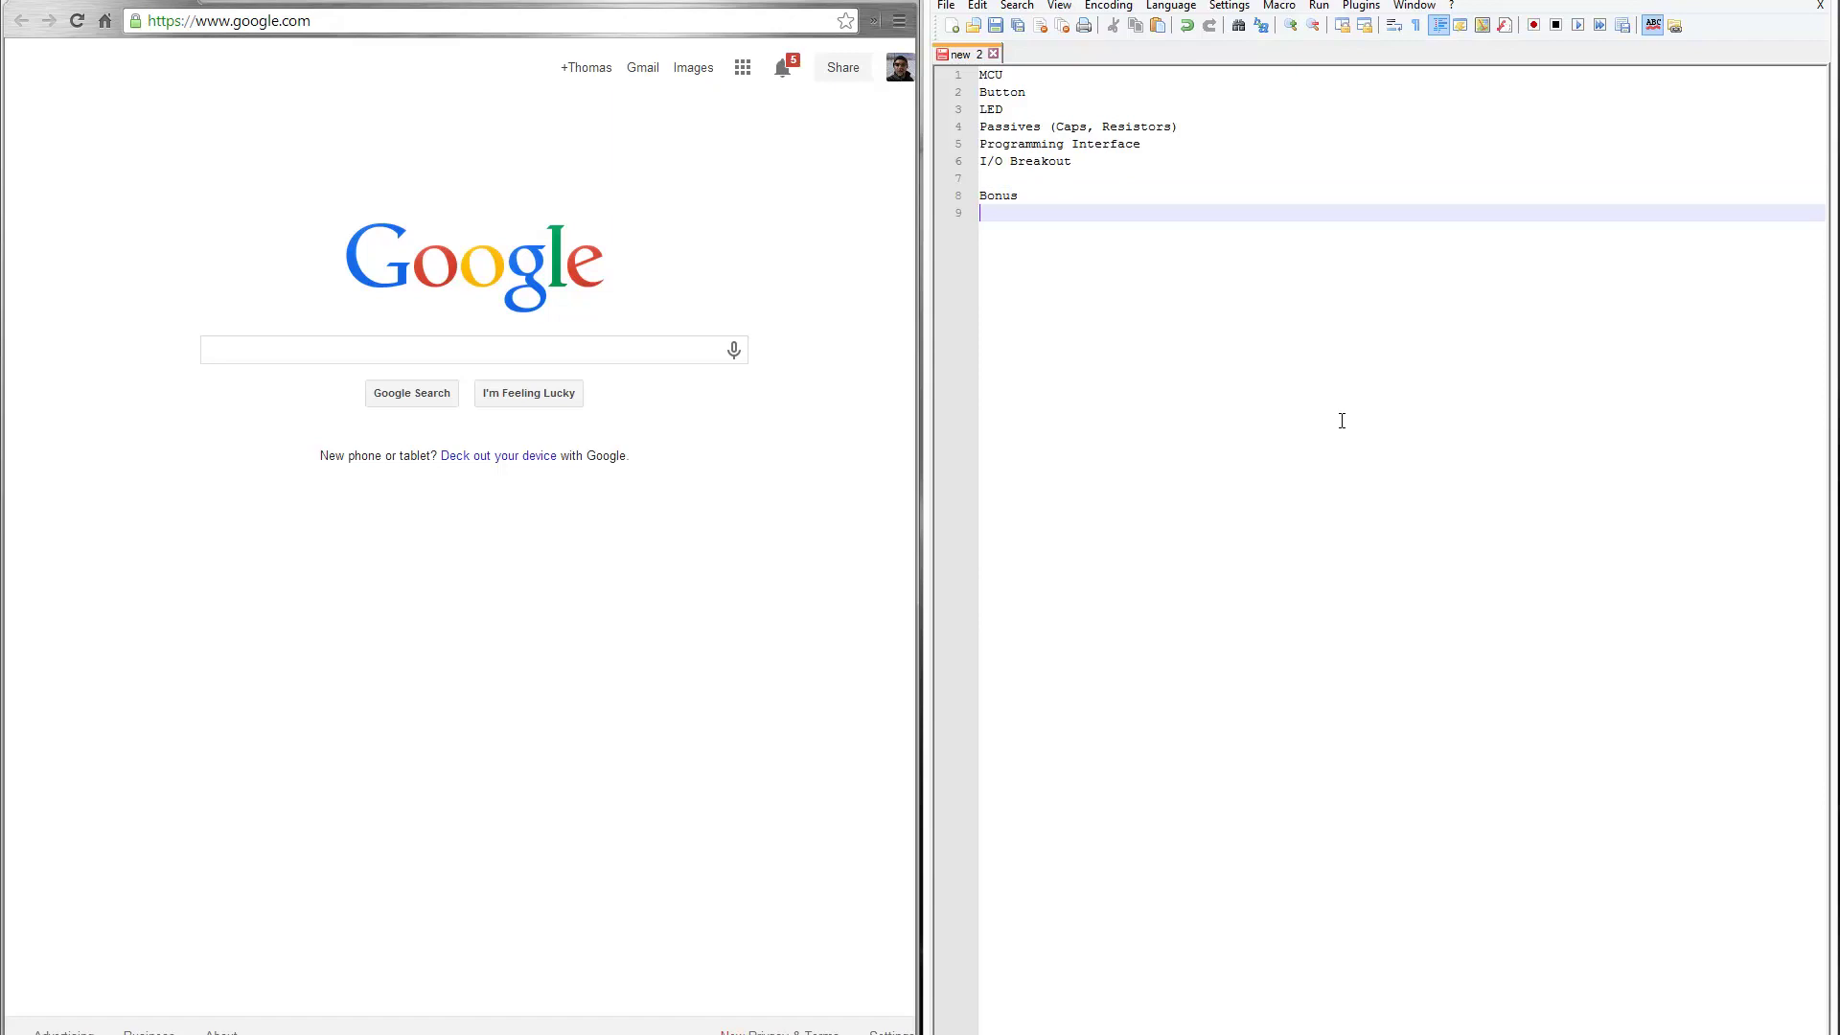
pyautogui.write('A I2C Sensor')
# Step: Highlight the MCU requirement on line 1 of the parts list
pyautogui.doubleClick(993, 75)
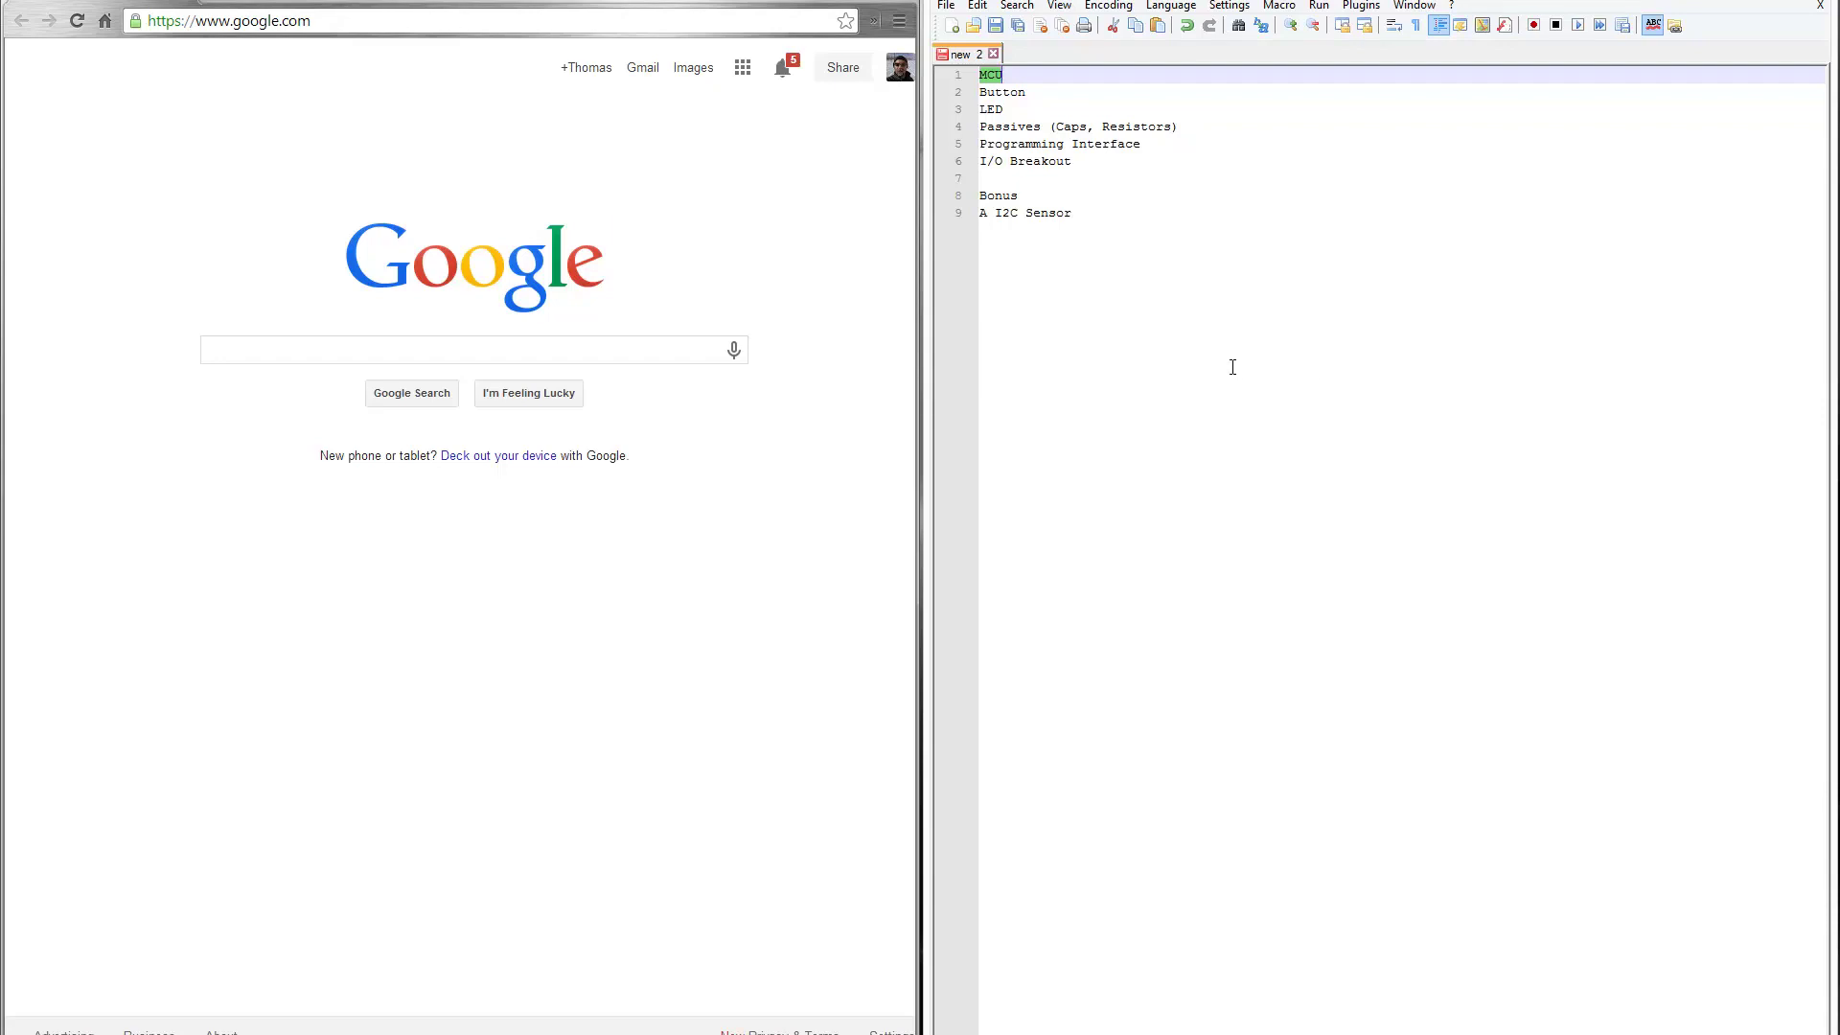
# Step: Search Google for 'TI MSP430' and open the MSP430.com - Texas Instruments result
pyautogui.click(300, 350)
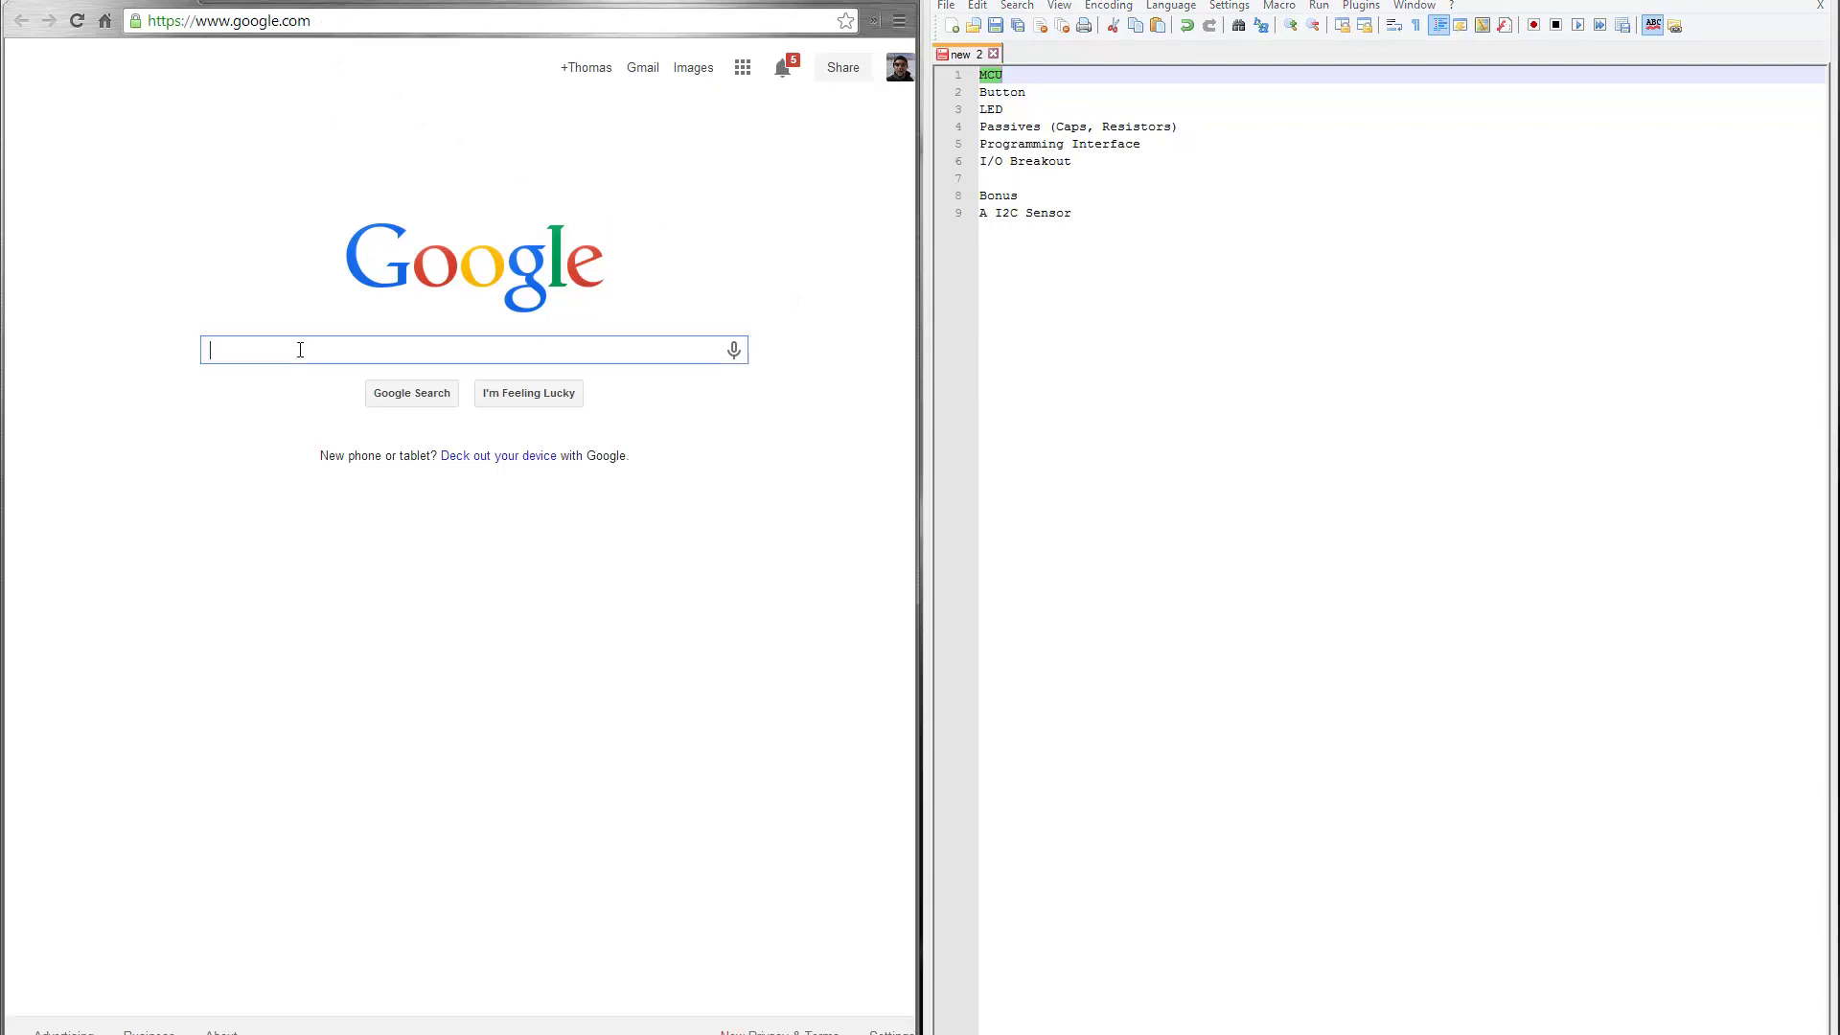
pyautogui.write('T')
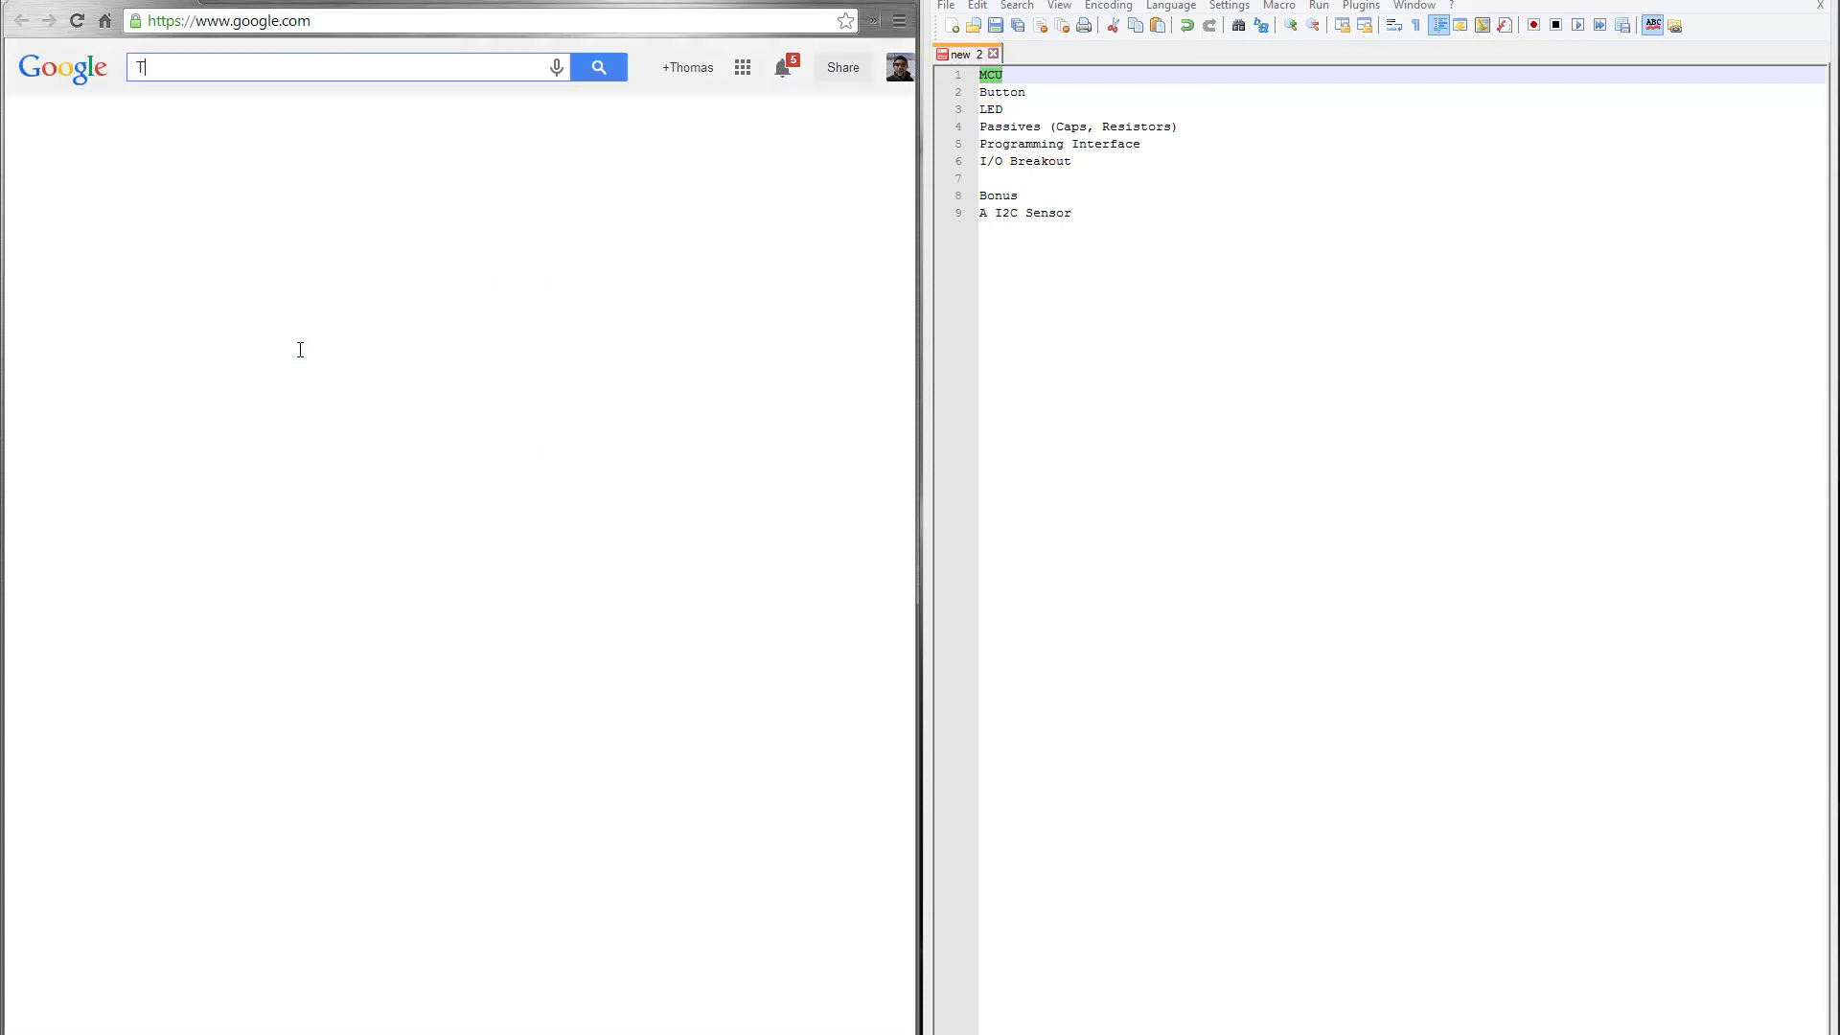
pyautogui.write('I MSP4320')
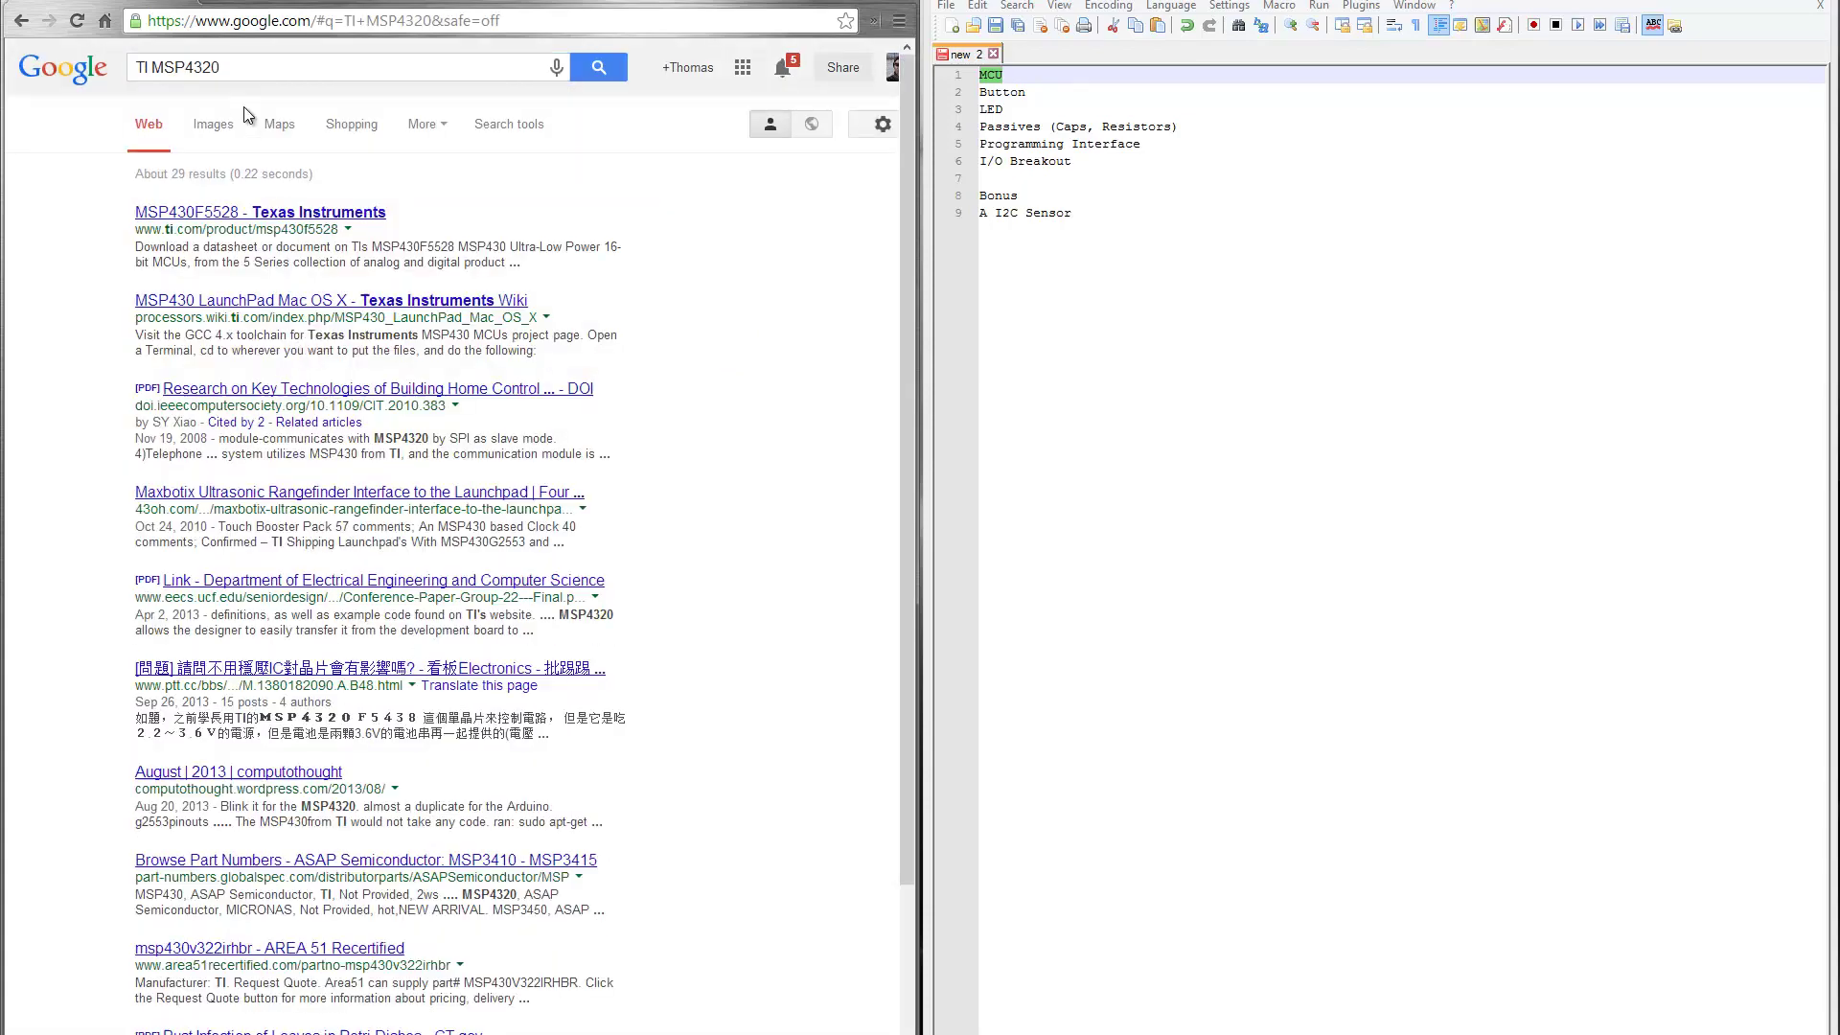
pyautogui.press('BackSpace')
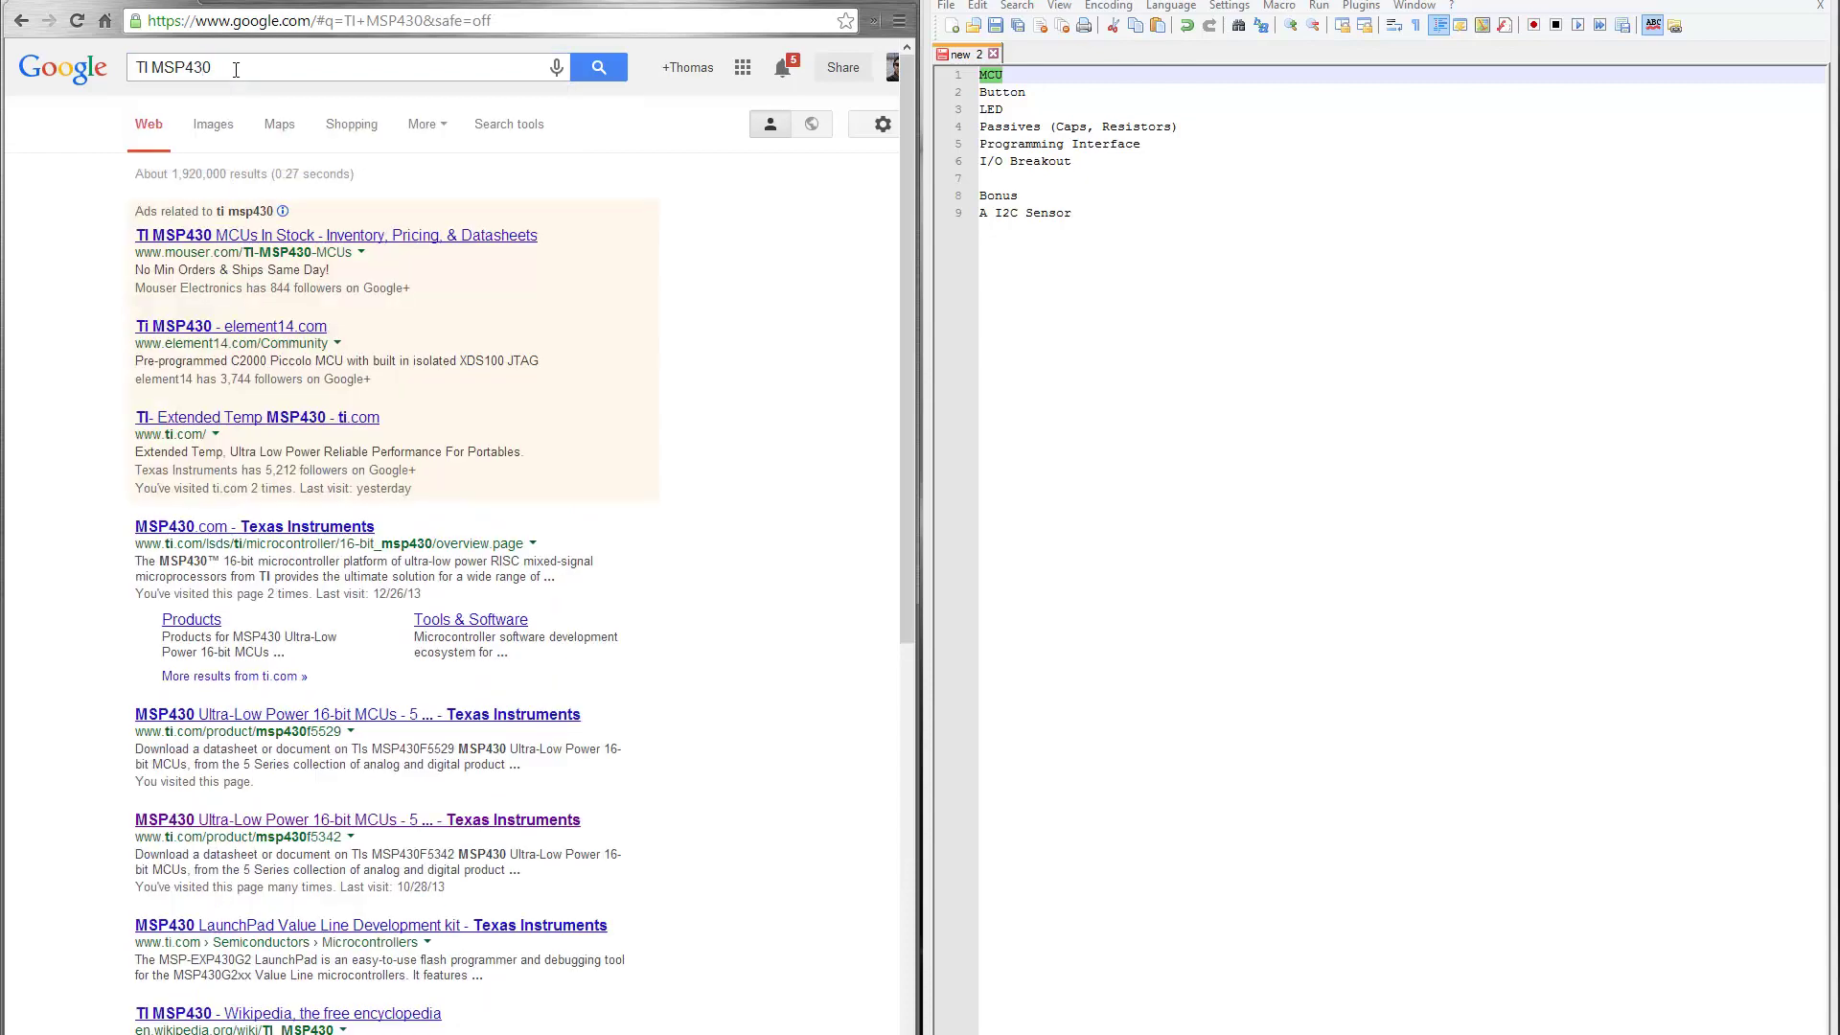
pyautogui.click(293, 525)
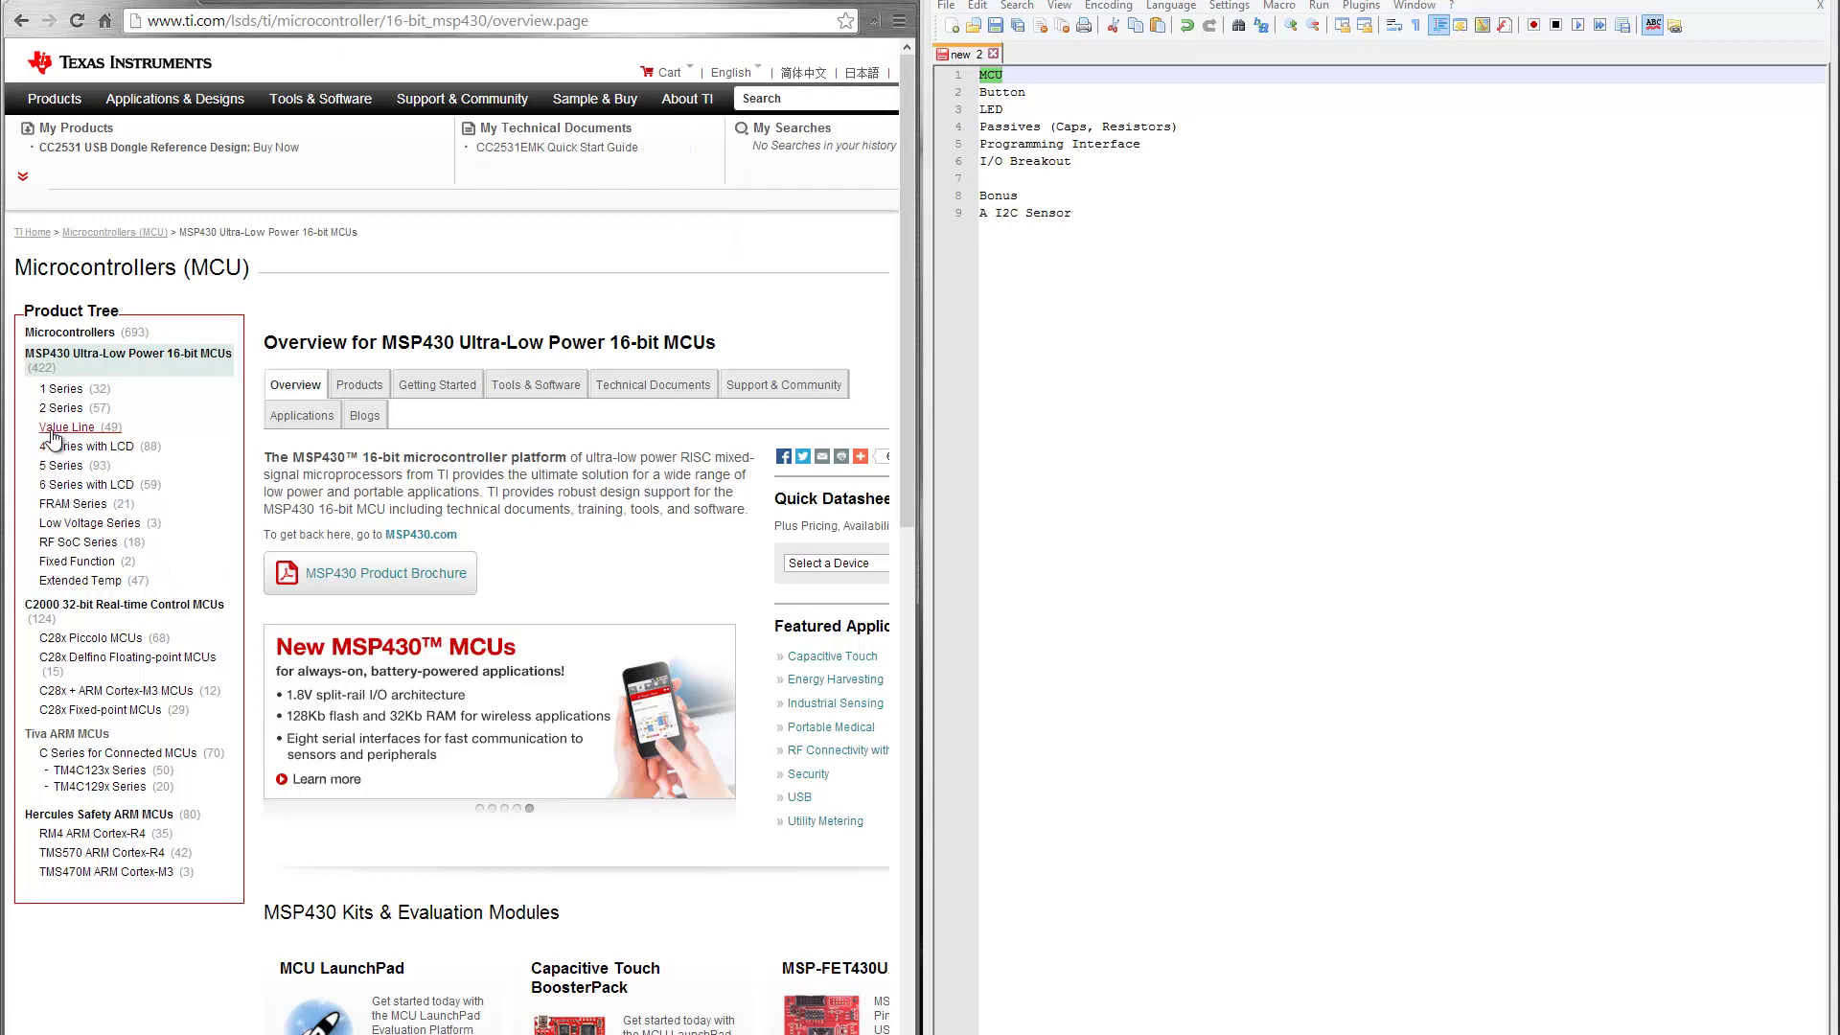
# Step: Open Value Line under MSP430 Ultra-Low Power 16-bit MCUs in the Product Tree
pyautogui.click(127, 428)
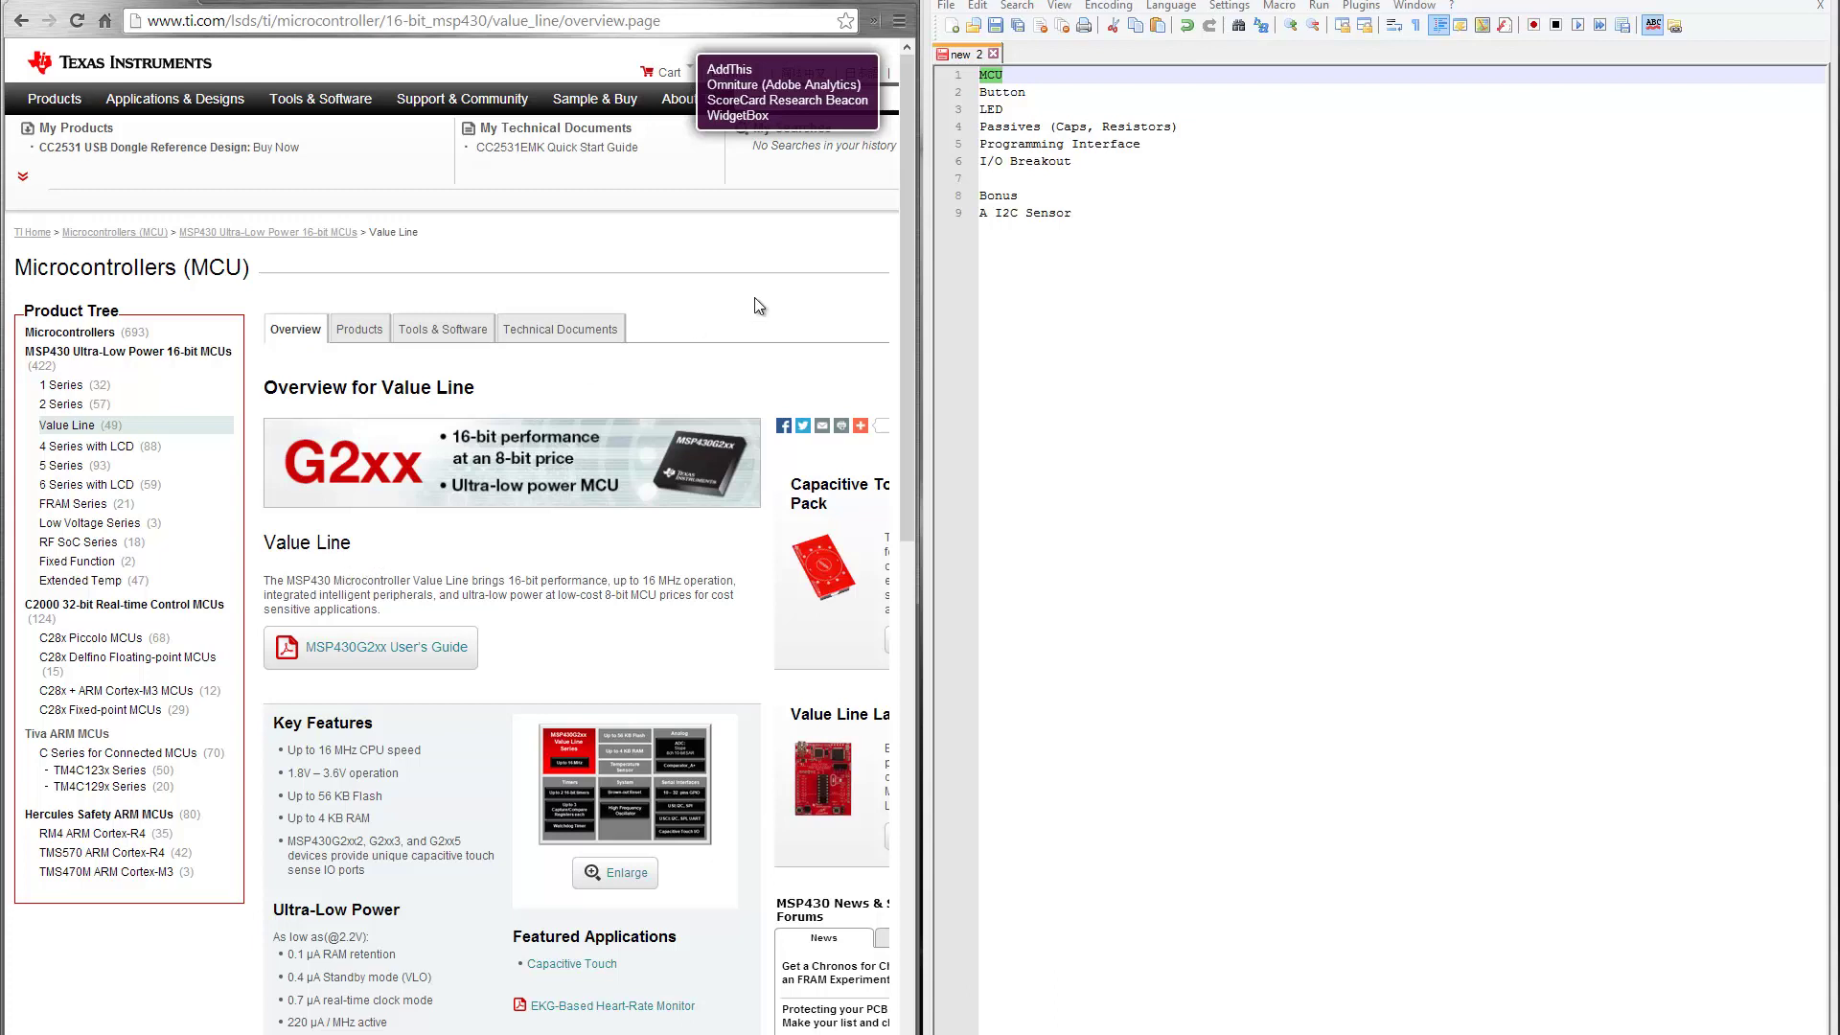
# Step: Highlight each requirement in turn: Button, LED, Passives, Programming Interface, I/O Breakout and I2C
pyautogui.doubleClick(997, 92)
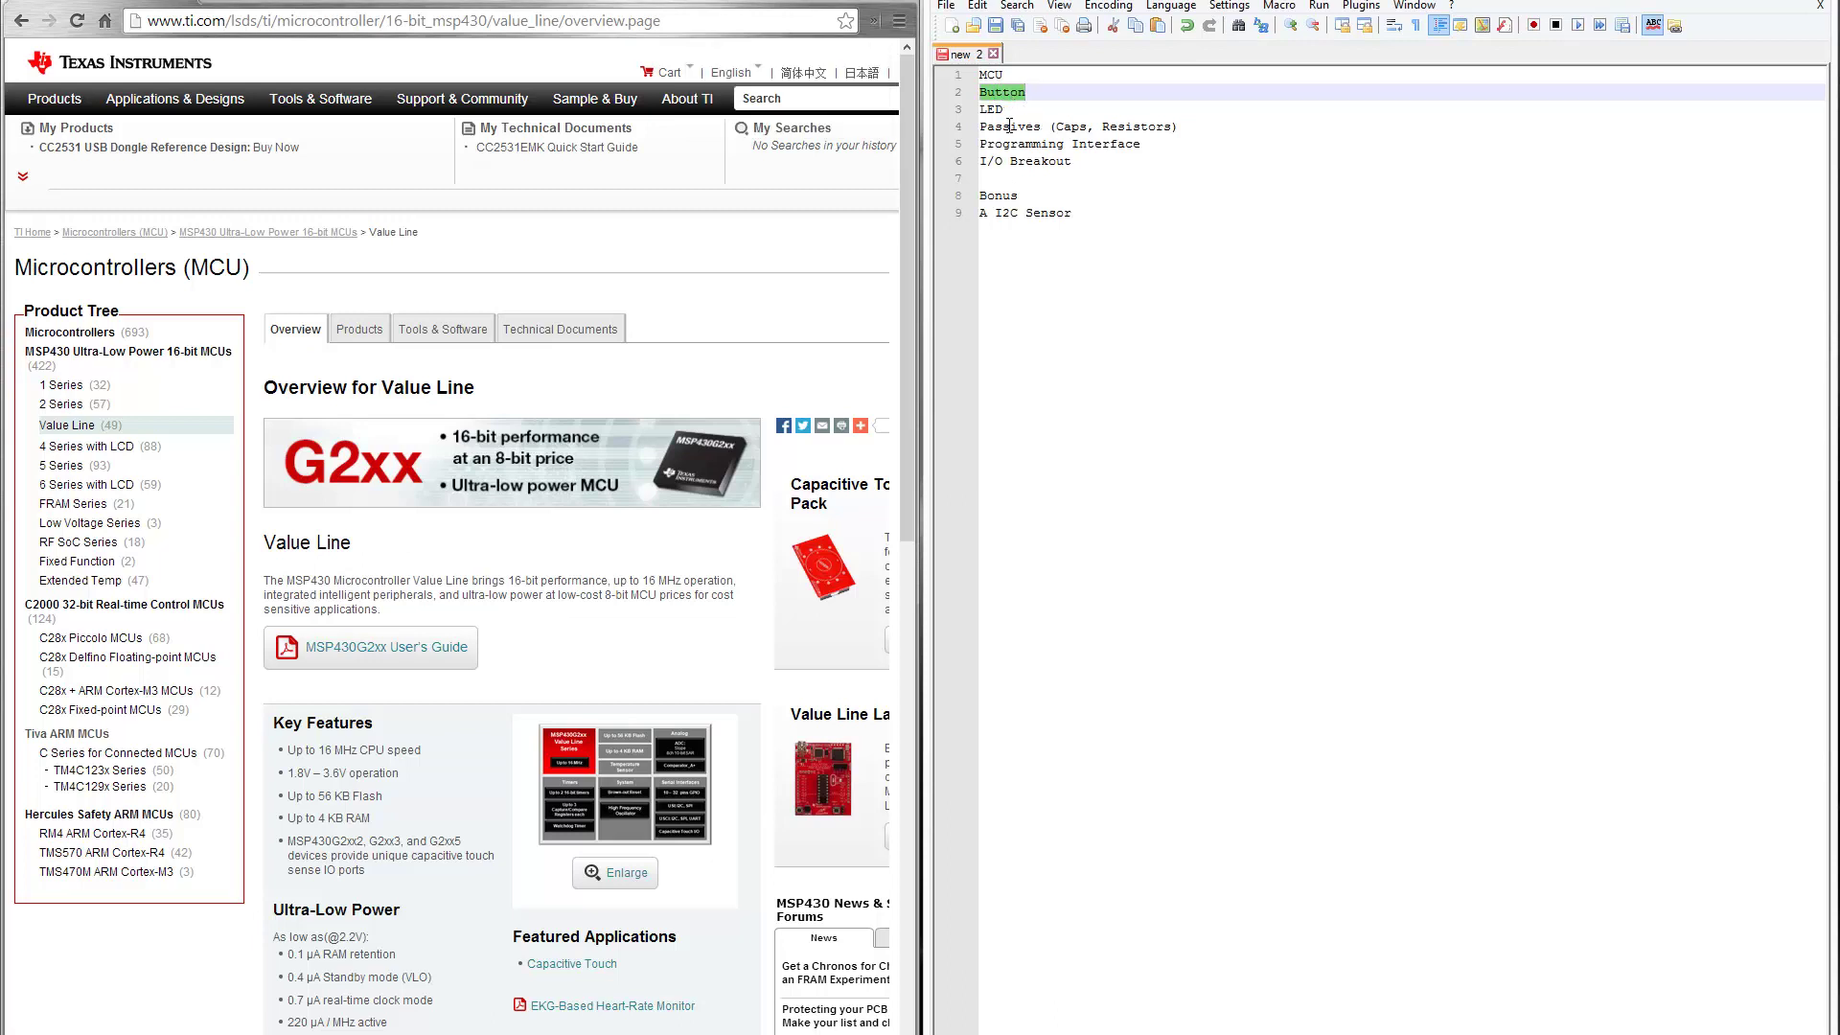
pyautogui.tripleClick(990, 113)
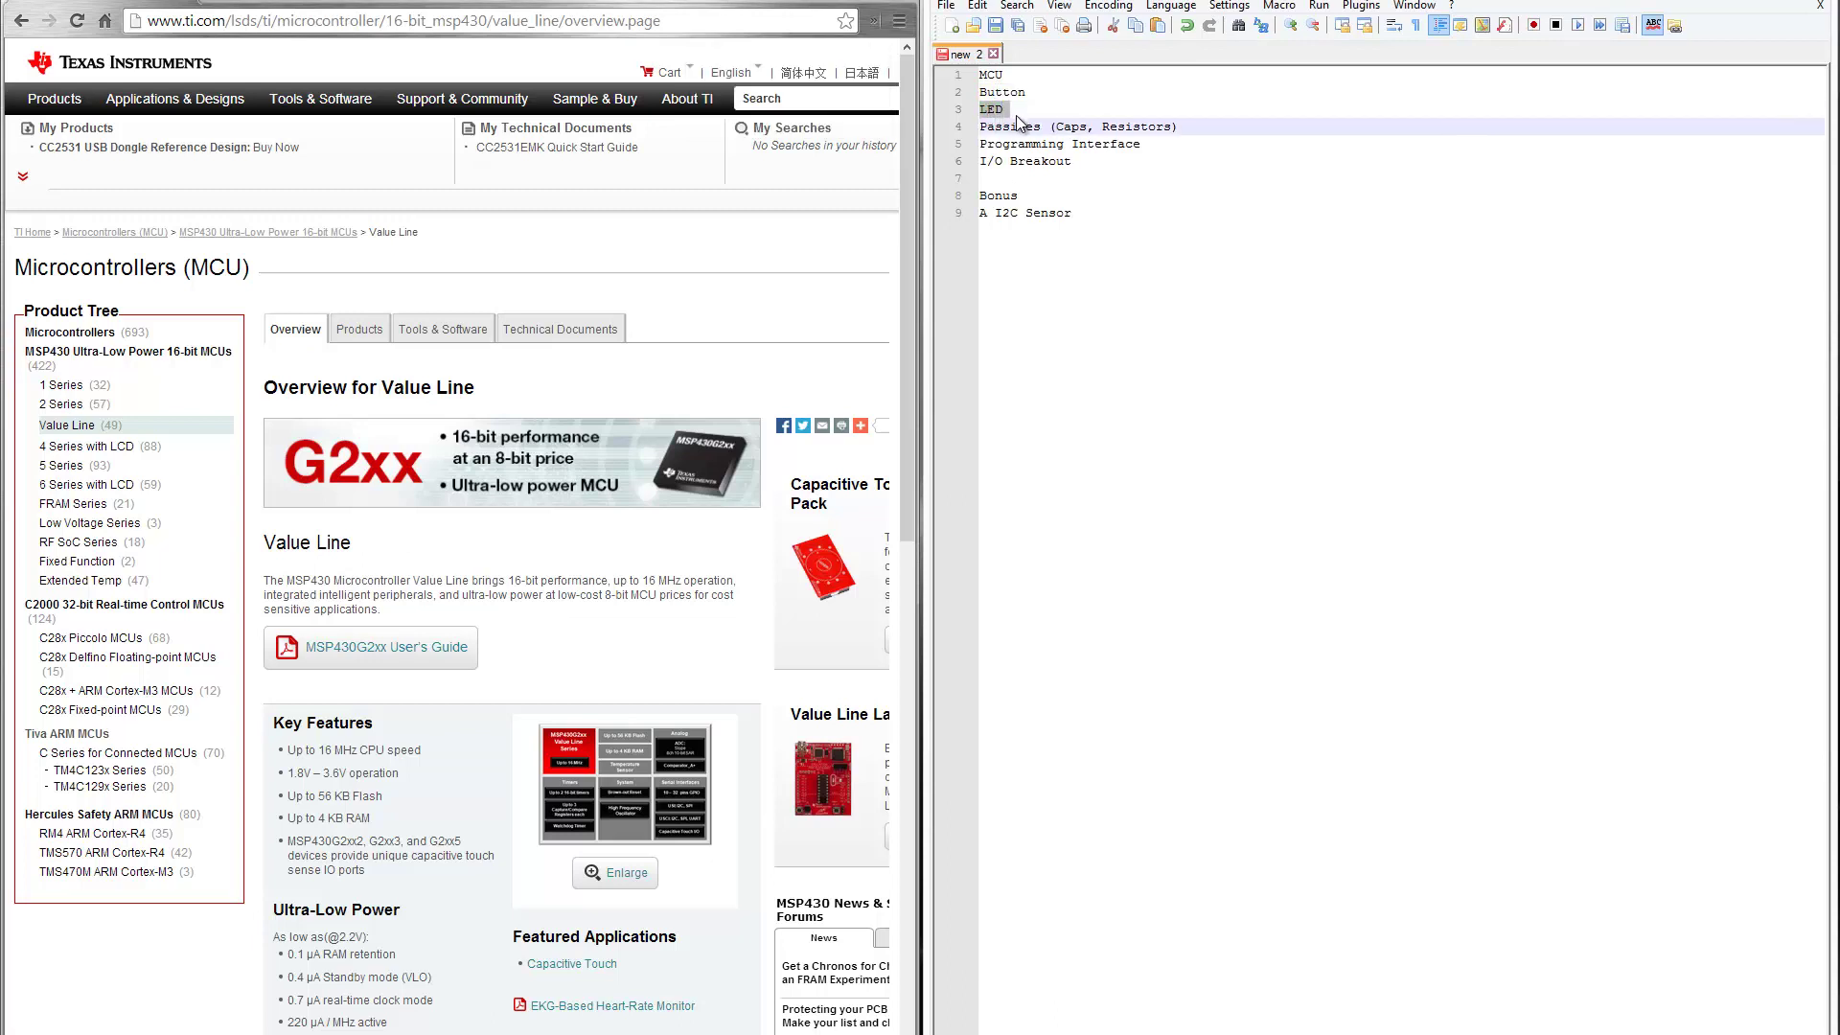
pyautogui.doubleClick(1024, 127)
pyautogui.doubleClick(1055, 146)
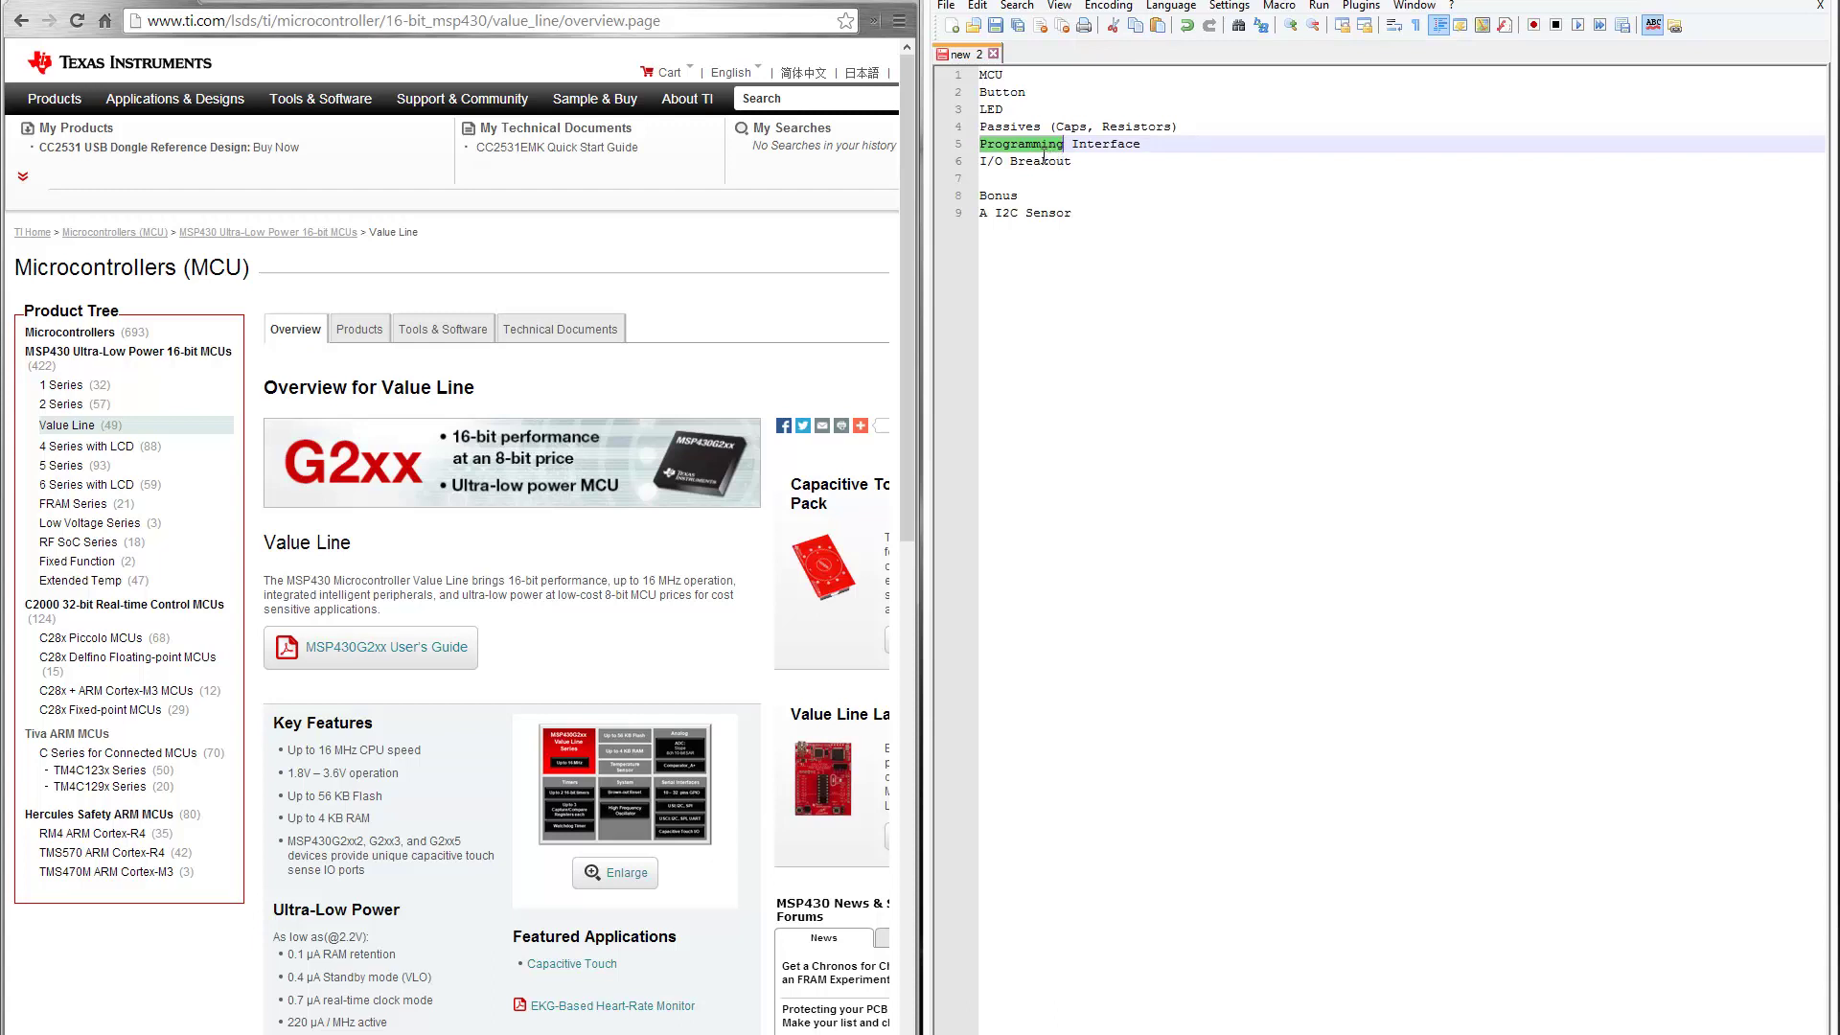
pyautogui.doubleClick(1046, 163)
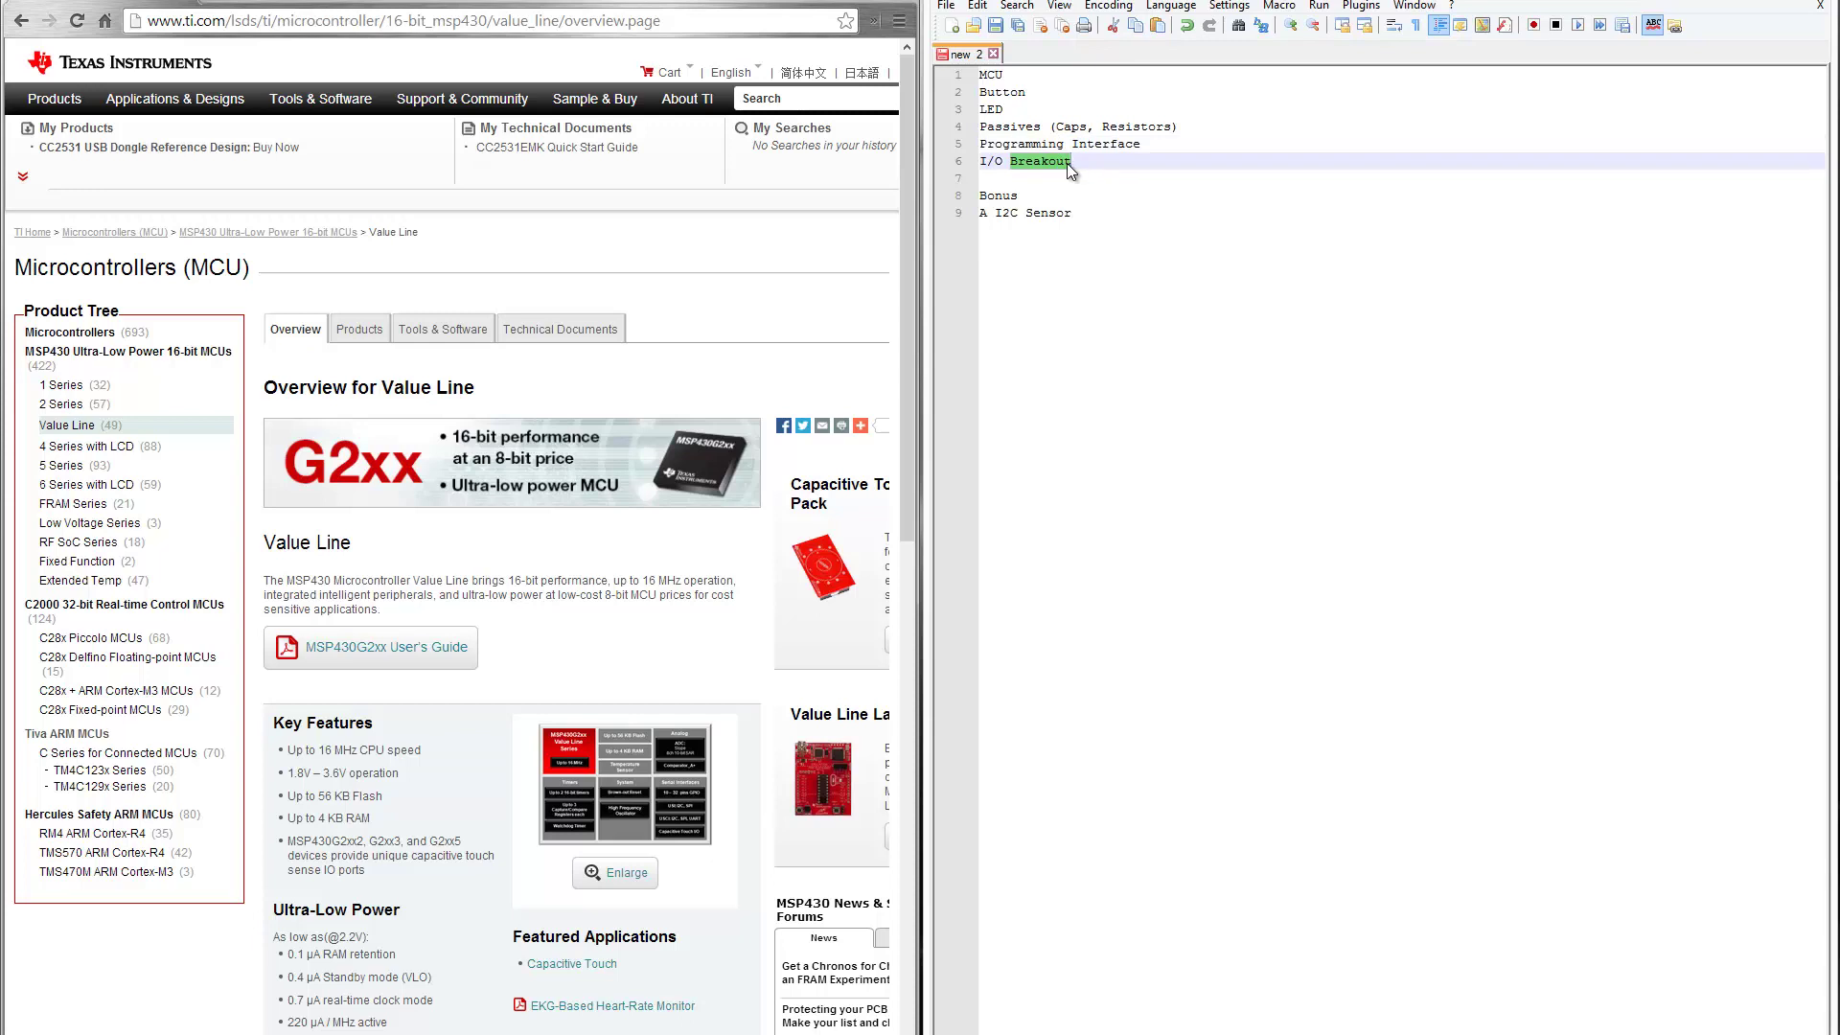
pyautogui.doubleClick(1005, 214)
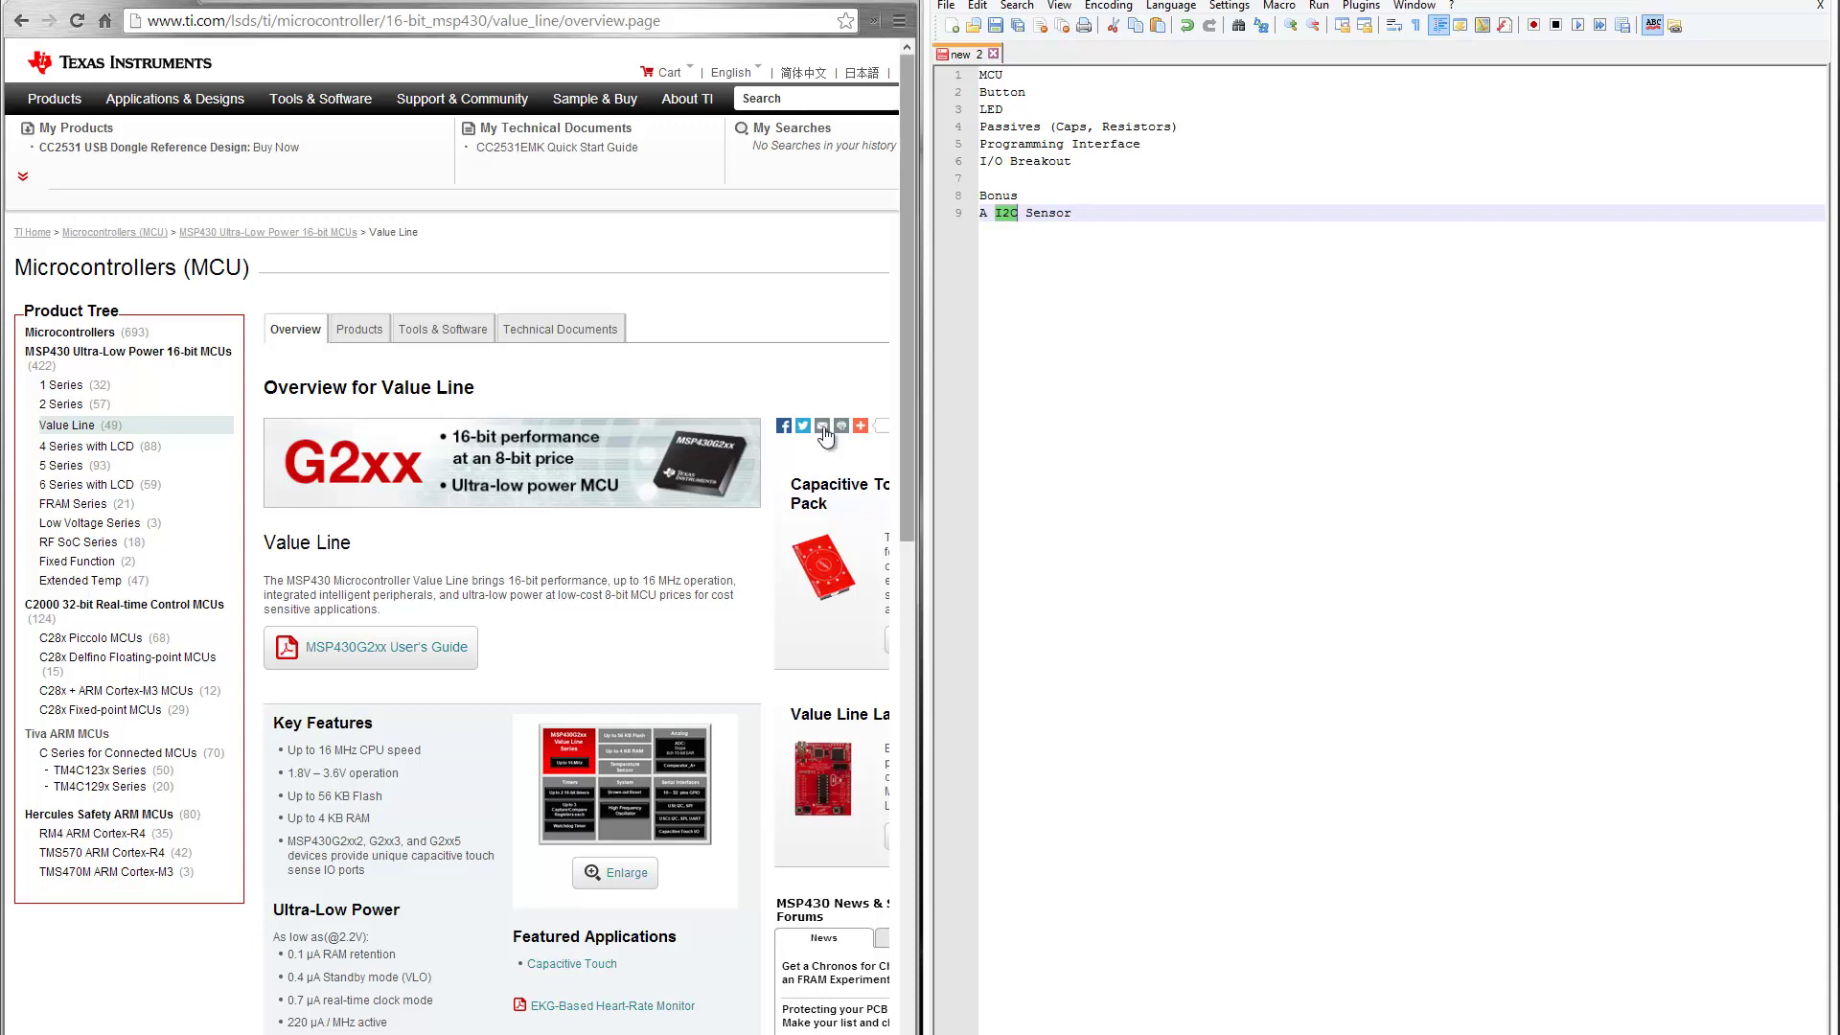
# Step: Scroll the Value Line overview to review the G2xx key features
pyautogui.scroll(-2, 596, 614)
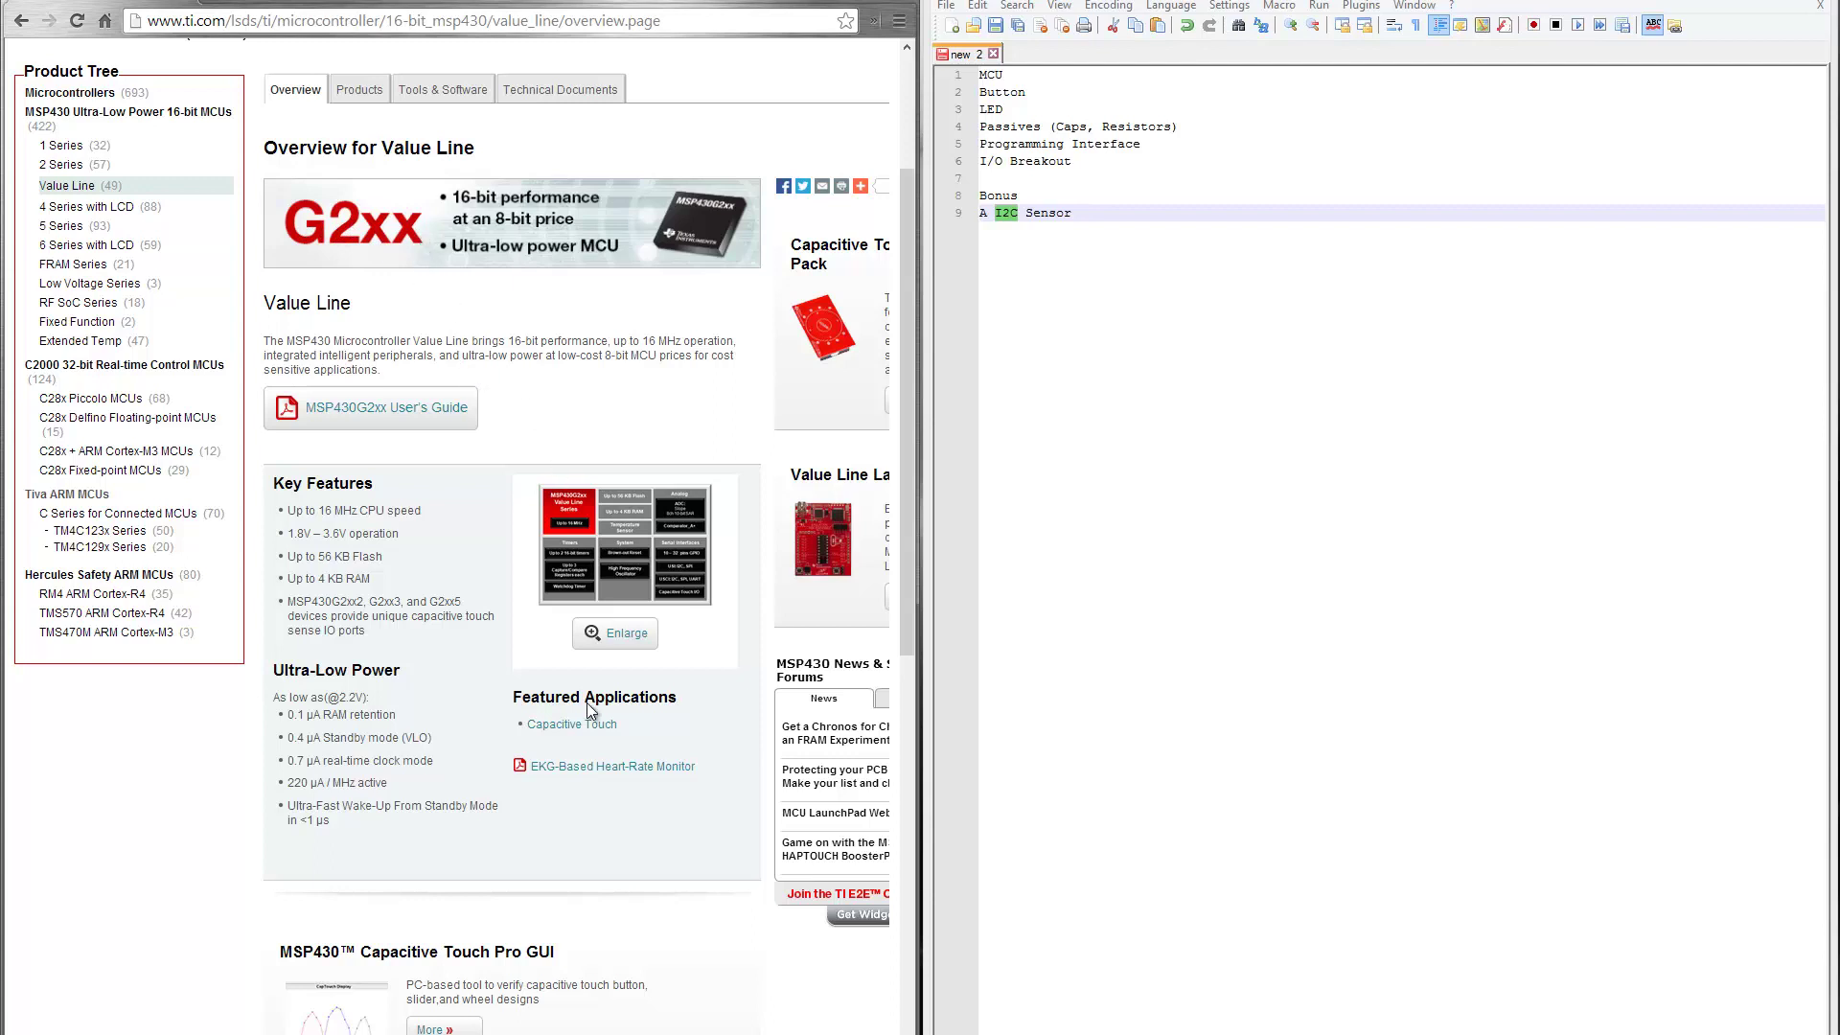
pyautogui.hscroll(2, 667, 777)
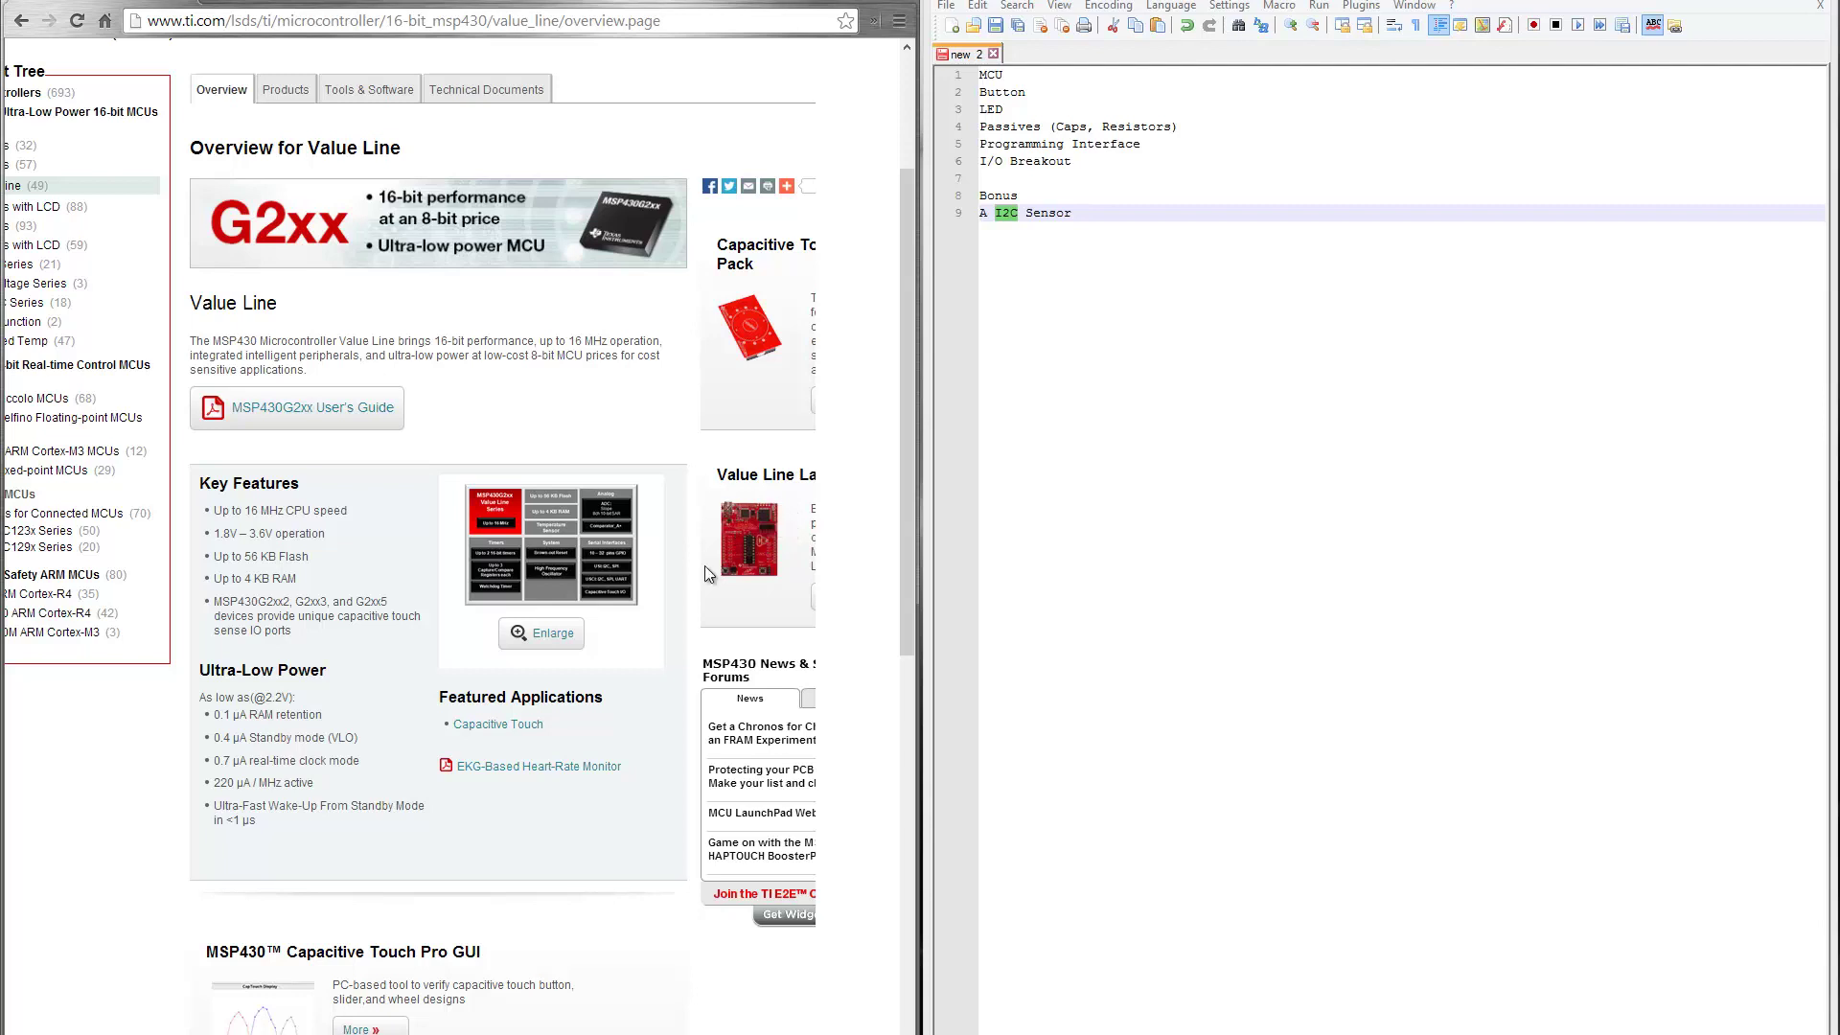
pyautogui.scroll(-1, 320, 735)
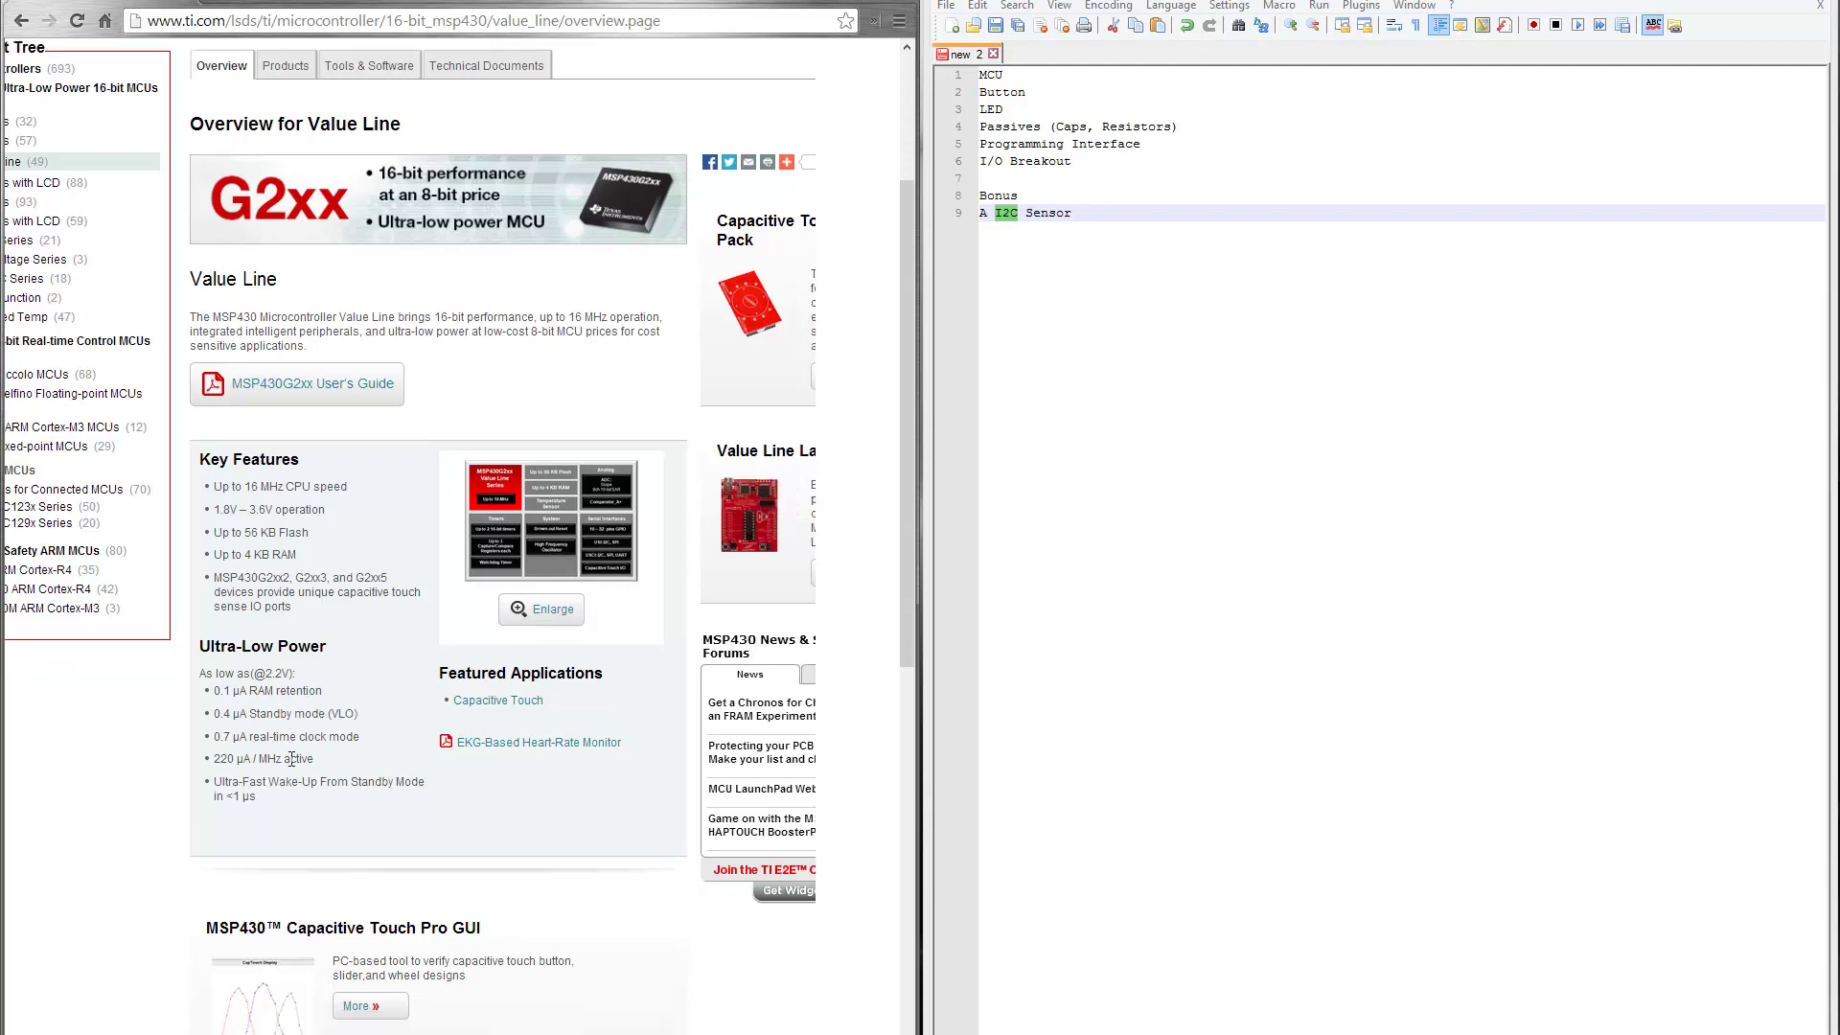
pyautogui.scroll(3, 276, 671)
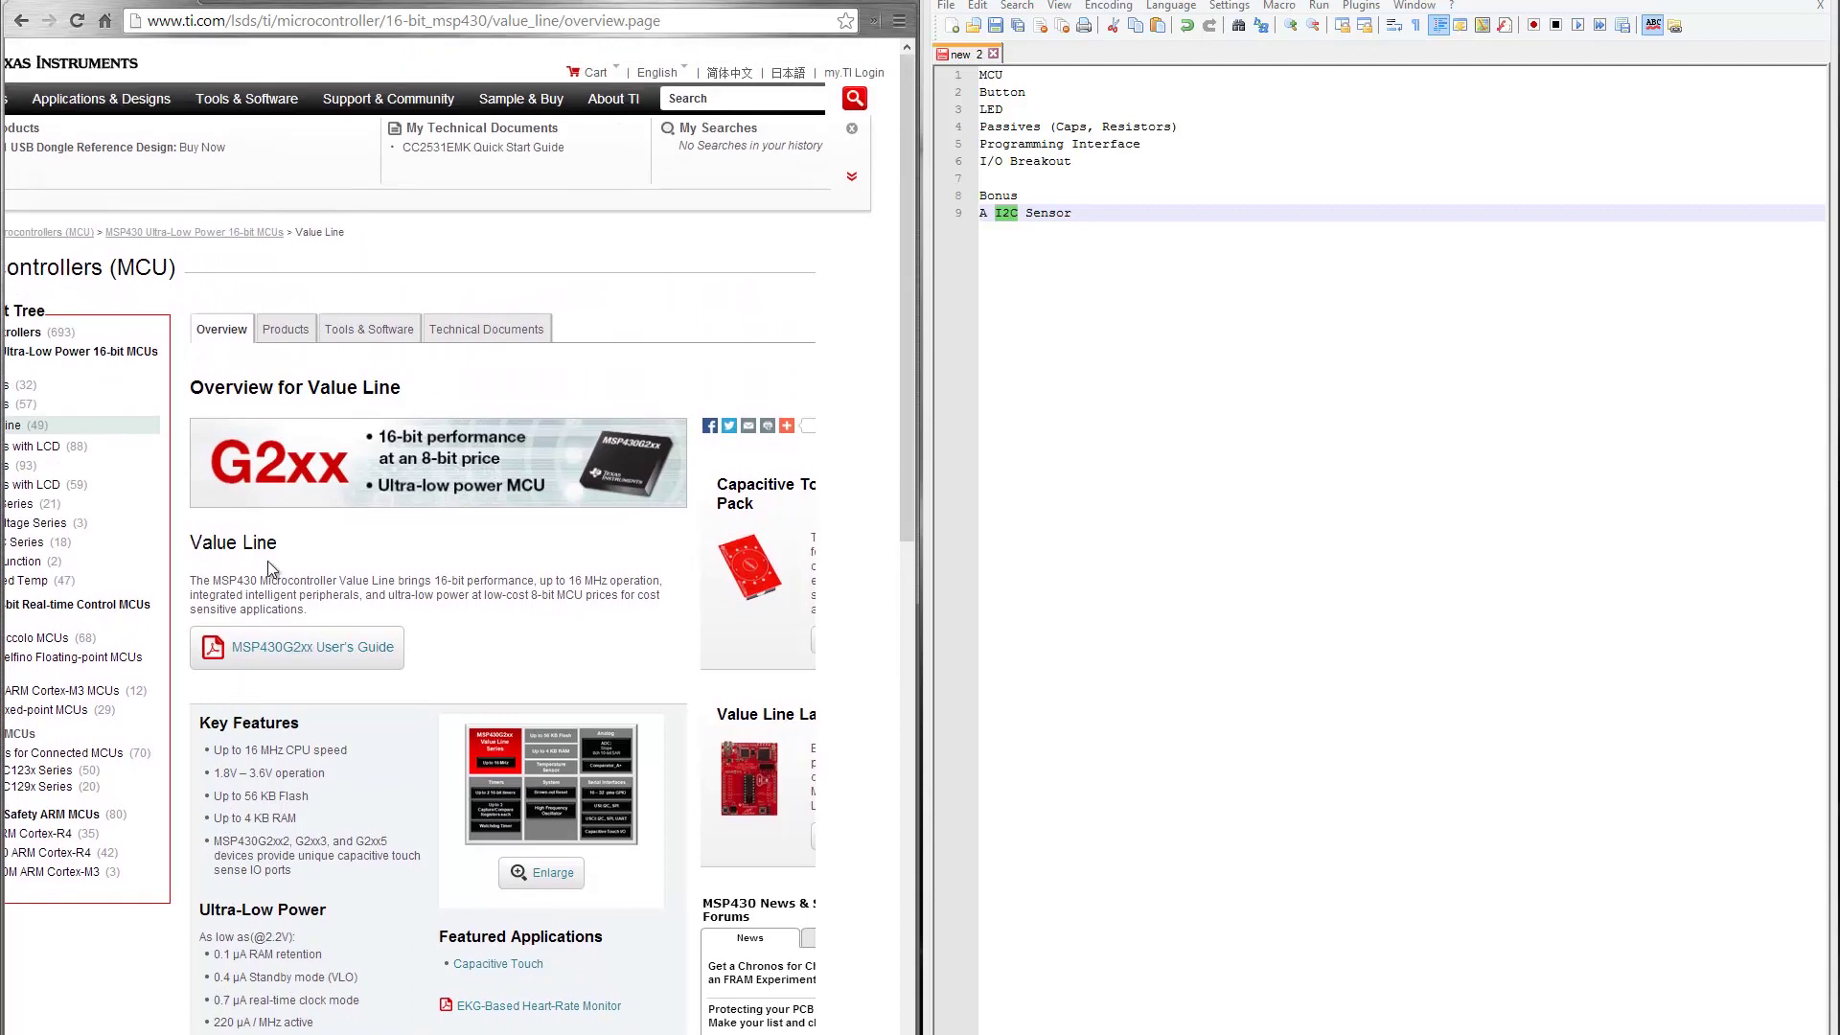
# Step: Open the Value Line Products listing and scroll through the 49-part table to the footer
pyautogui.click(288, 332)
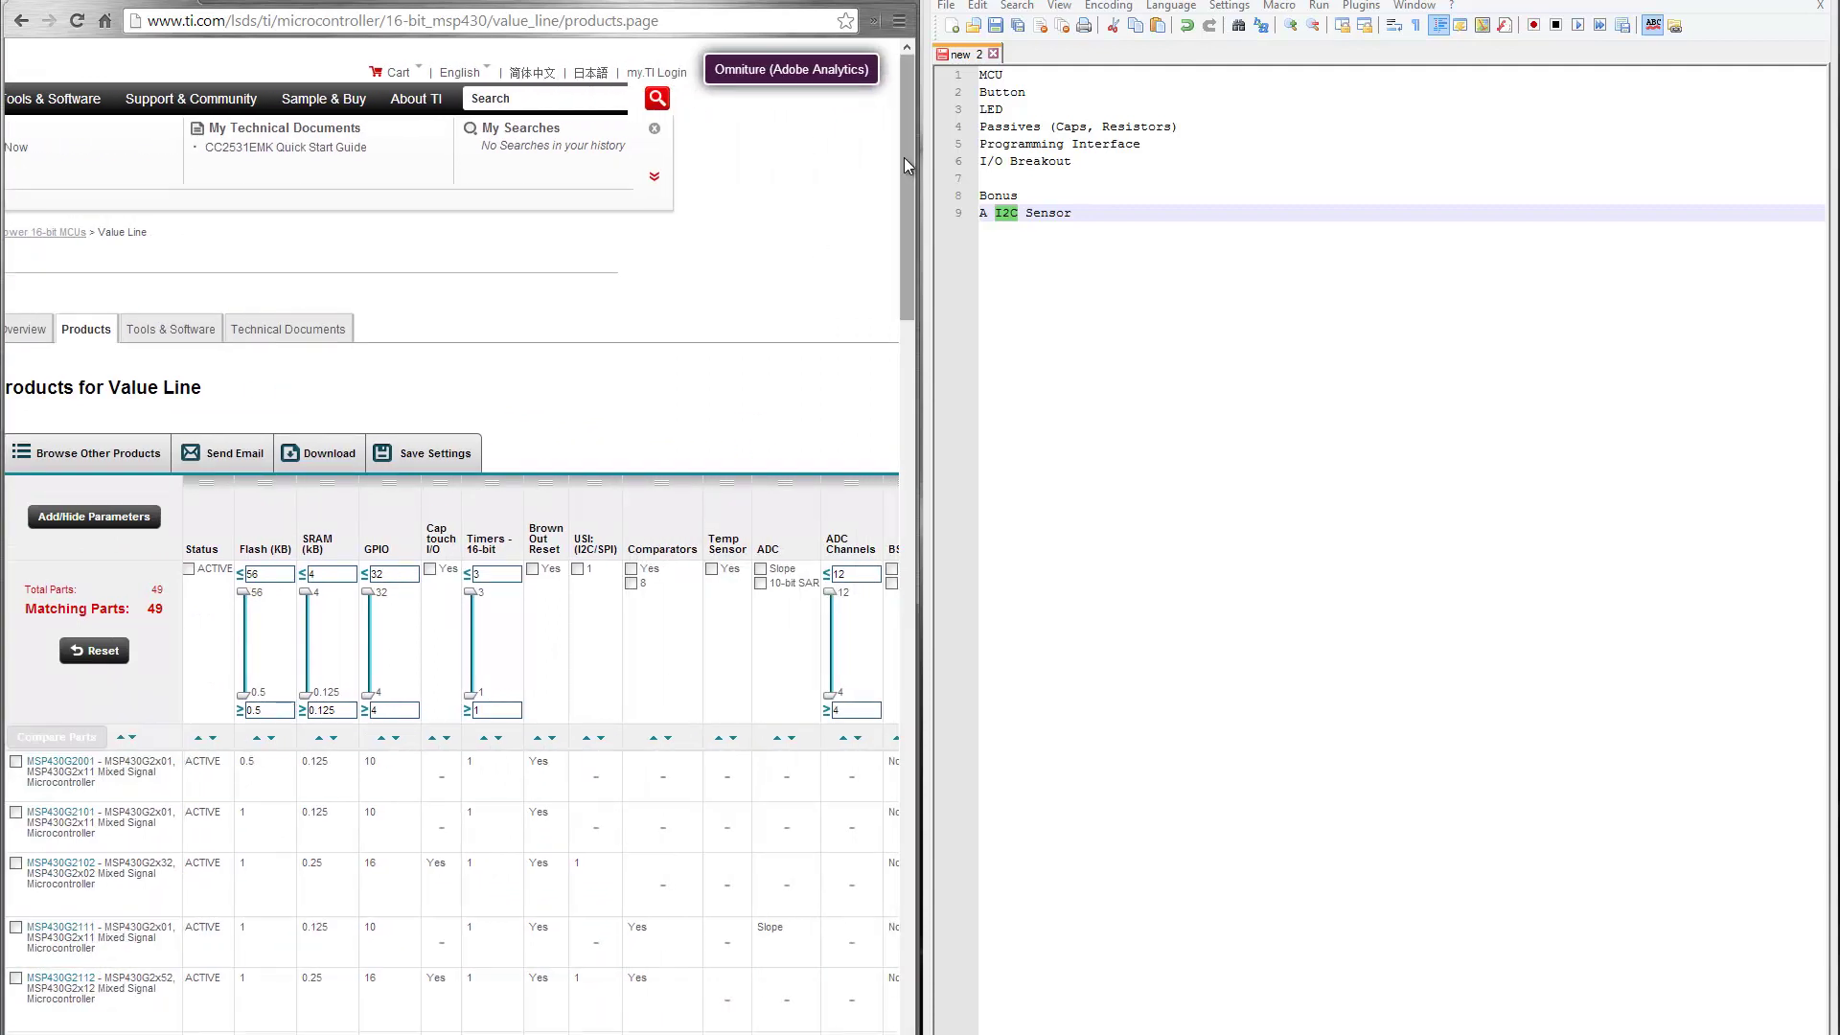
pyautogui.moveTo(905, 157)
pyautogui.mouseDown()
pyautogui.moveTo(934, 377)
pyautogui.moveTo(900, 671)
pyautogui.moveTo(907, 791)
pyautogui.moveTo(870, 895)
pyautogui.moveTo(895, 178)
pyautogui.mouseUp()
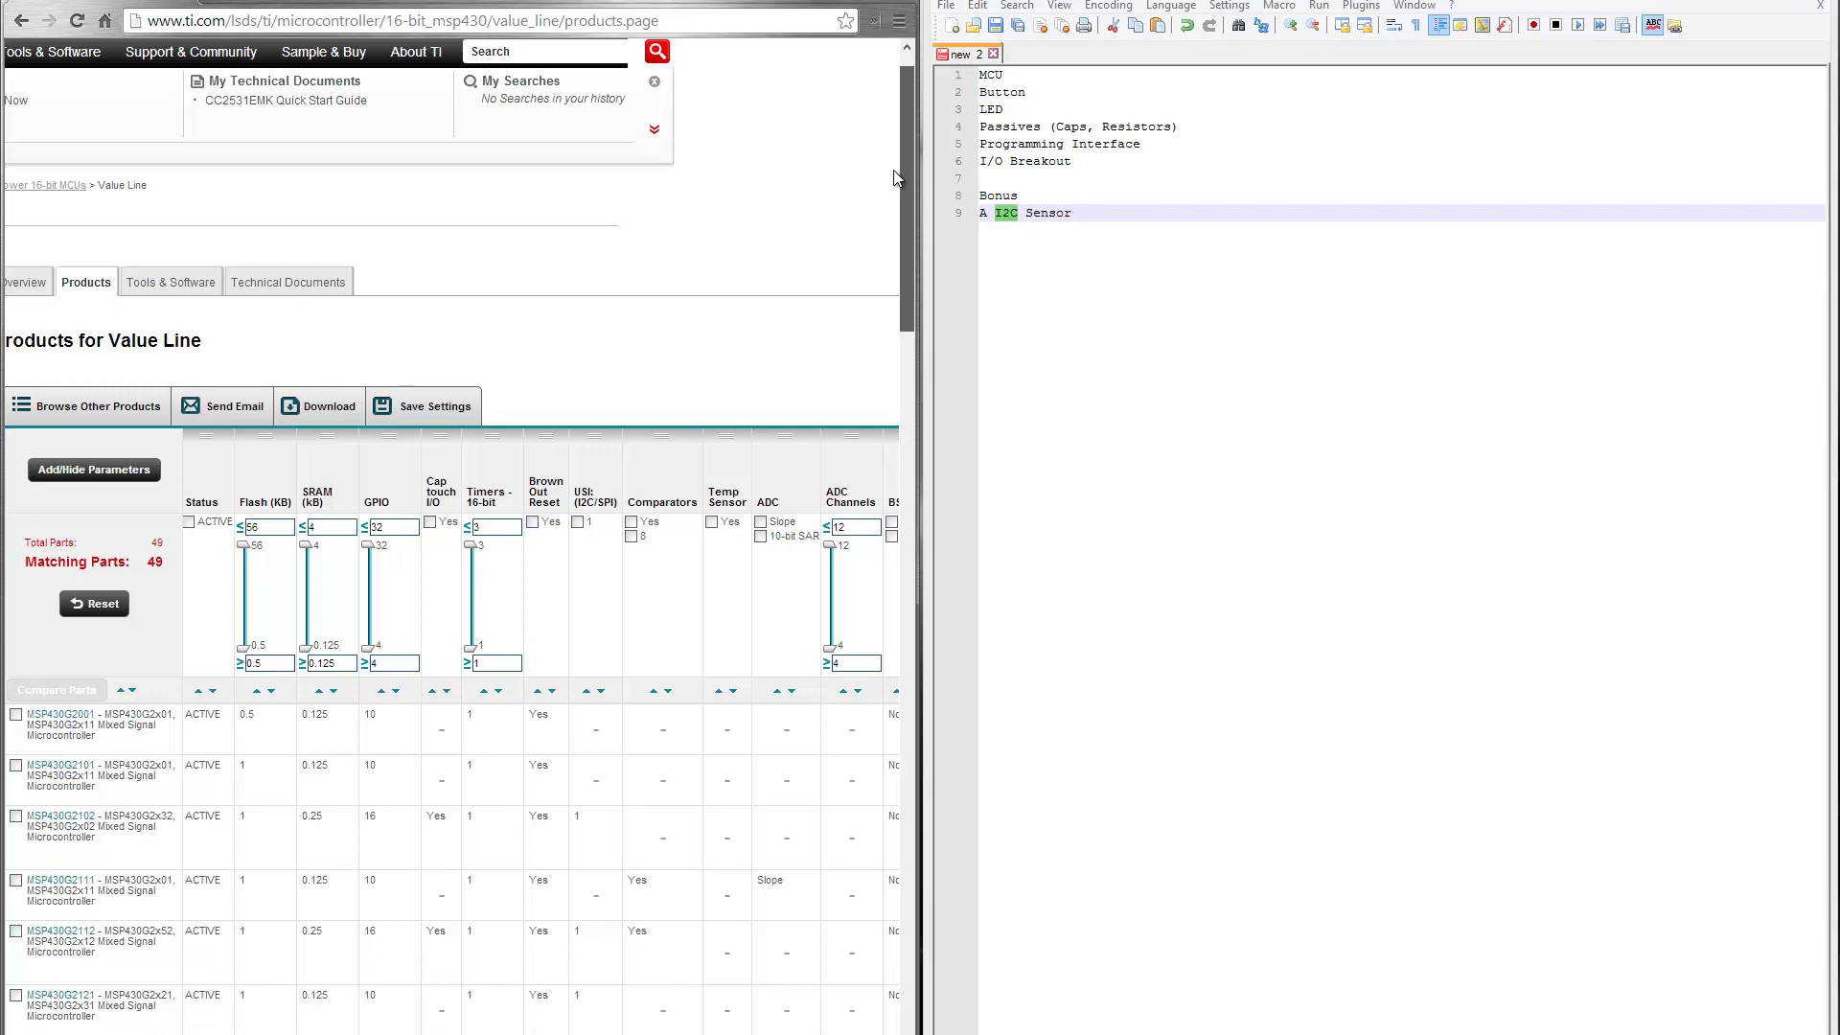
pyautogui.moveTo(903, 206); pyautogui.dragTo(910, 918)
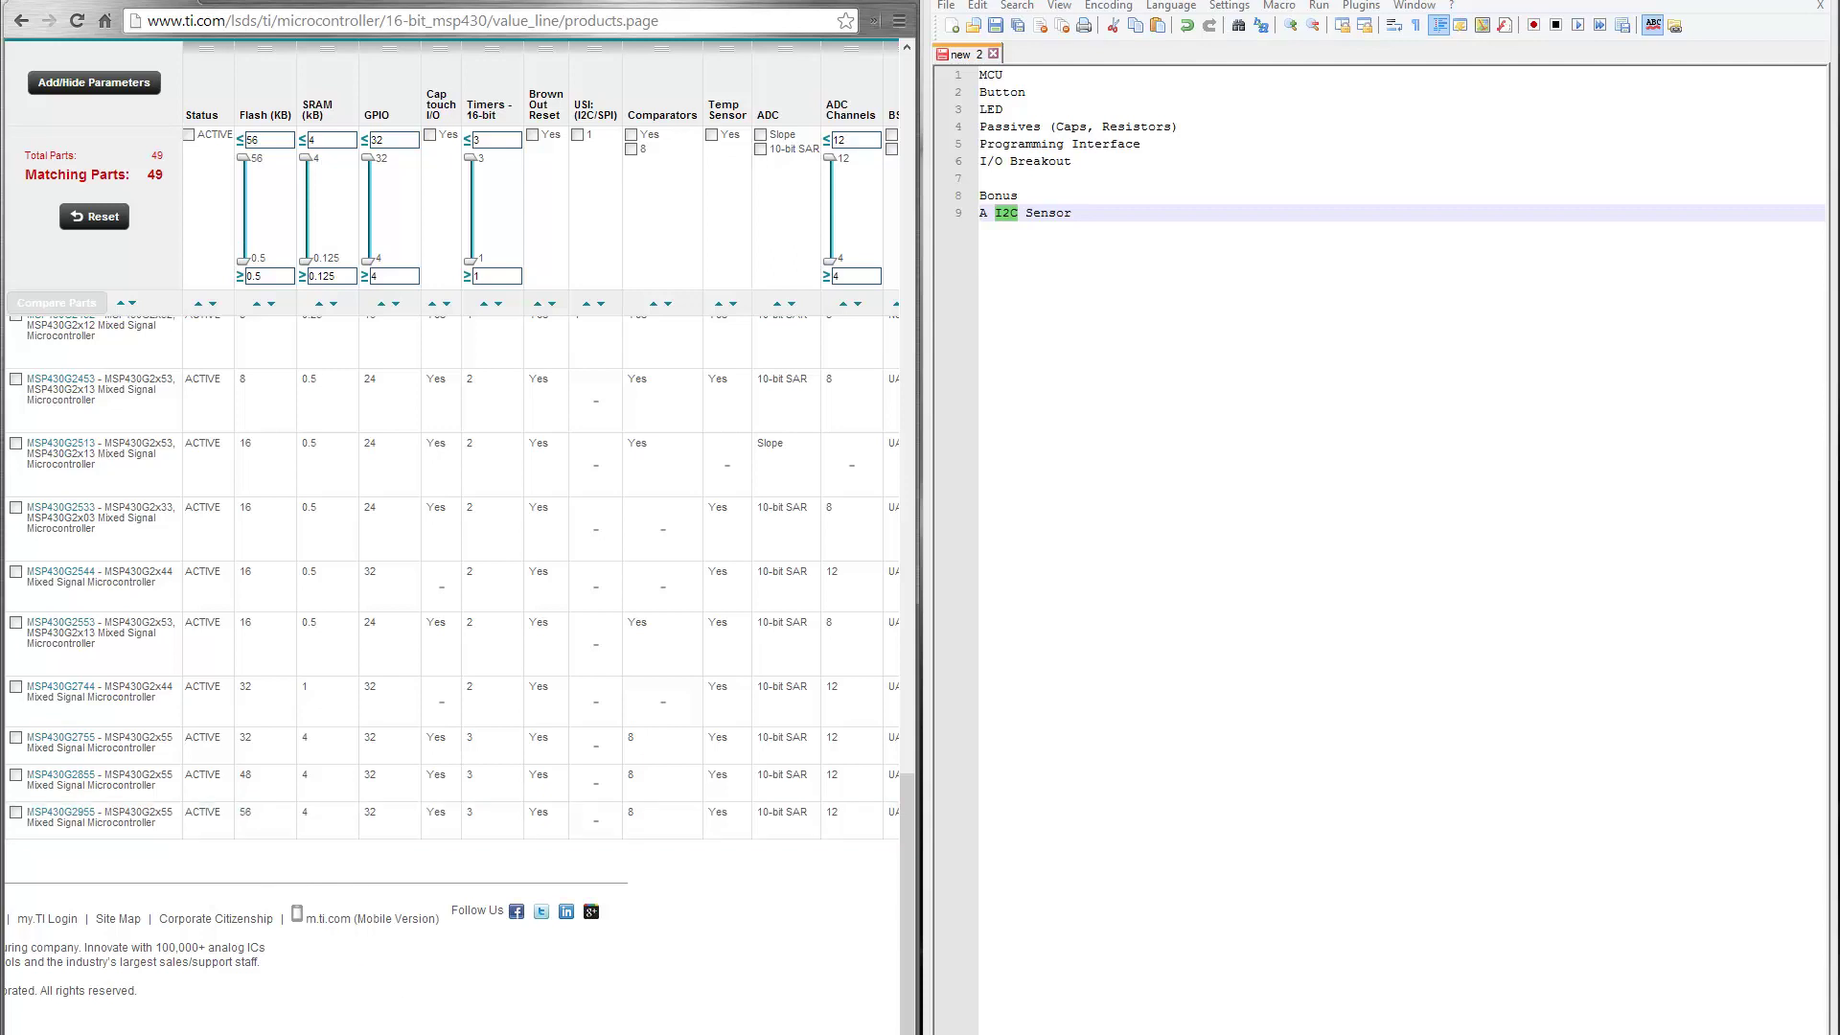
pyautogui.hscroll(5, 332, 940)
pyautogui.hscroll(5, 690, 885)
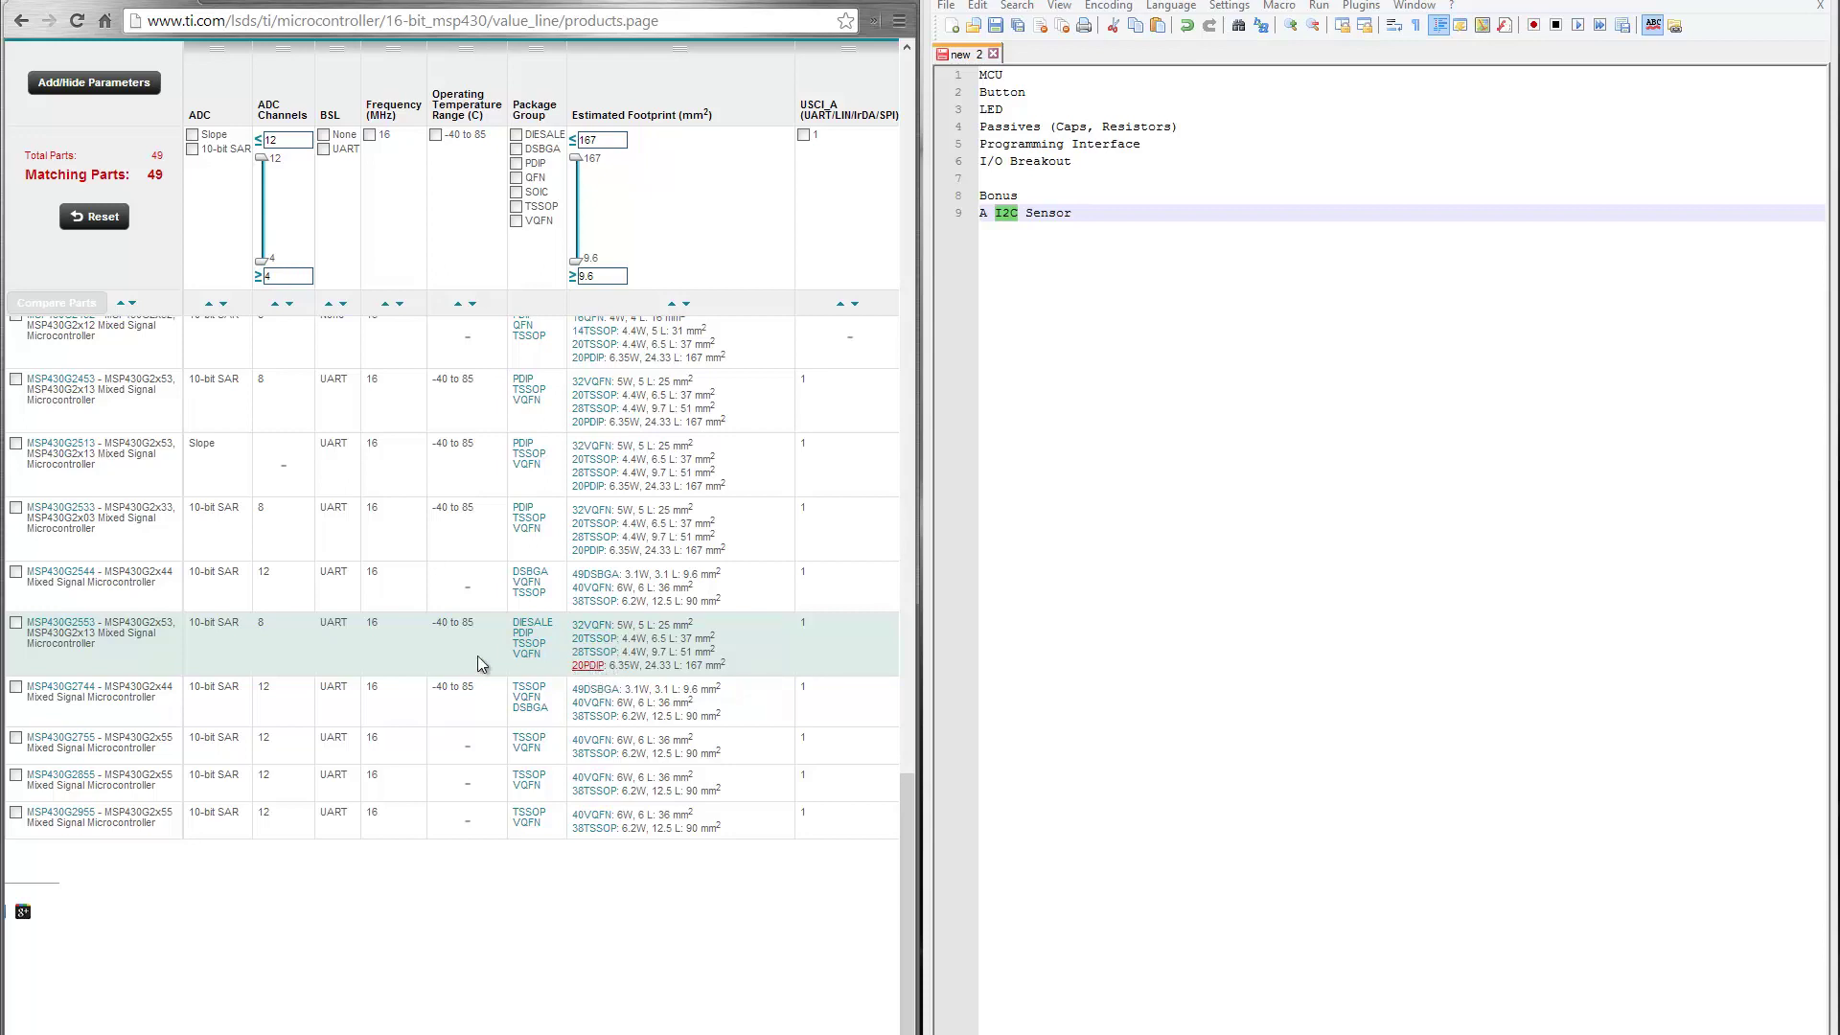
# Step: Open the MSP430G2553 page, compare its Parametrics with sibling G2xx parts, and return to the top
pyautogui.click(53, 623)
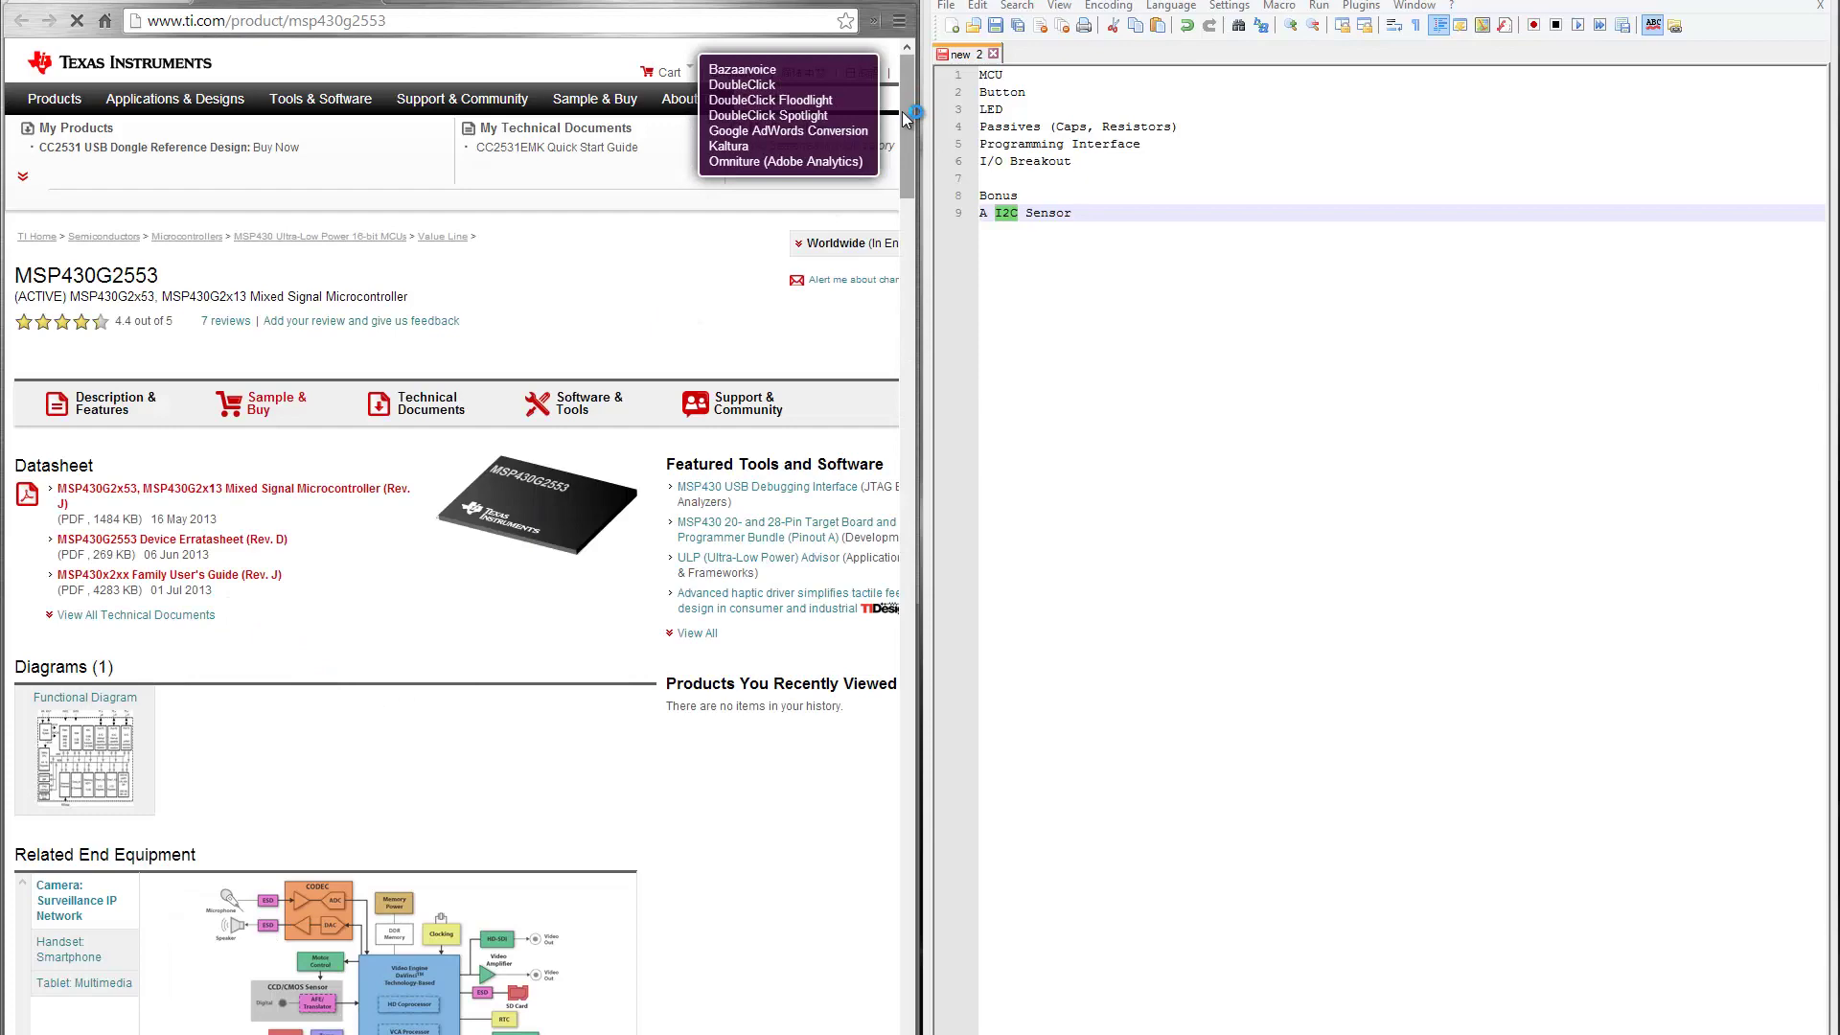
pyautogui.scroll(-2, 907, 134)
pyautogui.moveTo(907, 134); pyautogui.dragTo(929, 259)
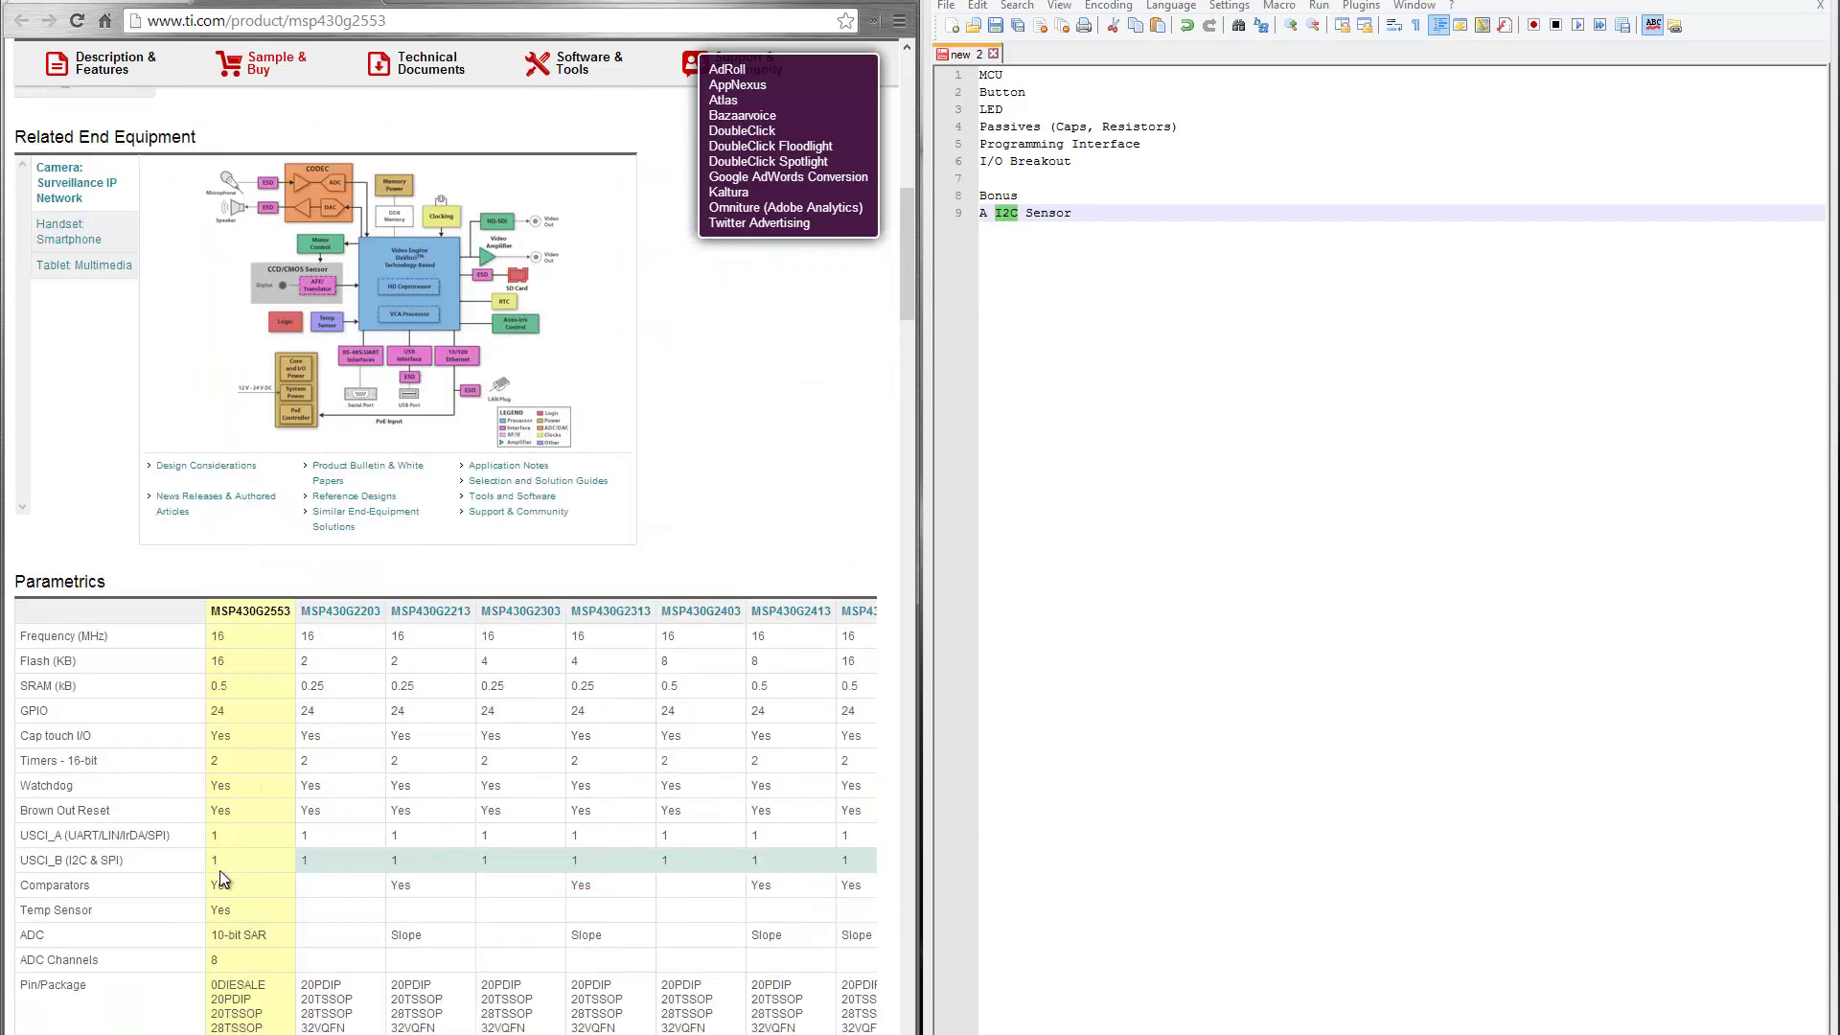
pyautogui.scroll(-2, 221, 871)
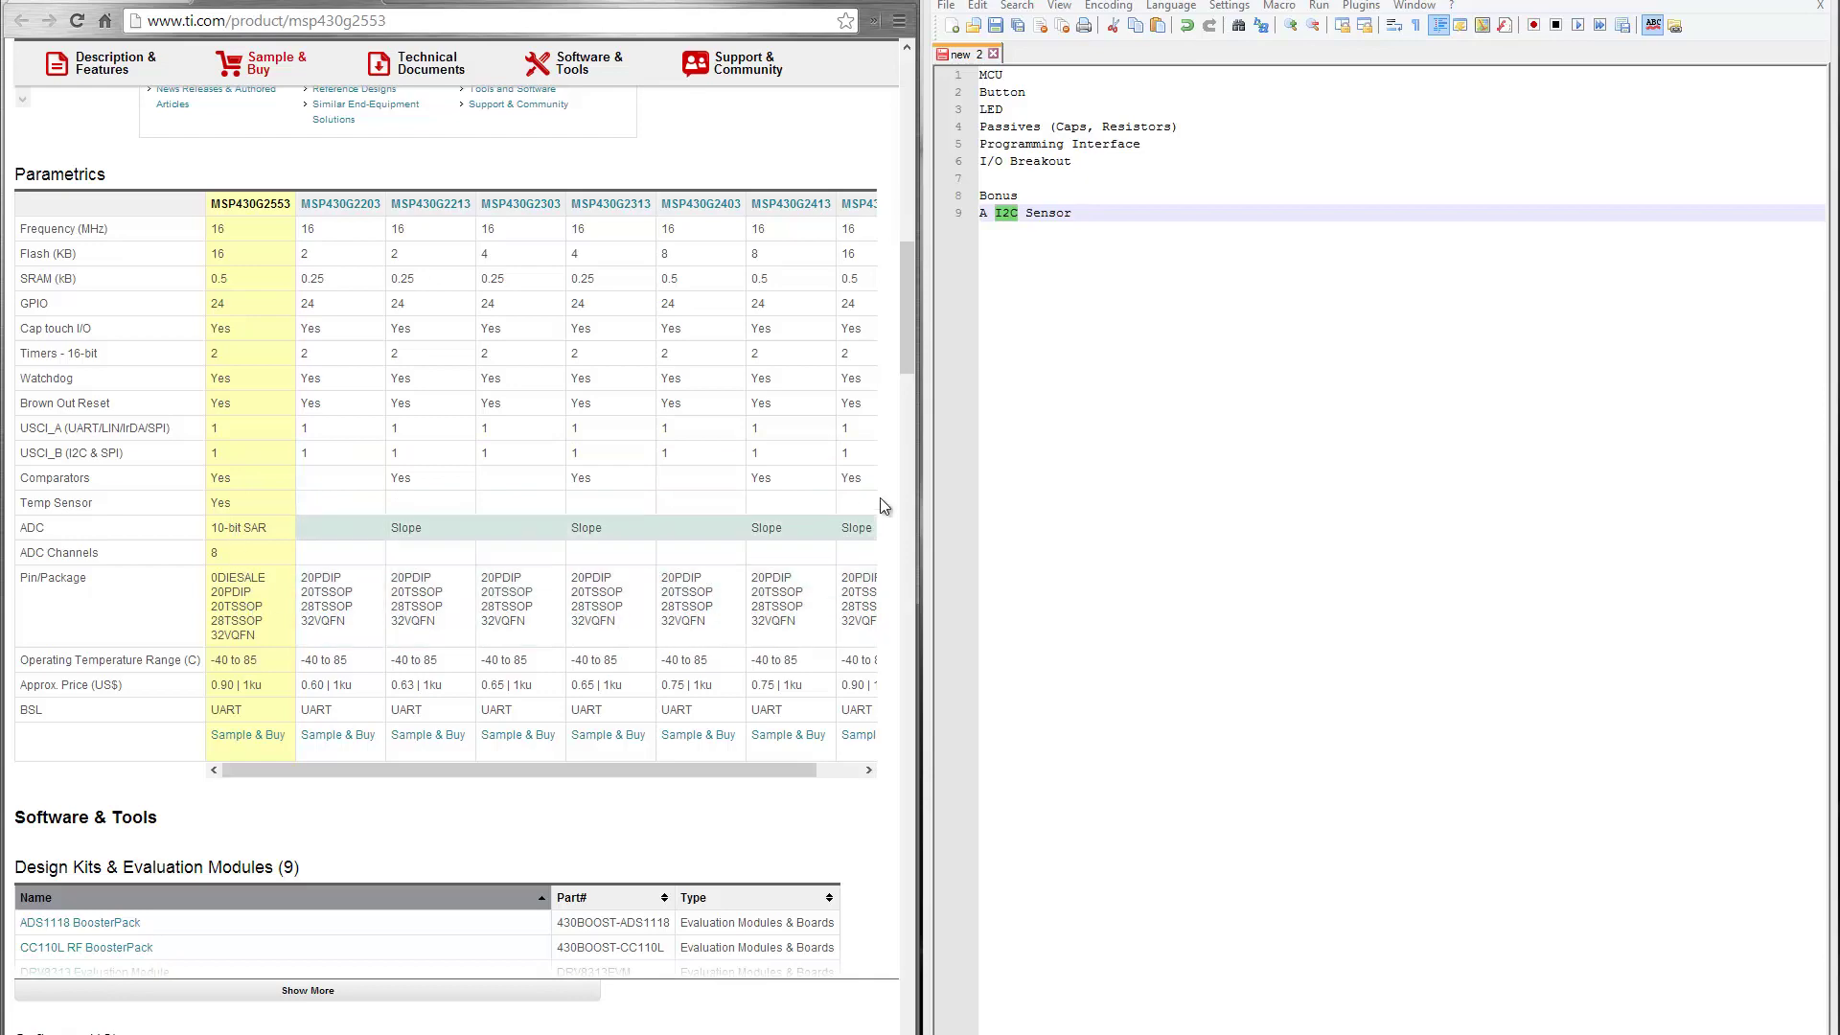
pyautogui.moveTo(901, 290); pyautogui.dragTo(889, 56)
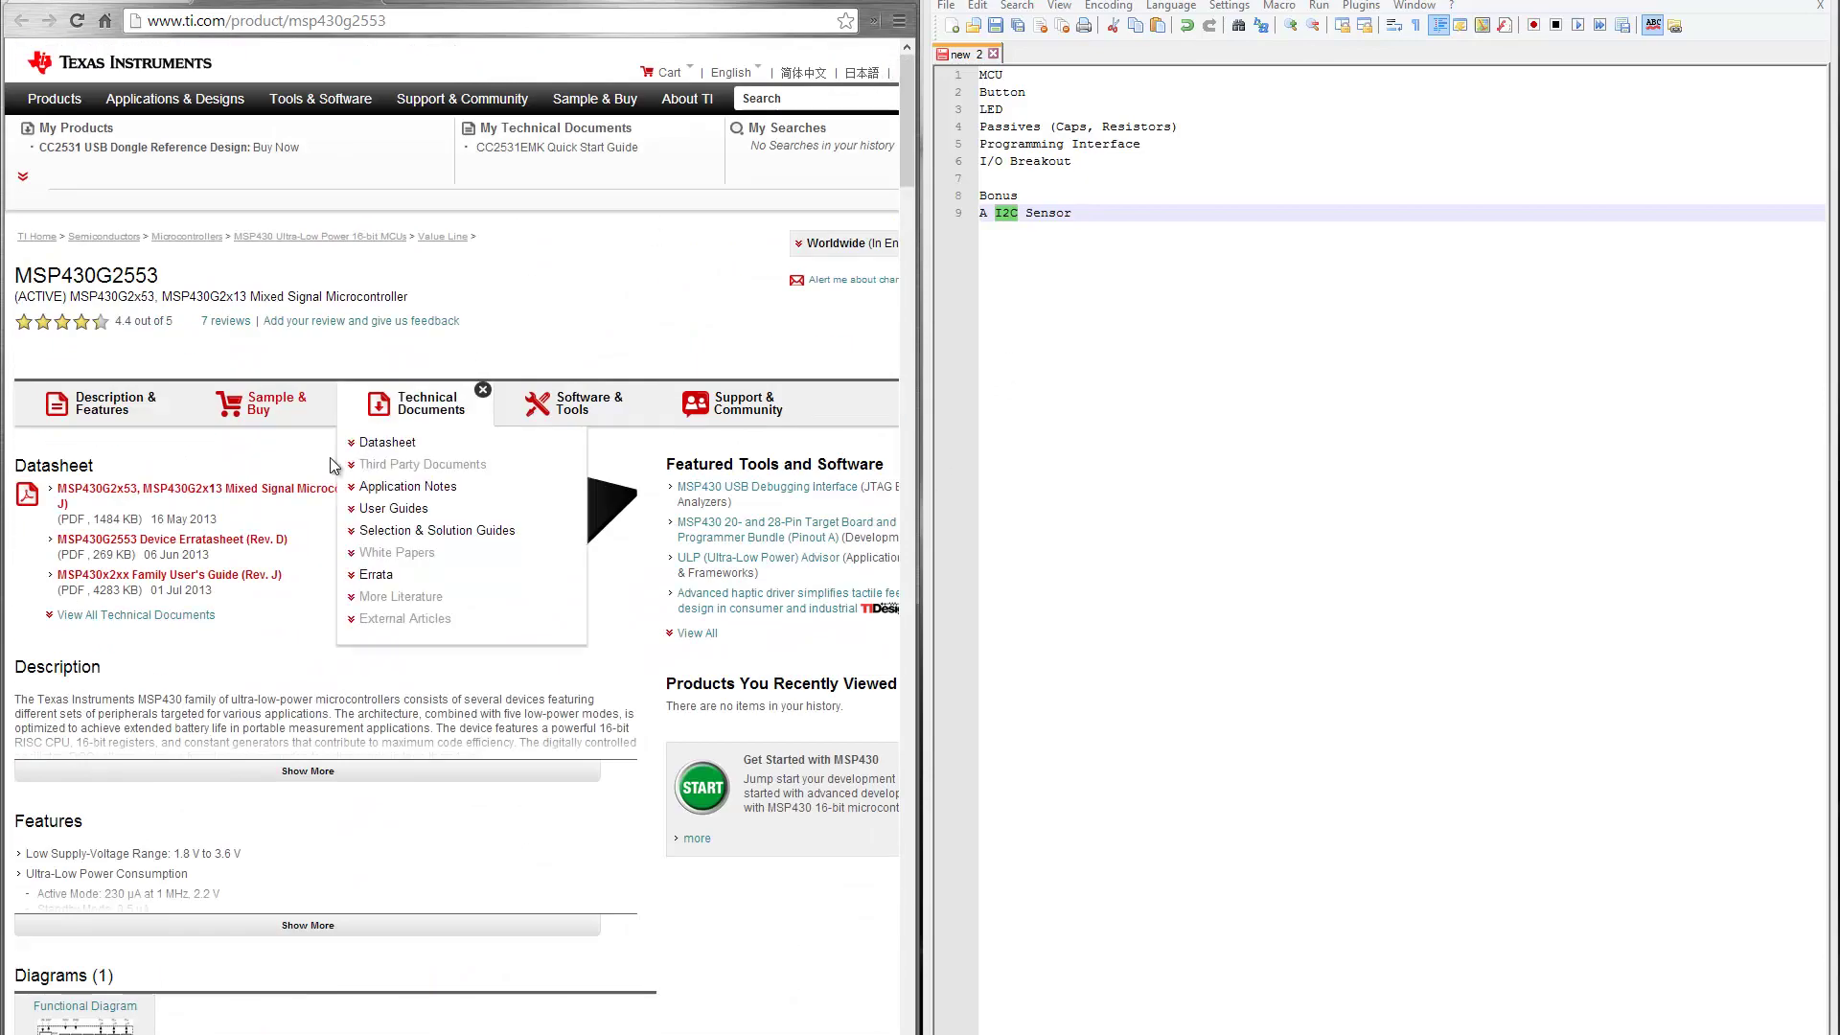
# Step: Open the MSP430G2553 datasheet PDF and scroll to the 20- and 28-pin pinouts on page 3
pyautogui.click(255, 494)
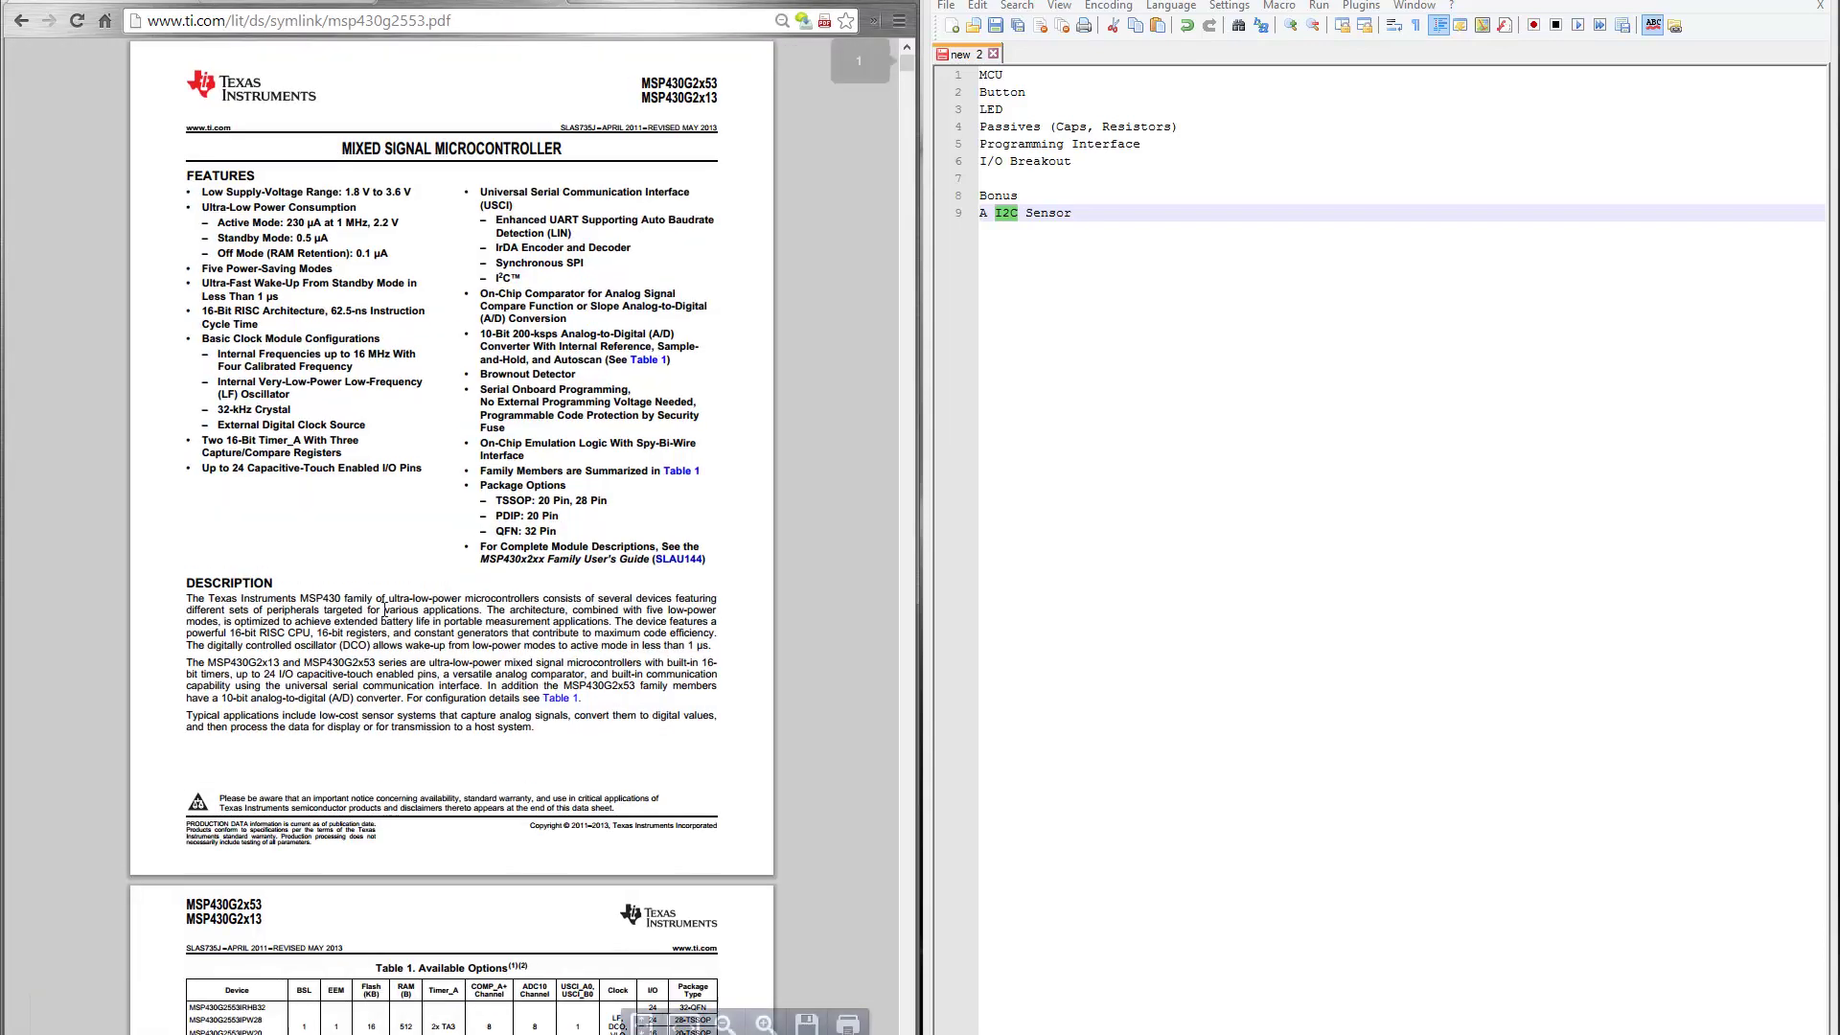
pyautogui.moveTo(423, 611); pyautogui.dragTo(422, 620)
pyautogui.click(430, 633)
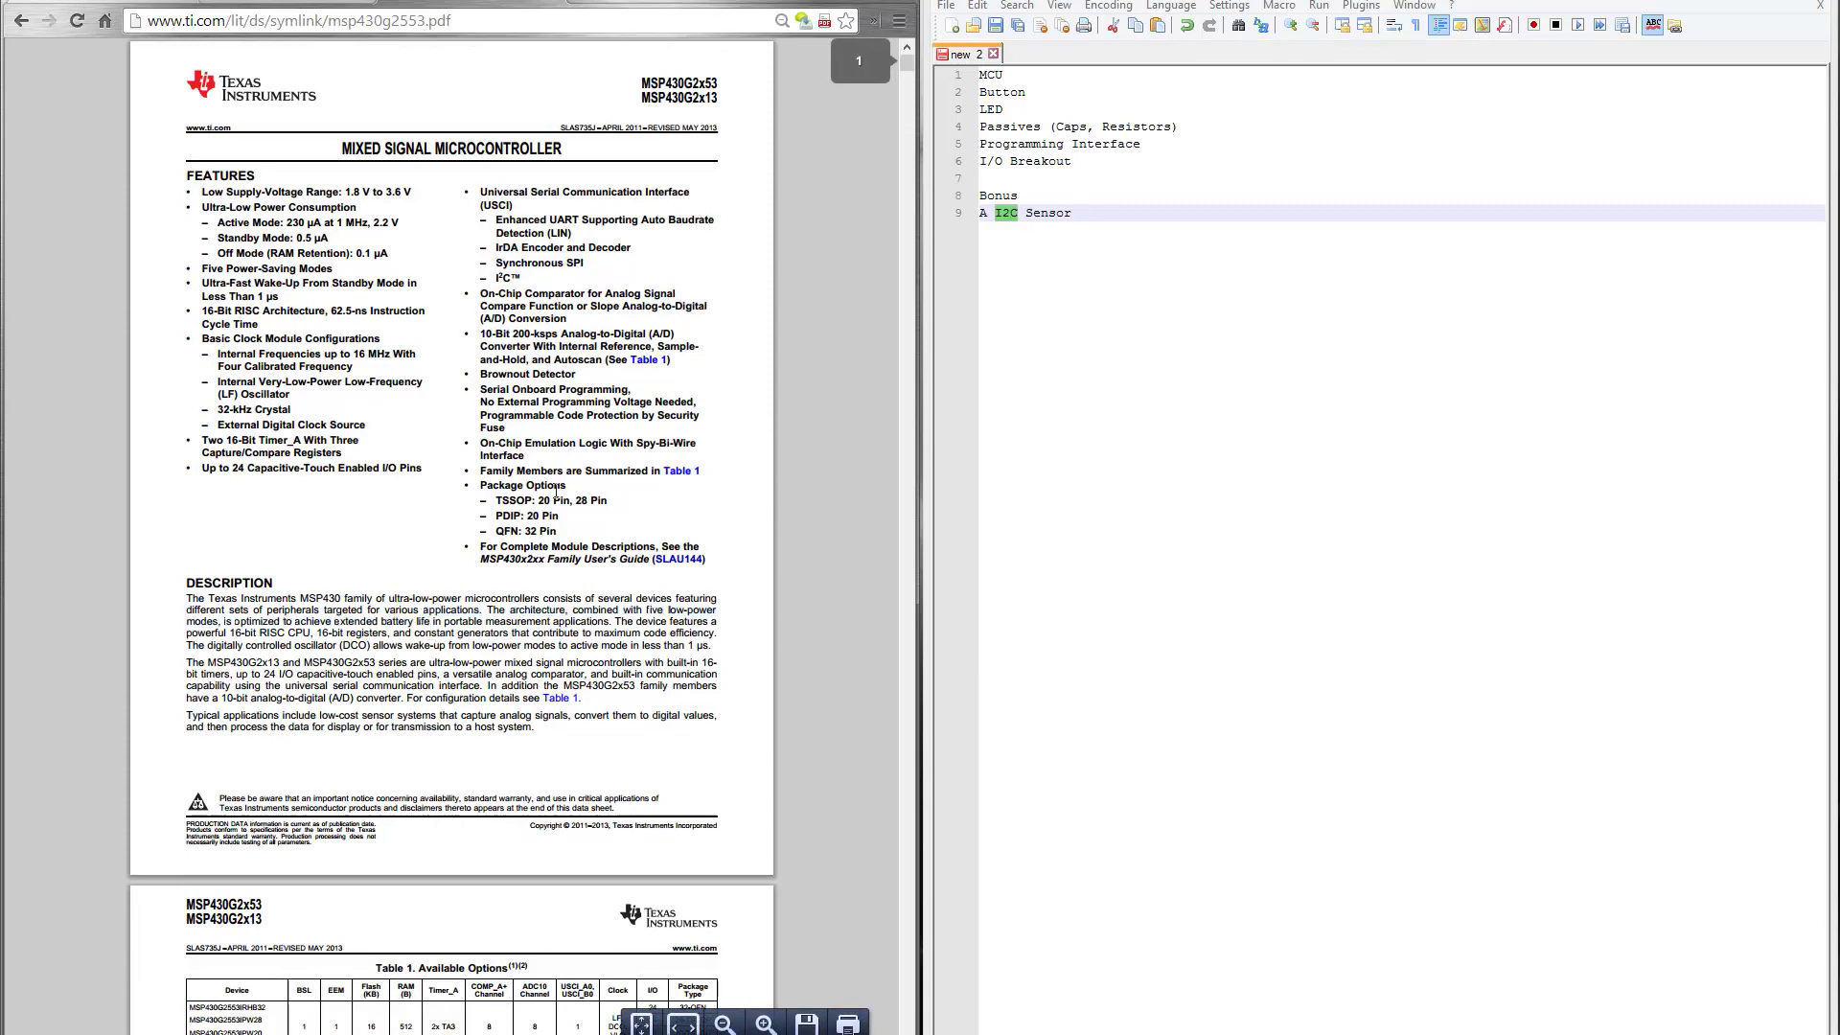
pyautogui.scroll(-3, 483, 686)
pyautogui.scroll(-5, 481, 679)
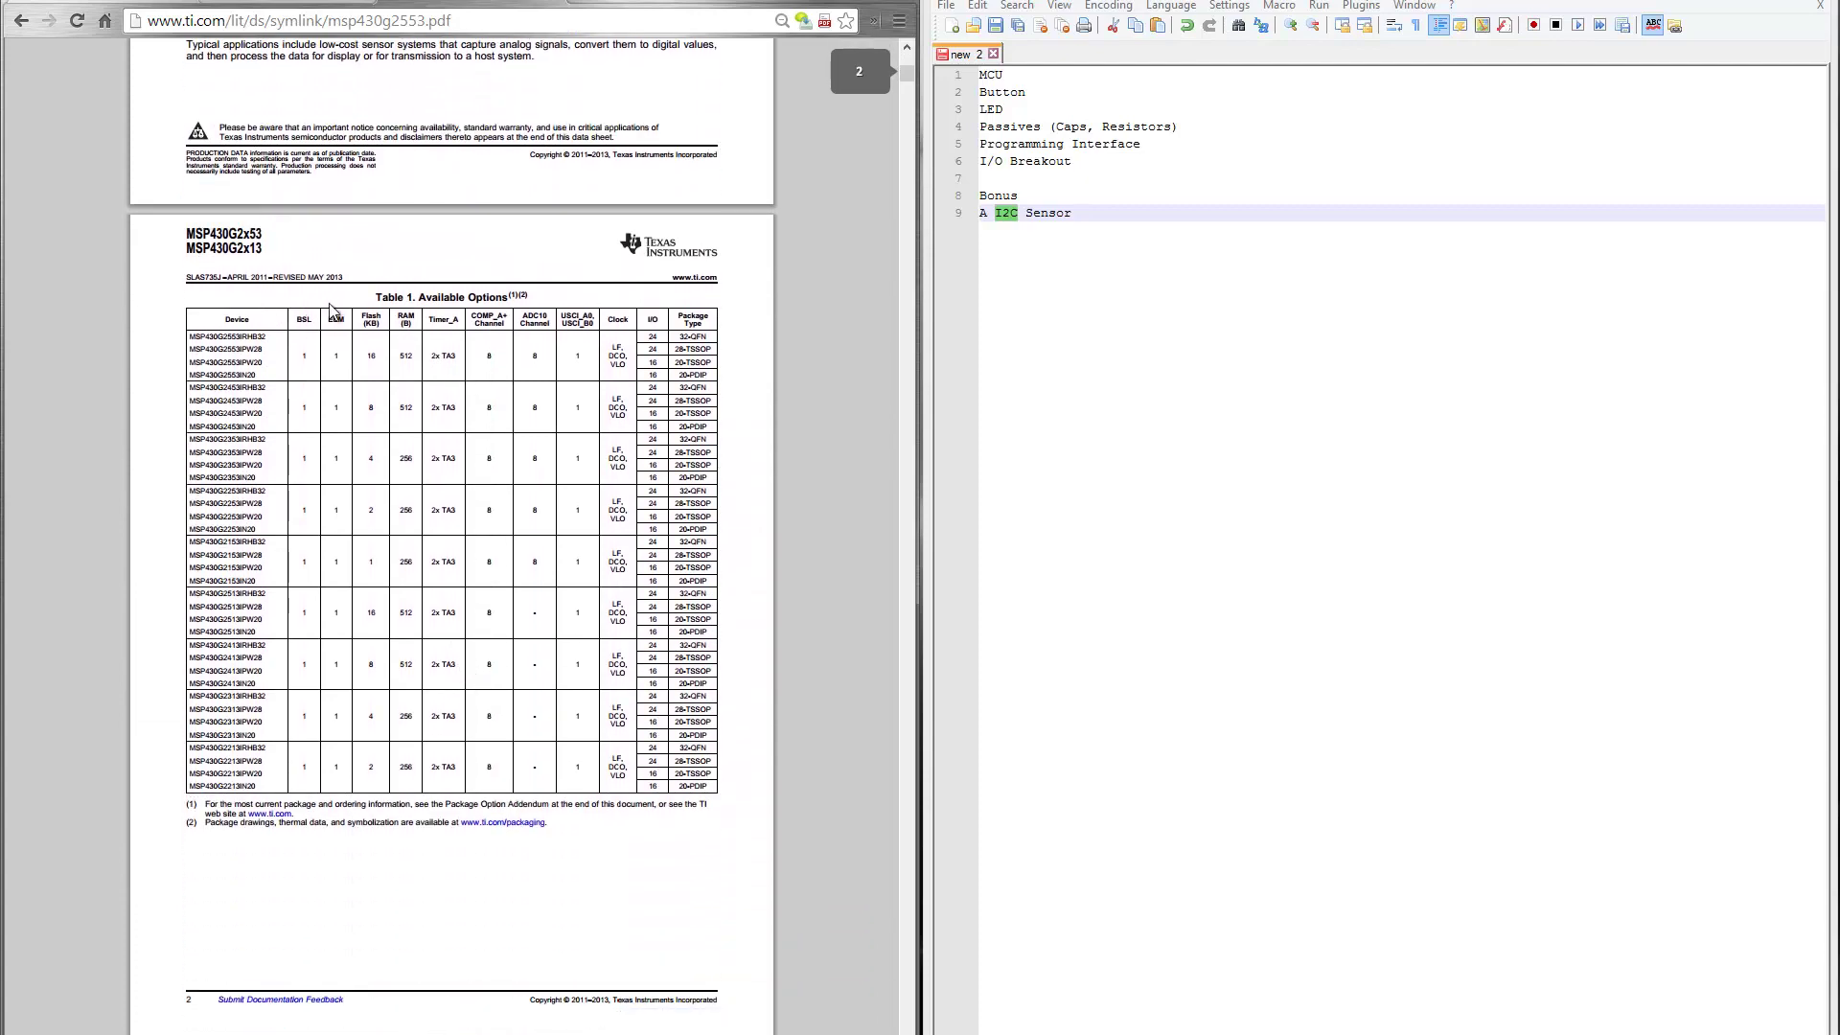
pyautogui.scroll(-3, 382, 803)
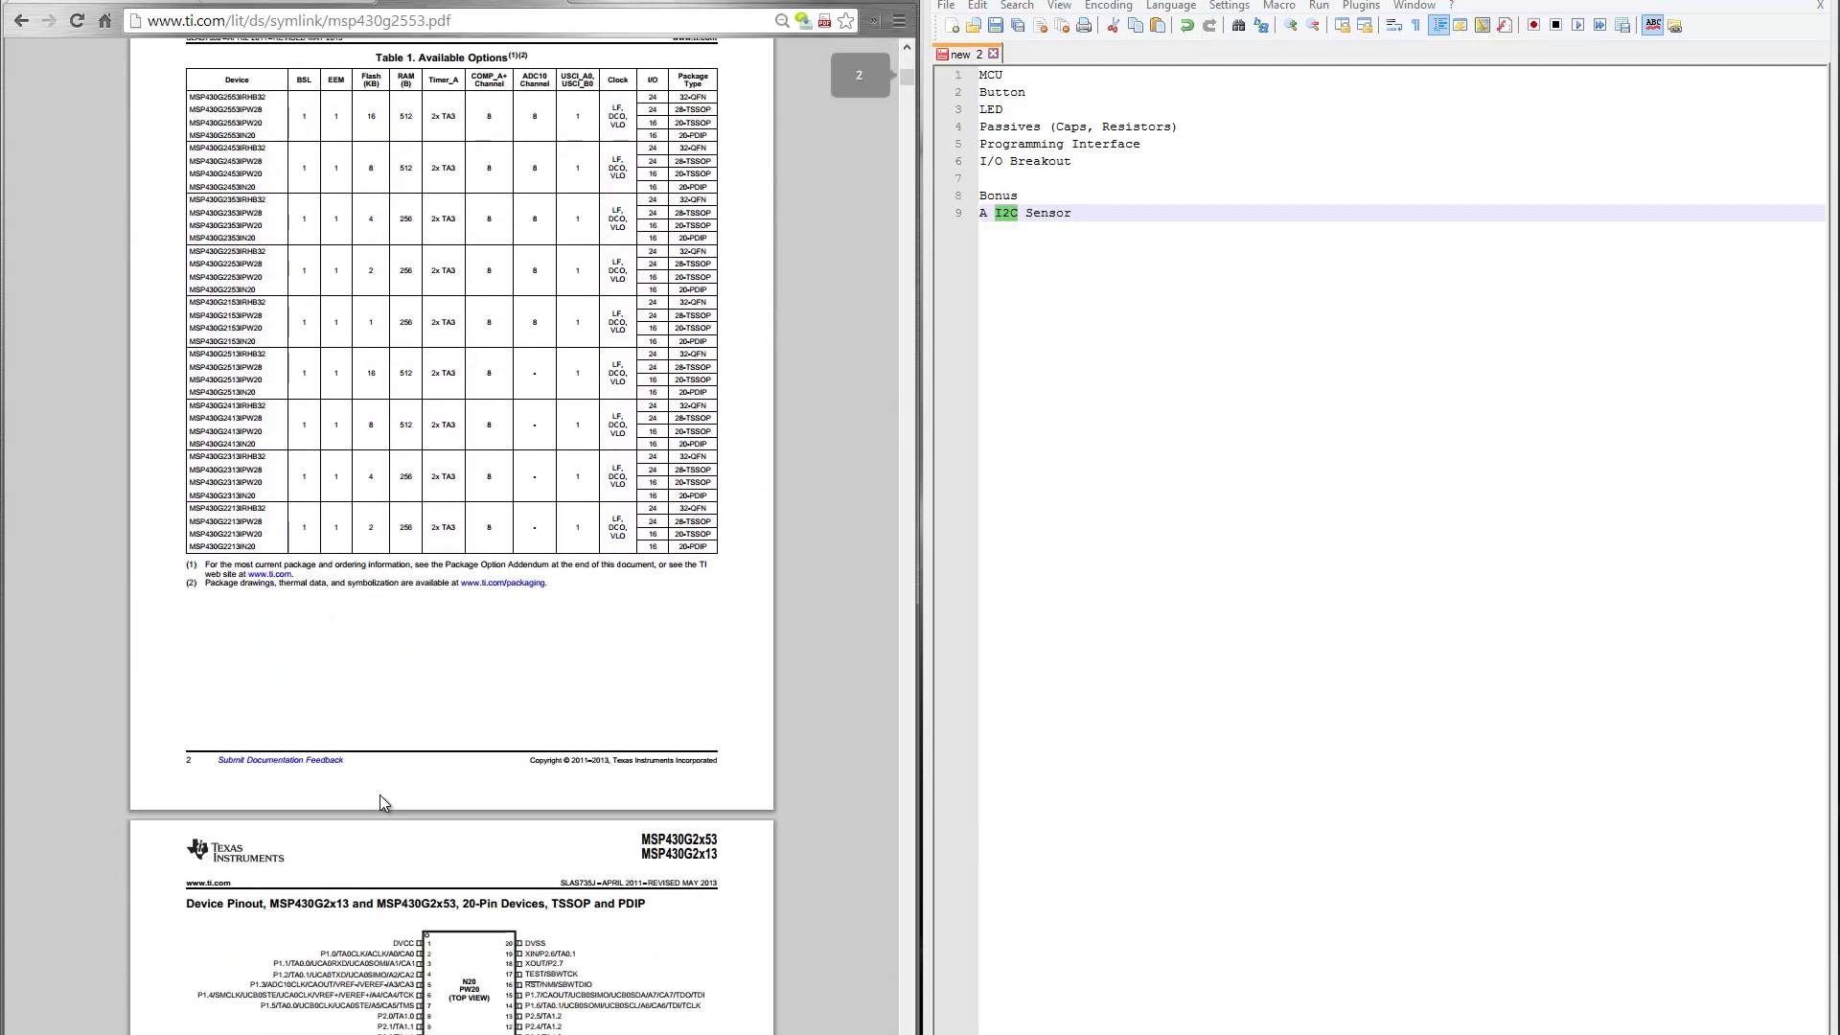
pyautogui.scroll(-5, 379, 795)
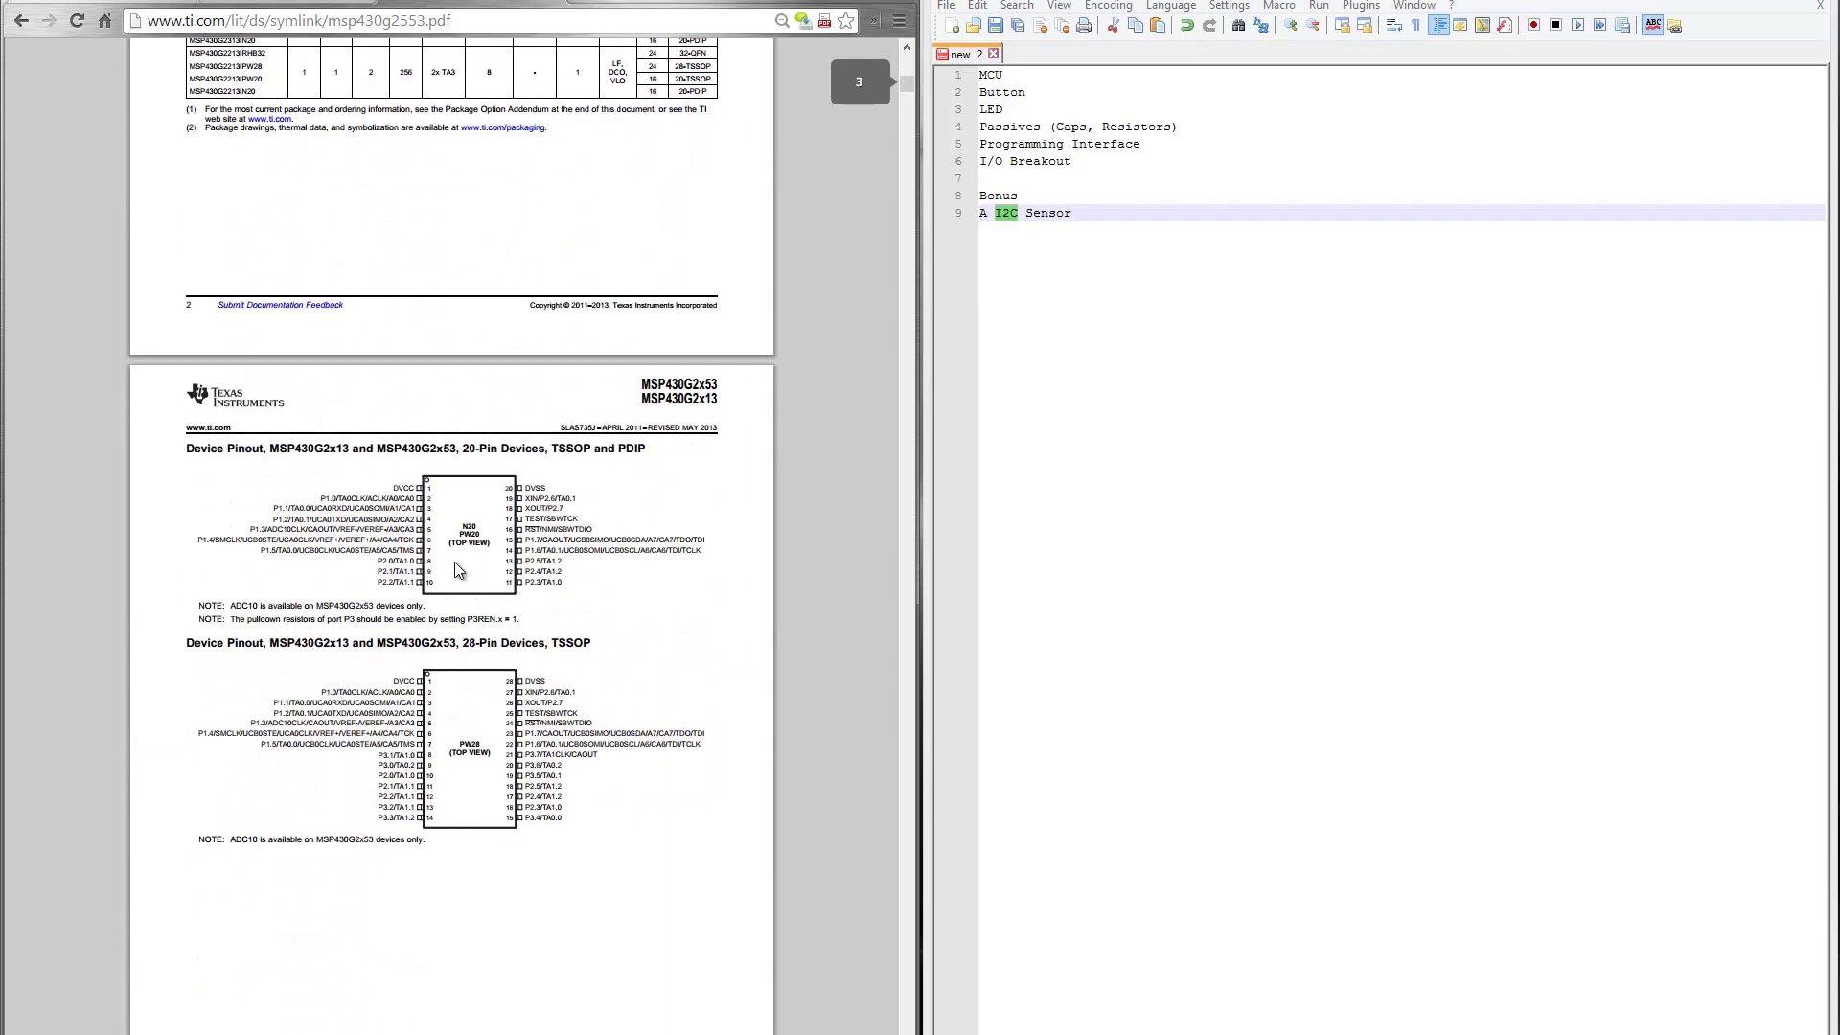
# Step: Zoom into the 20-pin pinout and highlight the I2C data and clock functions on pins 15 and 14
pyautogui.scroll(1, 464, 548)
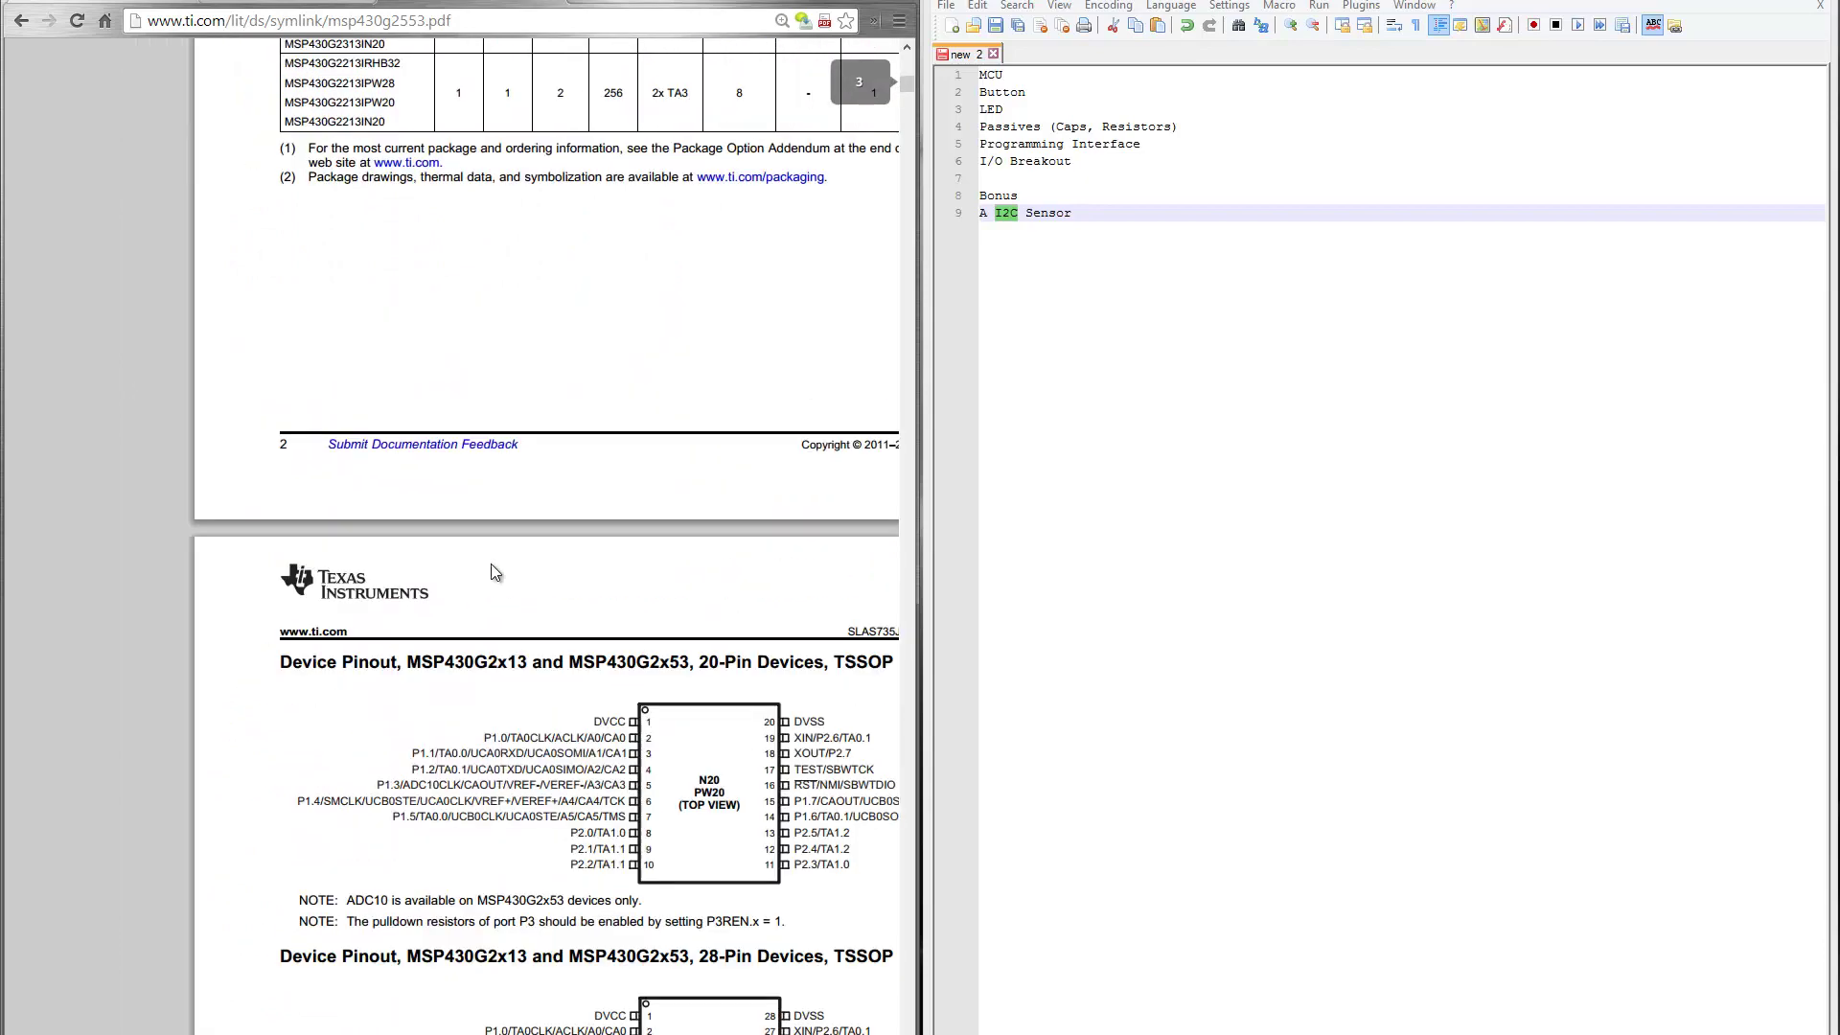
pyautogui.scroll(2, 490, 563)
pyautogui.scroll(-5, 532, 903)
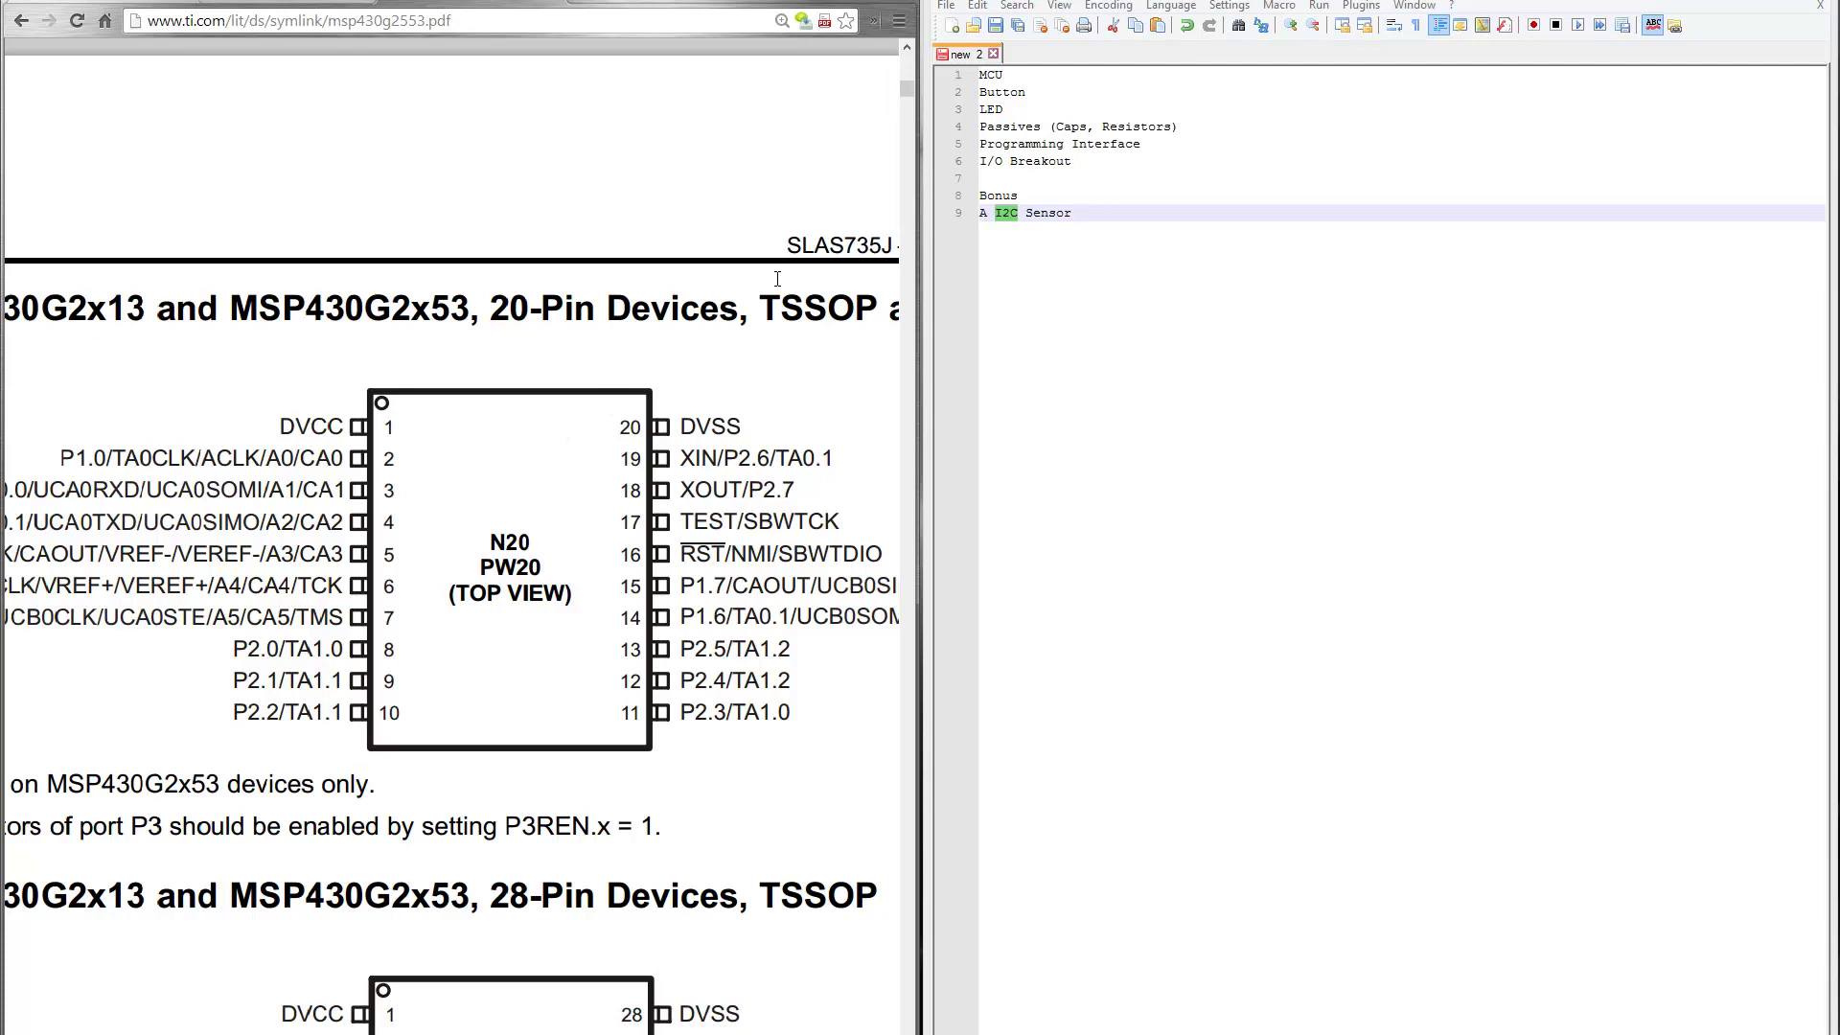
pyautogui.hscroll(5, 525, 941)
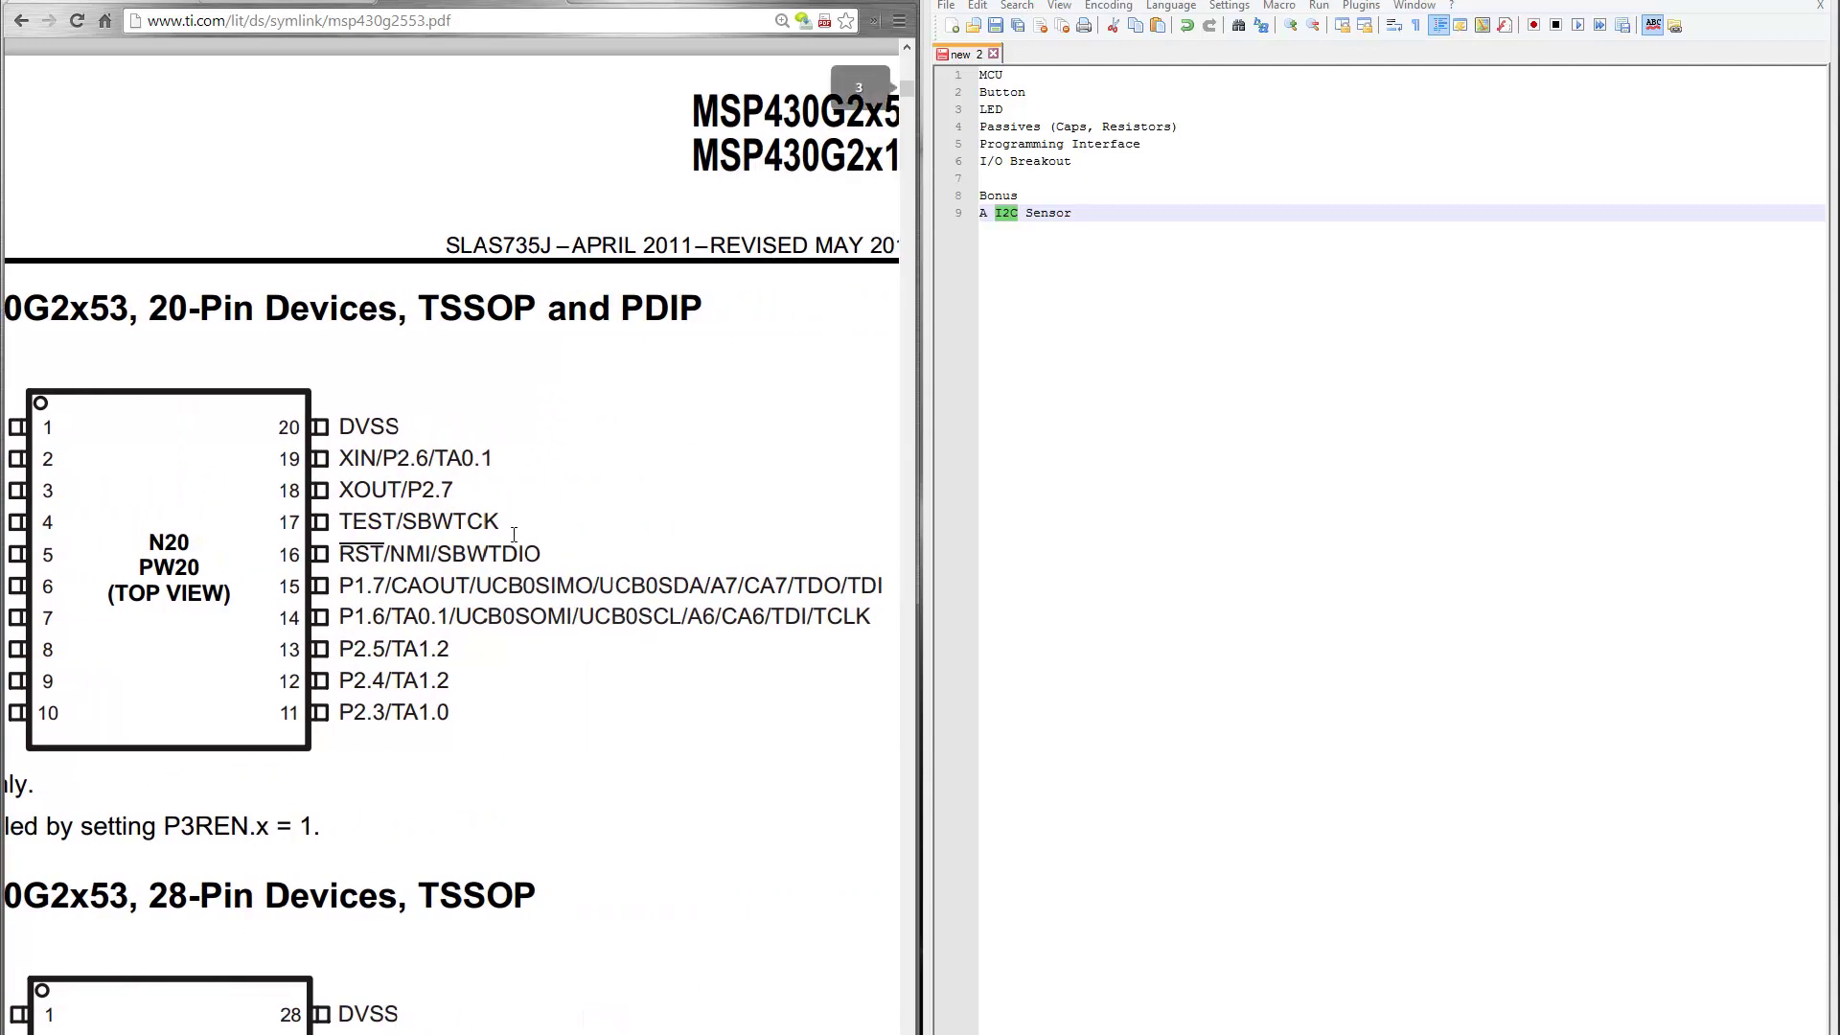
pyautogui.hscroll(-5, 268, 470)
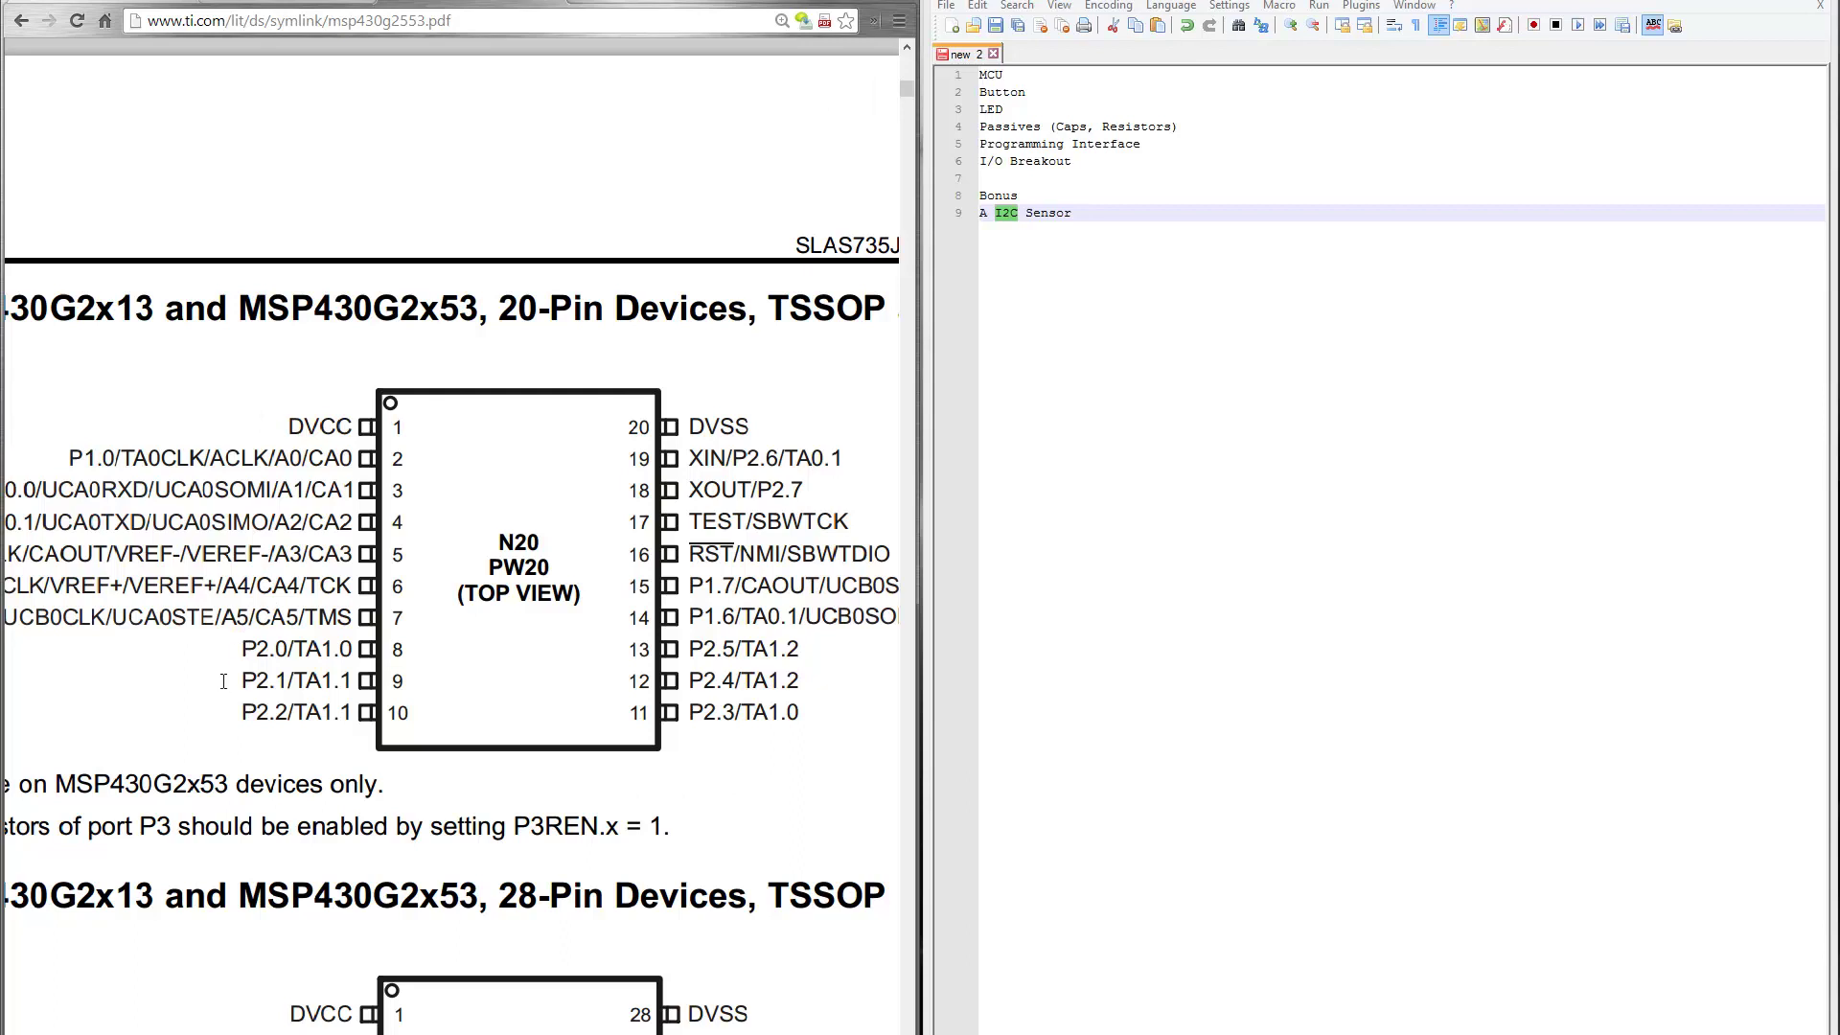
pyautogui.hscroll(5, 621, 674)
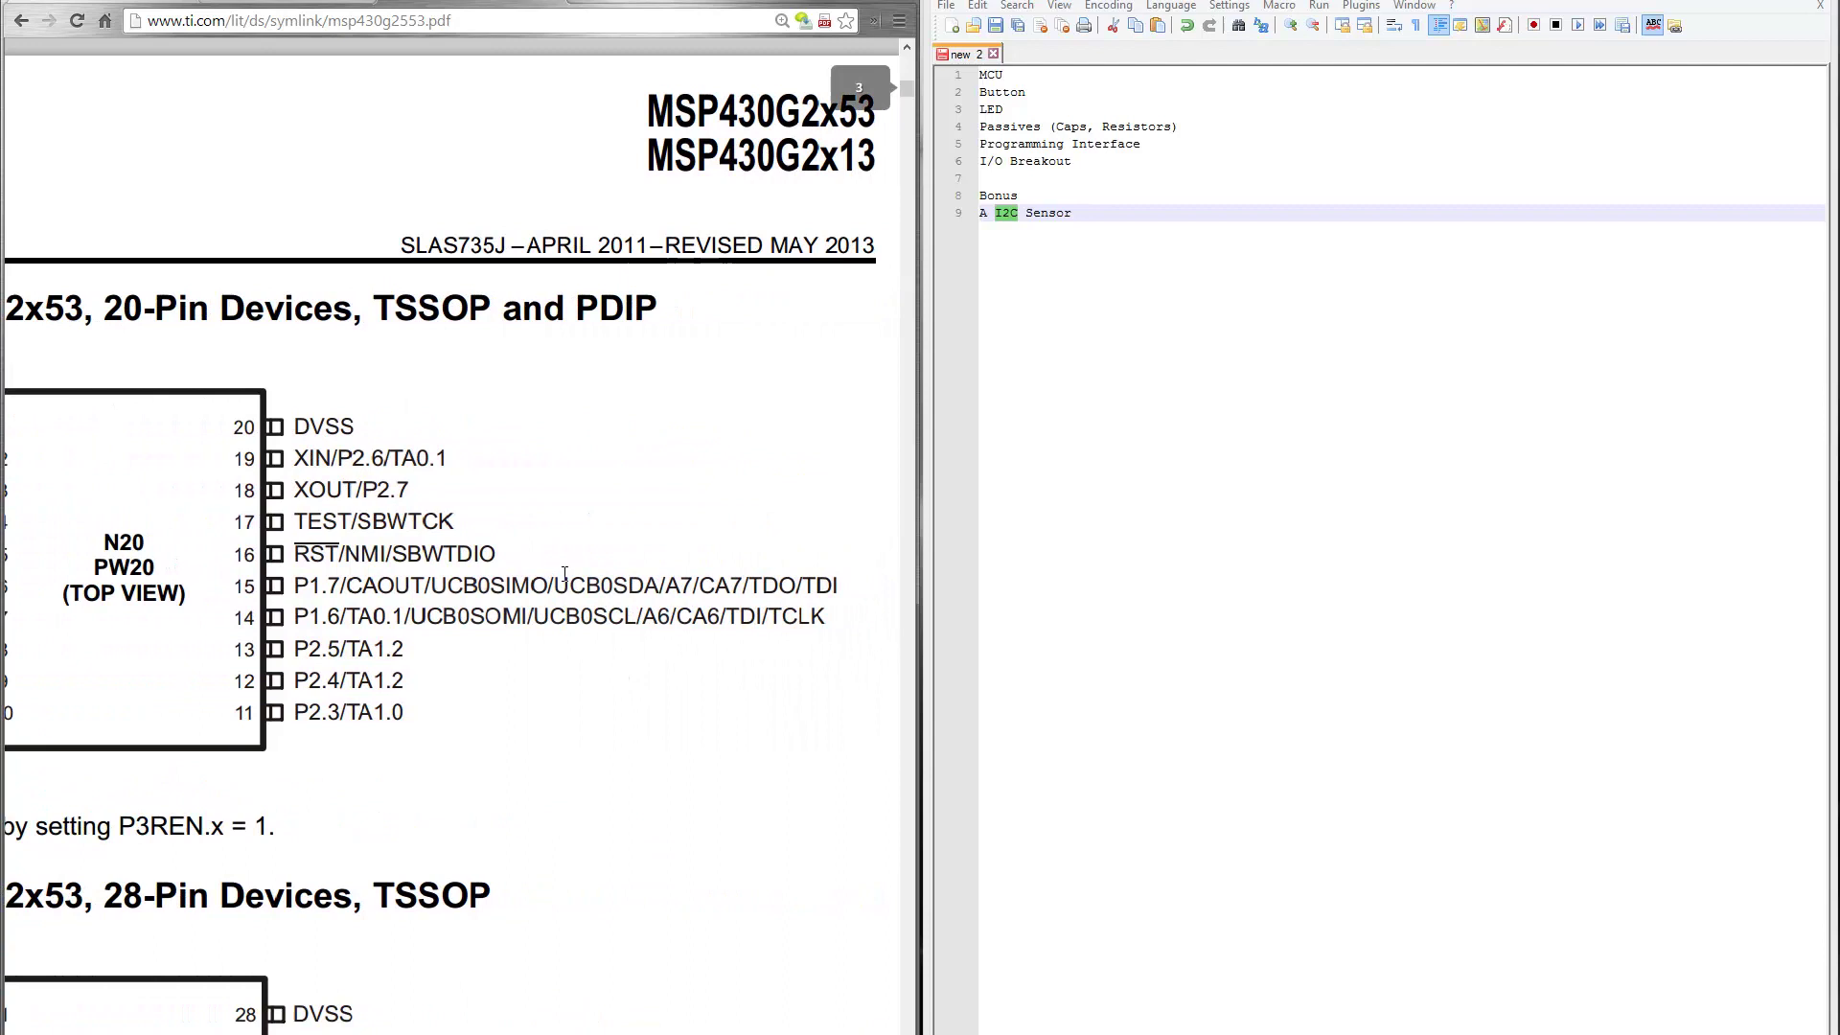
pyautogui.moveTo(559, 579); pyautogui.dragTo(671, 586)
pyautogui.moveTo(535, 614); pyautogui.dragTo(634, 615)
pyautogui.click(596, 617)
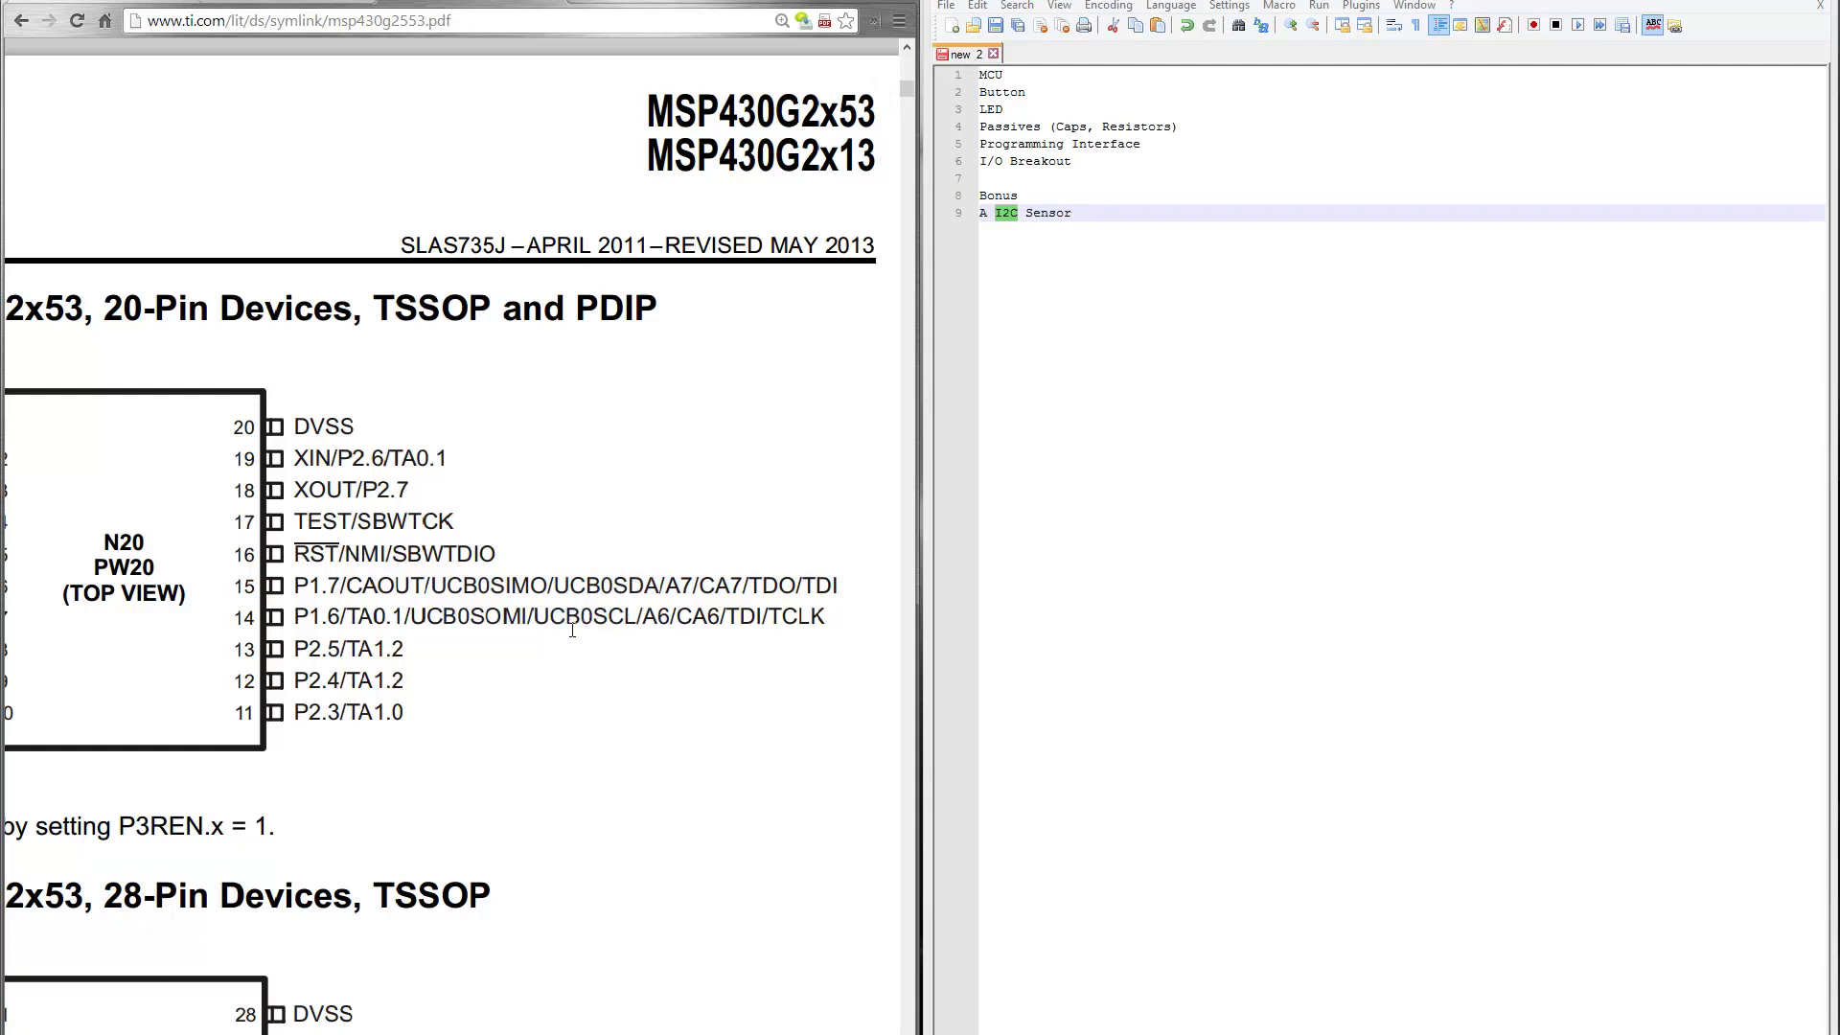
# Step: Check pin 8's TA1.0 and pin 2's P1.0/TA0CLK/ACLK/A0/CA0 labels, then edit the MCU line
pyautogui.hscroll(-5, 518, 1007)
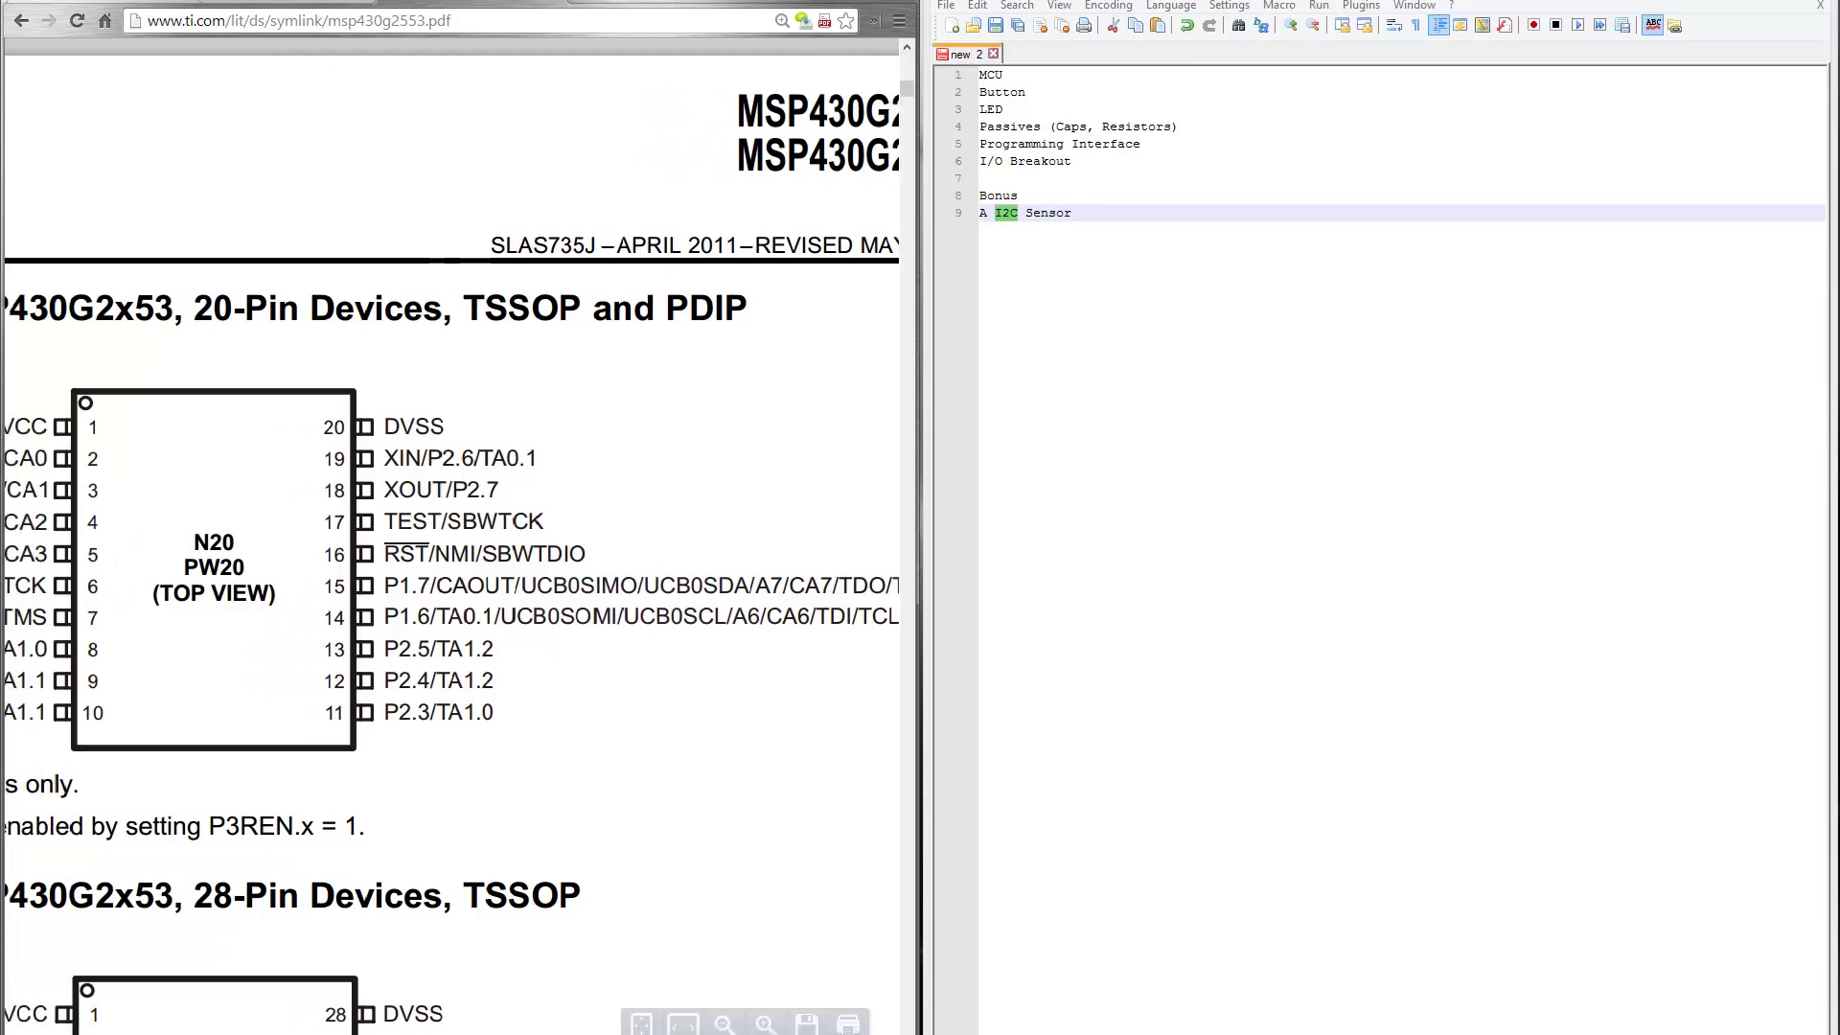
pyautogui.hscroll(-2, 235, 750)
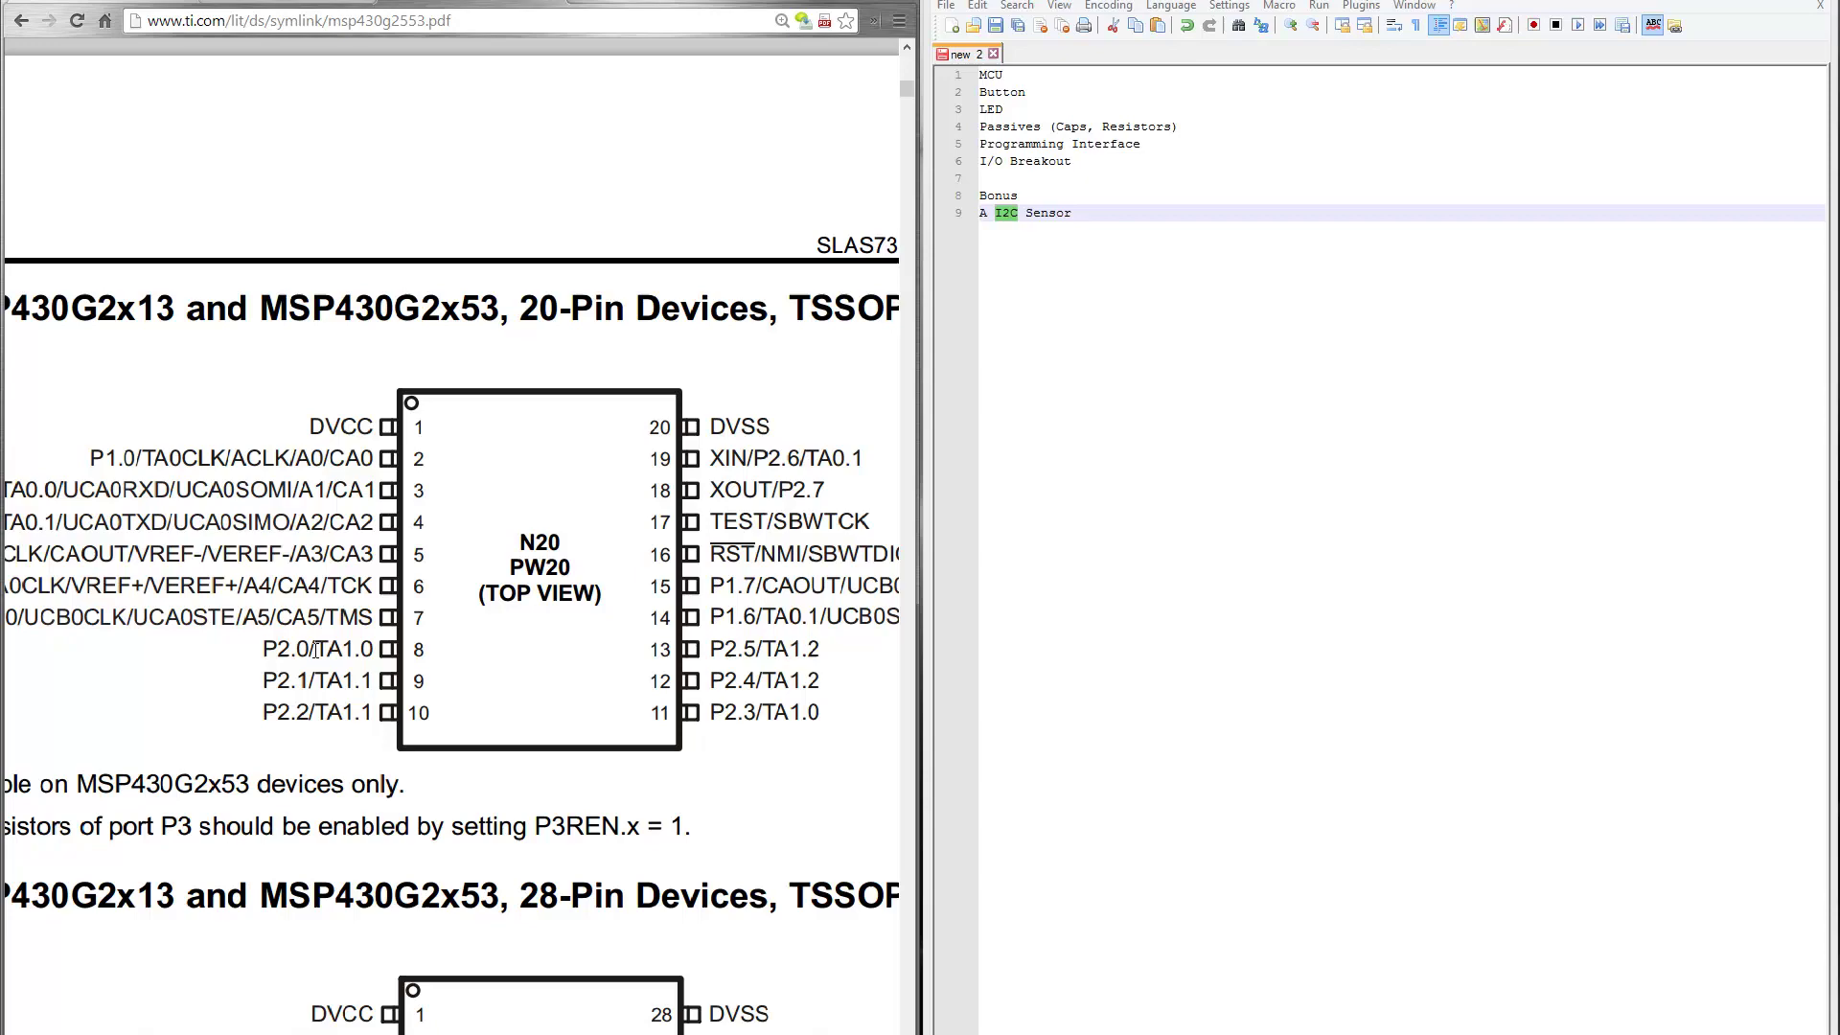
pyautogui.moveTo(330, 651); pyautogui.dragTo(372, 650)
pyautogui.hscroll(-5, 219, 778)
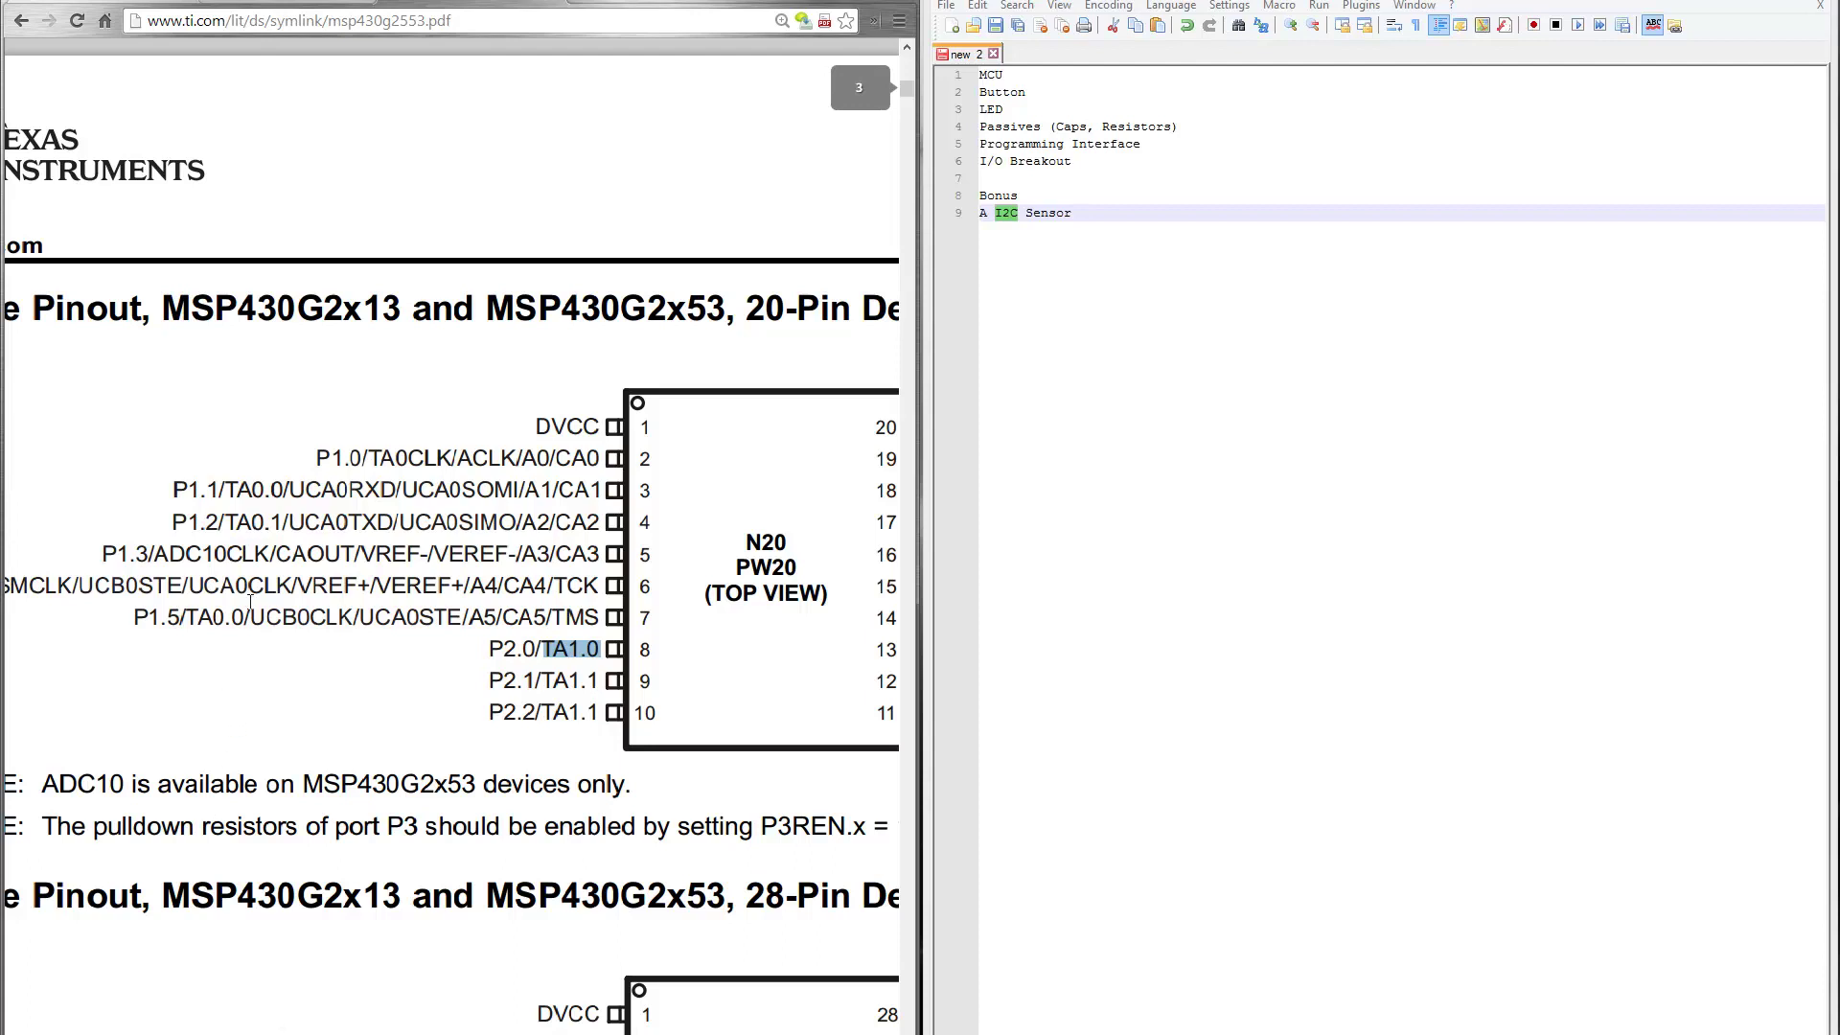
pyautogui.click(297, 491)
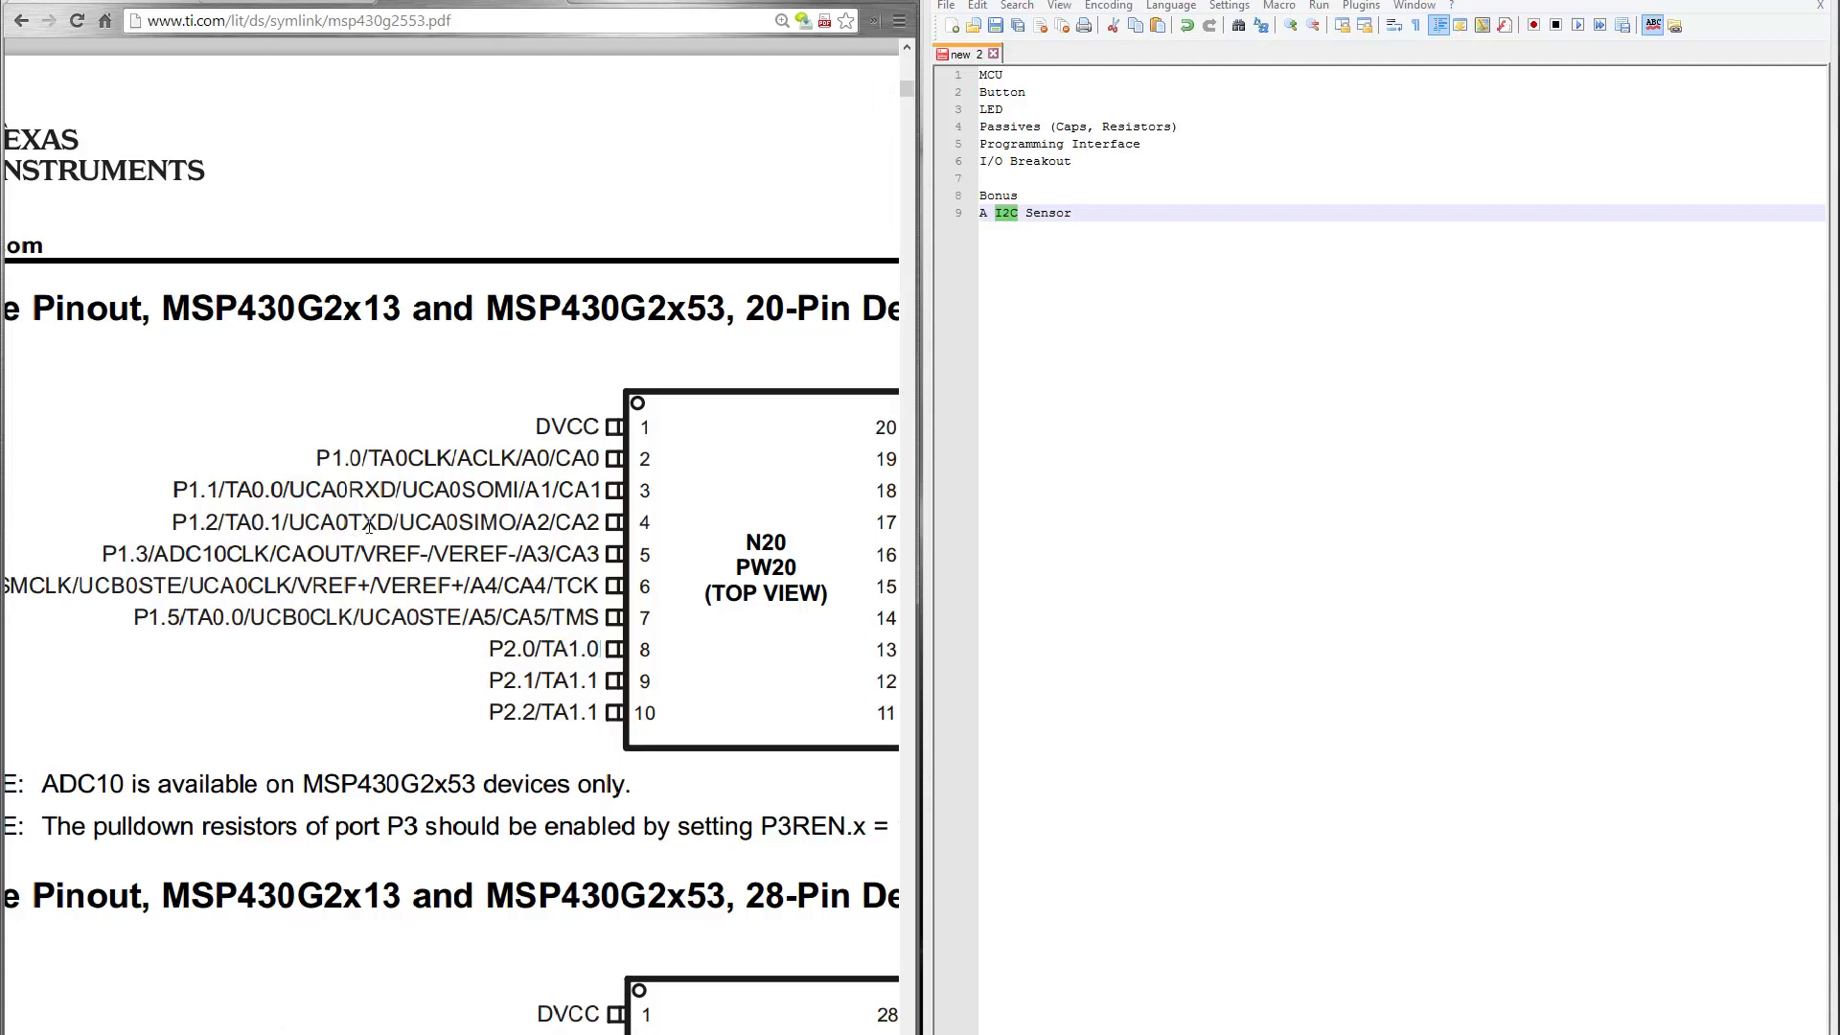
pyautogui.tripleClick(541, 463)
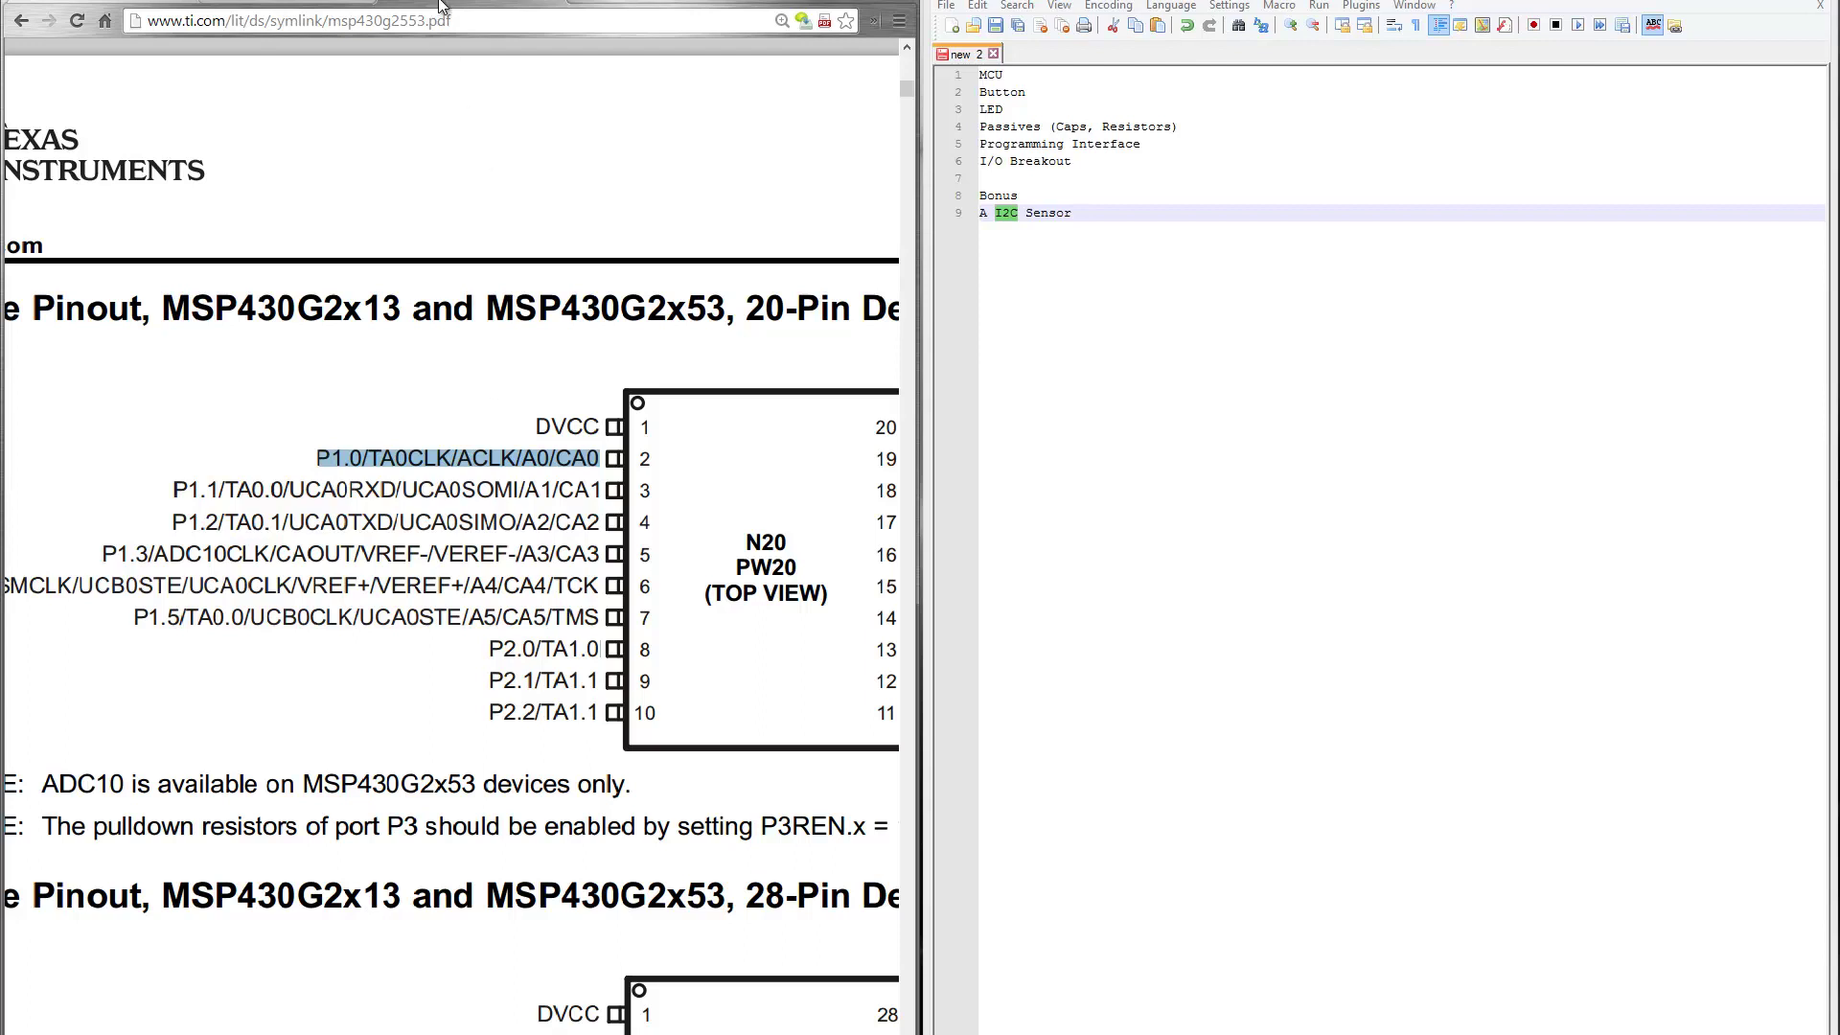
pyautogui.click(1070, 73)
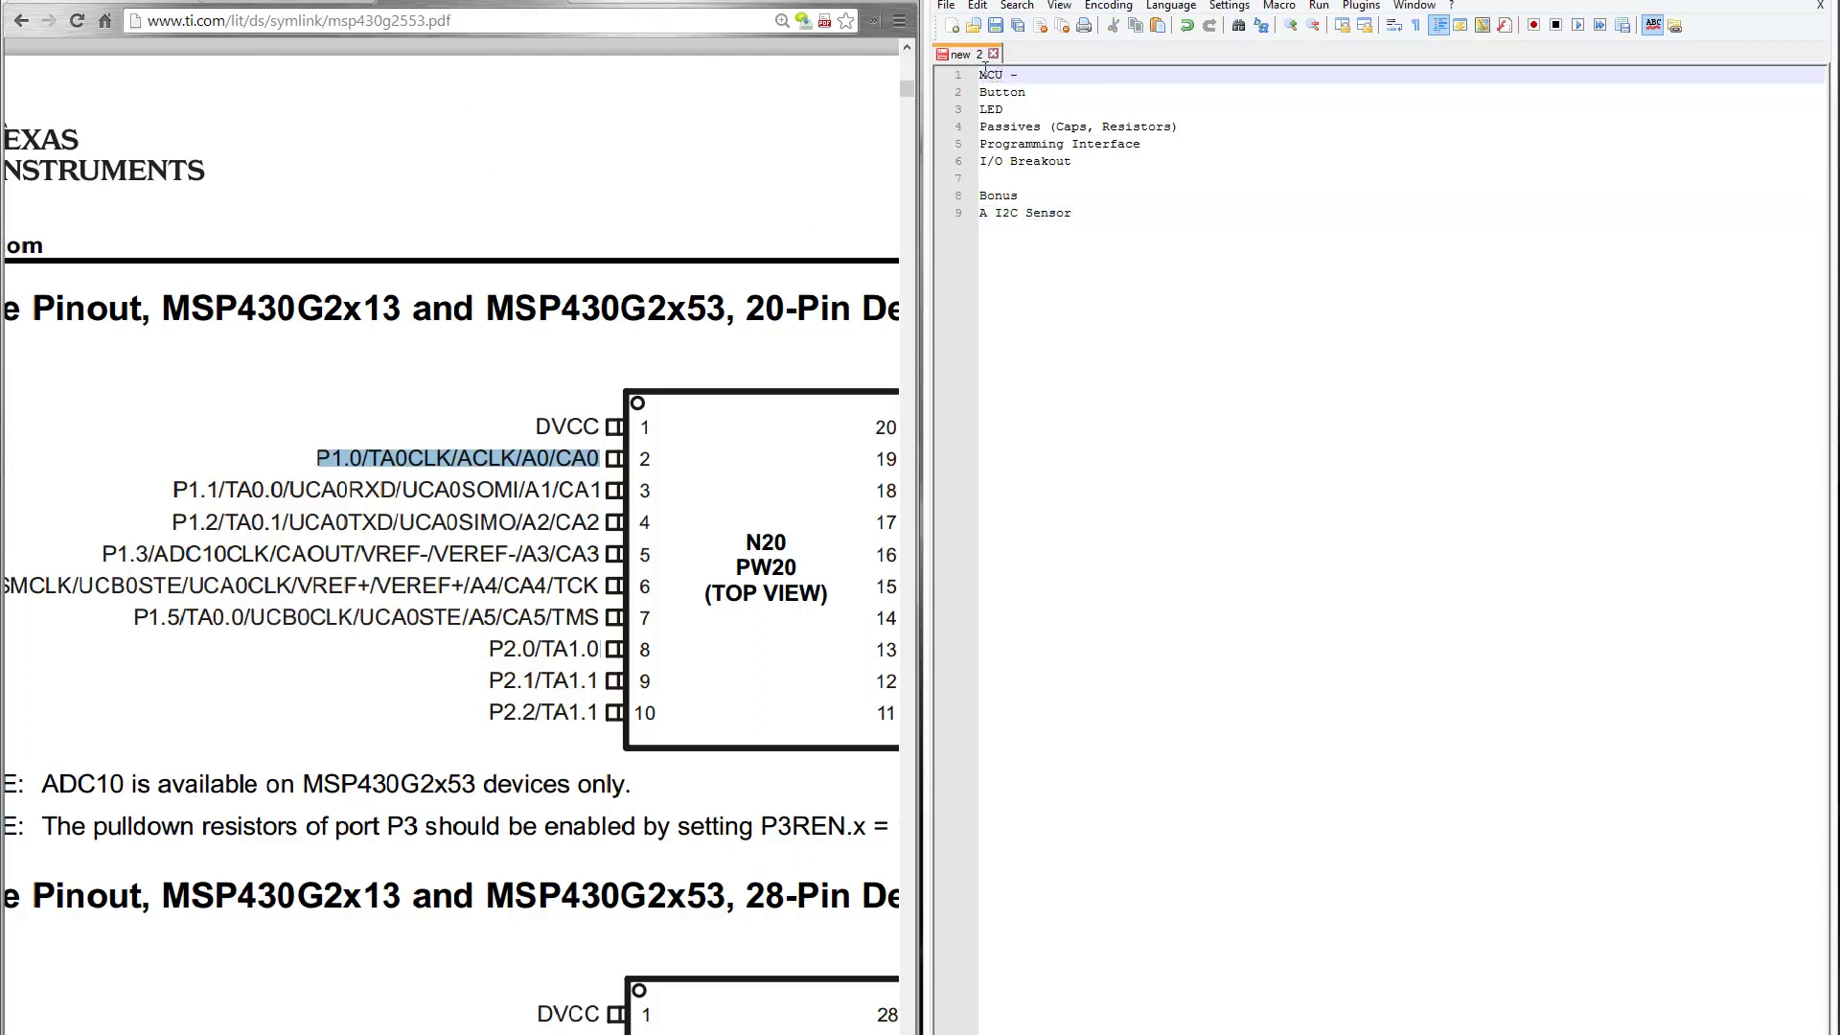
# Step: Back on the product page, record MSP430G2553 after 'MCU - ' and begin 'Button - ' on line 2
pyautogui.hotkey('alt', 'Left')
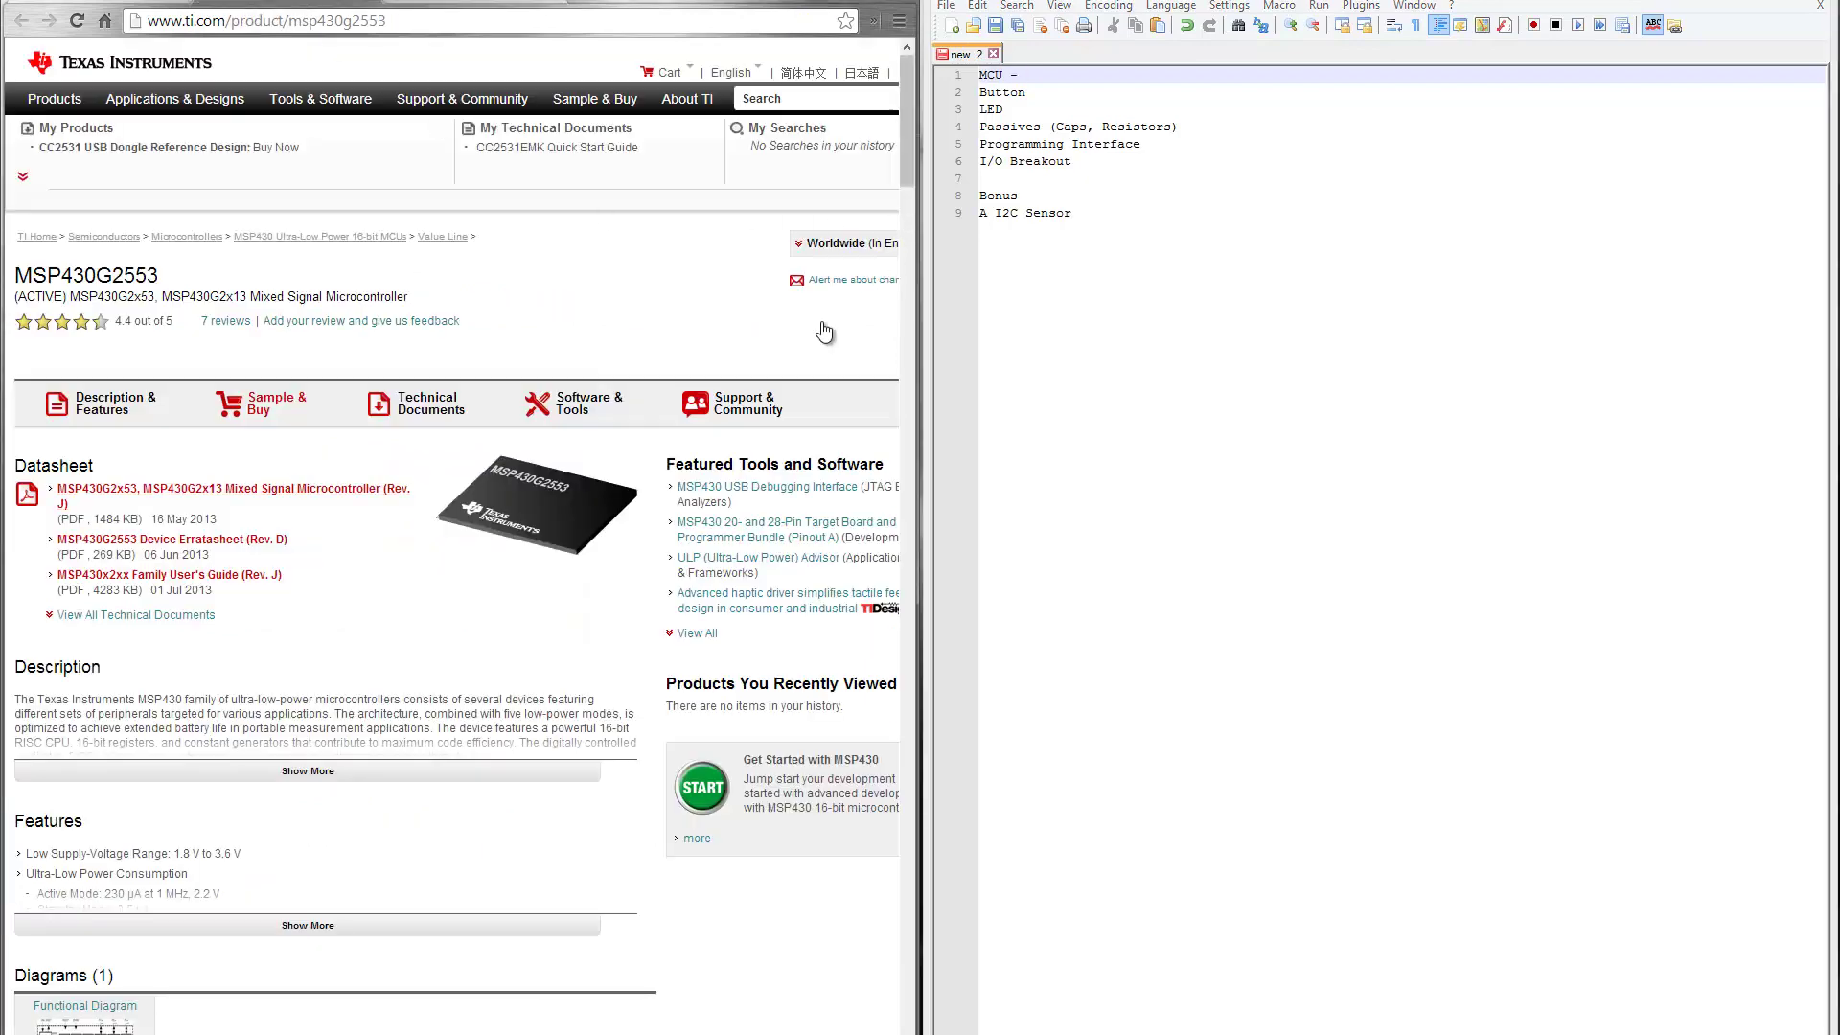
pyautogui.scroll(-2, 306, 703)
pyautogui.scroll(2, 312, 697)
pyautogui.scroll(1, 312, 697)
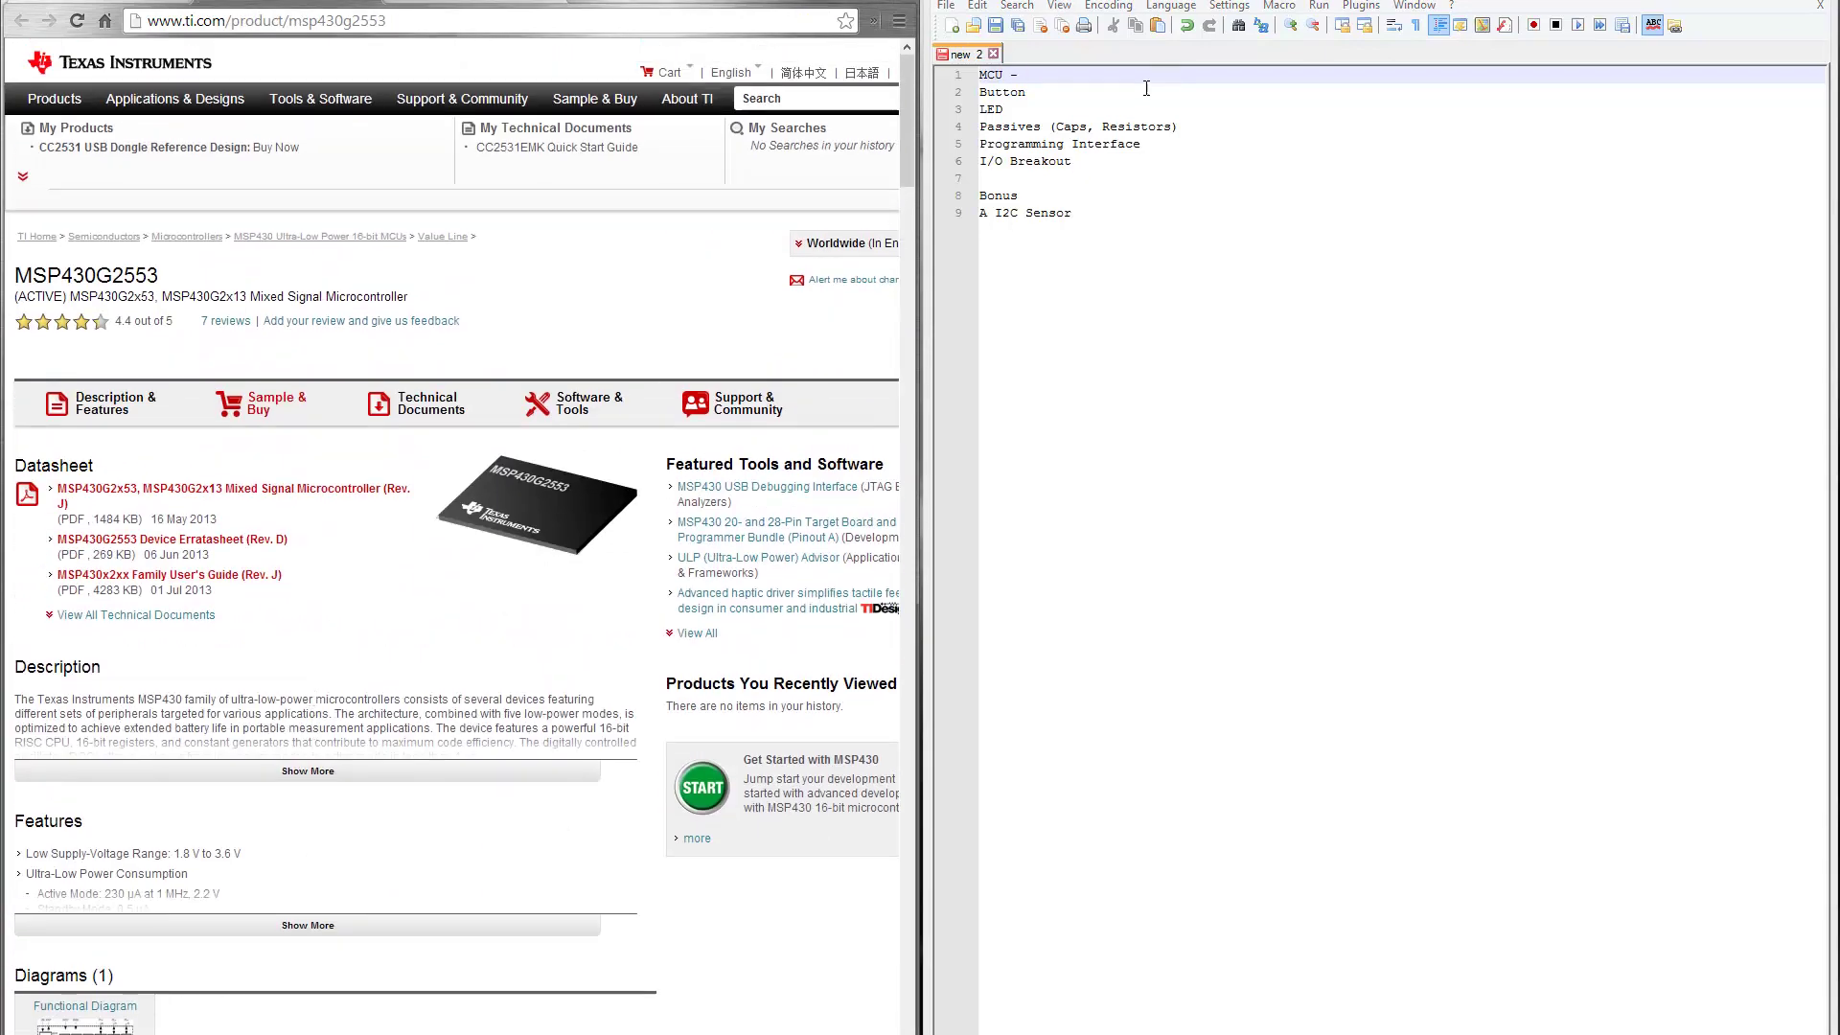
pyautogui.write('MSP')
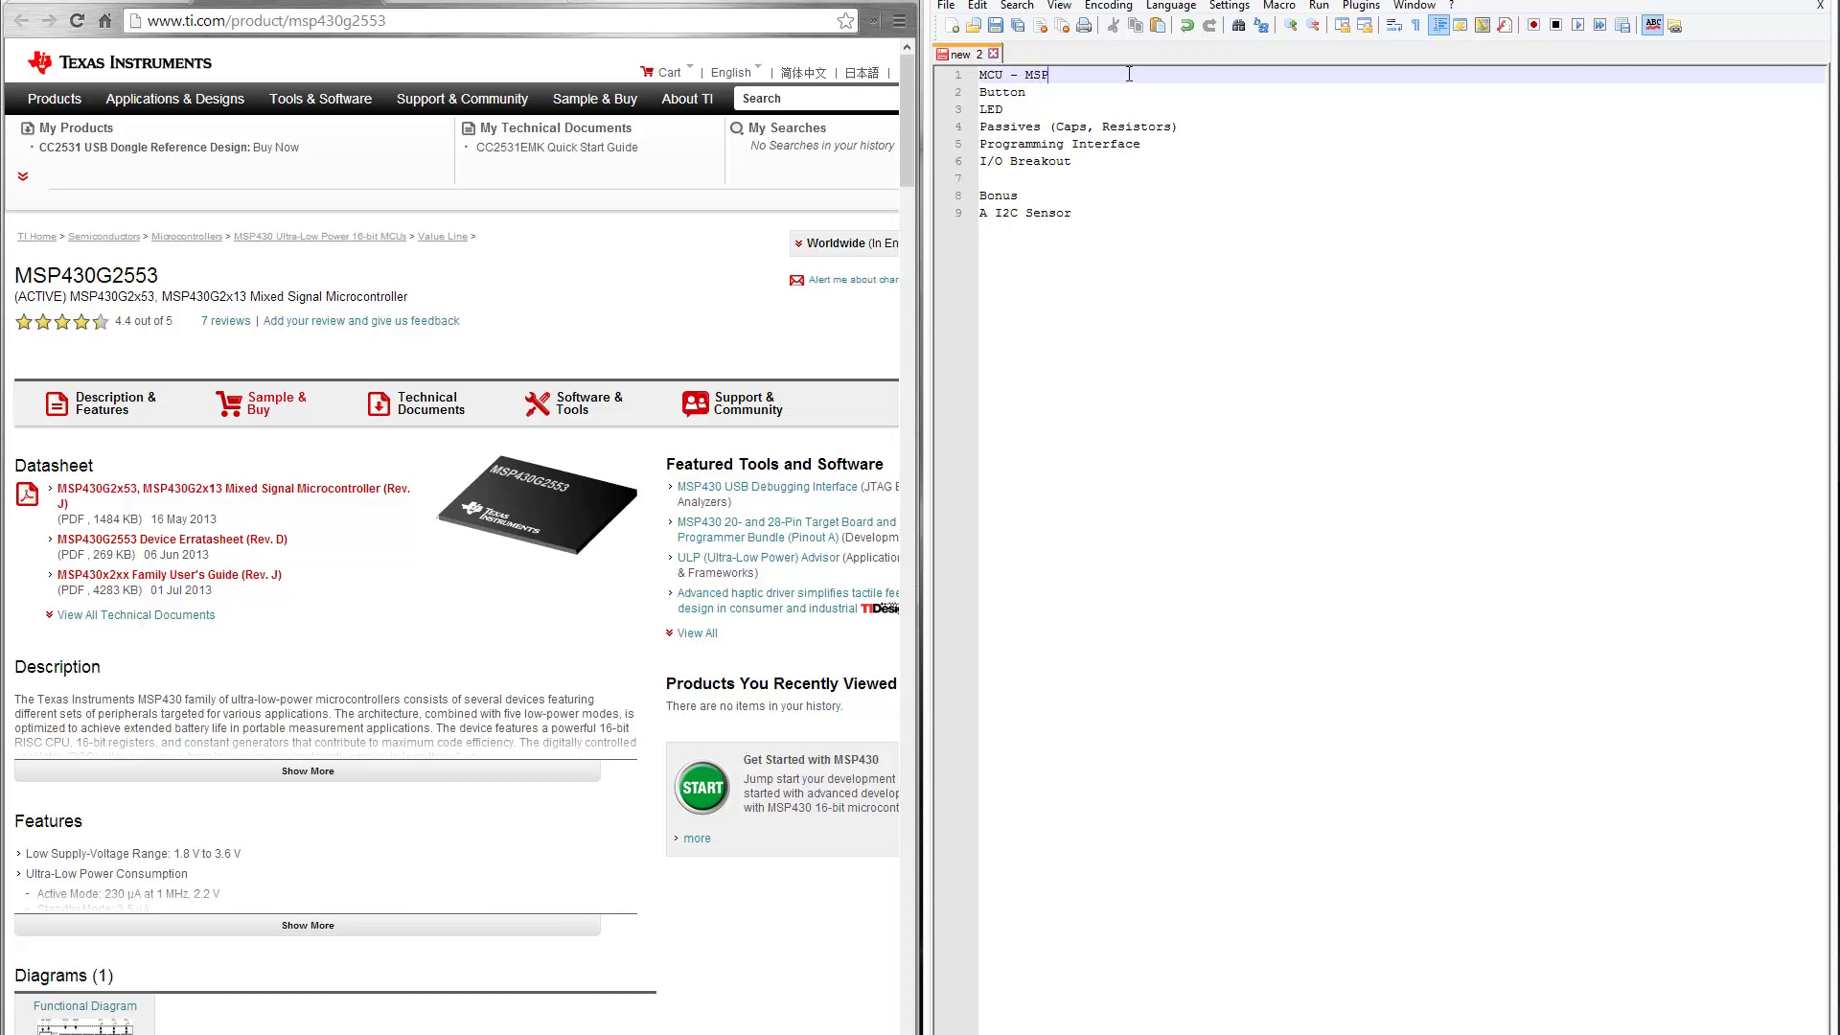
pyautogui.write('430G2553')
pyautogui.press('Down')
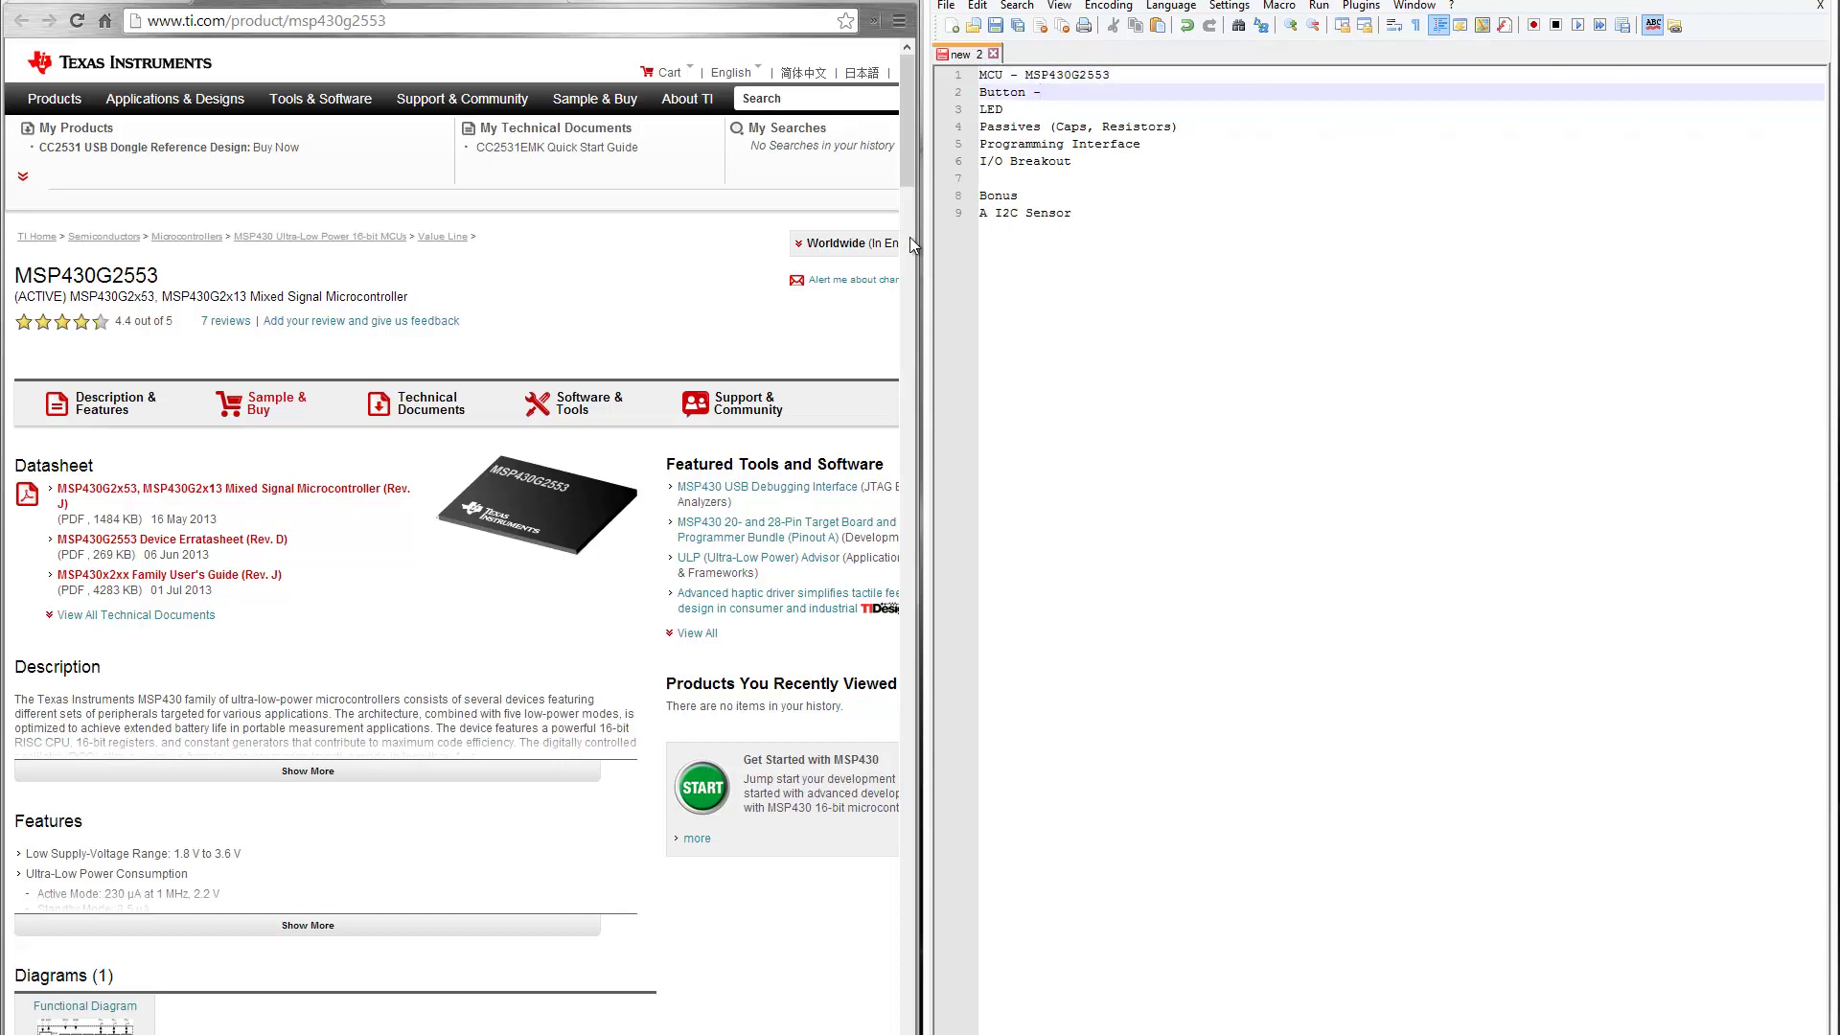
pyautogui.click(803, 234)
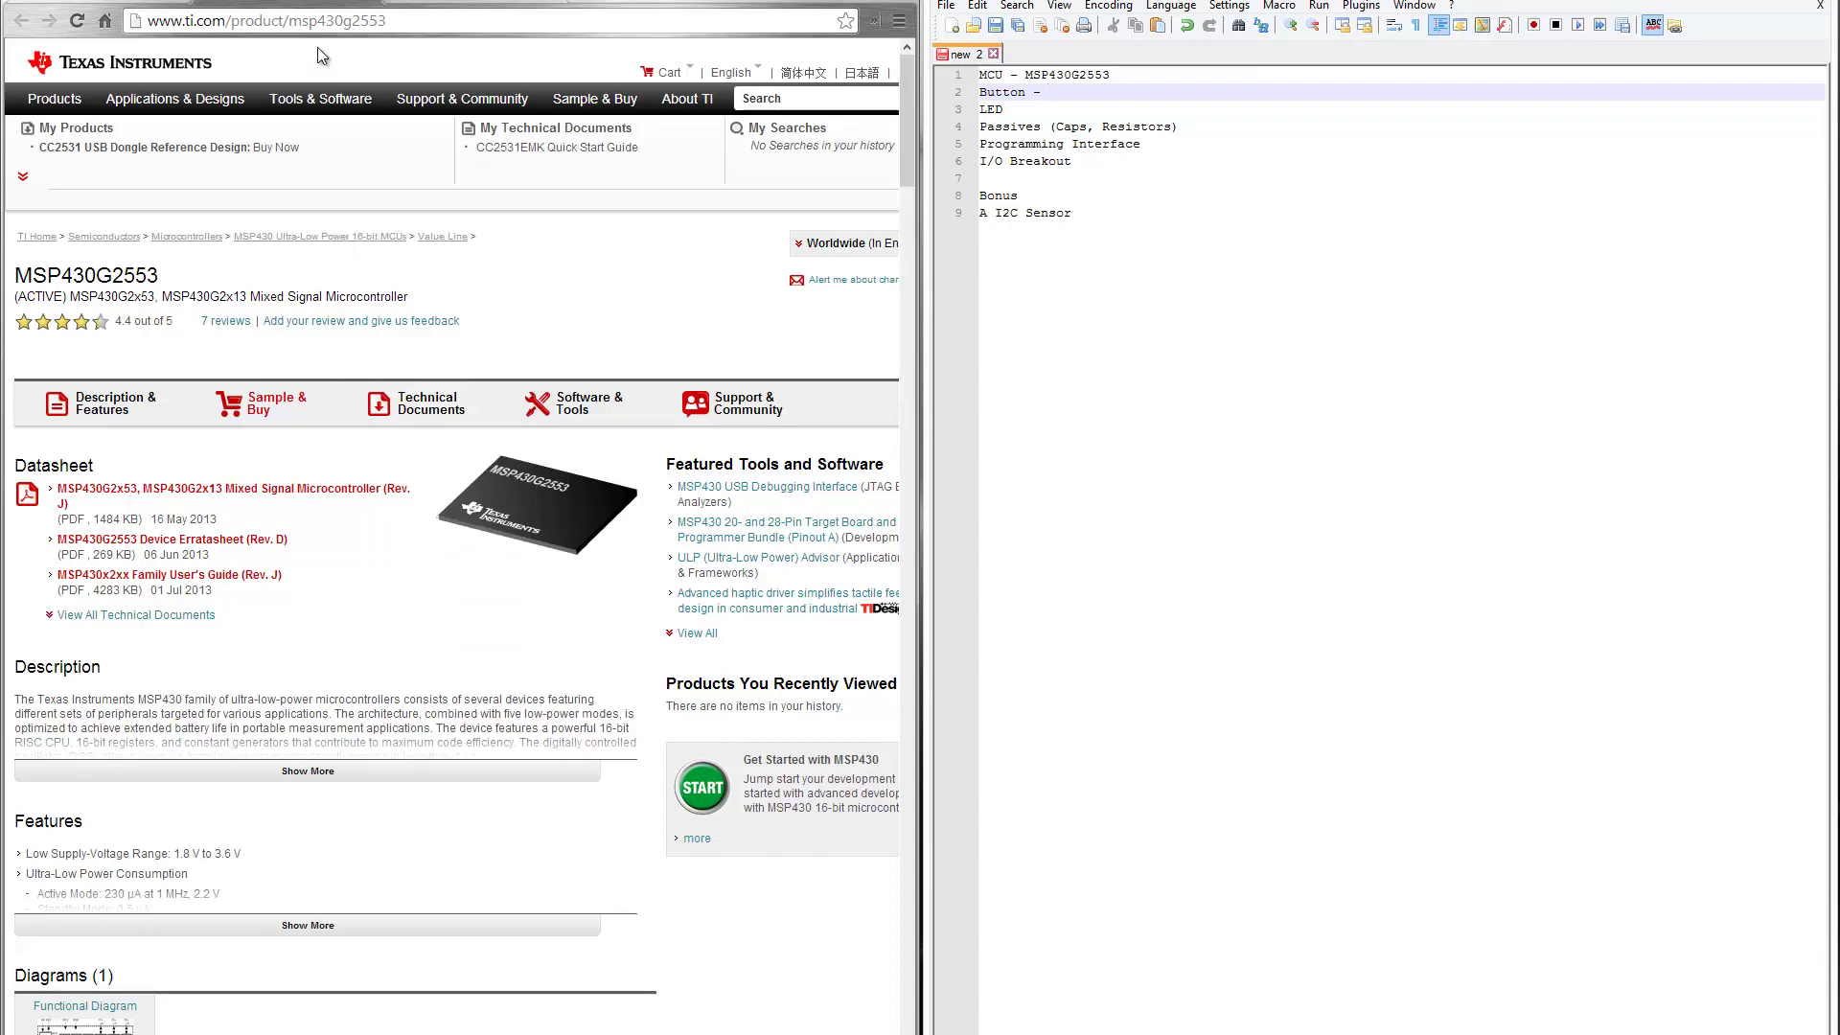
# Step: Load digikey.com in a new browser tab
pyautogui.click(300, 0)
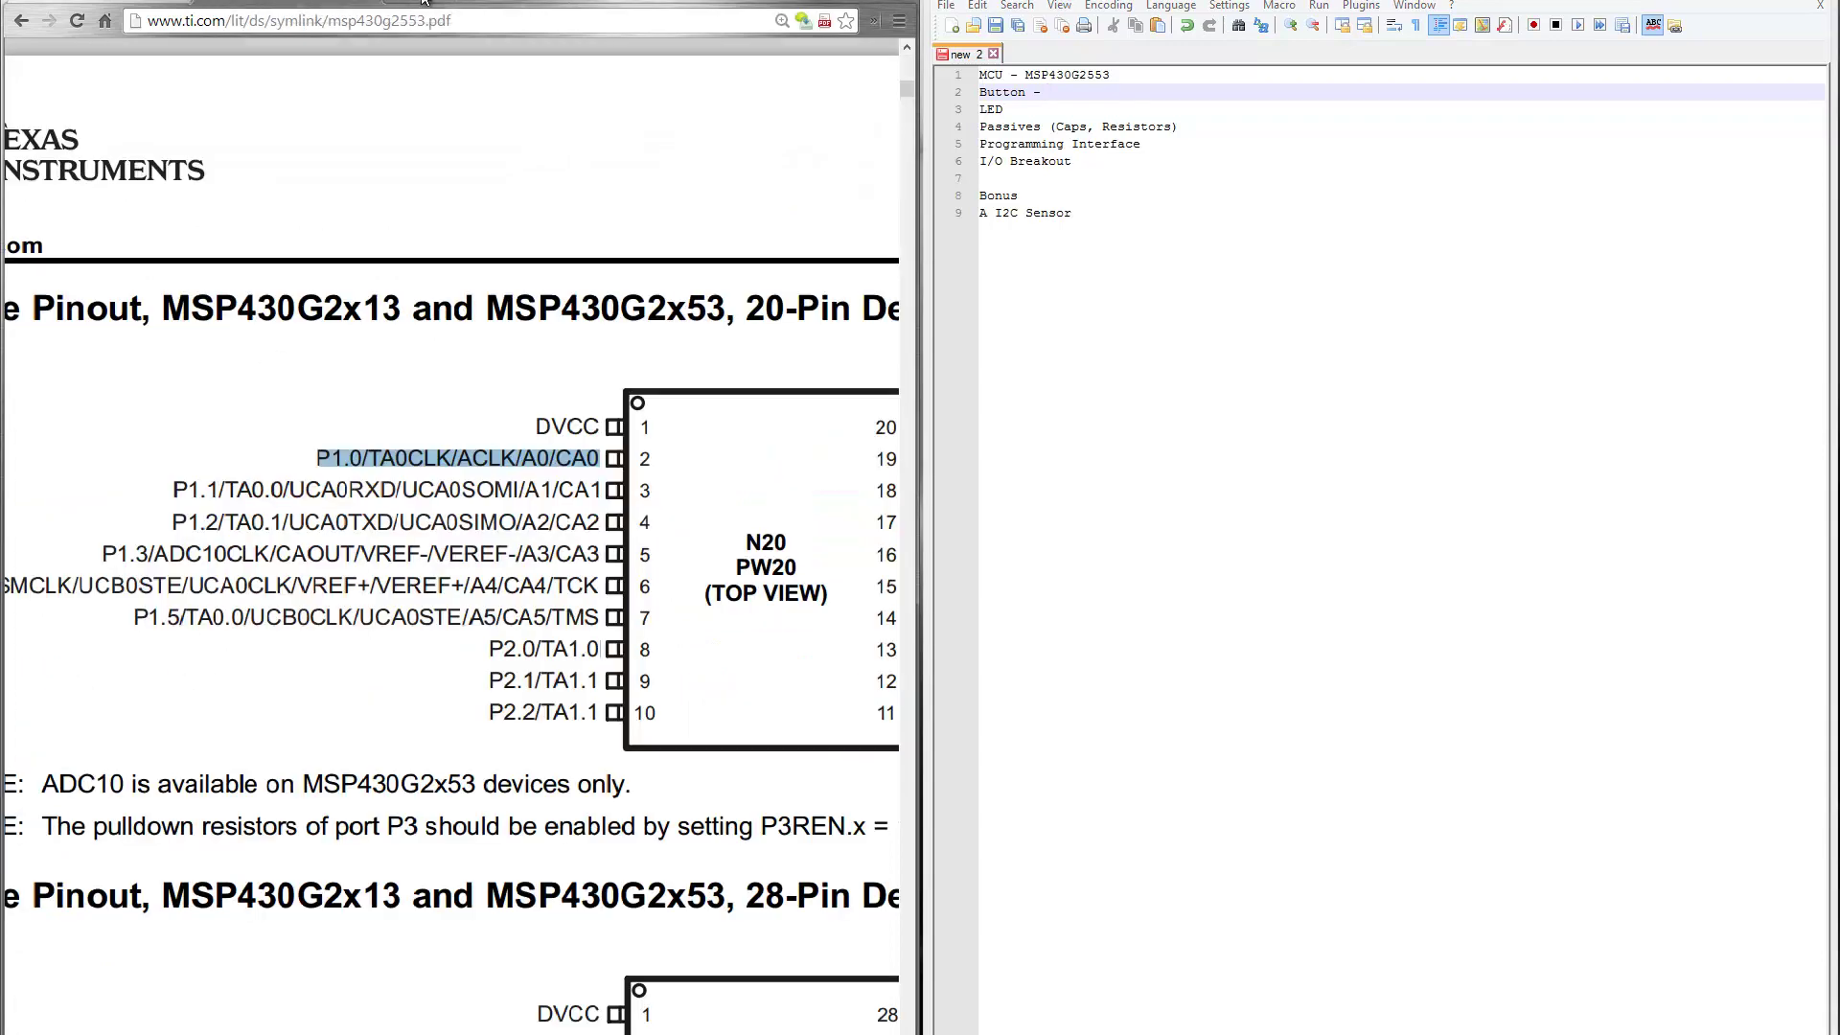
pyautogui.click(402, 0)
pyautogui.write('digikey.com')
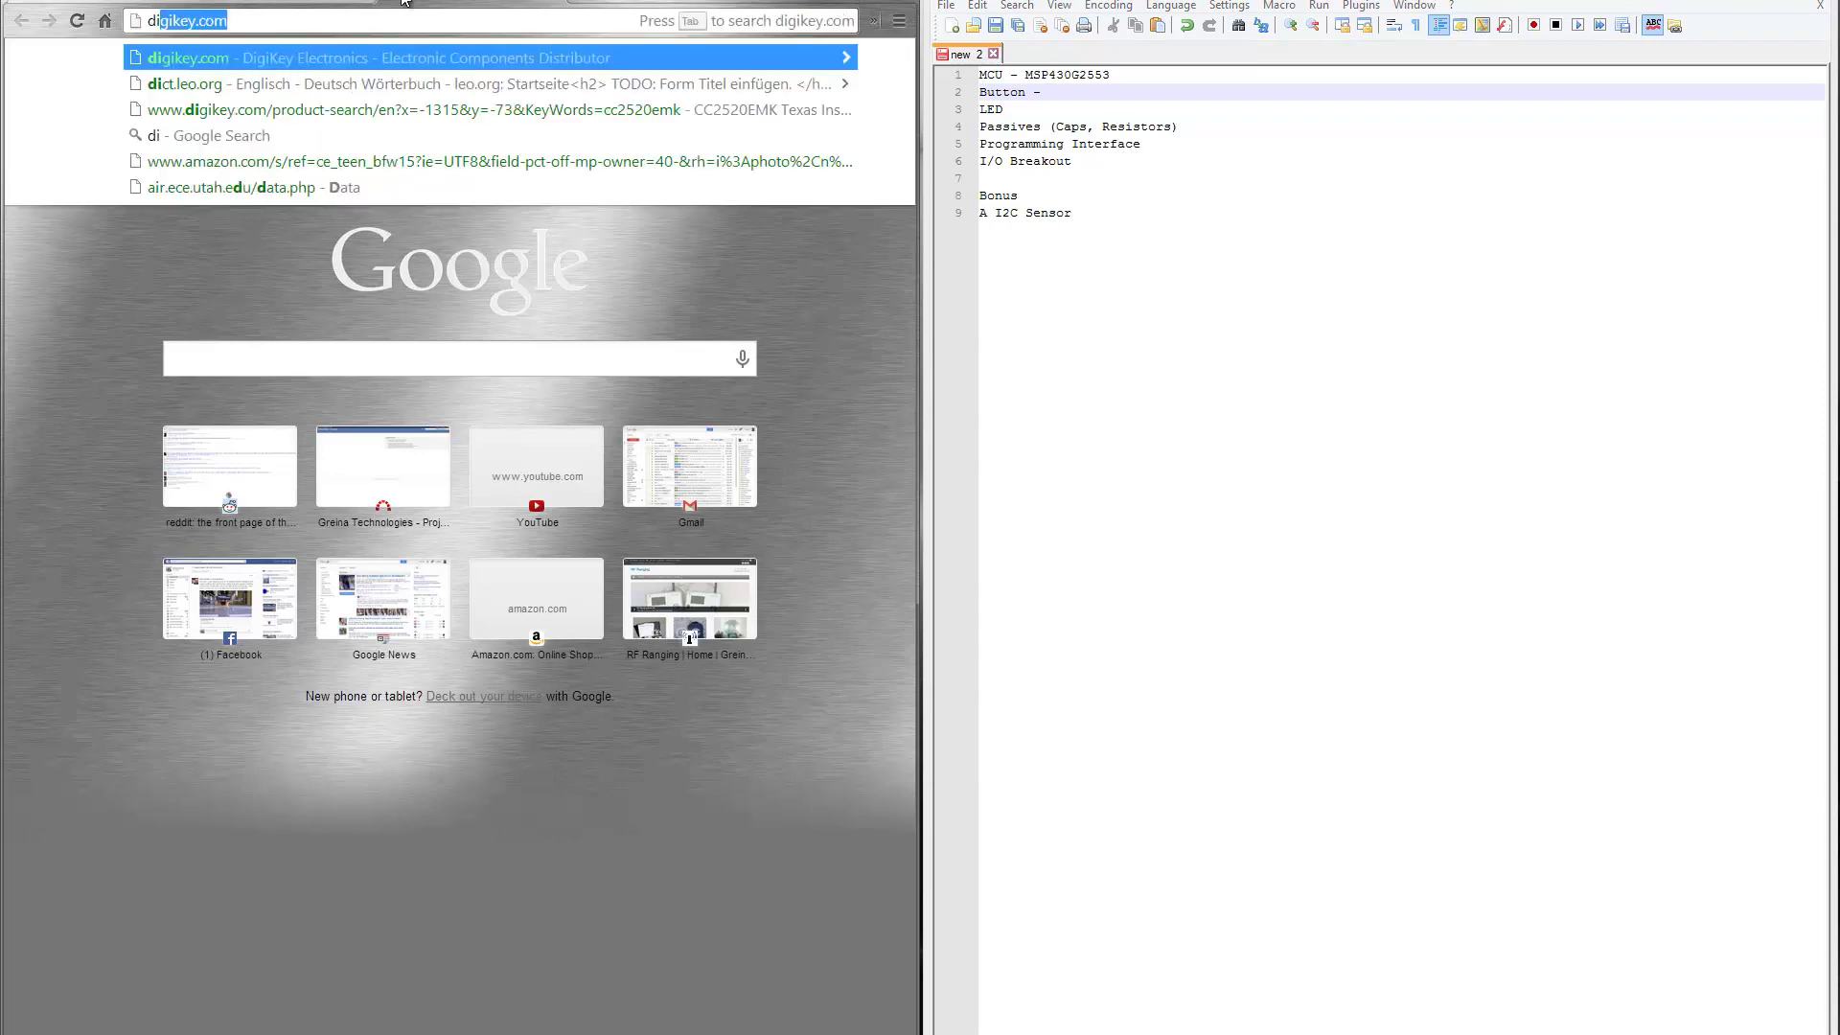
pyautogui.press('Return')
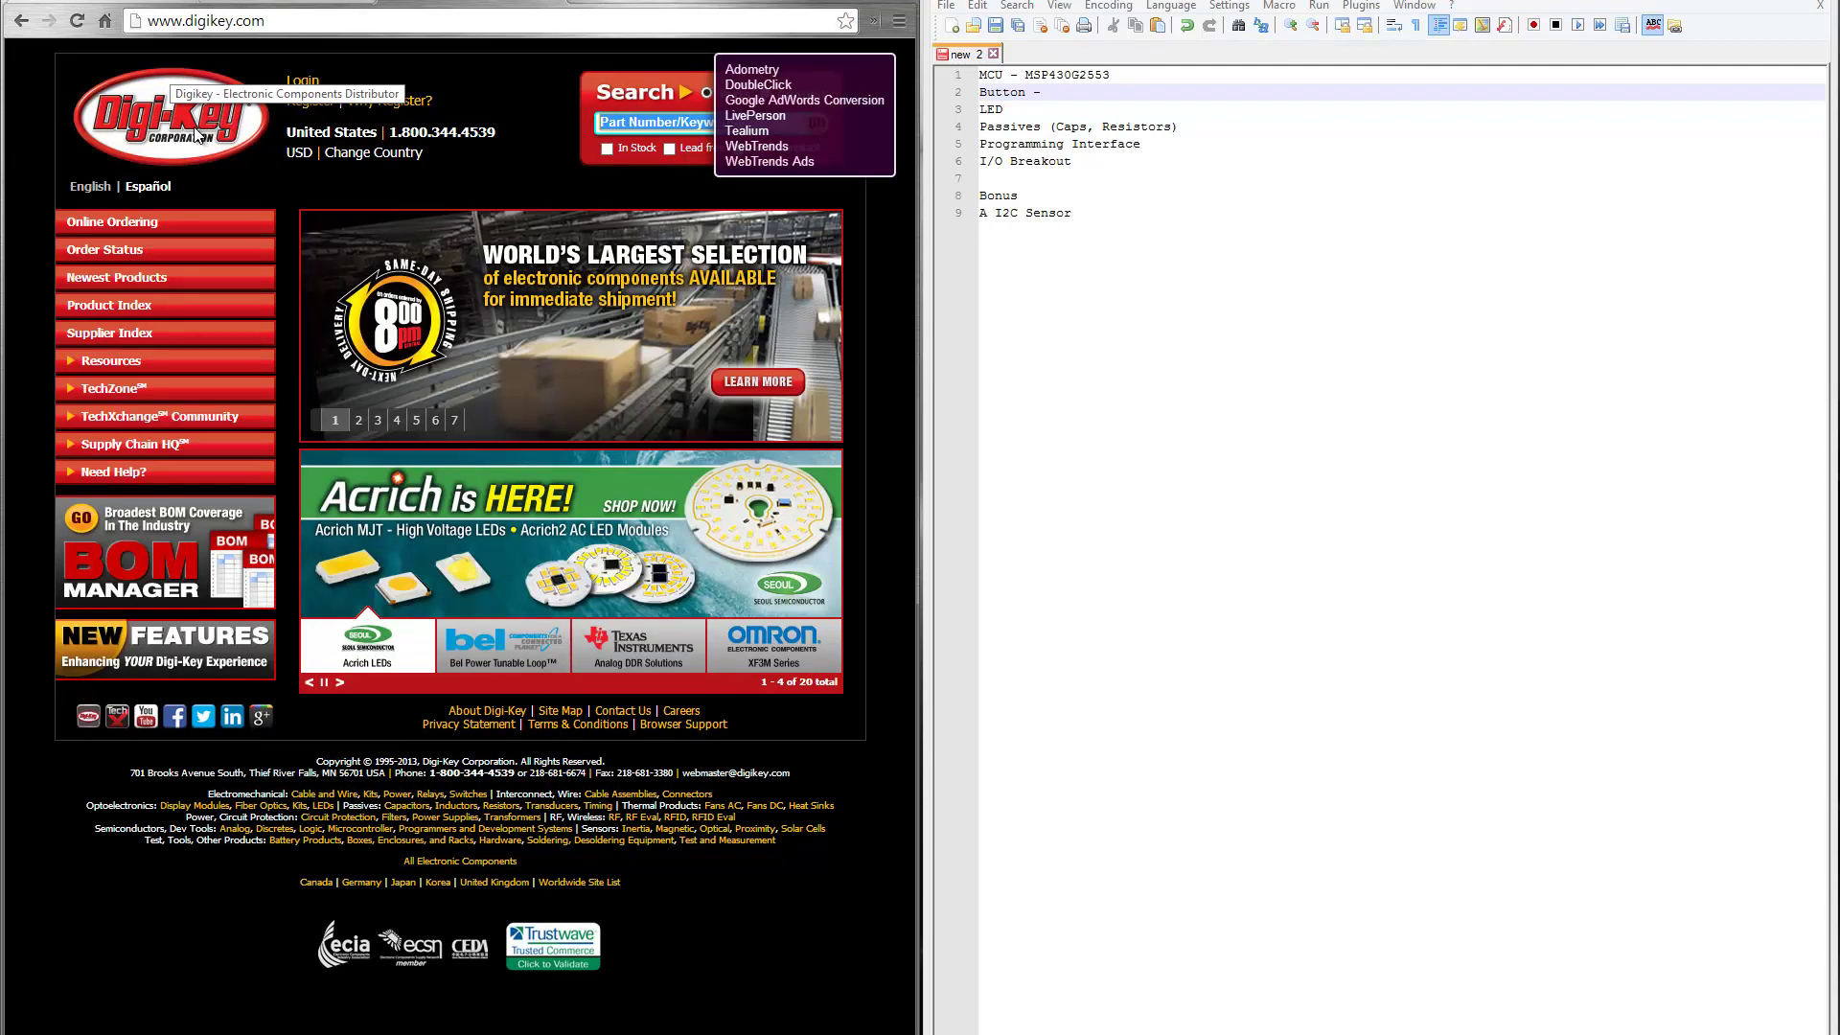
# Step: Search the Digi-Key catalogue for 'button'
pyautogui.click(637, 122)
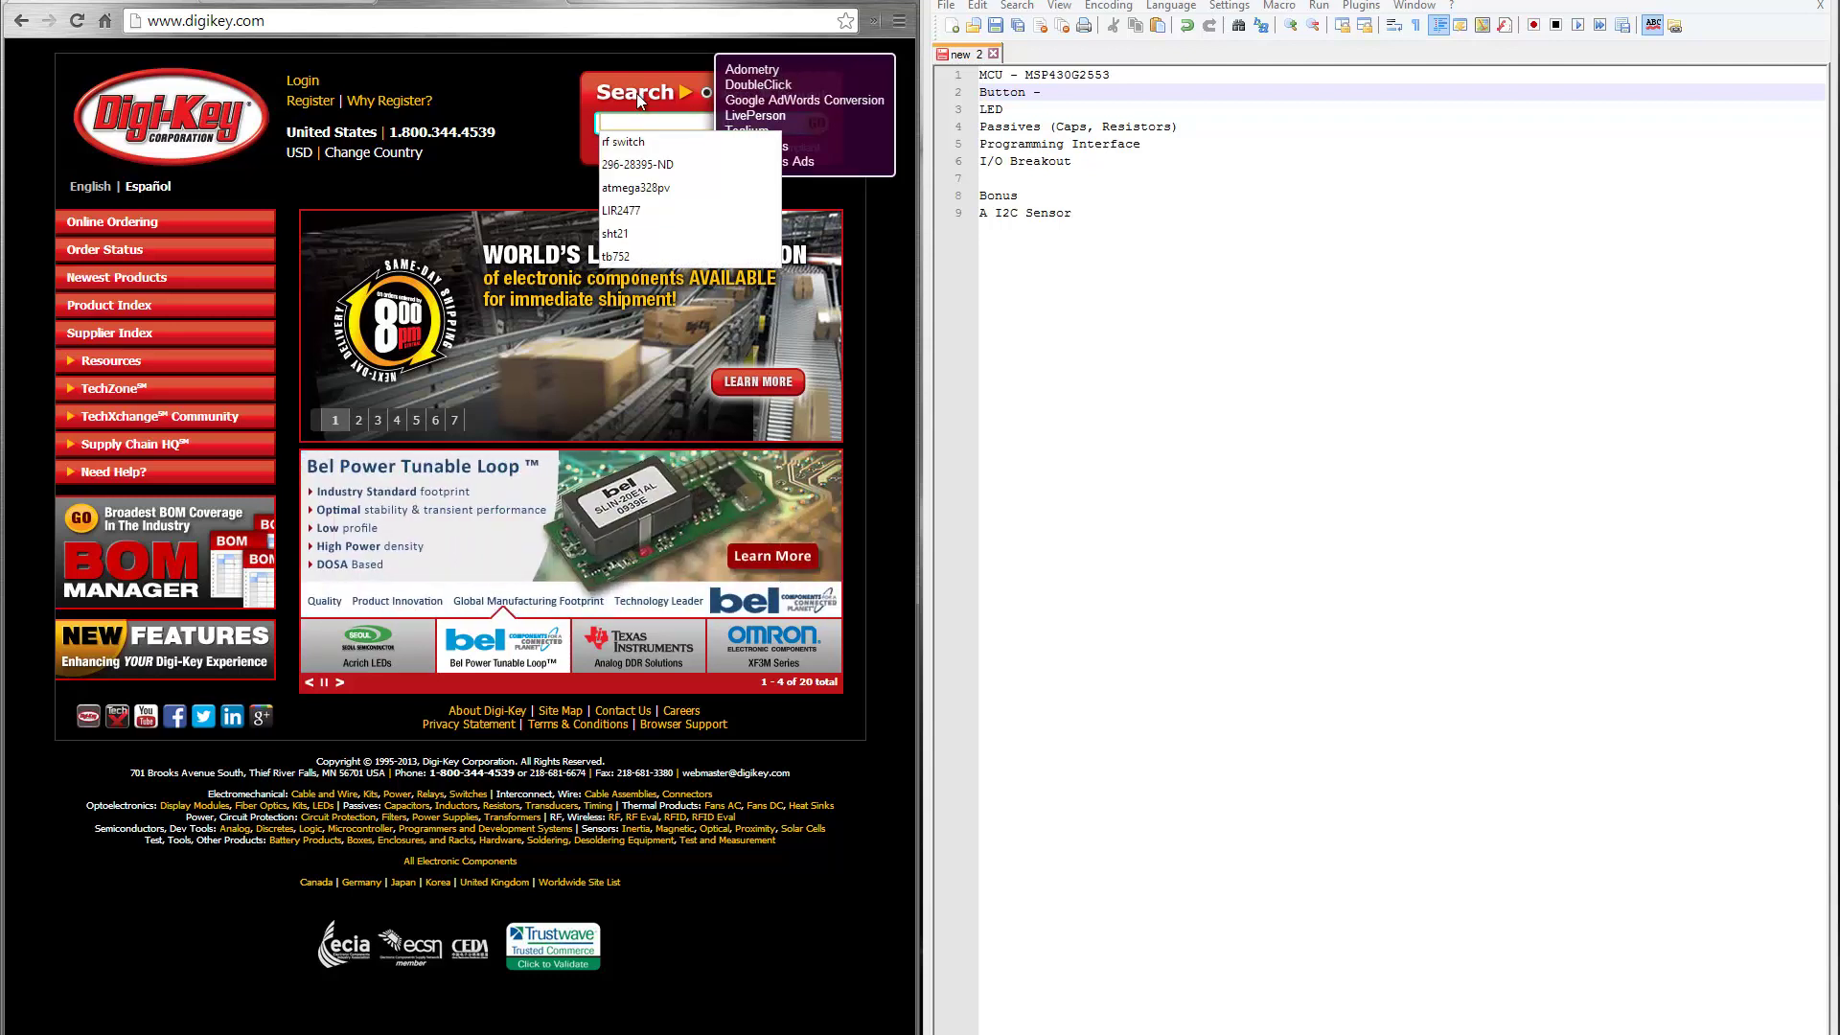
pyautogui.write('but')
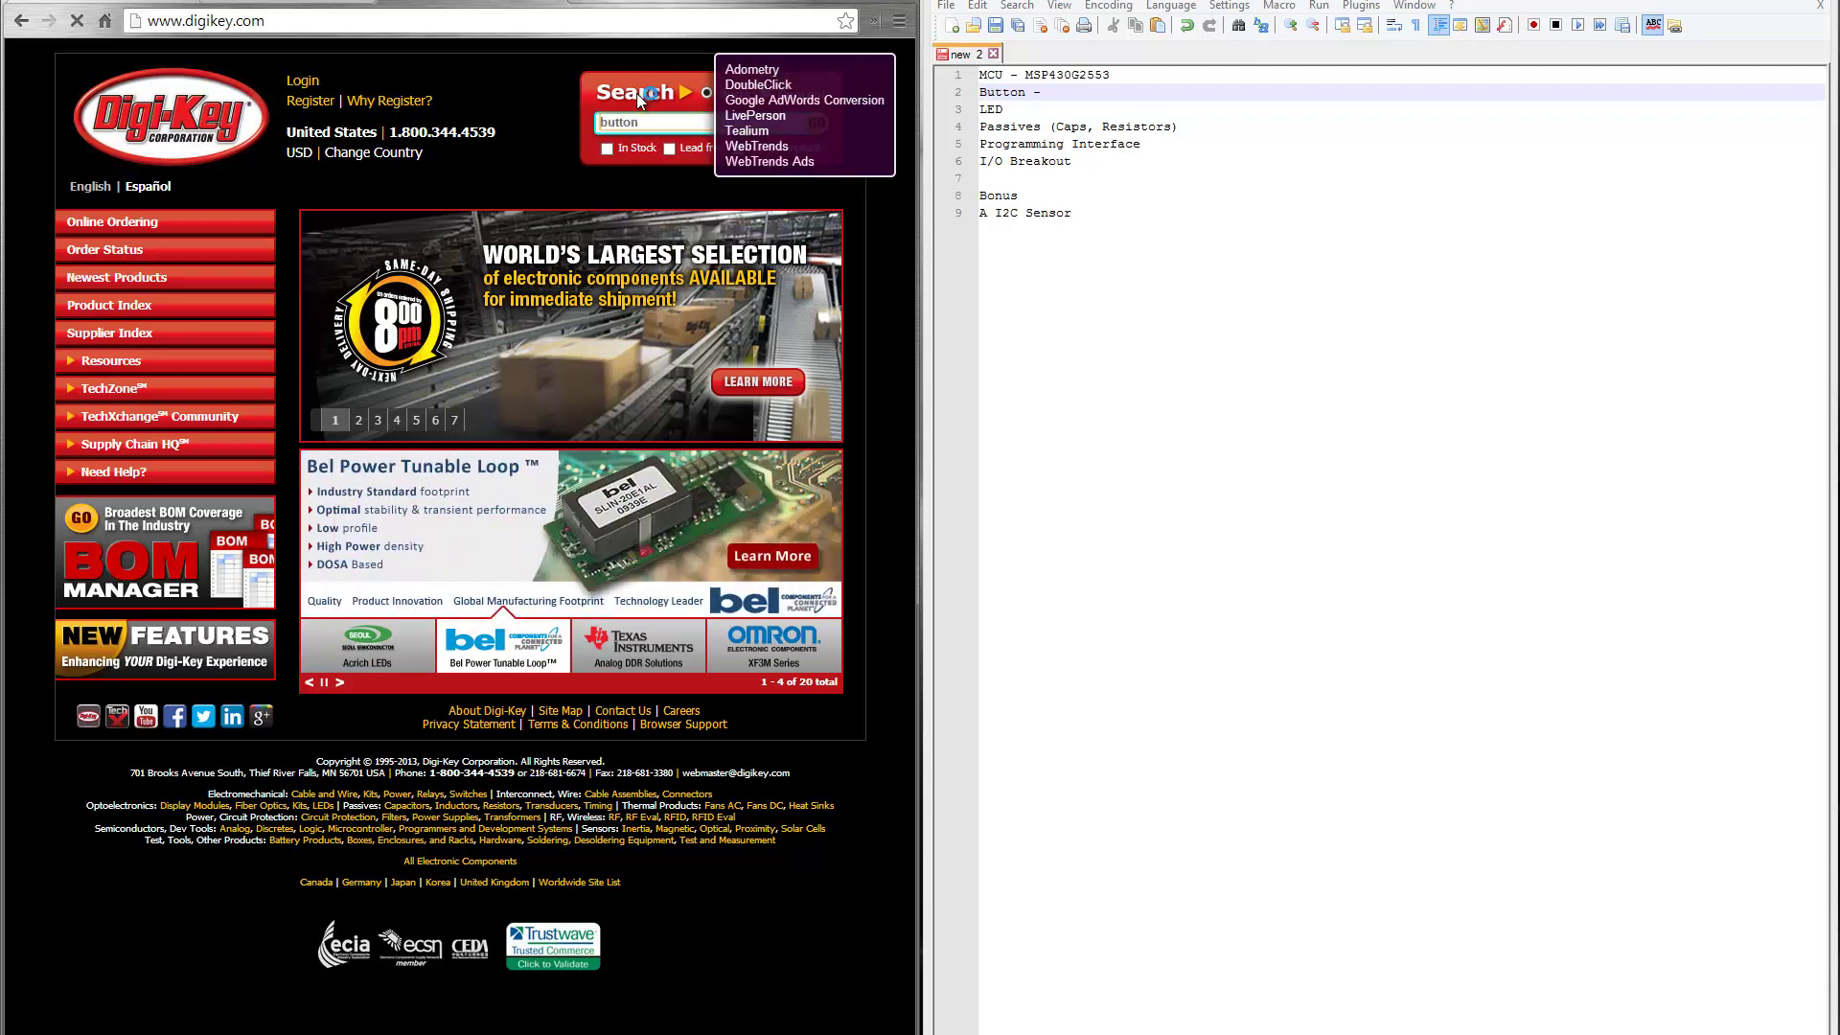
pyautogui.write('ton')
pyautogui.press('Return')
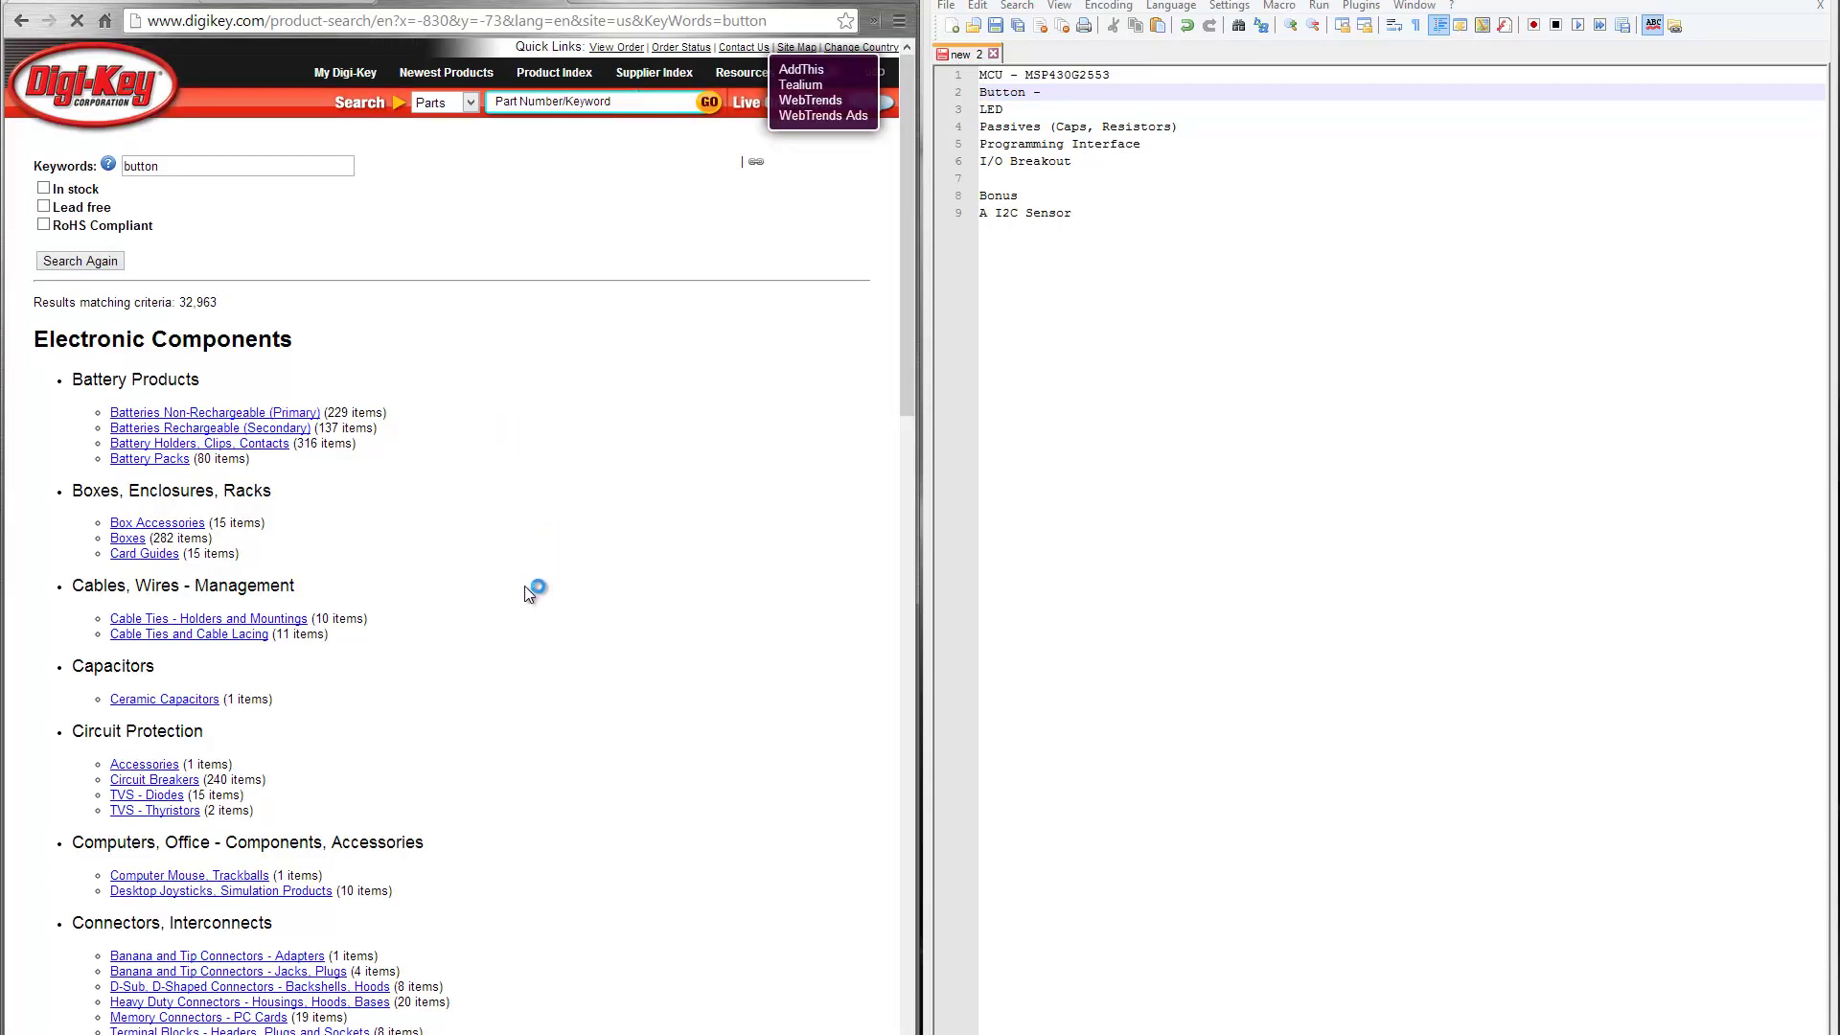
# Step: Accept the Greasemonkey analytics prompt and review the Pushbutton Switches quick picks for 'button'
pyautogui.scroll(-9, 516, 566)
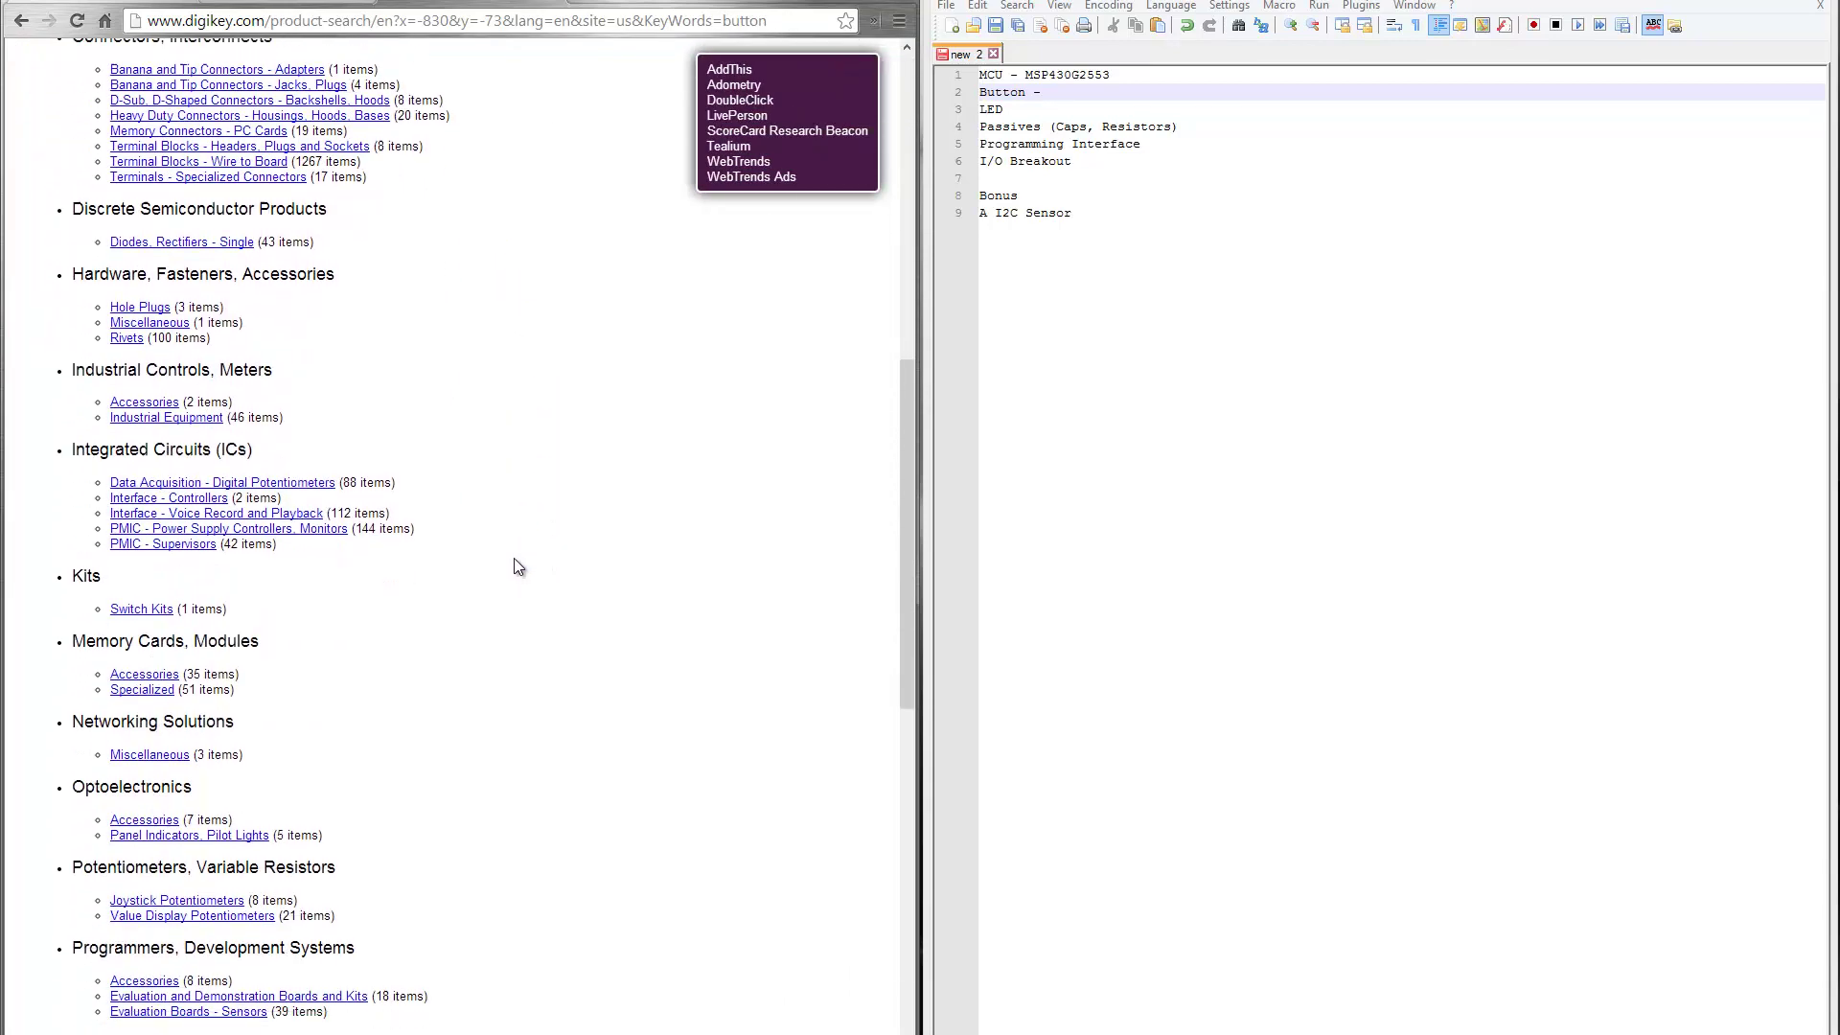
pyautogui.scroll(-5, 518, 566)
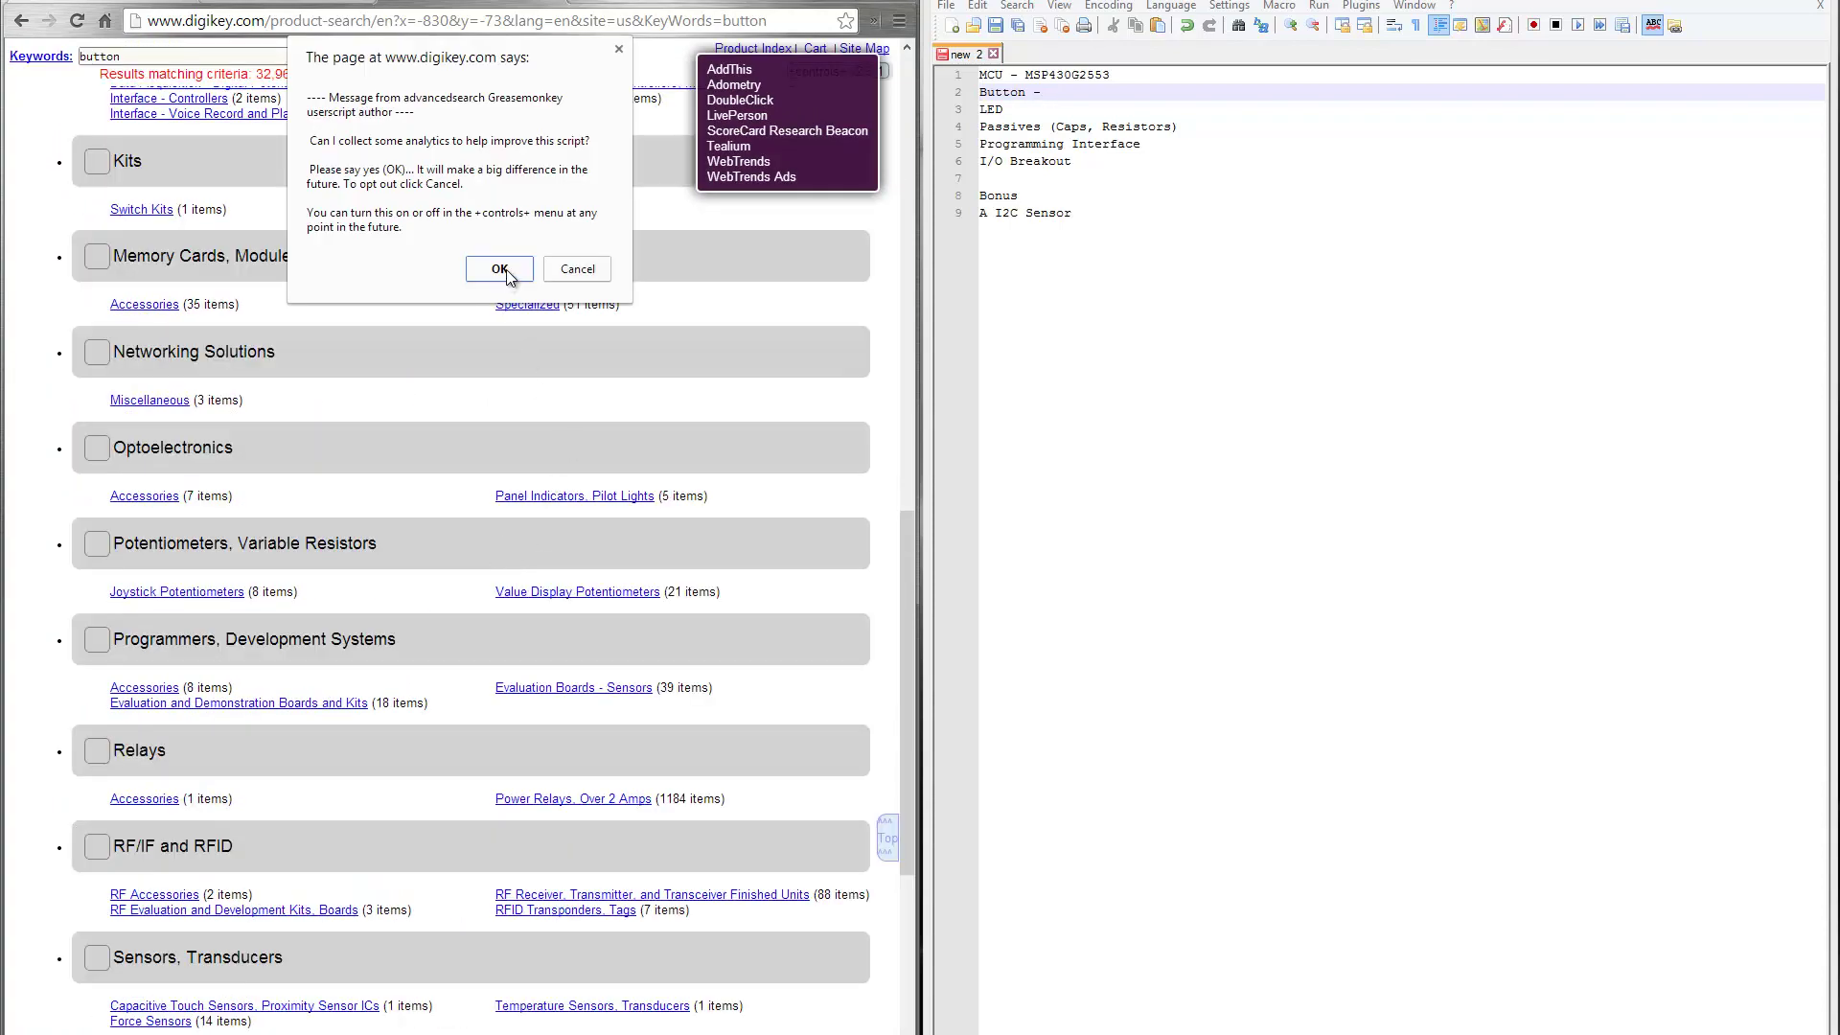
pyautogui.click(500, 269)
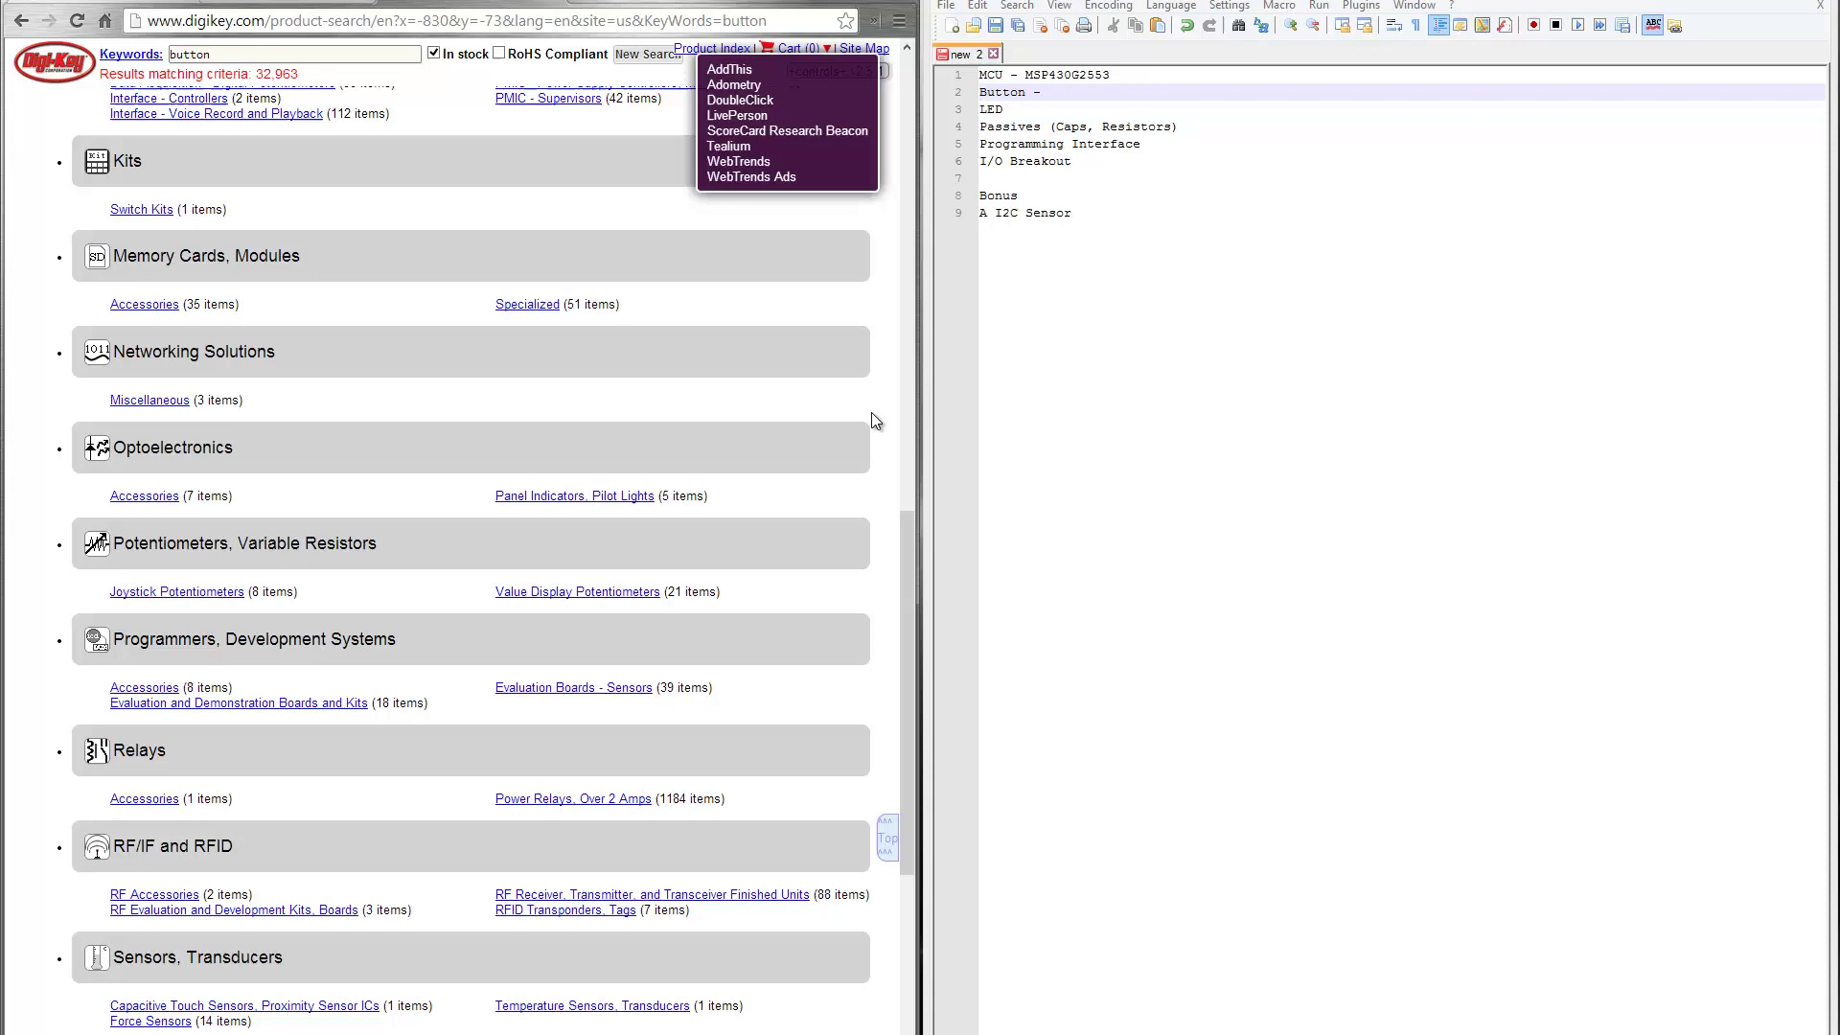
pyautogui.scroll(9, 867, 413)
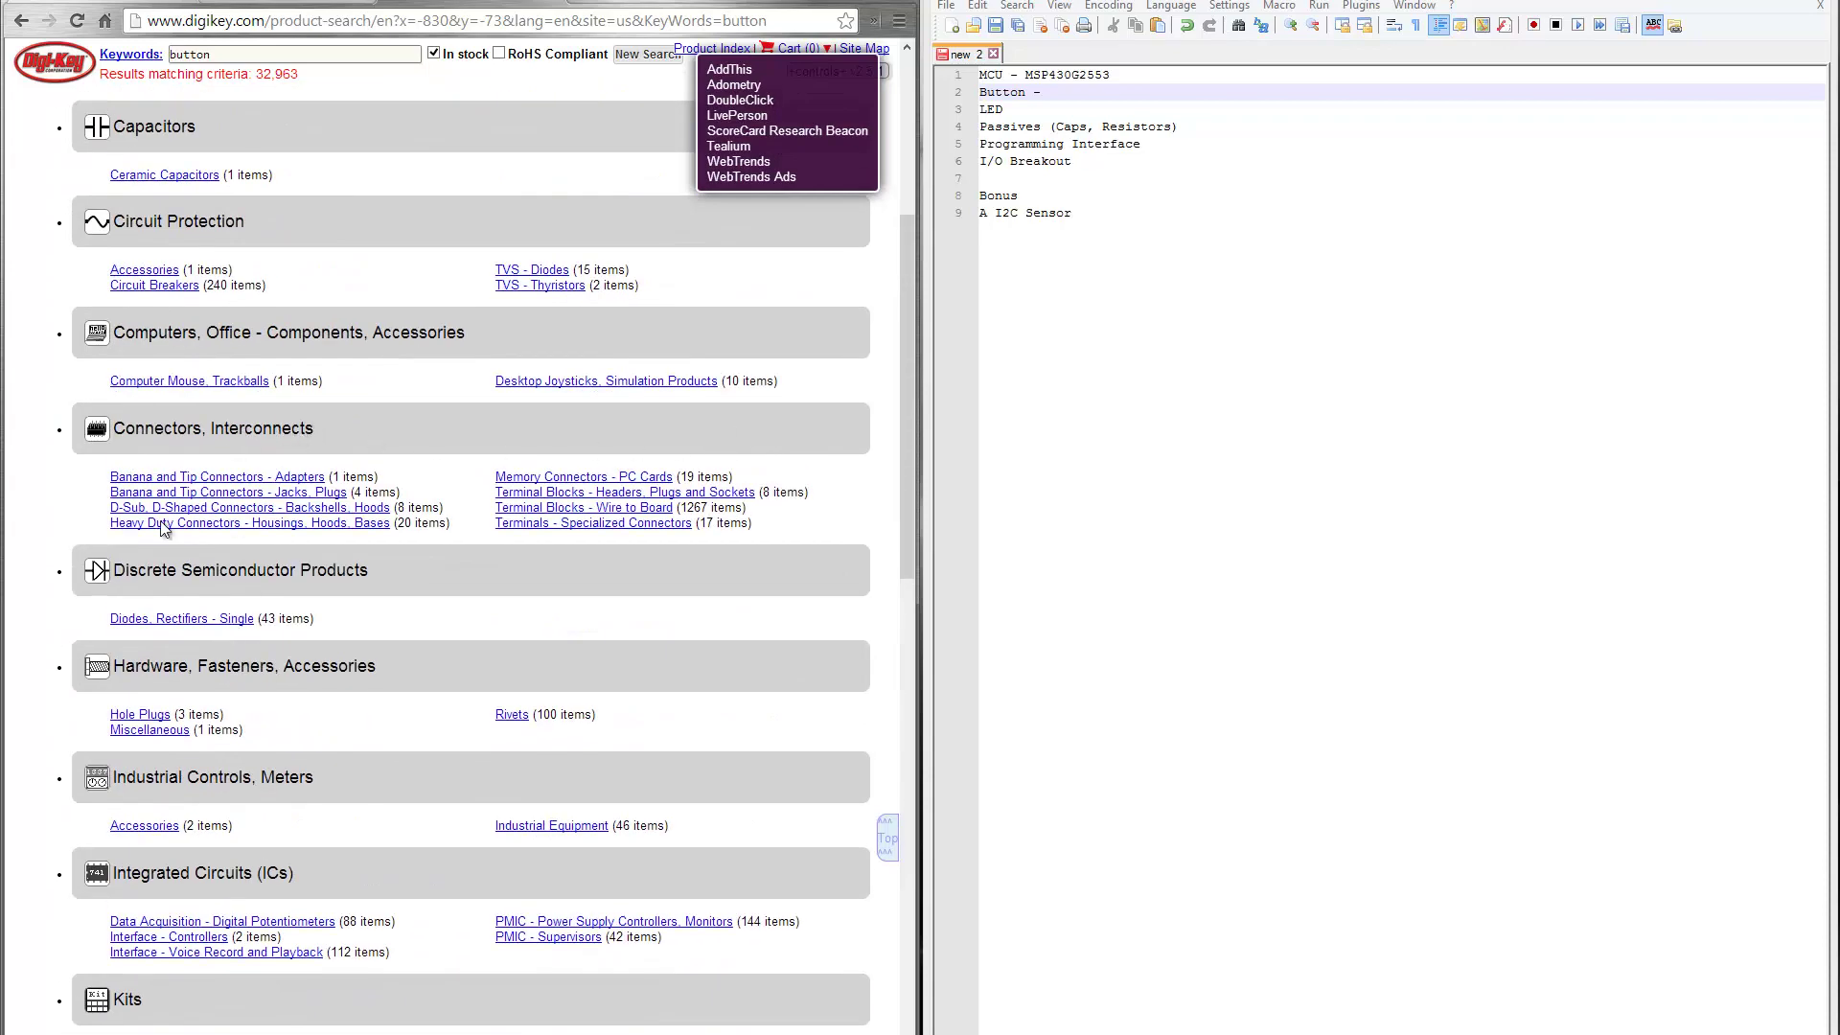
pyautogui.scroll(5, 161, 256)
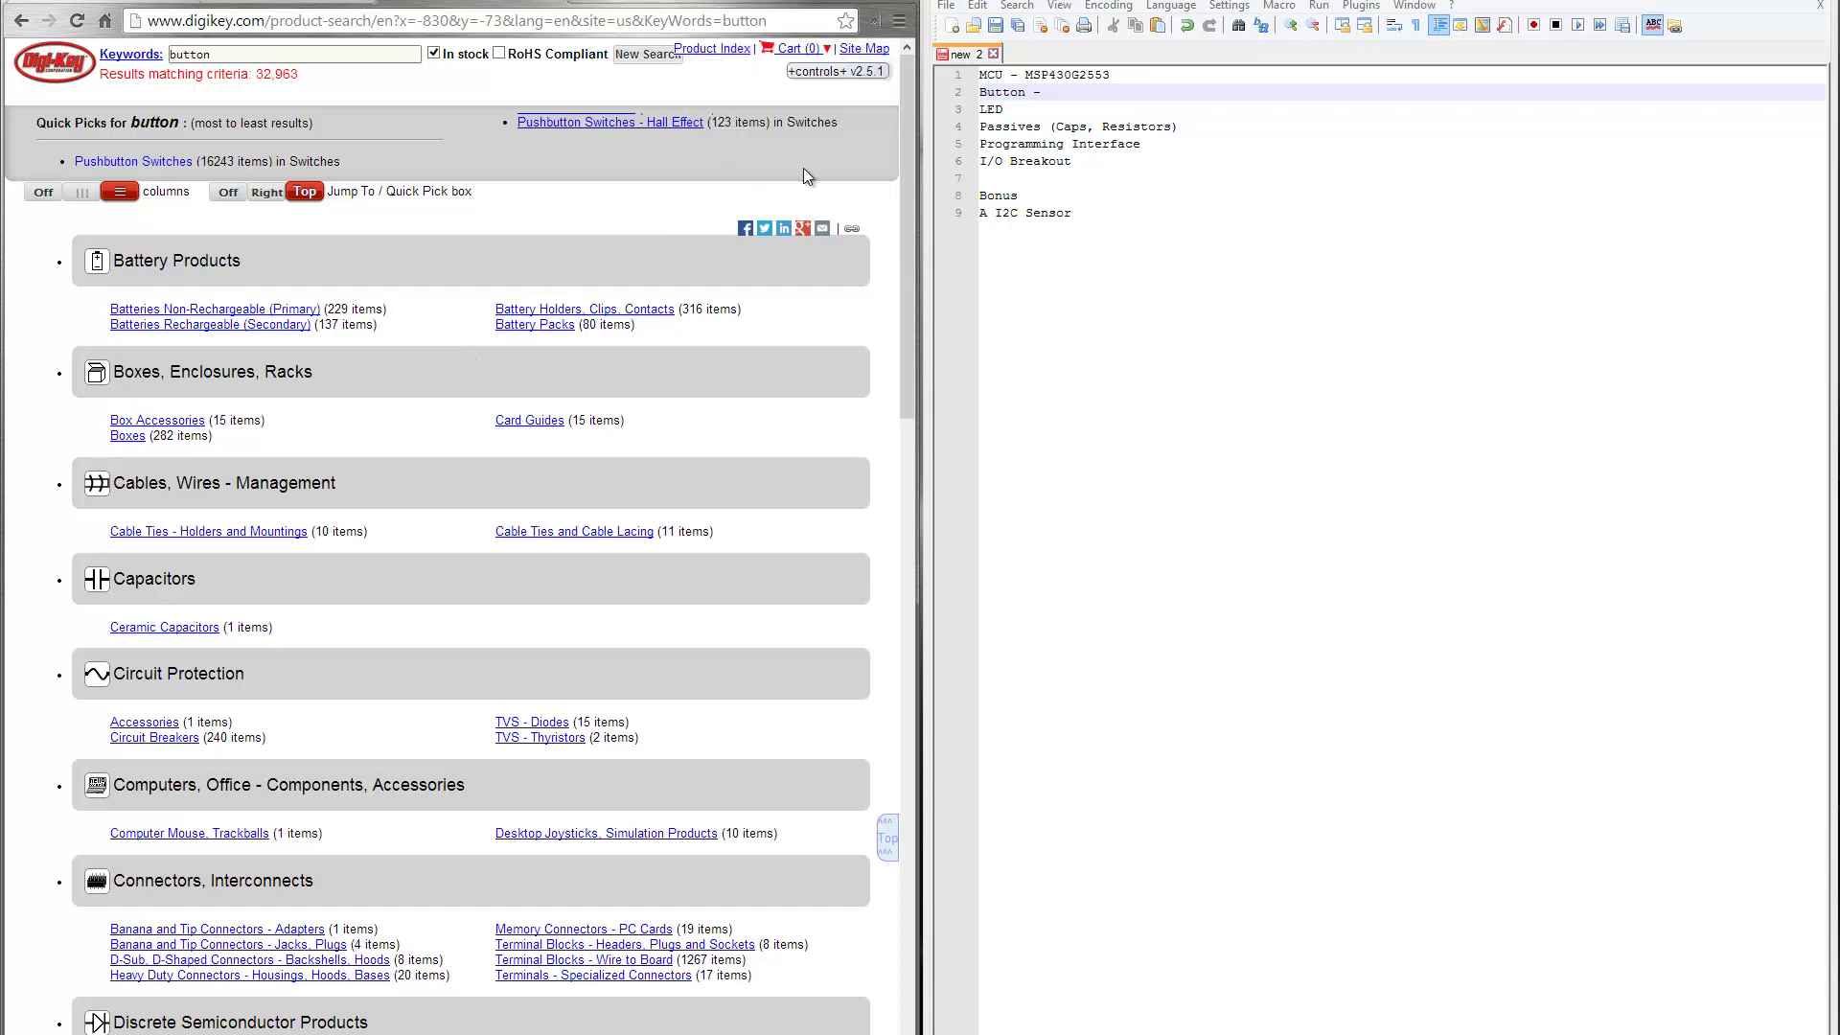
pyautogui.moveTo(908, 96); pyautogui.dragTo(881, 30)
# Step: Open the Pushbutton Switches (16,243 items) quick-pick listing
pyautogui.click(229, 192)
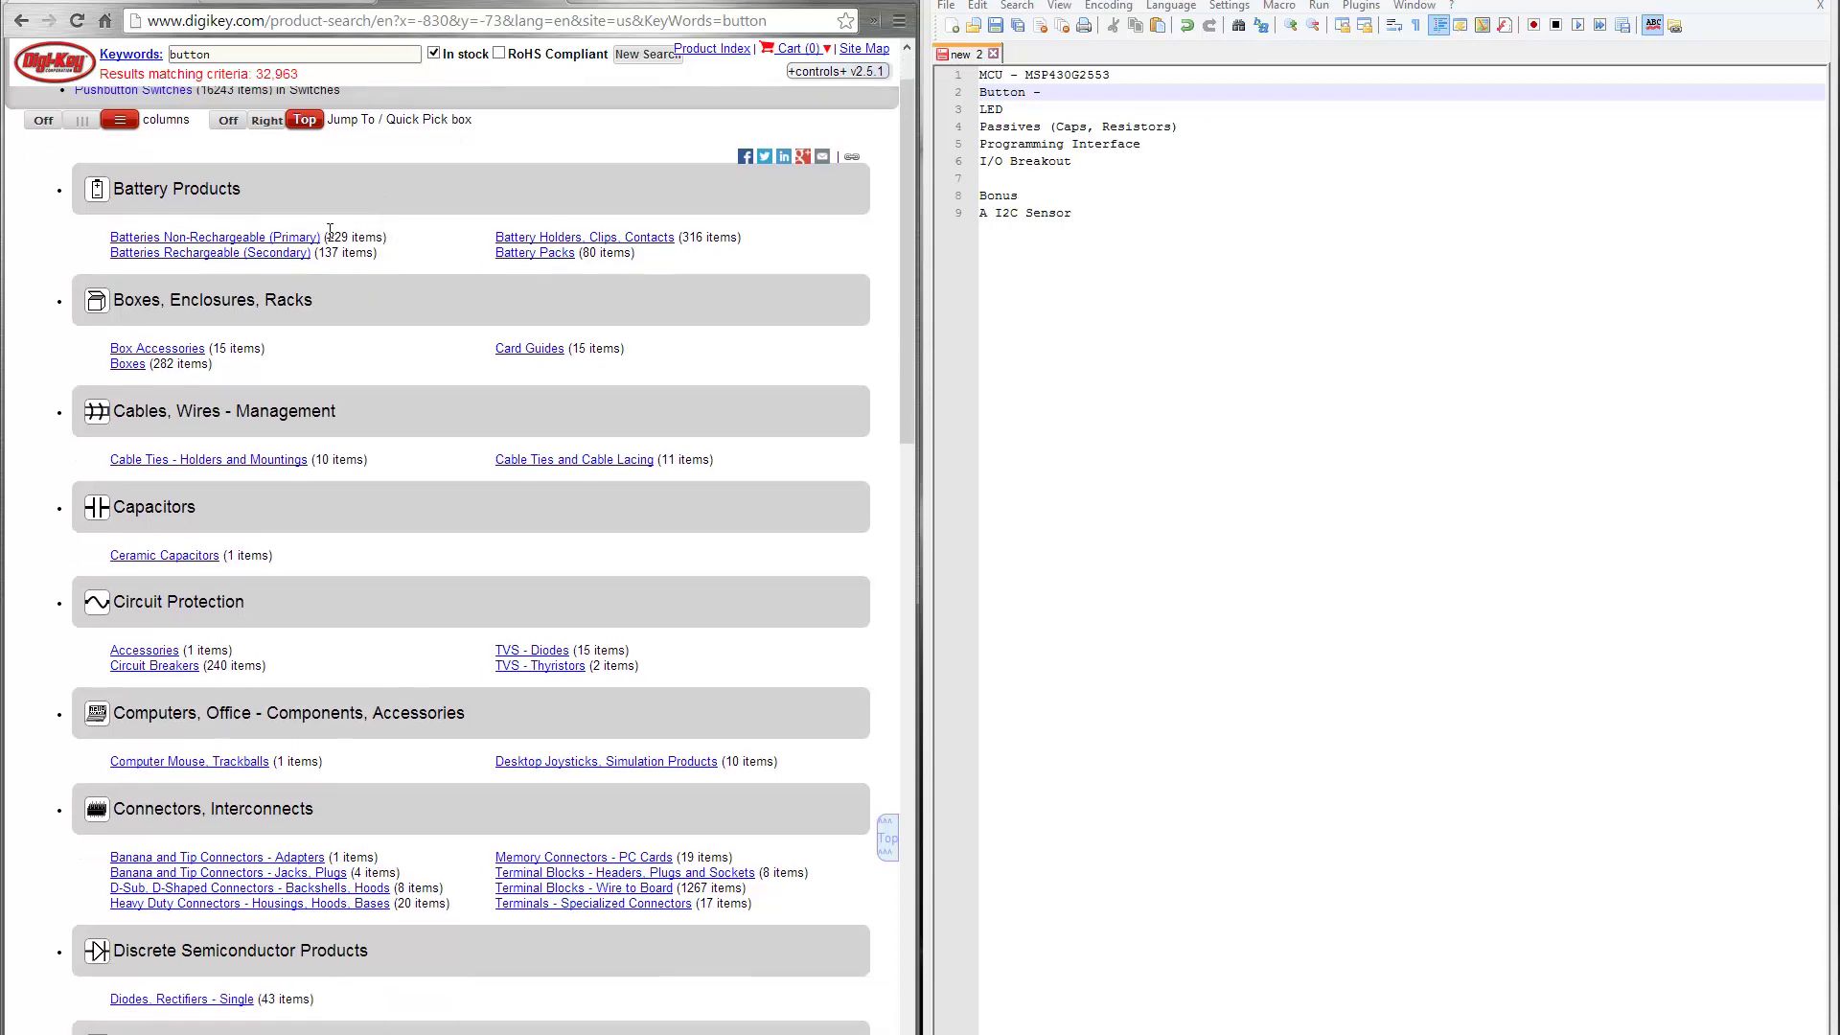
pyautogui.click(305, 191)
pyautogui.click(161, 163)
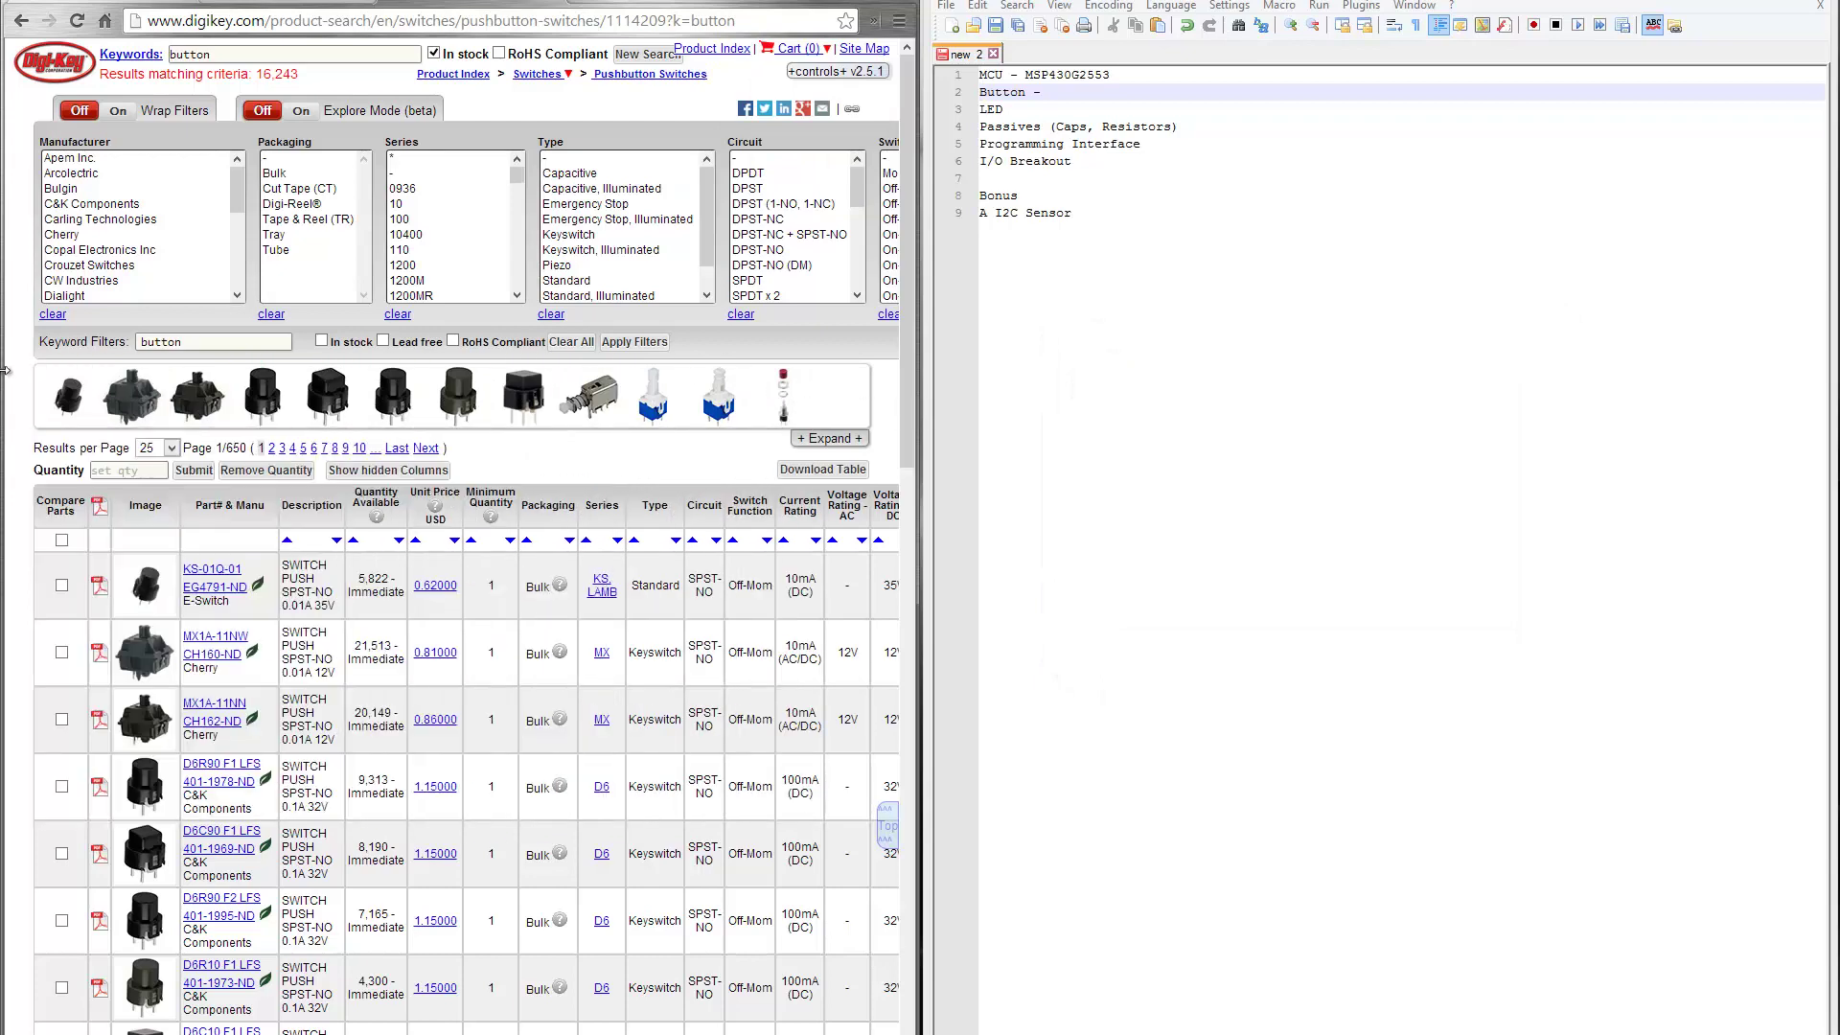
# Step: Expand the product thumbnail strip to a second row, then collapse it back
pyautogui.moveTo(838, 419)
pyautogui.click(832, 438)
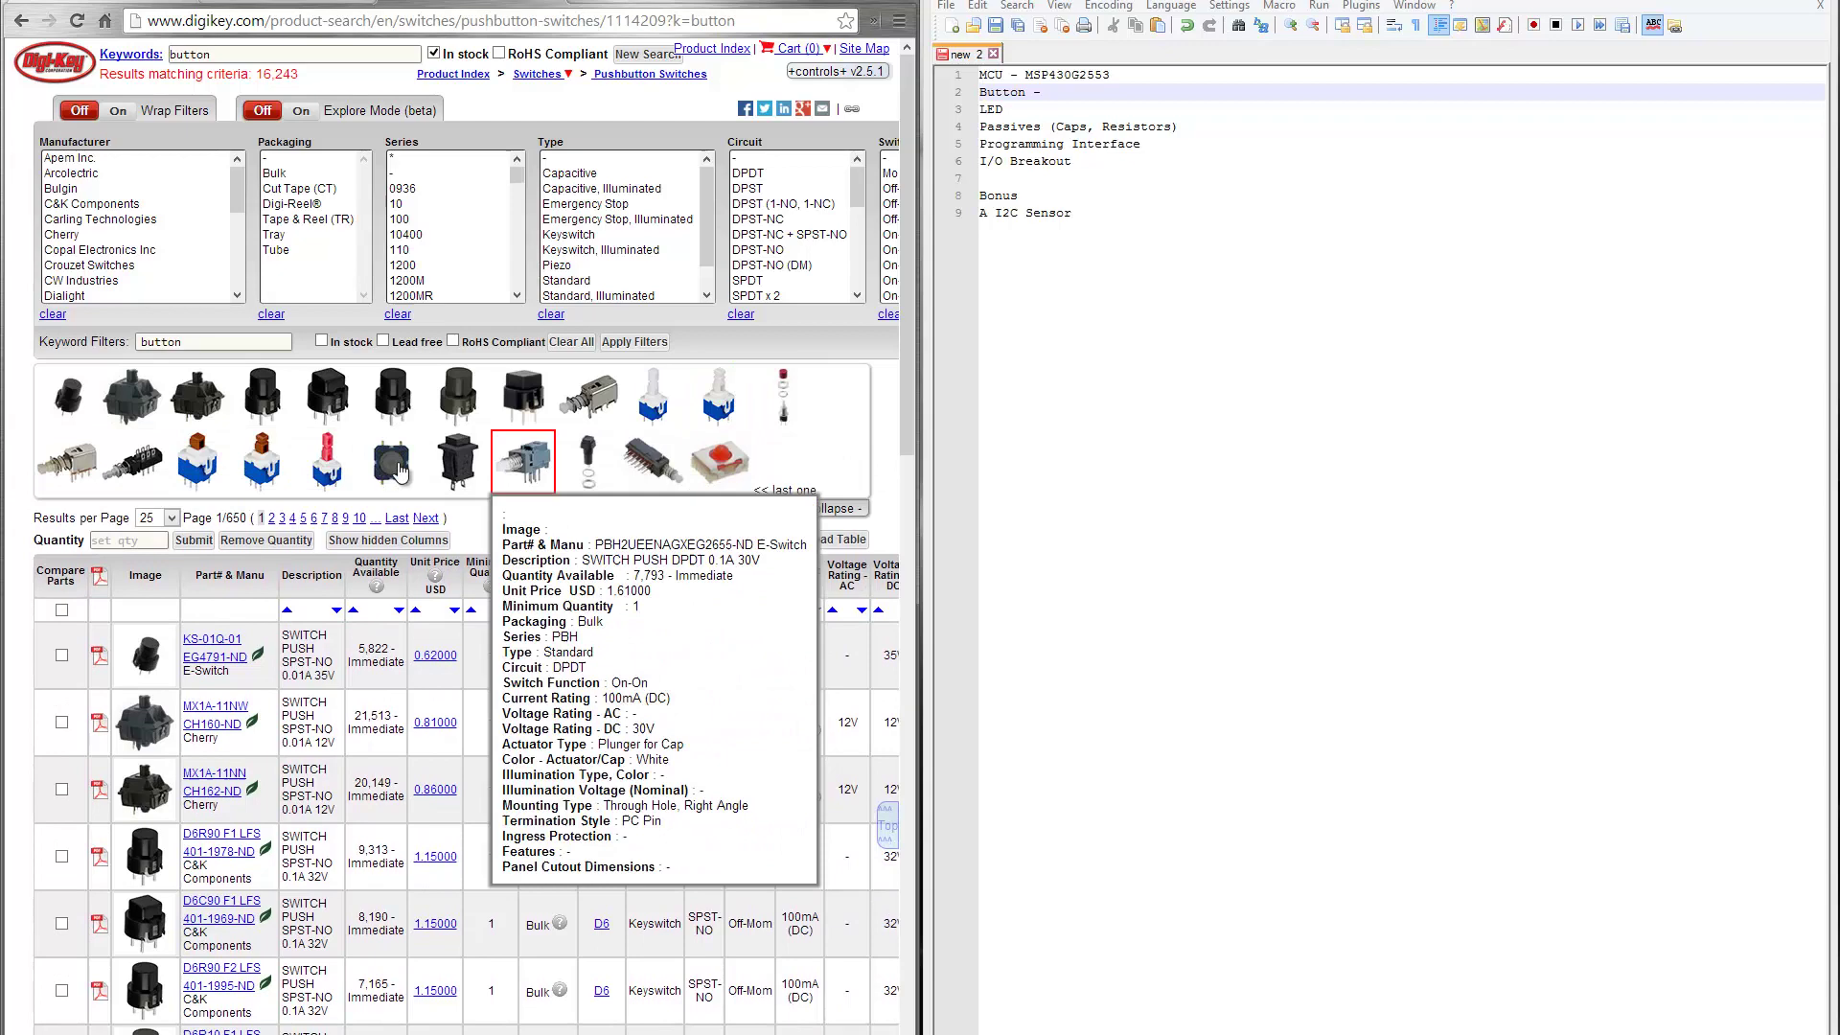
pyautogui.click(858, 509)
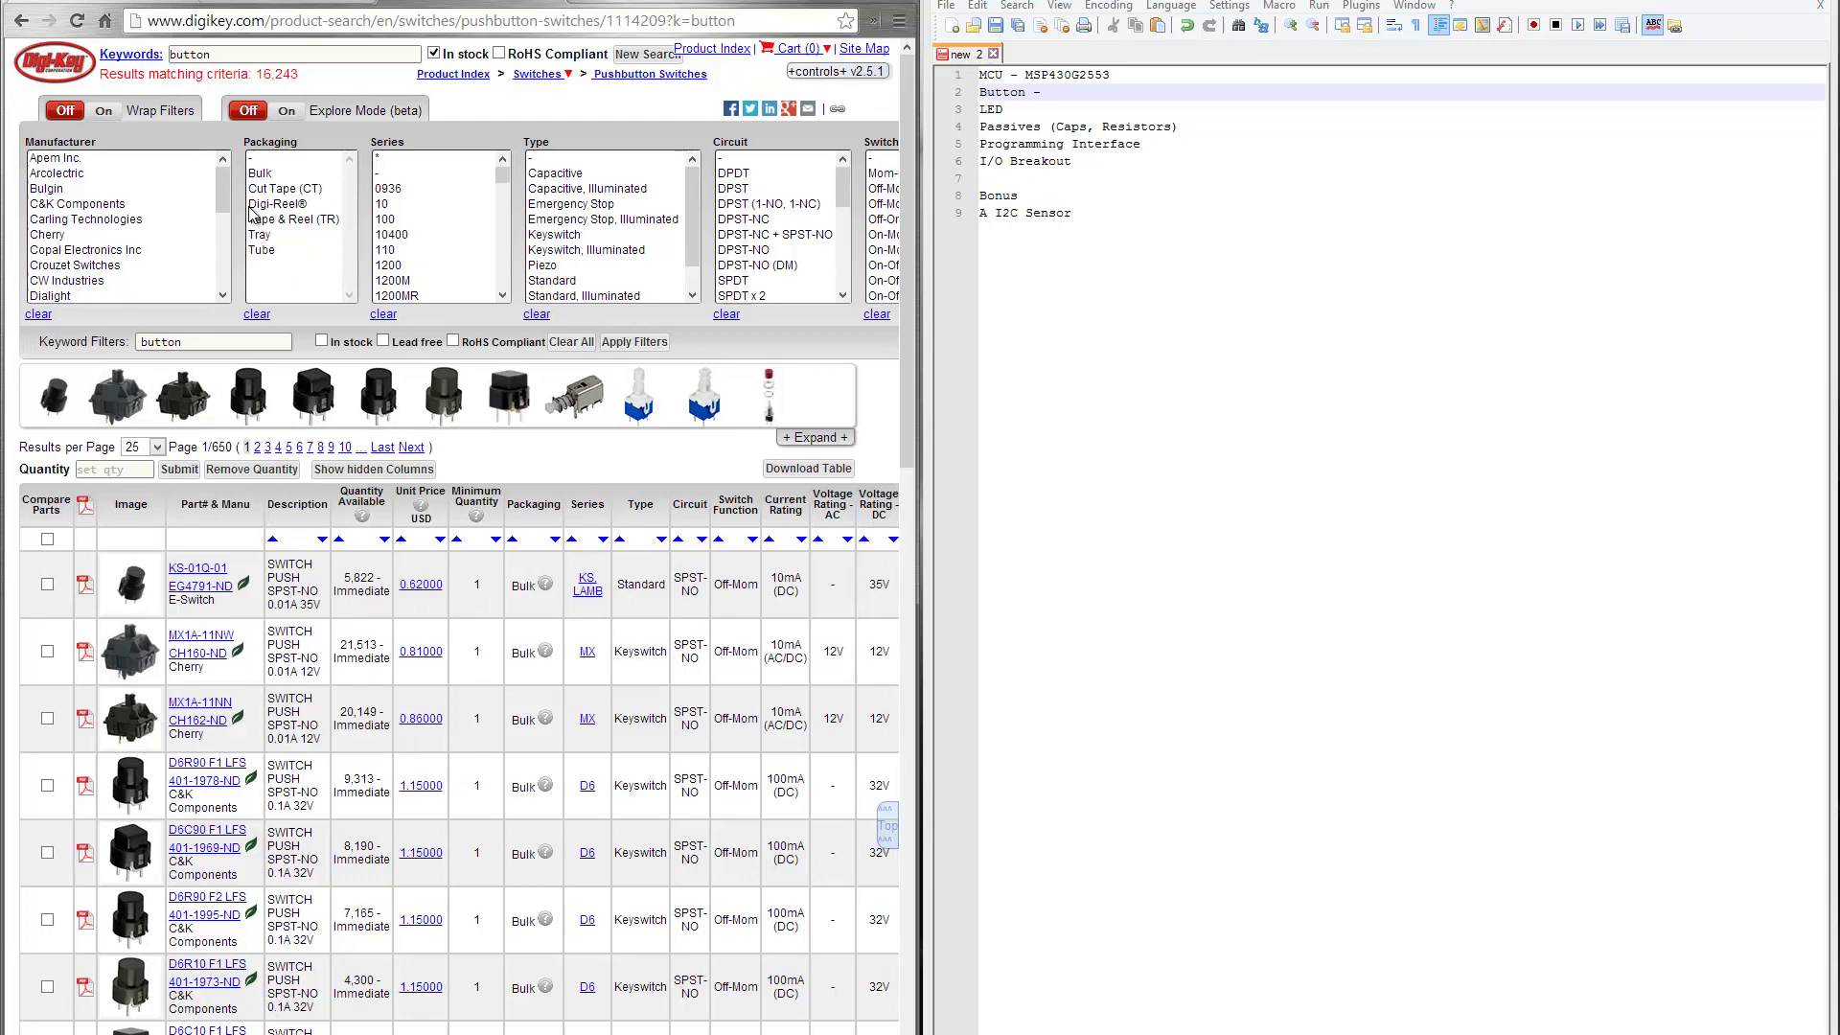
# Step: Filter the pushbutton switches to Bulk packaging
pyautogui.click(261, 174)
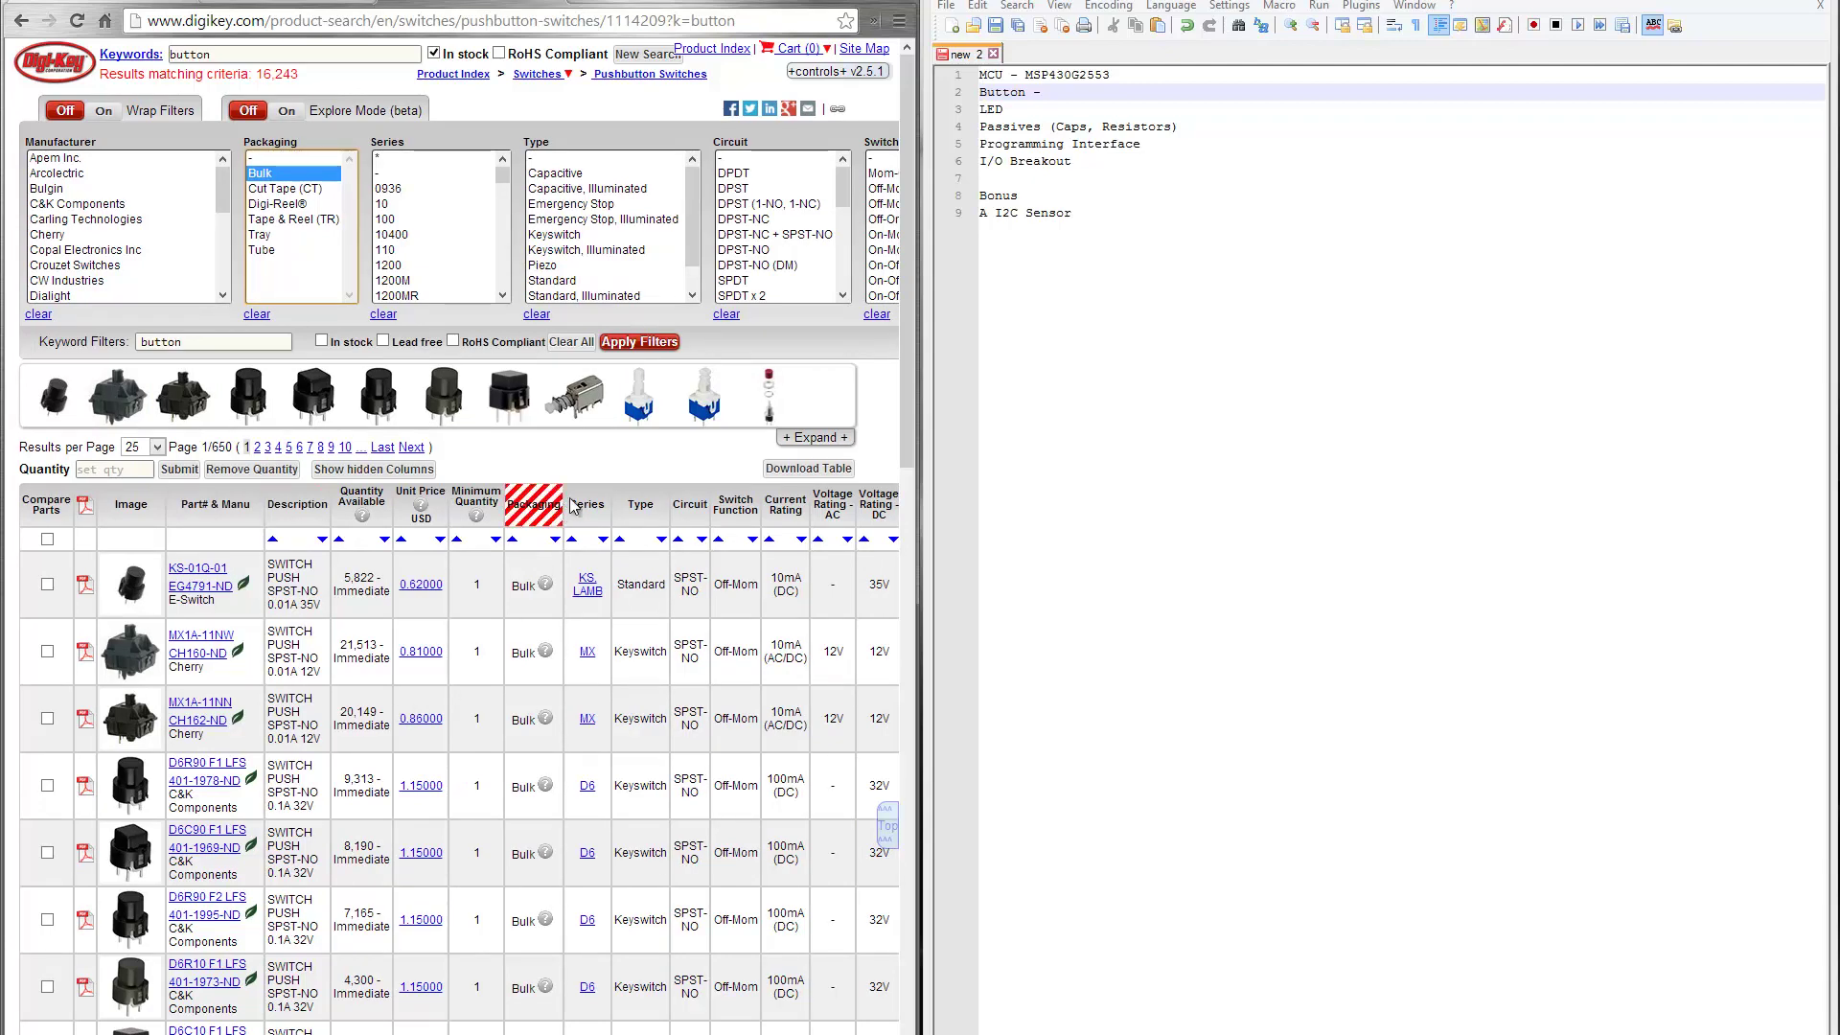
pyautogui.click(635, 345)
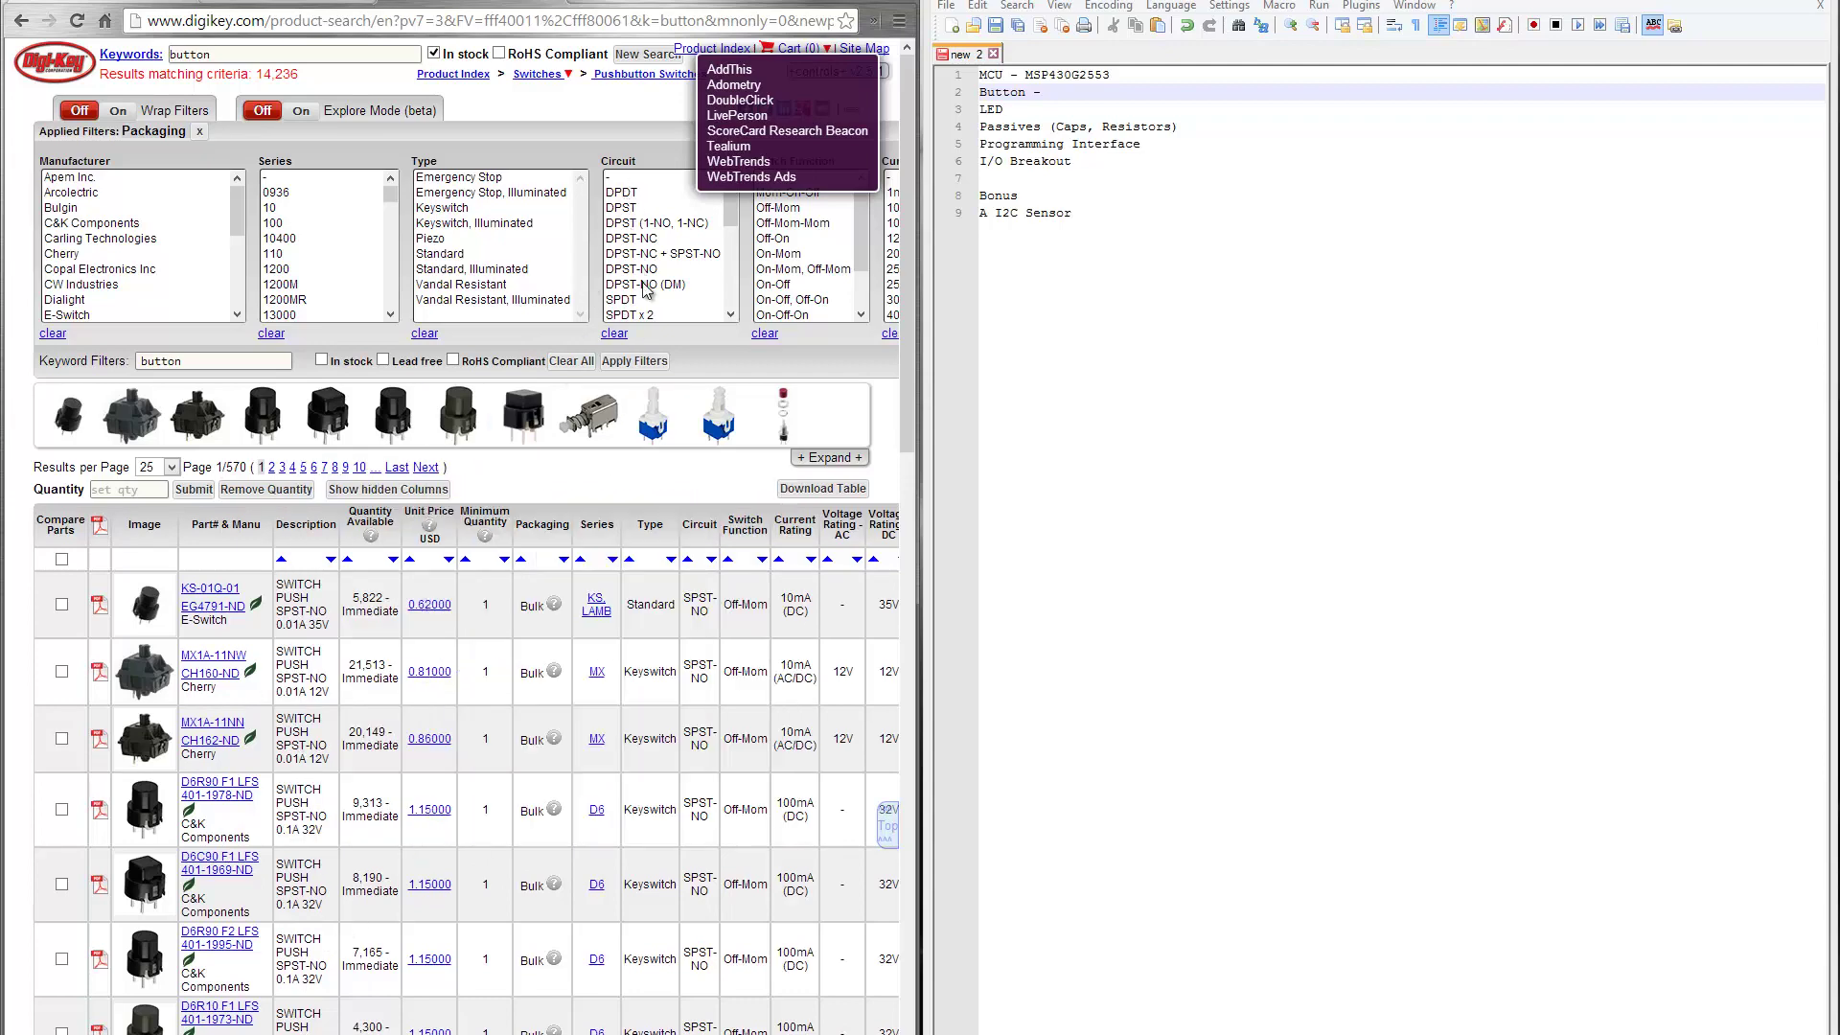
pyautogui.click(731, 316)
pyautogui.click(731, 317)
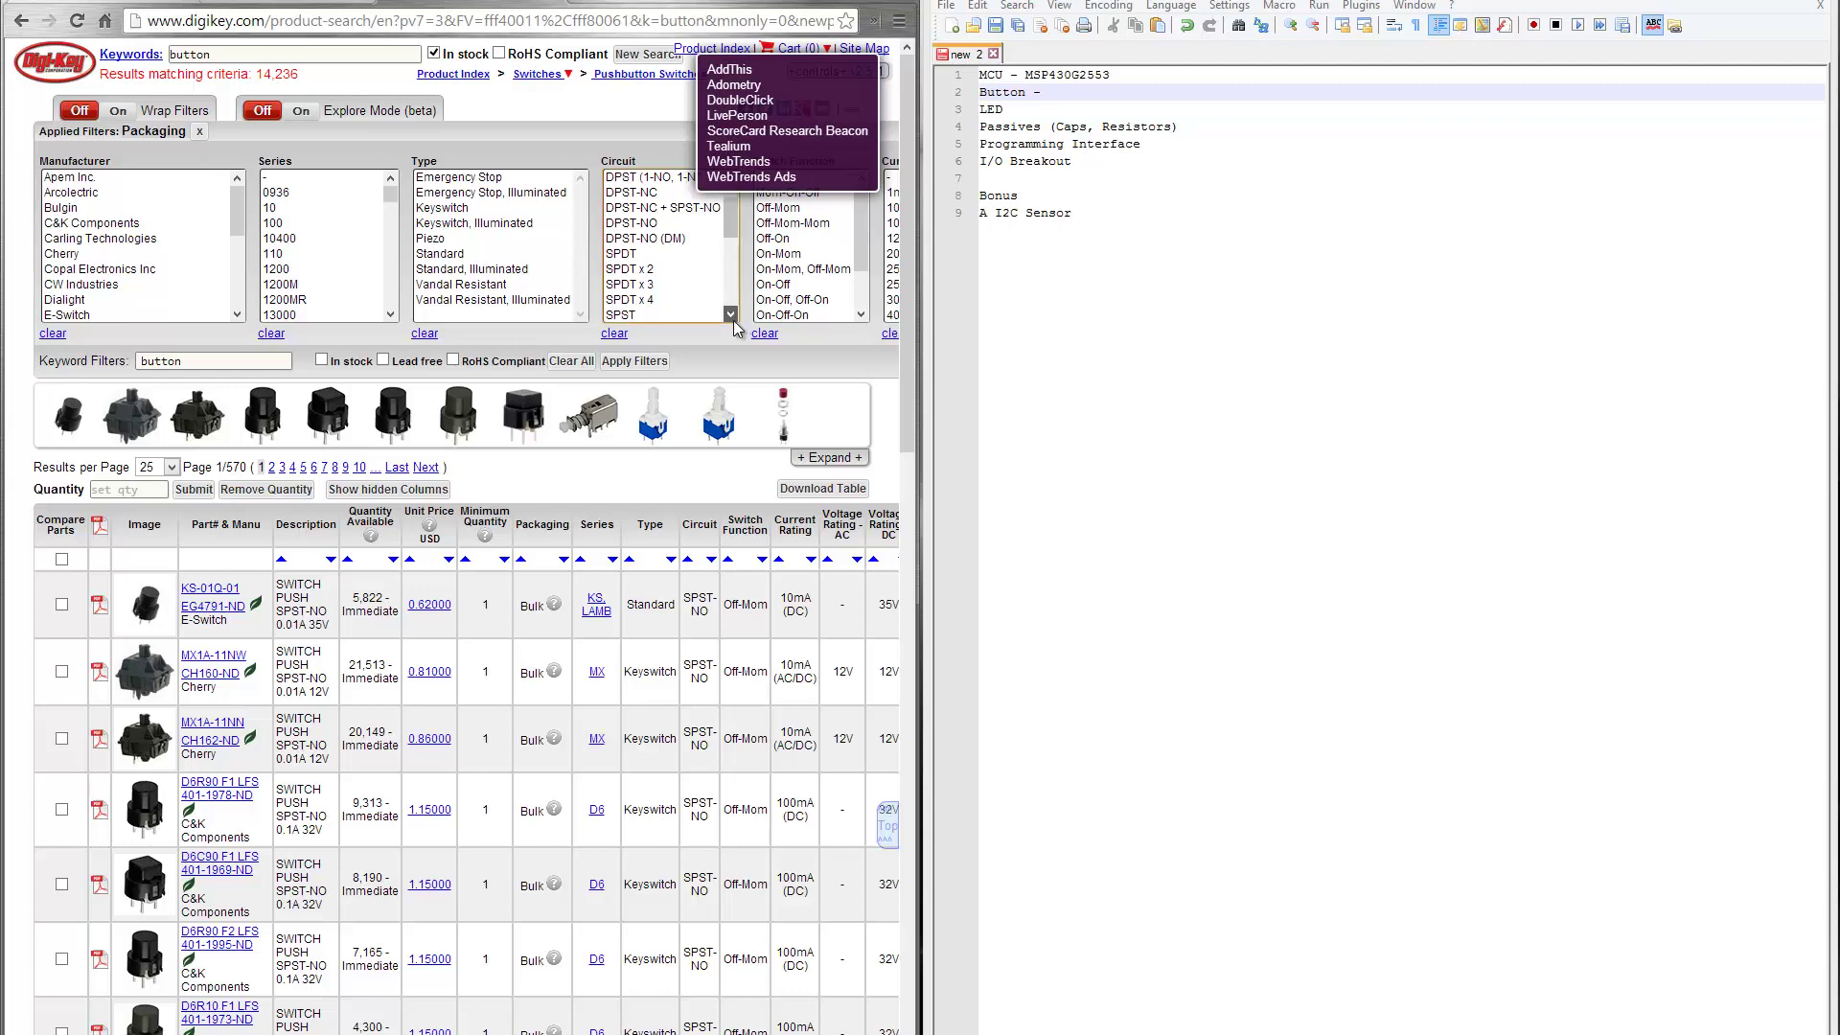
pyautogui.click(731, 316)
pyautogui.click(731, 316)
# Step: Add SPST circuit and Through Hole mounting filters, leaving 4 parts
pyautogui.click(631, 300)
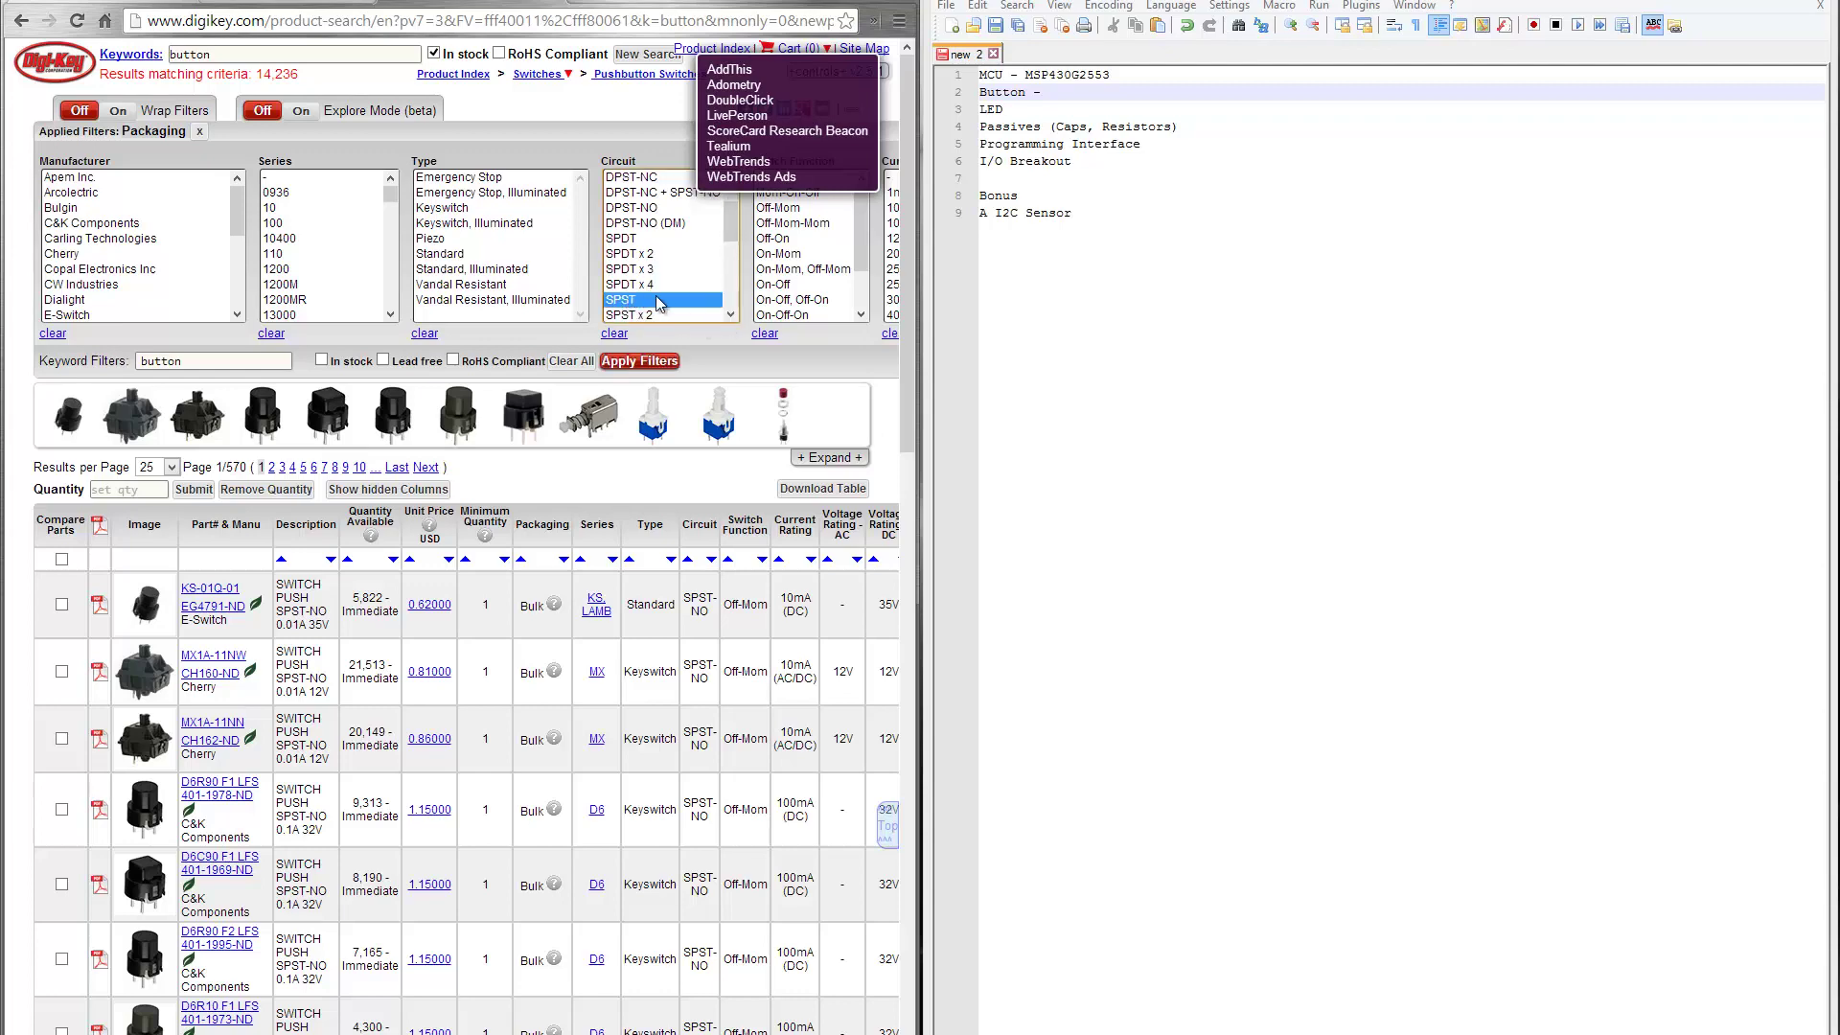
pyautogui.click(657, 362)
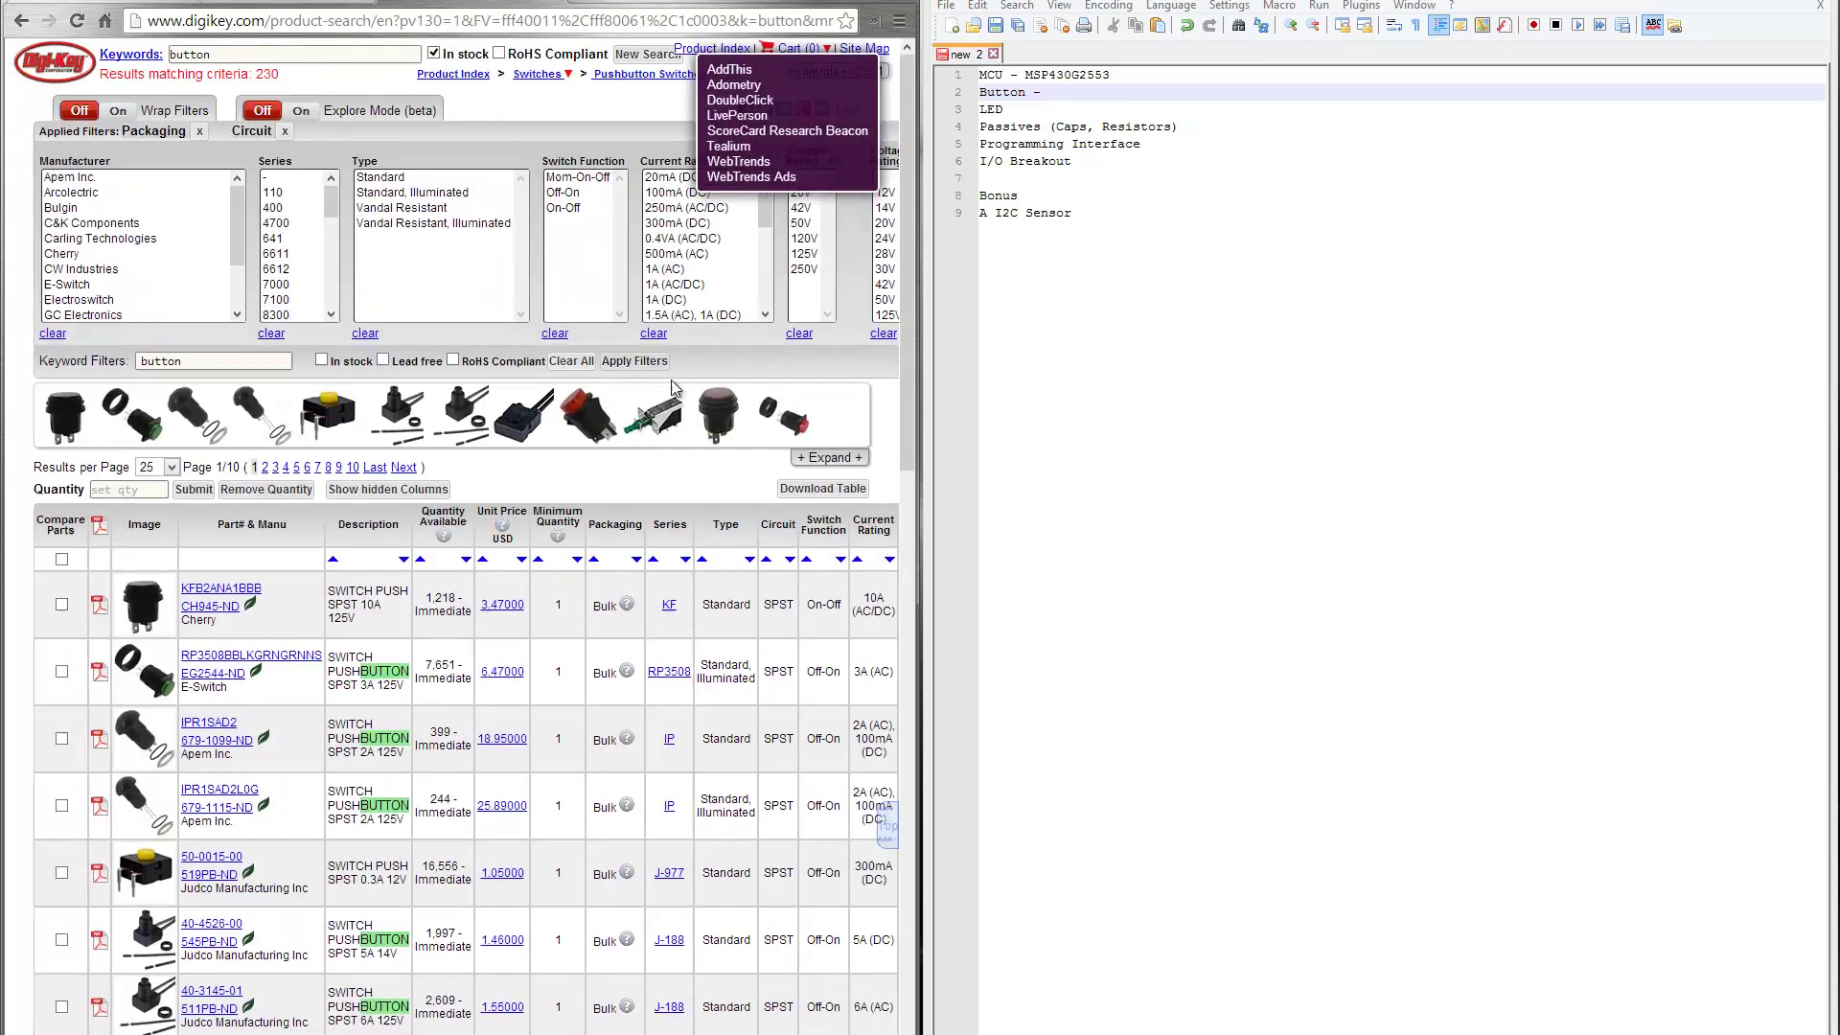
pyautogui.click(829, 458)
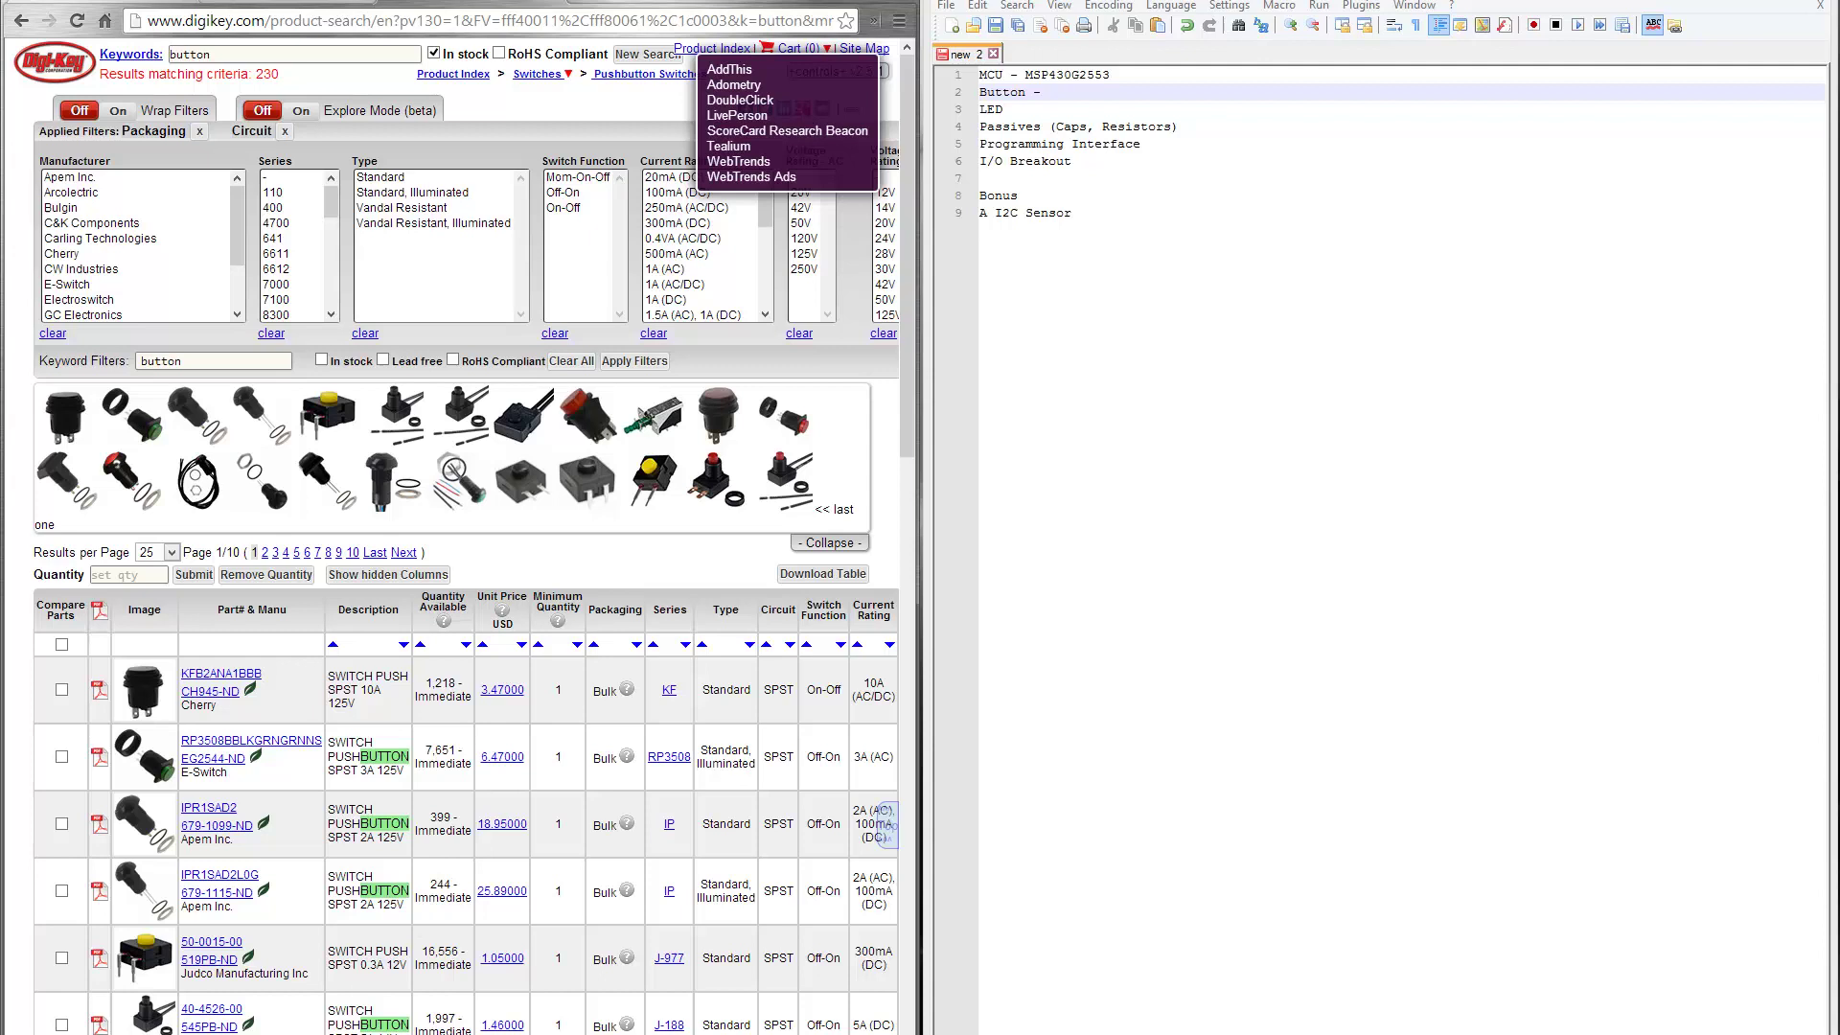
pyautogui.hscroll(7, 451, 575)
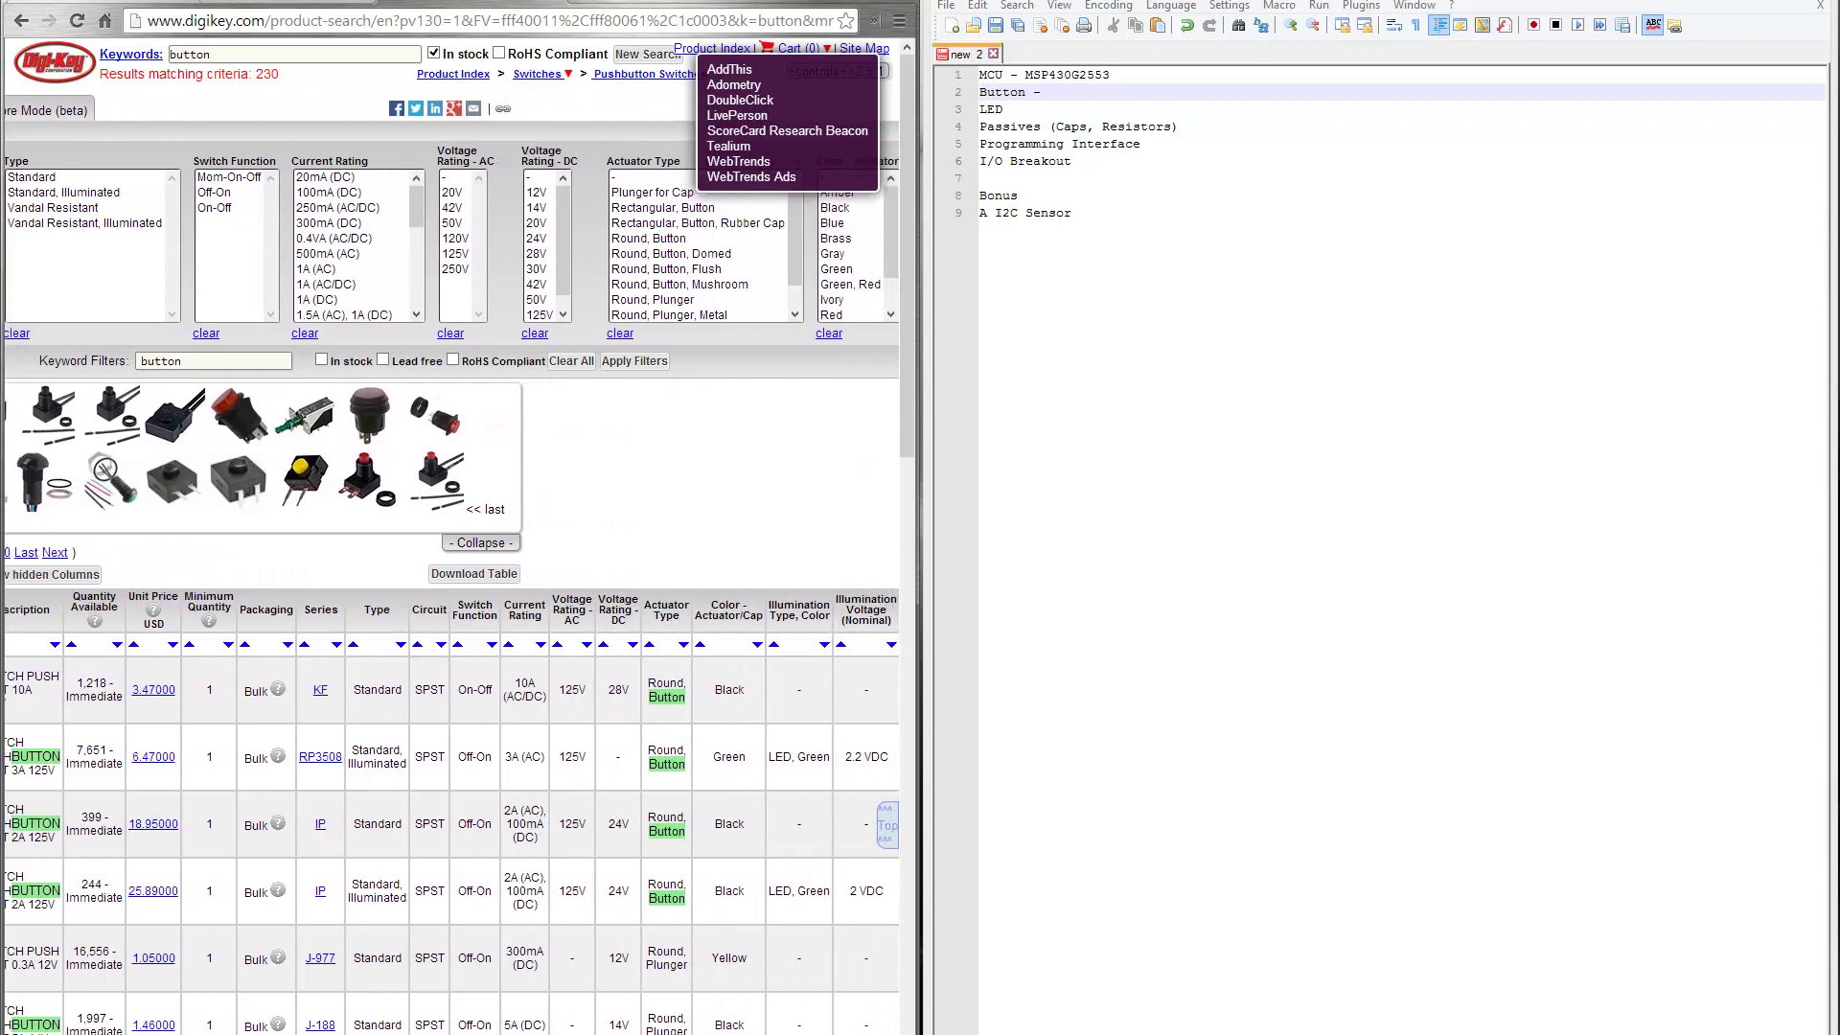
pyautogui.hscroll(7, 450, 575)
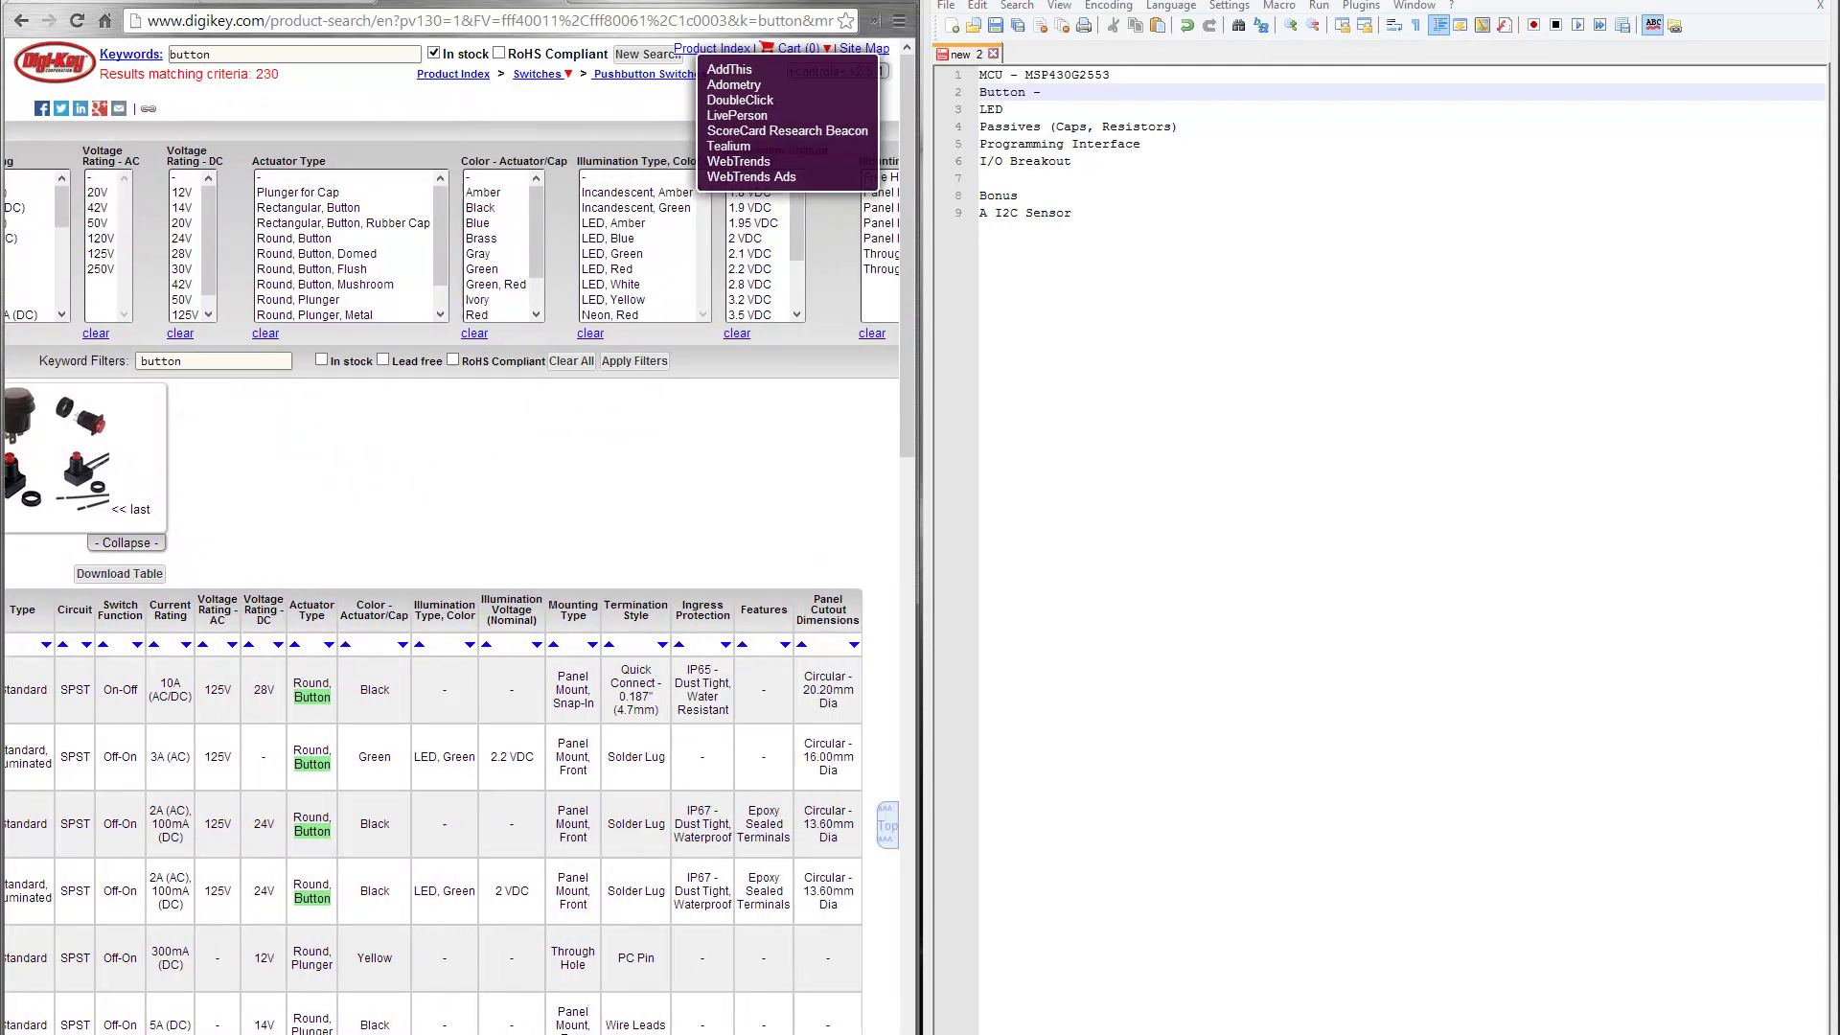
pyautogui.hscroll(5, 556, 1031)
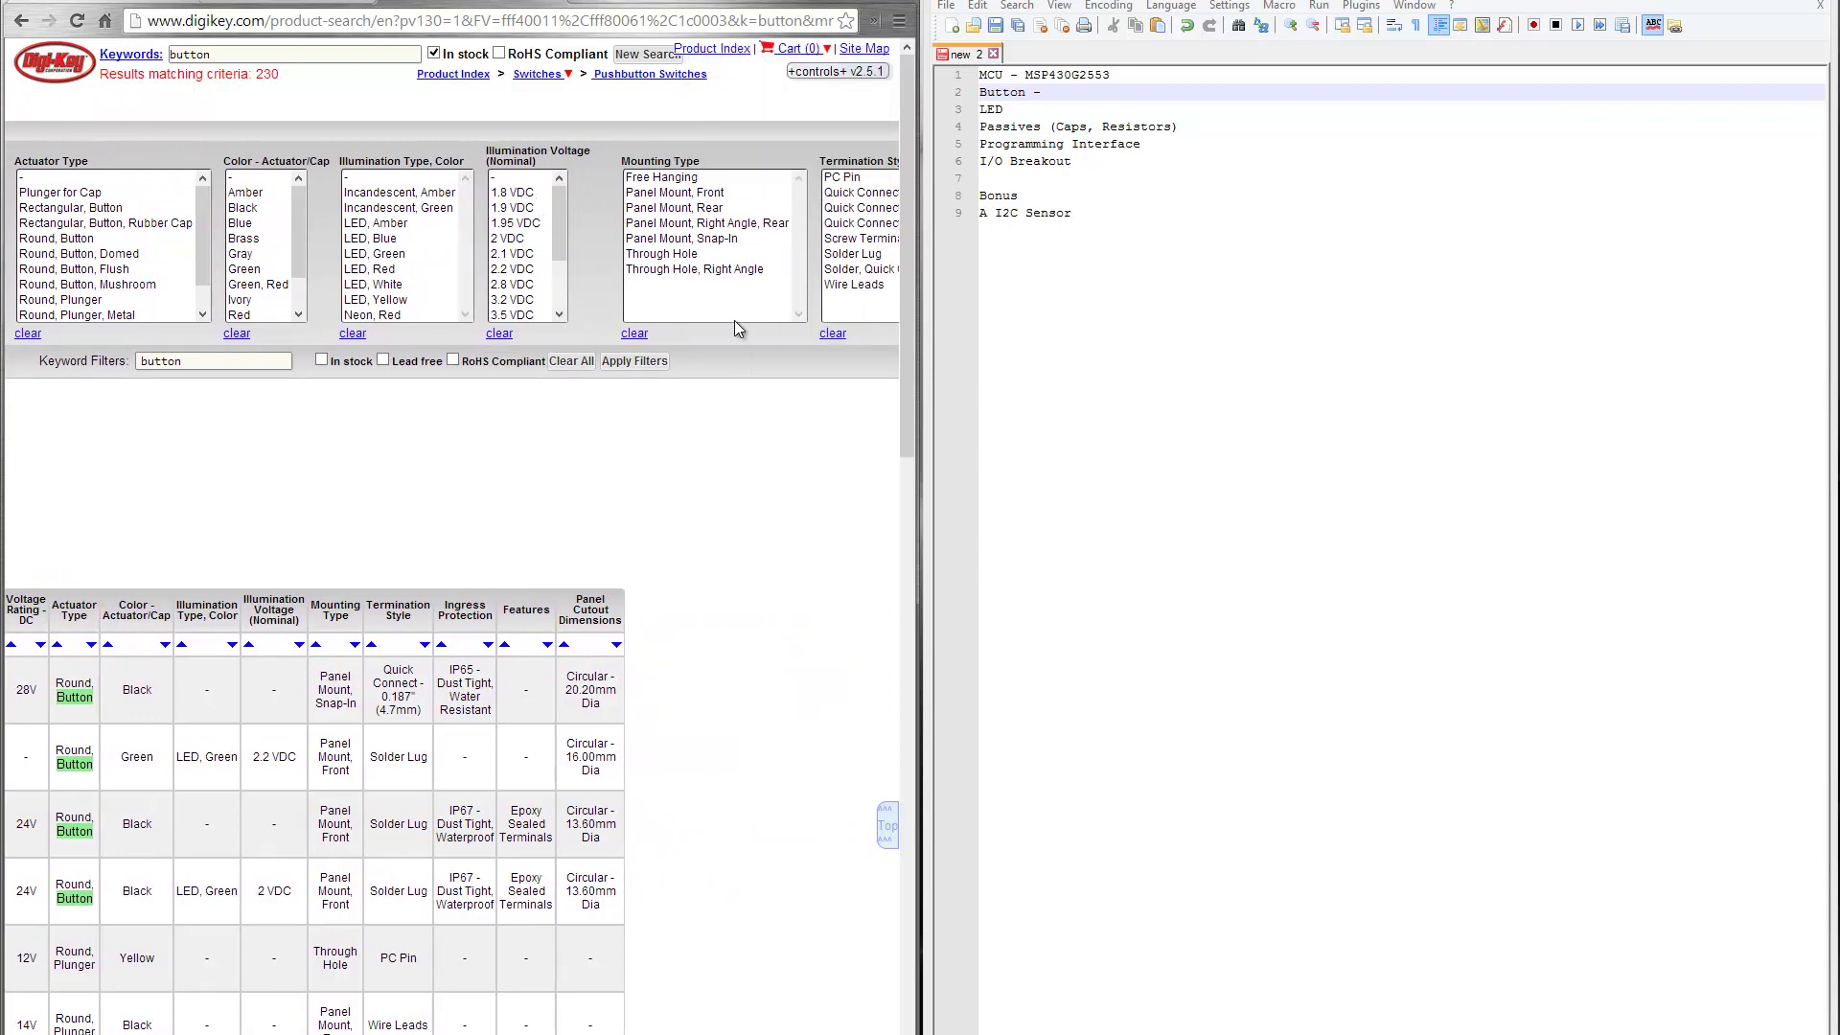
pyautogui.click(671, 254)
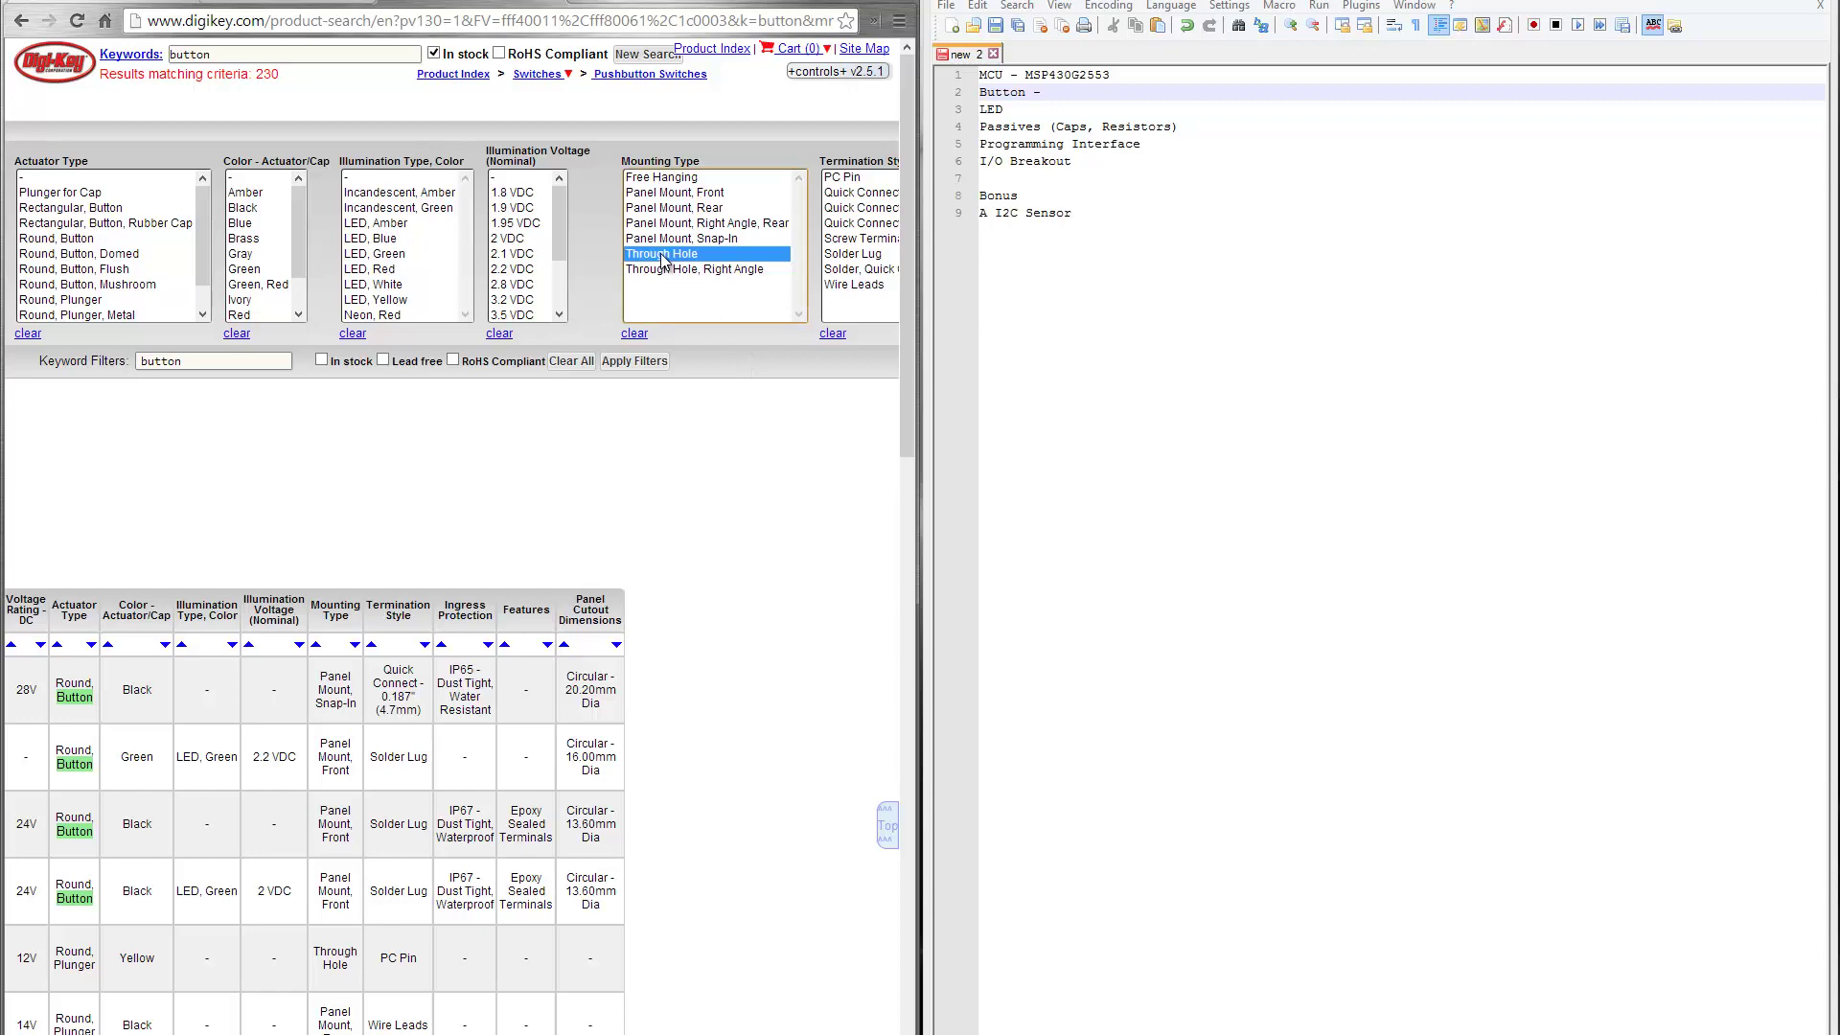
pyautogui.click(640, 362)
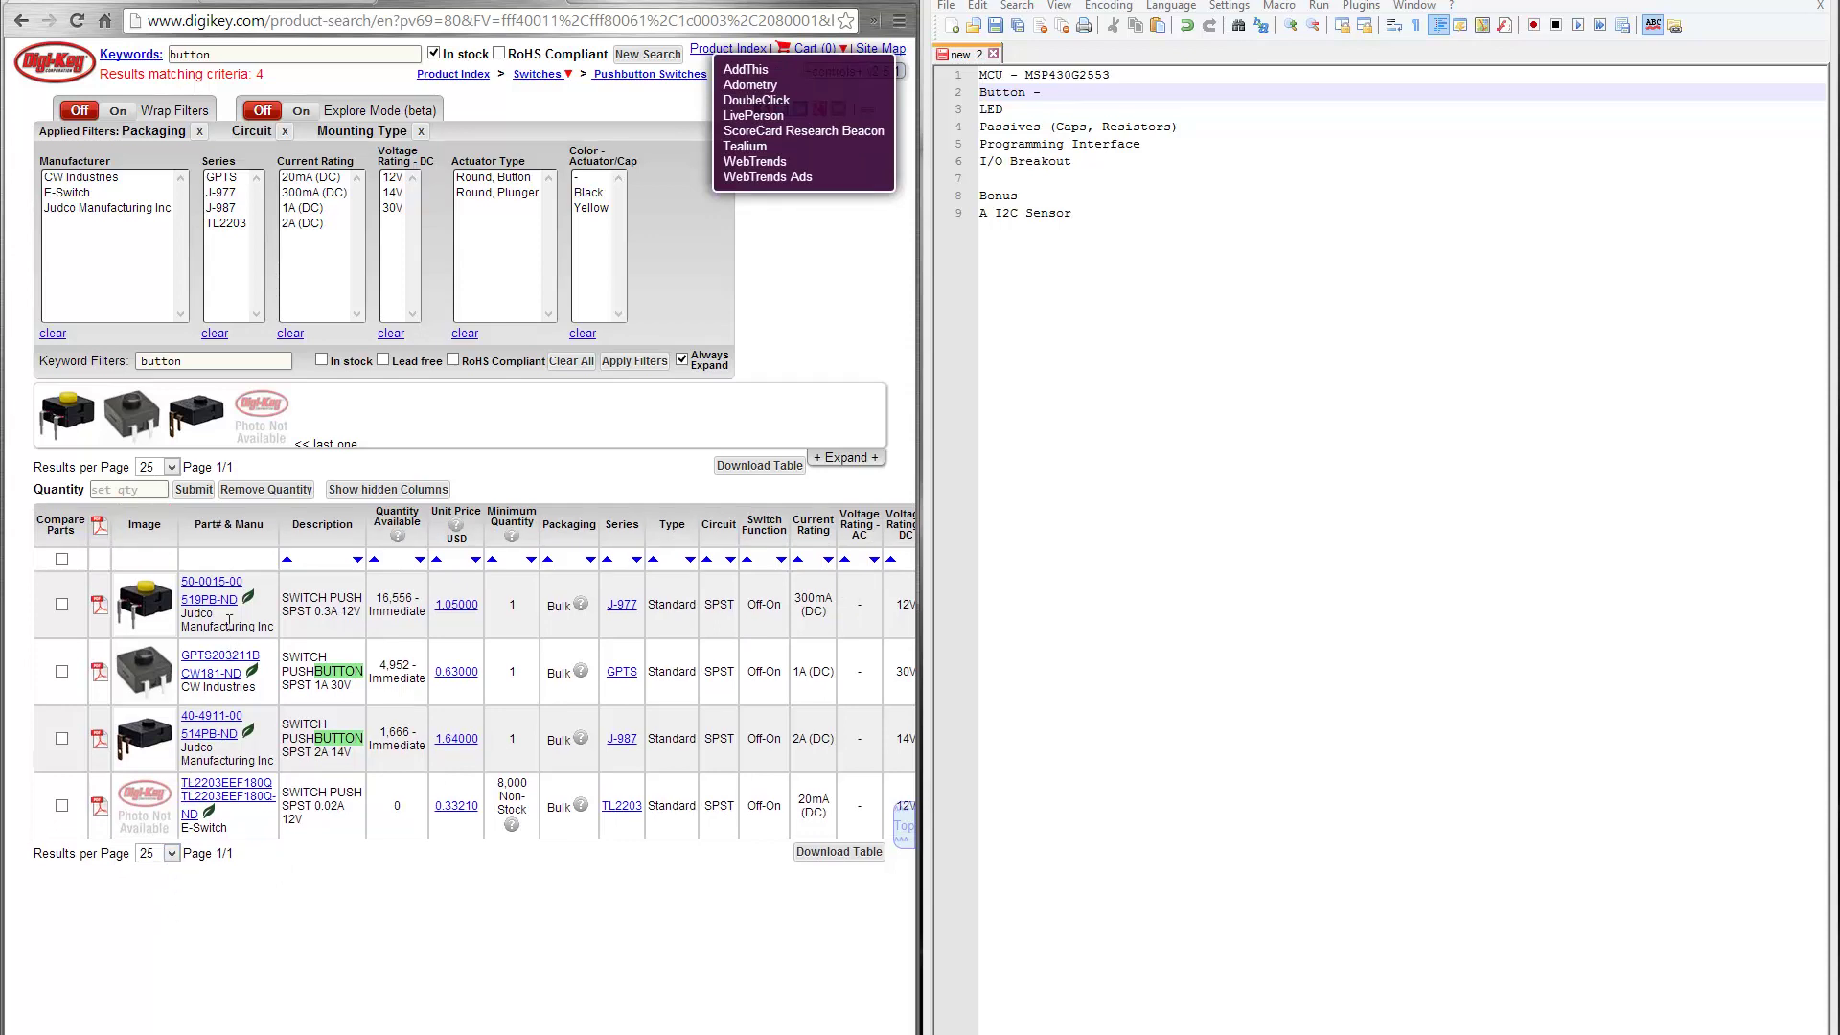
# Step: View the 519PB-ND product page and its 50-0015-00 datasheet PDF, then return to the details
pyautogui.click(209, 600)
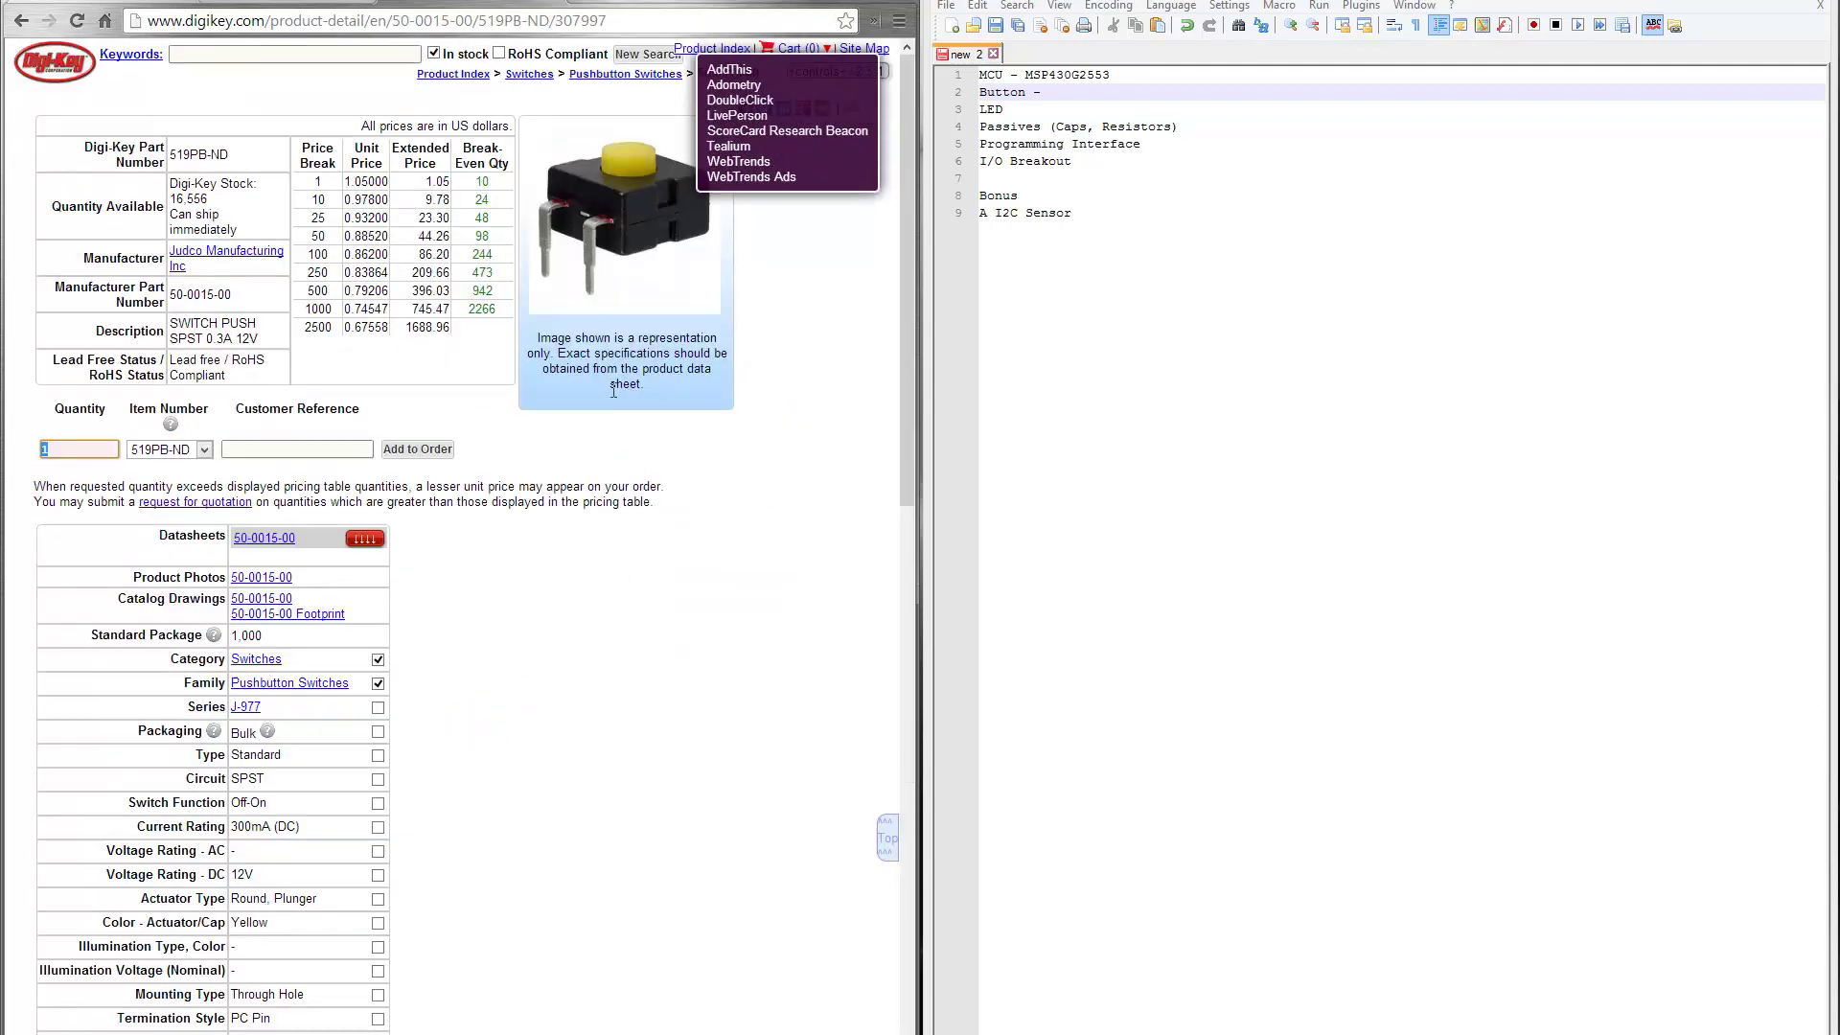
pyautogui.click(261, 542)
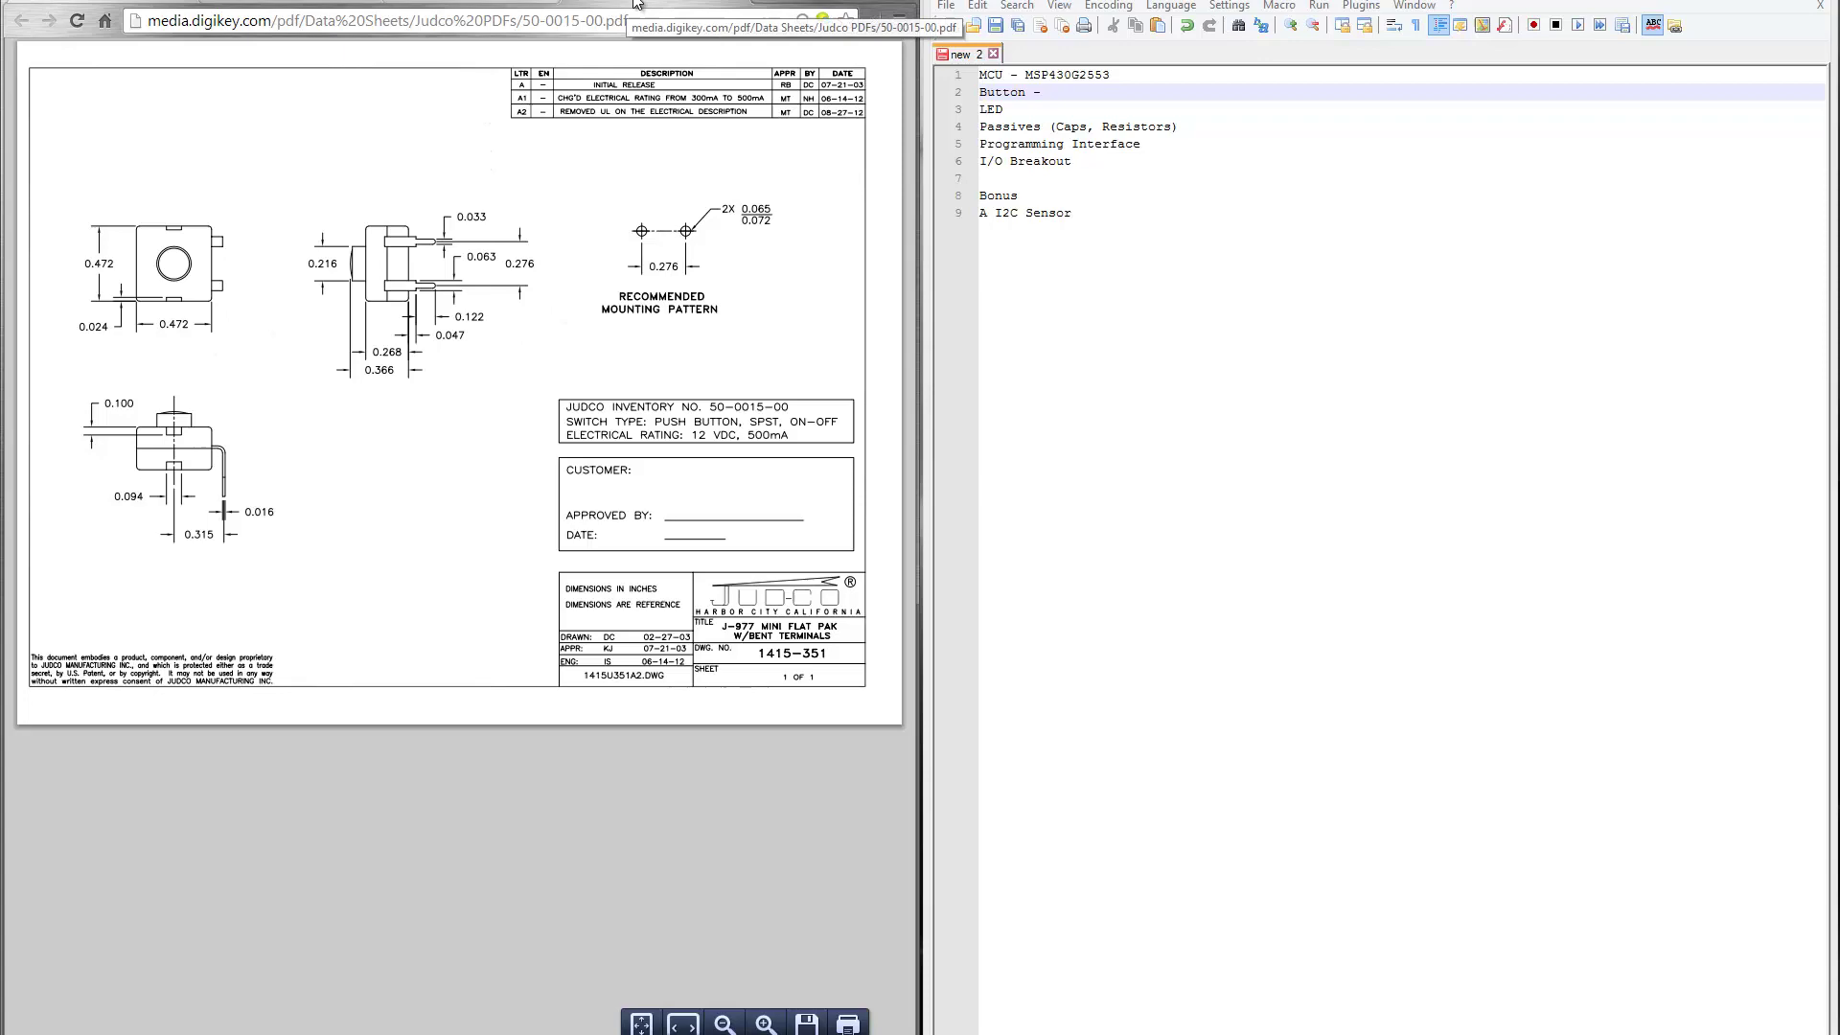
pyautogui.hotkey('alt', 'Left')
pyautogui.scroll(-3, 493, 636)
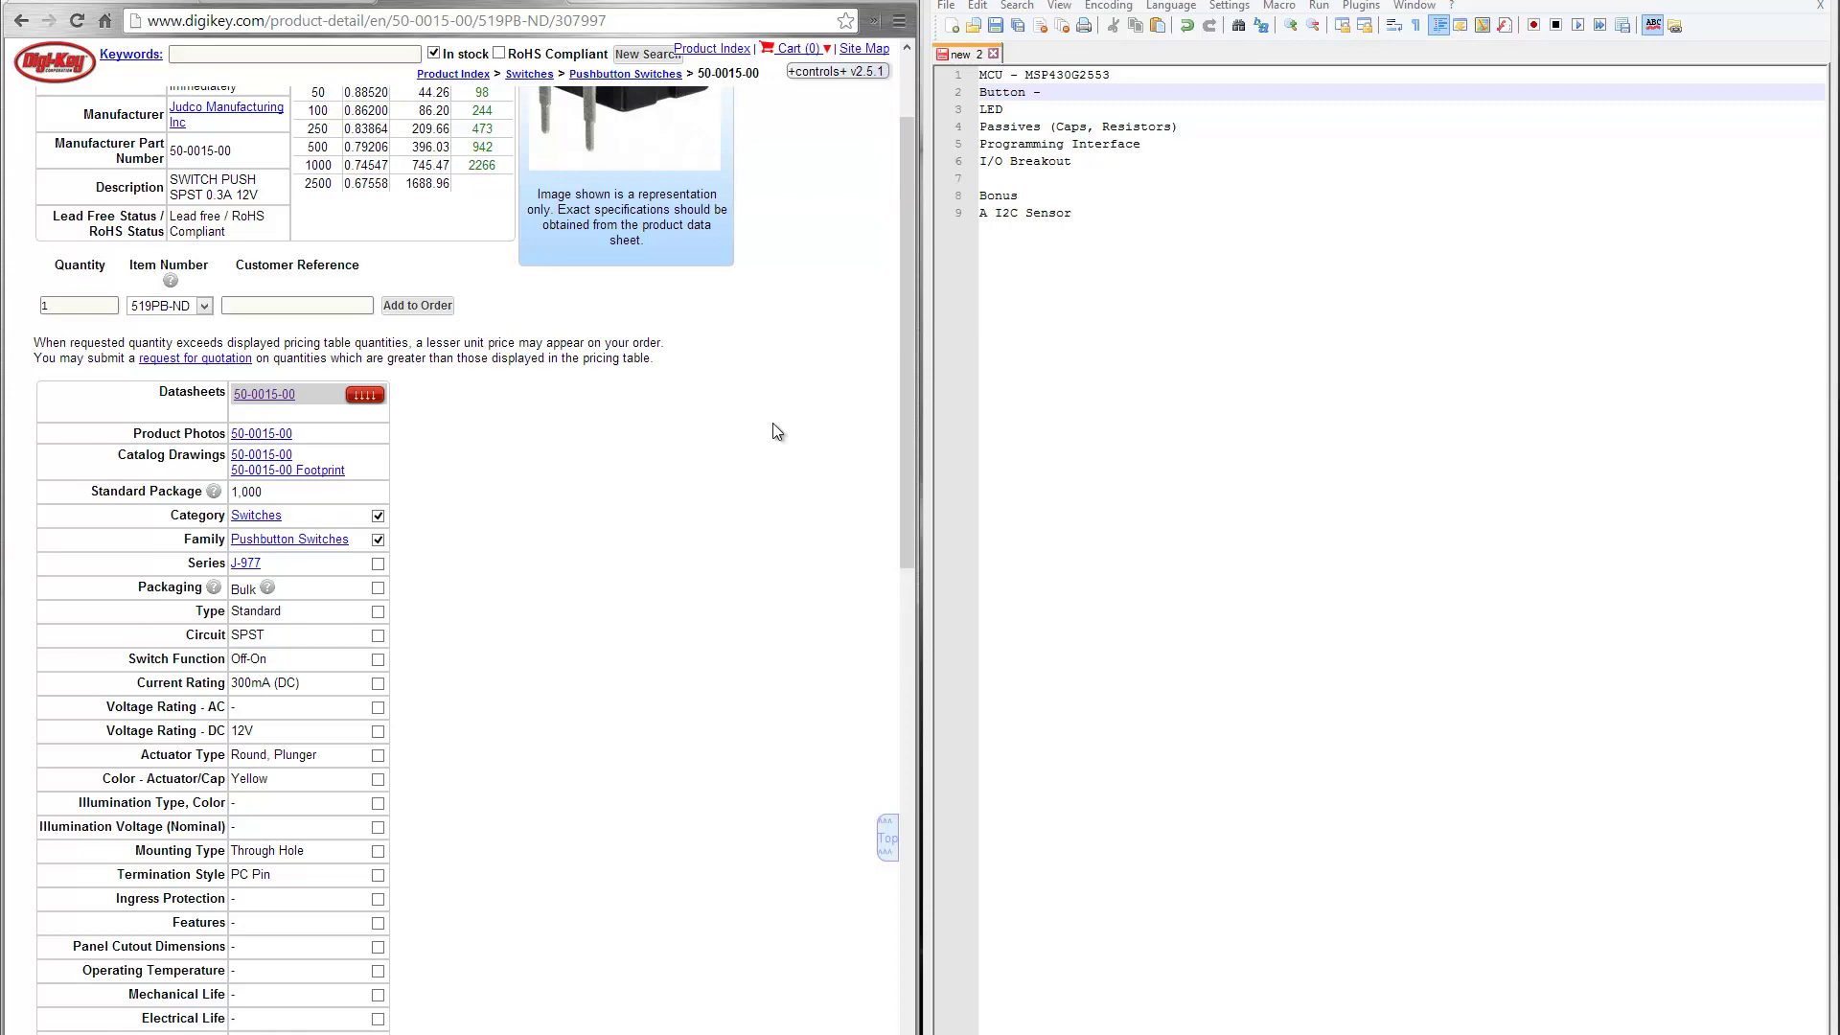
pyautogui.scroll(3, 693, 537)
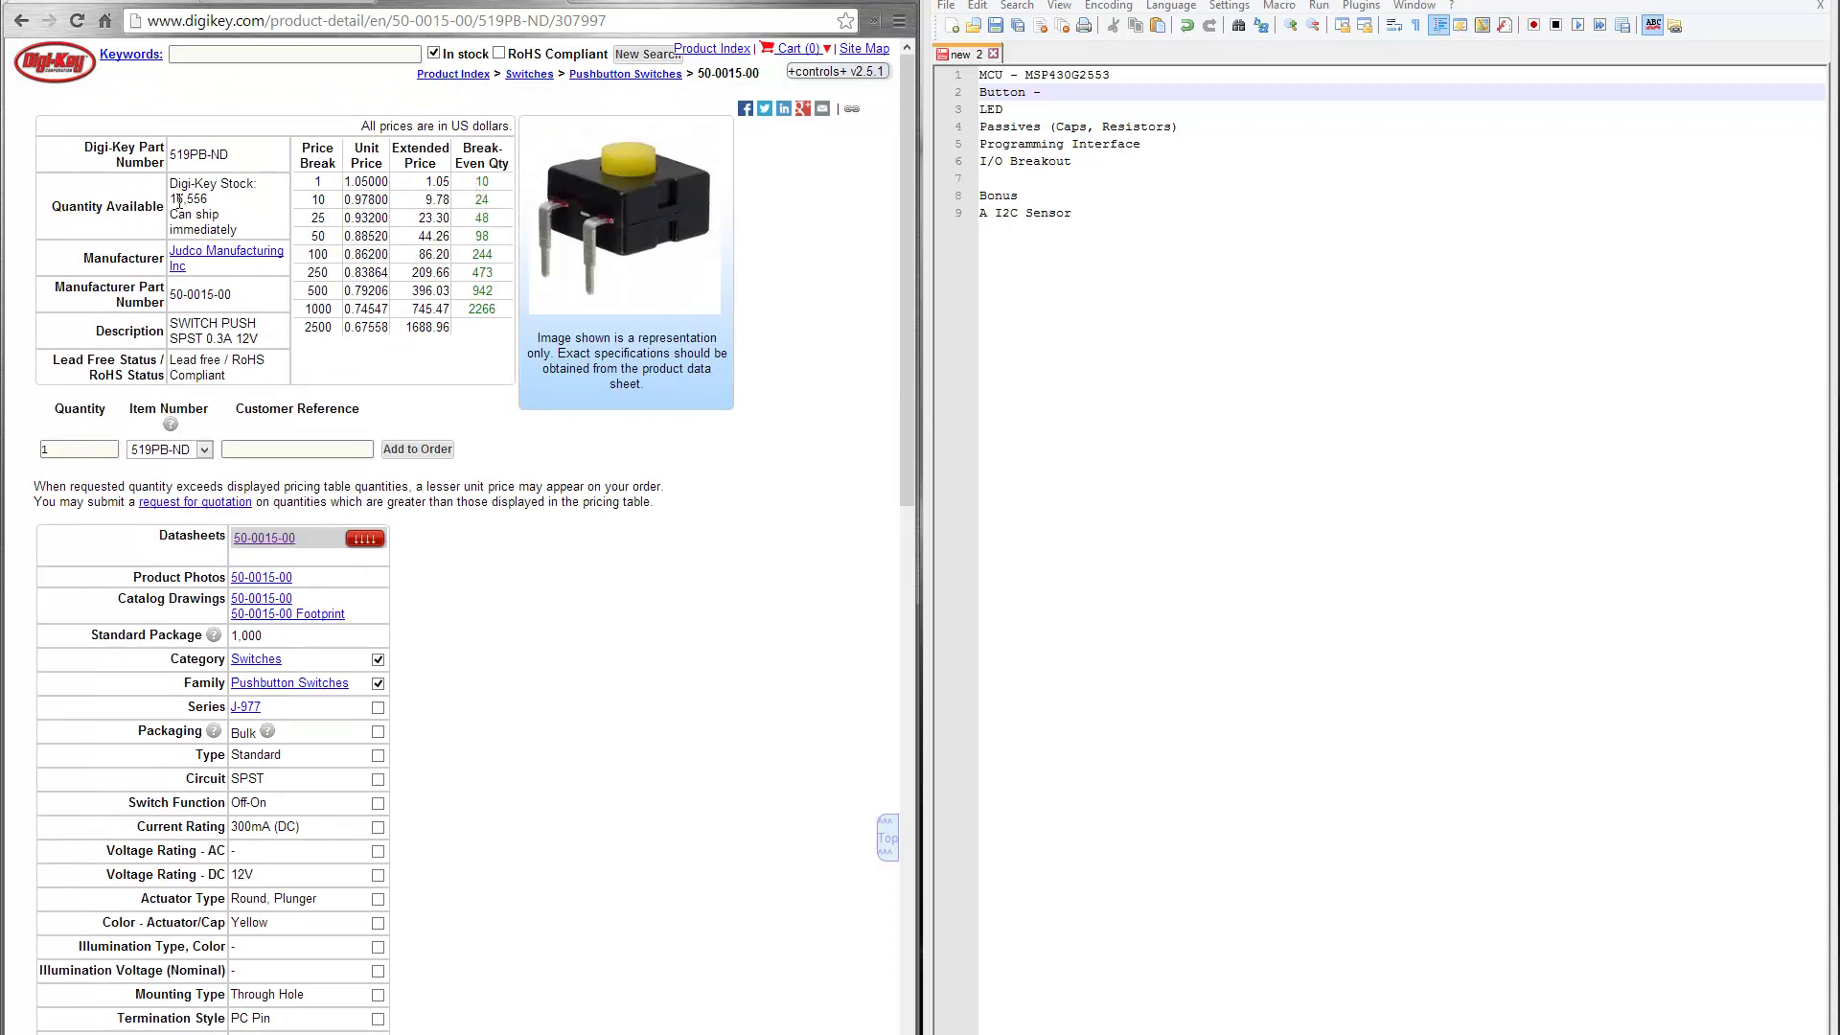
pyautogui.moveTo(190, 200); pyautogui.dragTo(173, 163)
pyautogui.hotkey('ctrl', 'c')
# Step: Paste 519PB-ND after 'Button' on line 2 in Notepad++ and move to the LED line
pyautogui.doubleClick(198, 153)
pyautogui.click(1071, 91)
pyautogui.hotkey('ctrl', 'v')
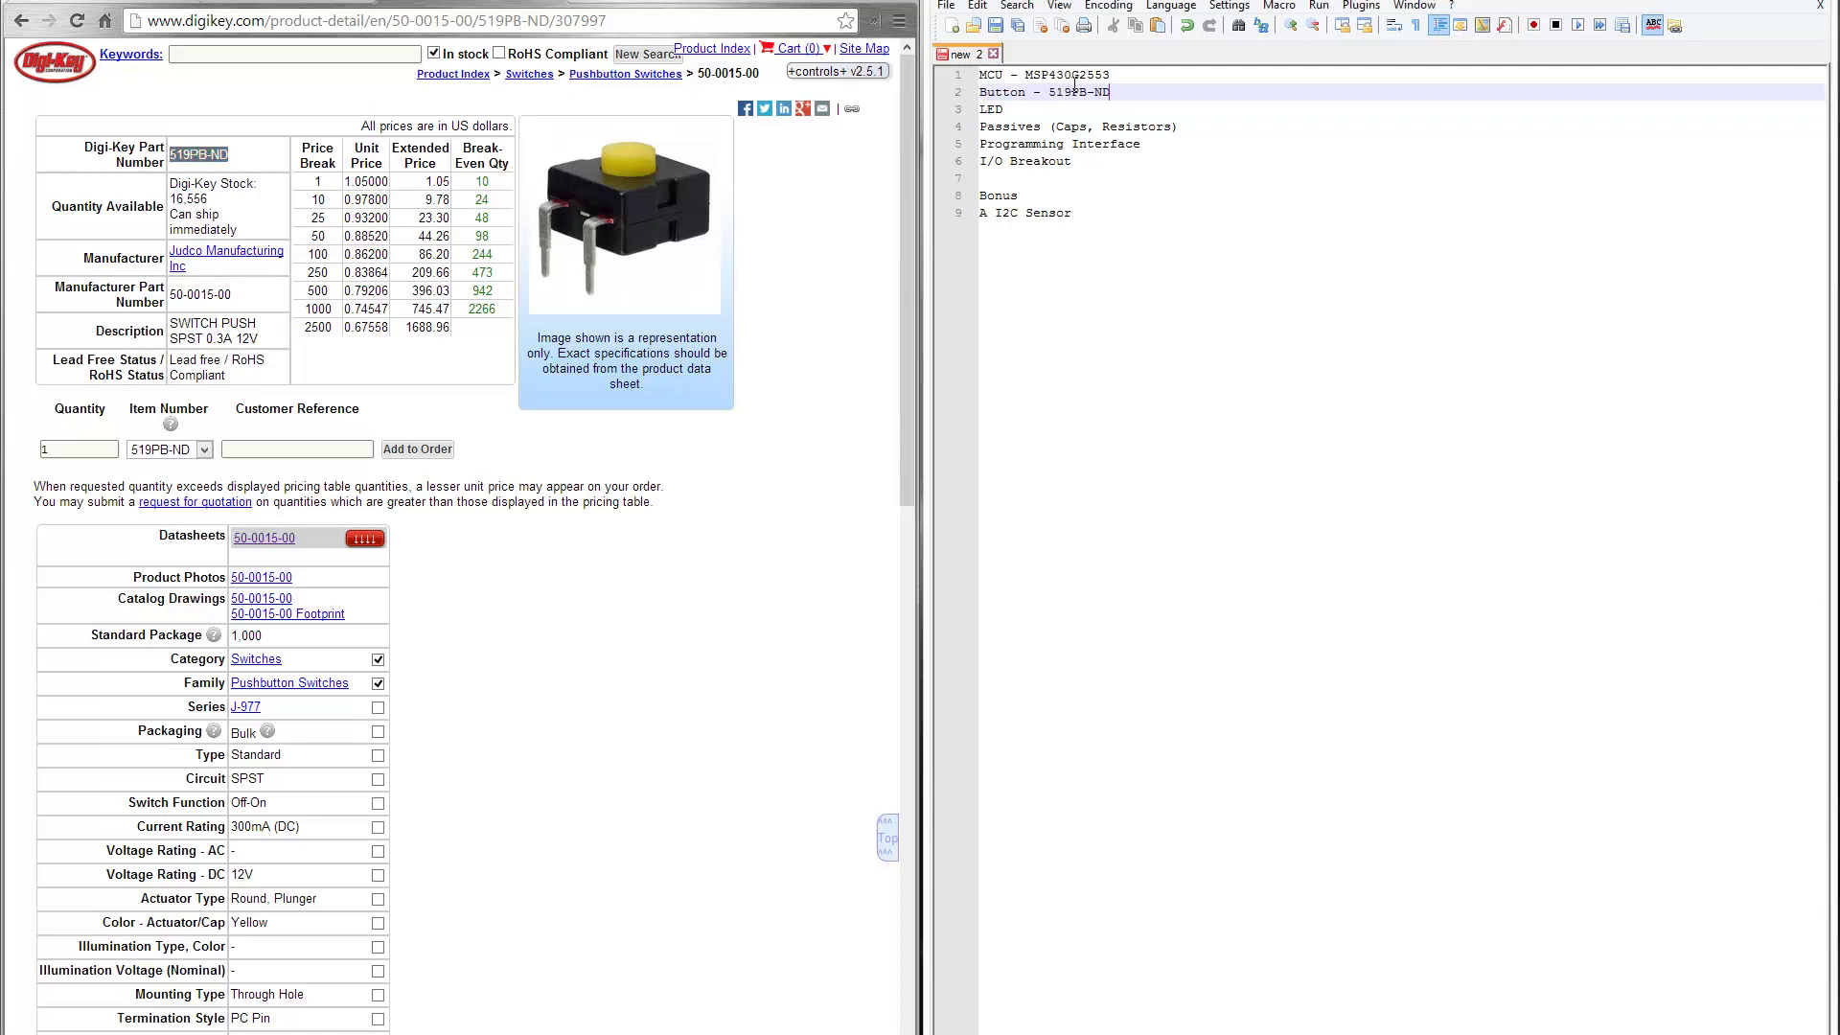
pyautogui.press('Down')
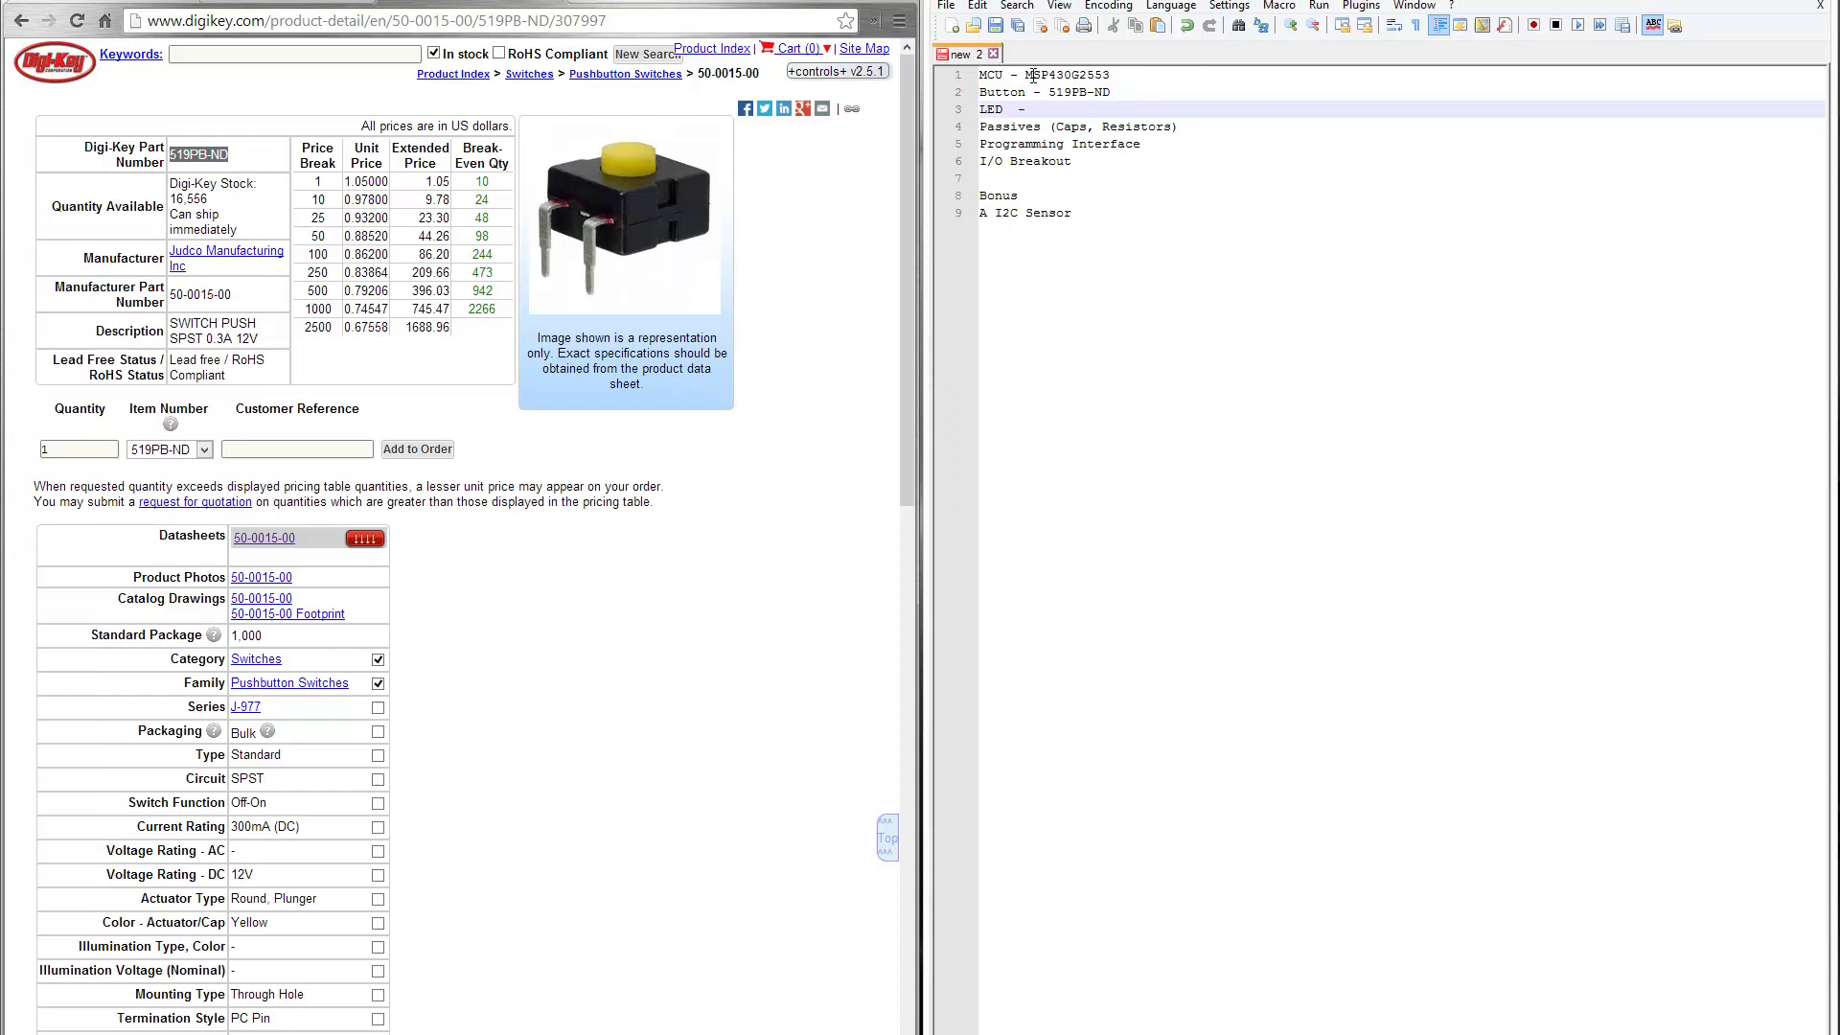
# Step: Search Digi-Key for LED and locate LED Indication - Discrete (5802 items) under Optoelectronics
pyautogui.click(300, 53)
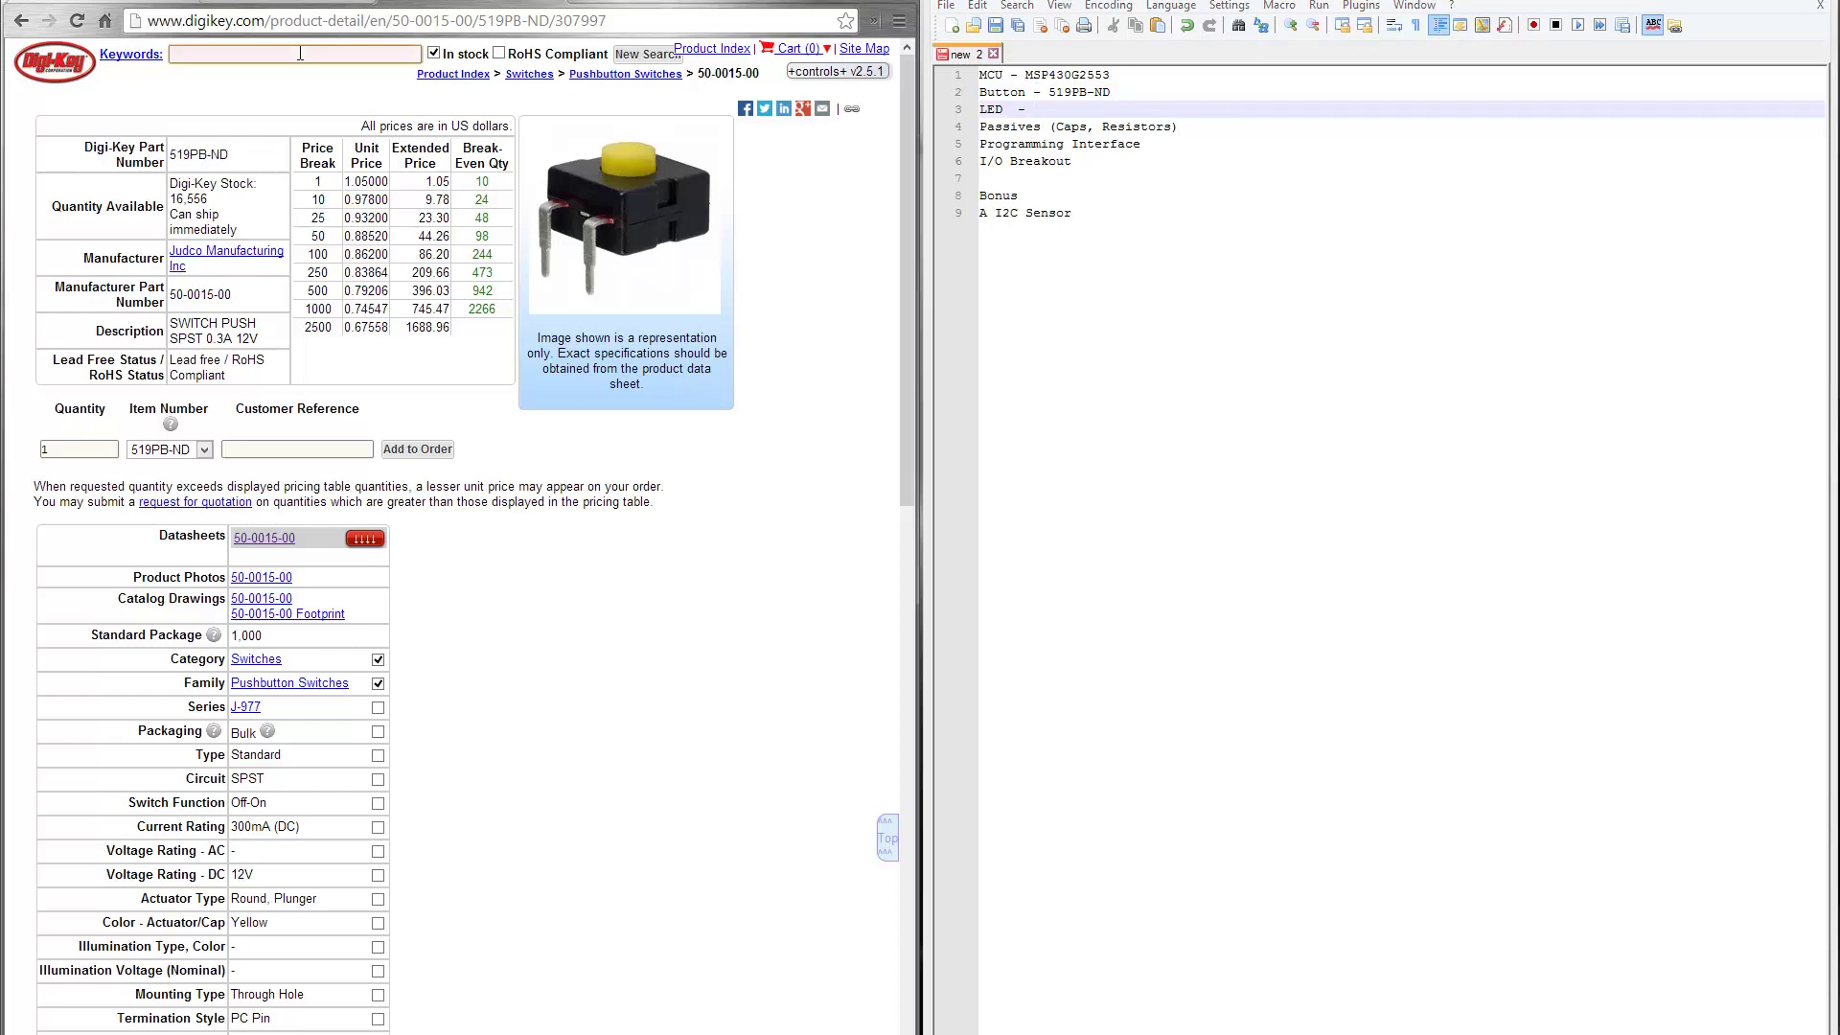
pyautogui.write('LED')
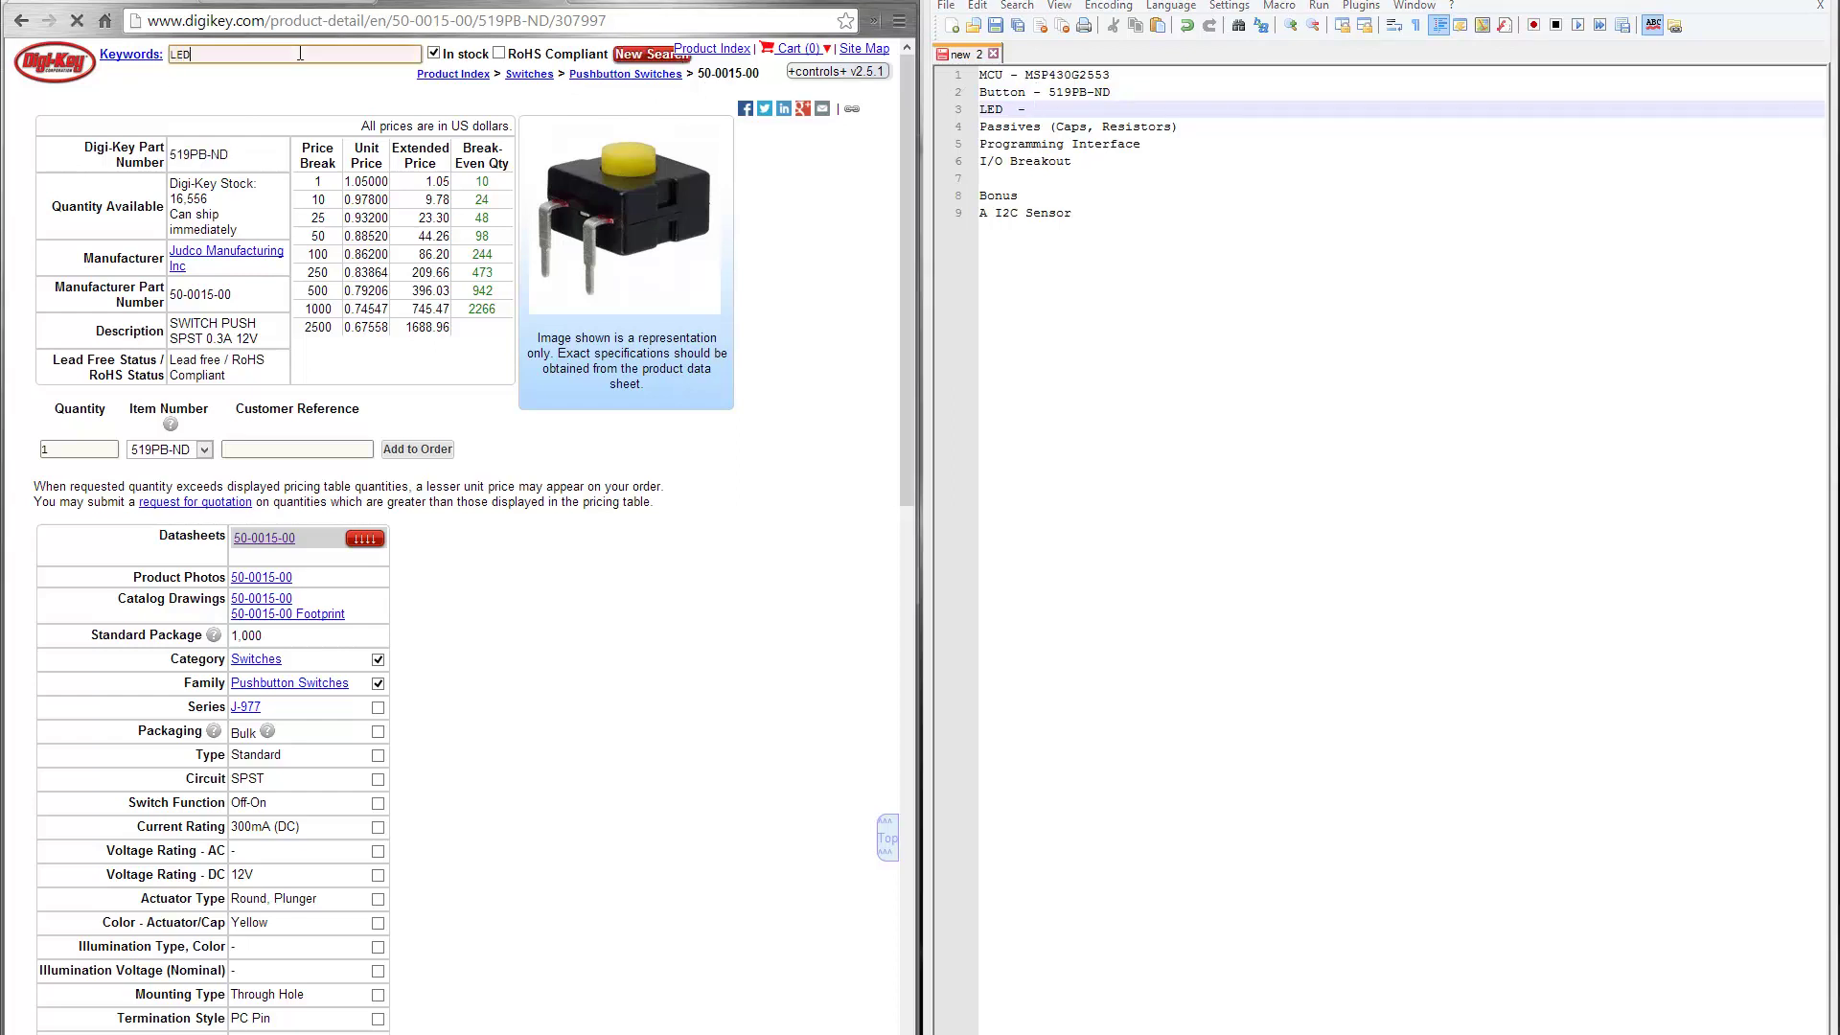
pyautogui.press('Return')
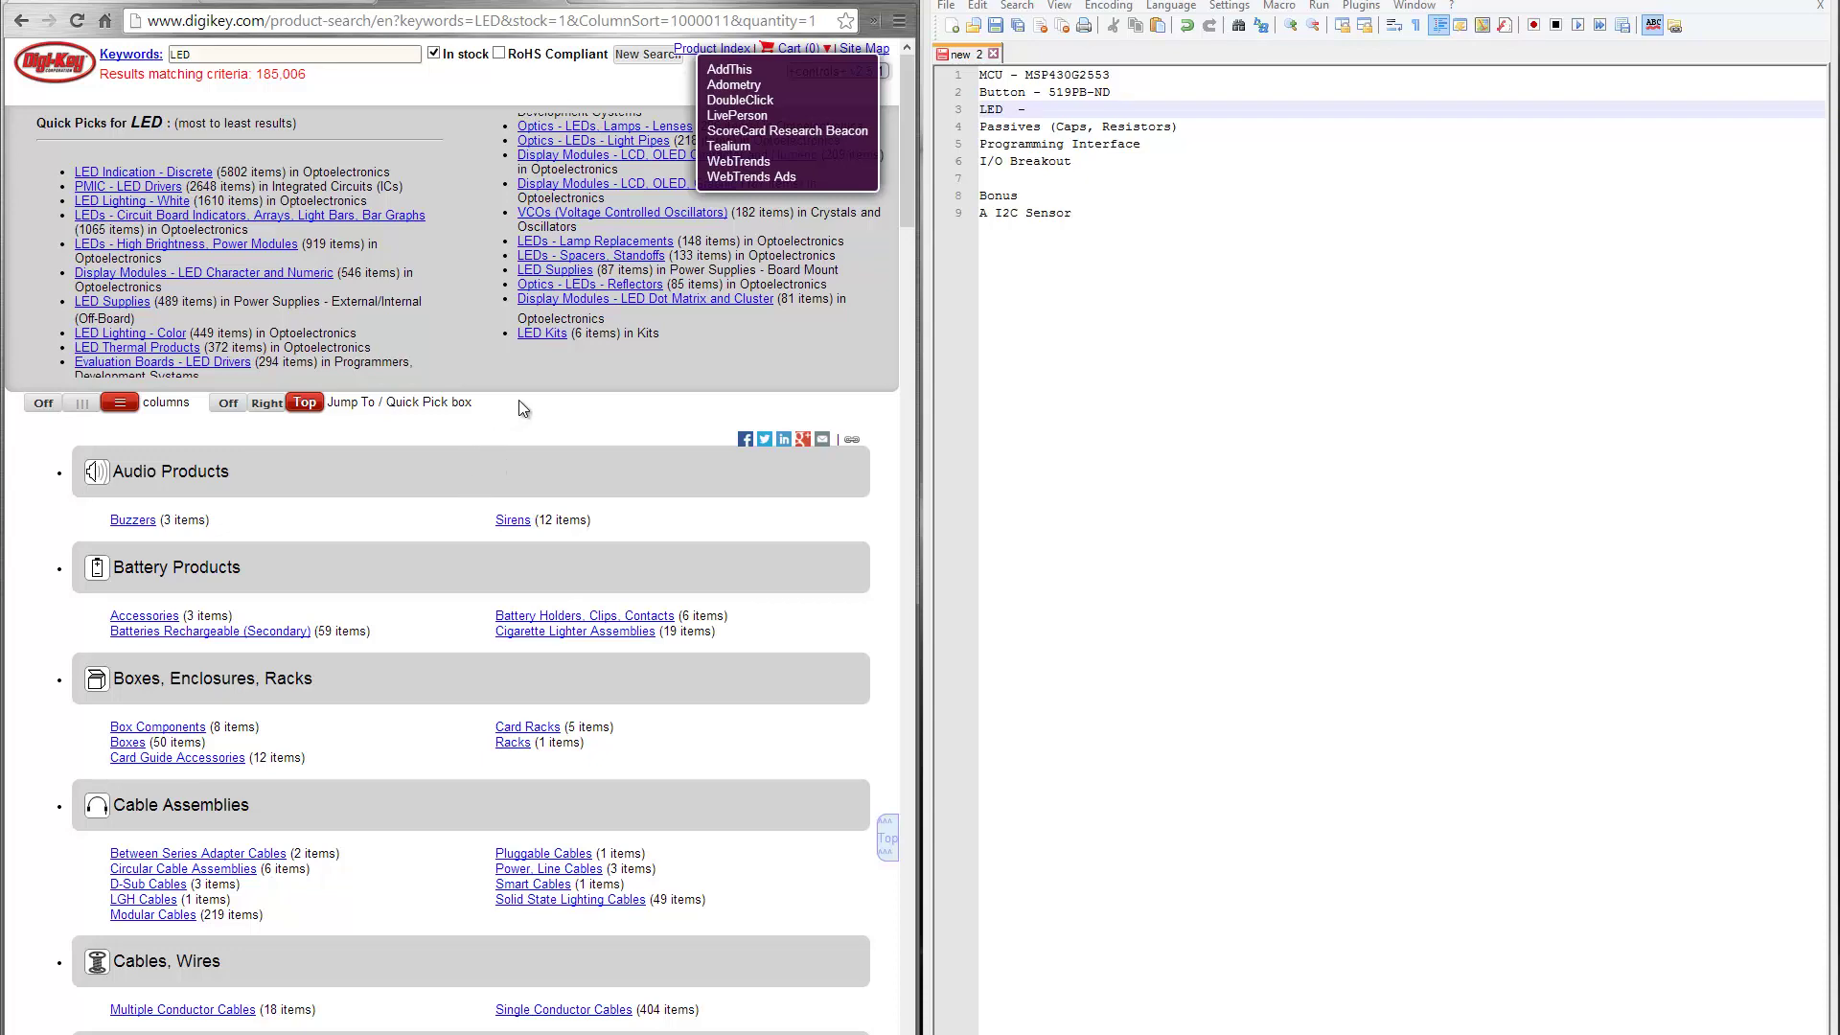
pyautogui.scroll(-9, 359, 504)
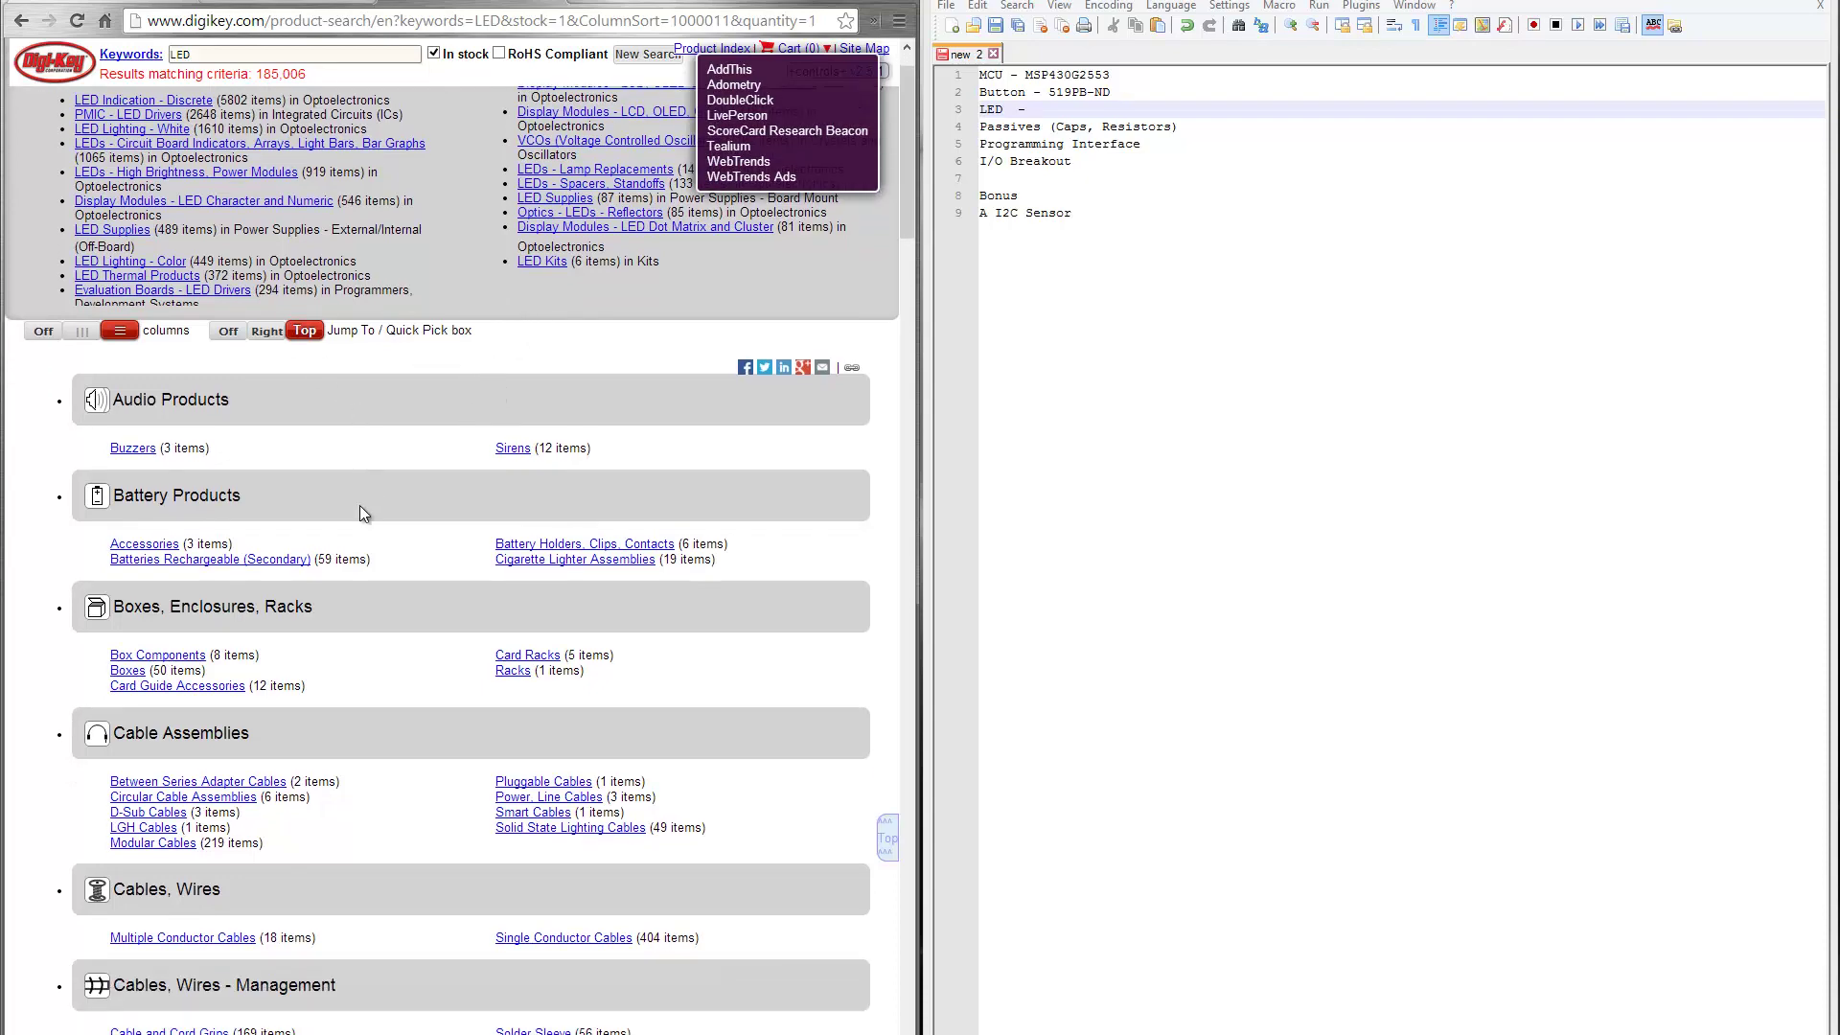
pyautogui.scroll(-12, 360, 504)
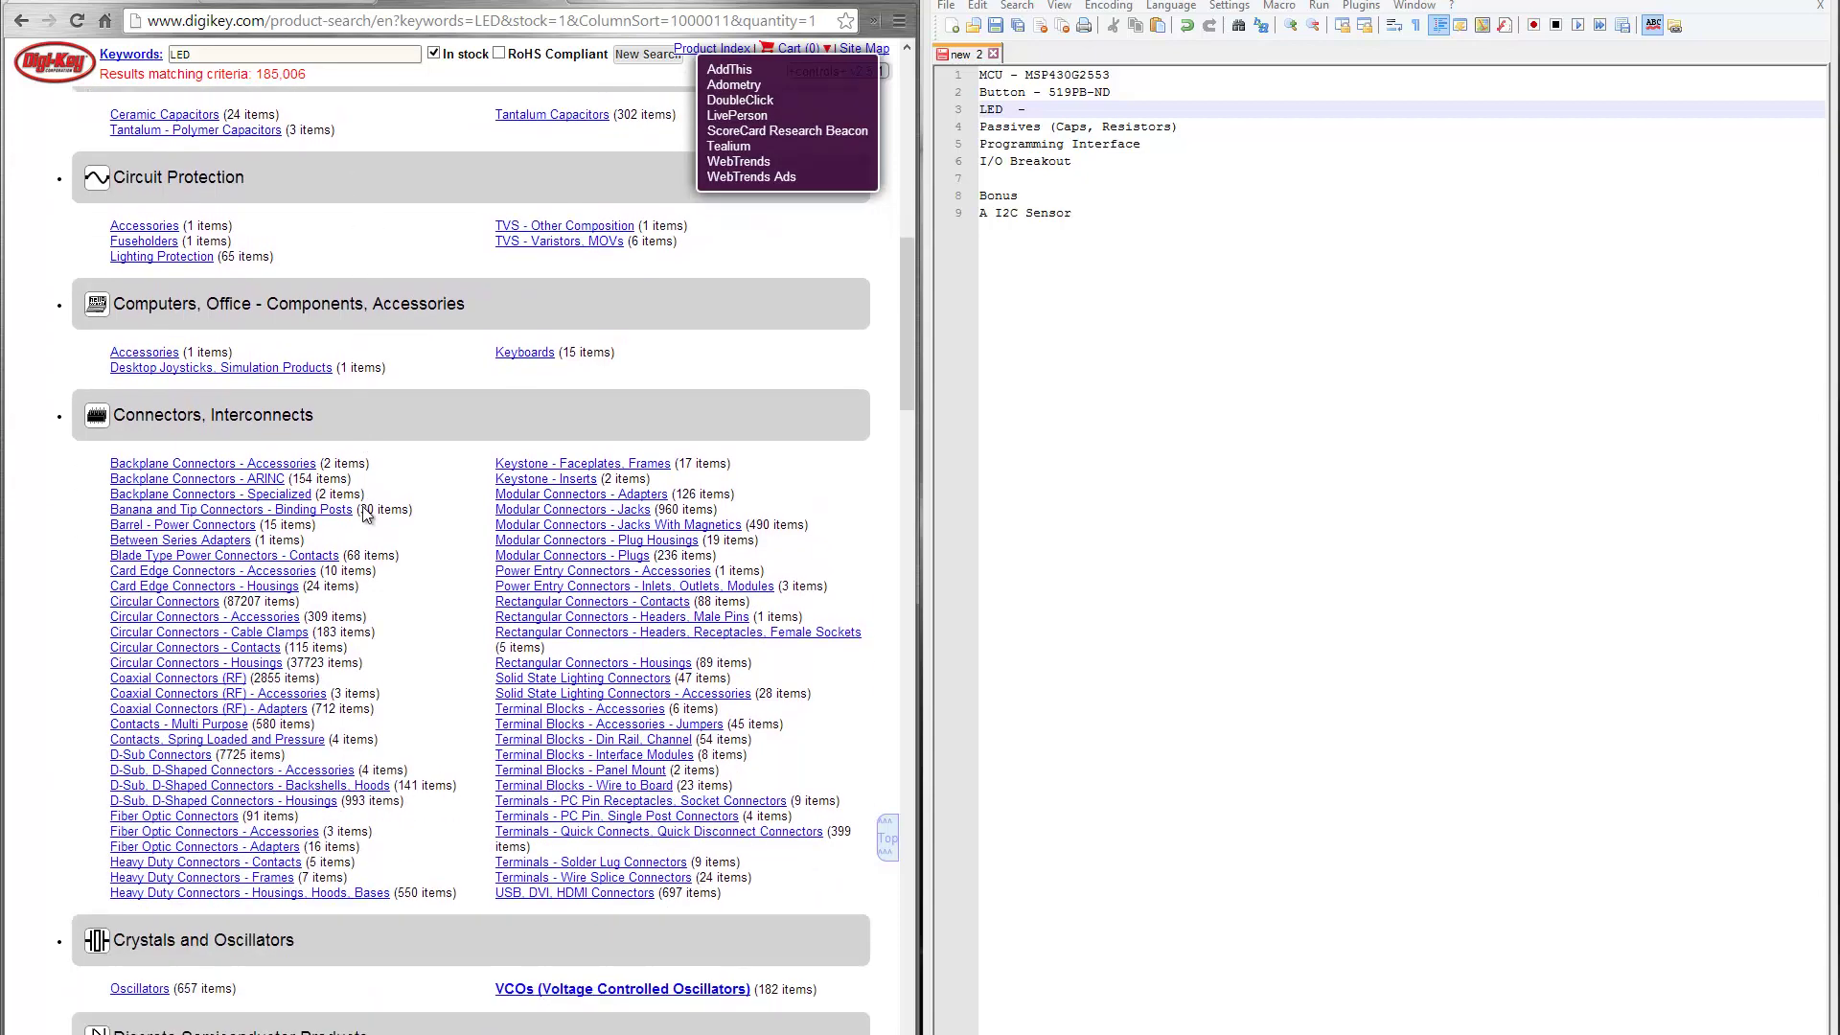
pyautogui.scroll(-12, 362, 506)
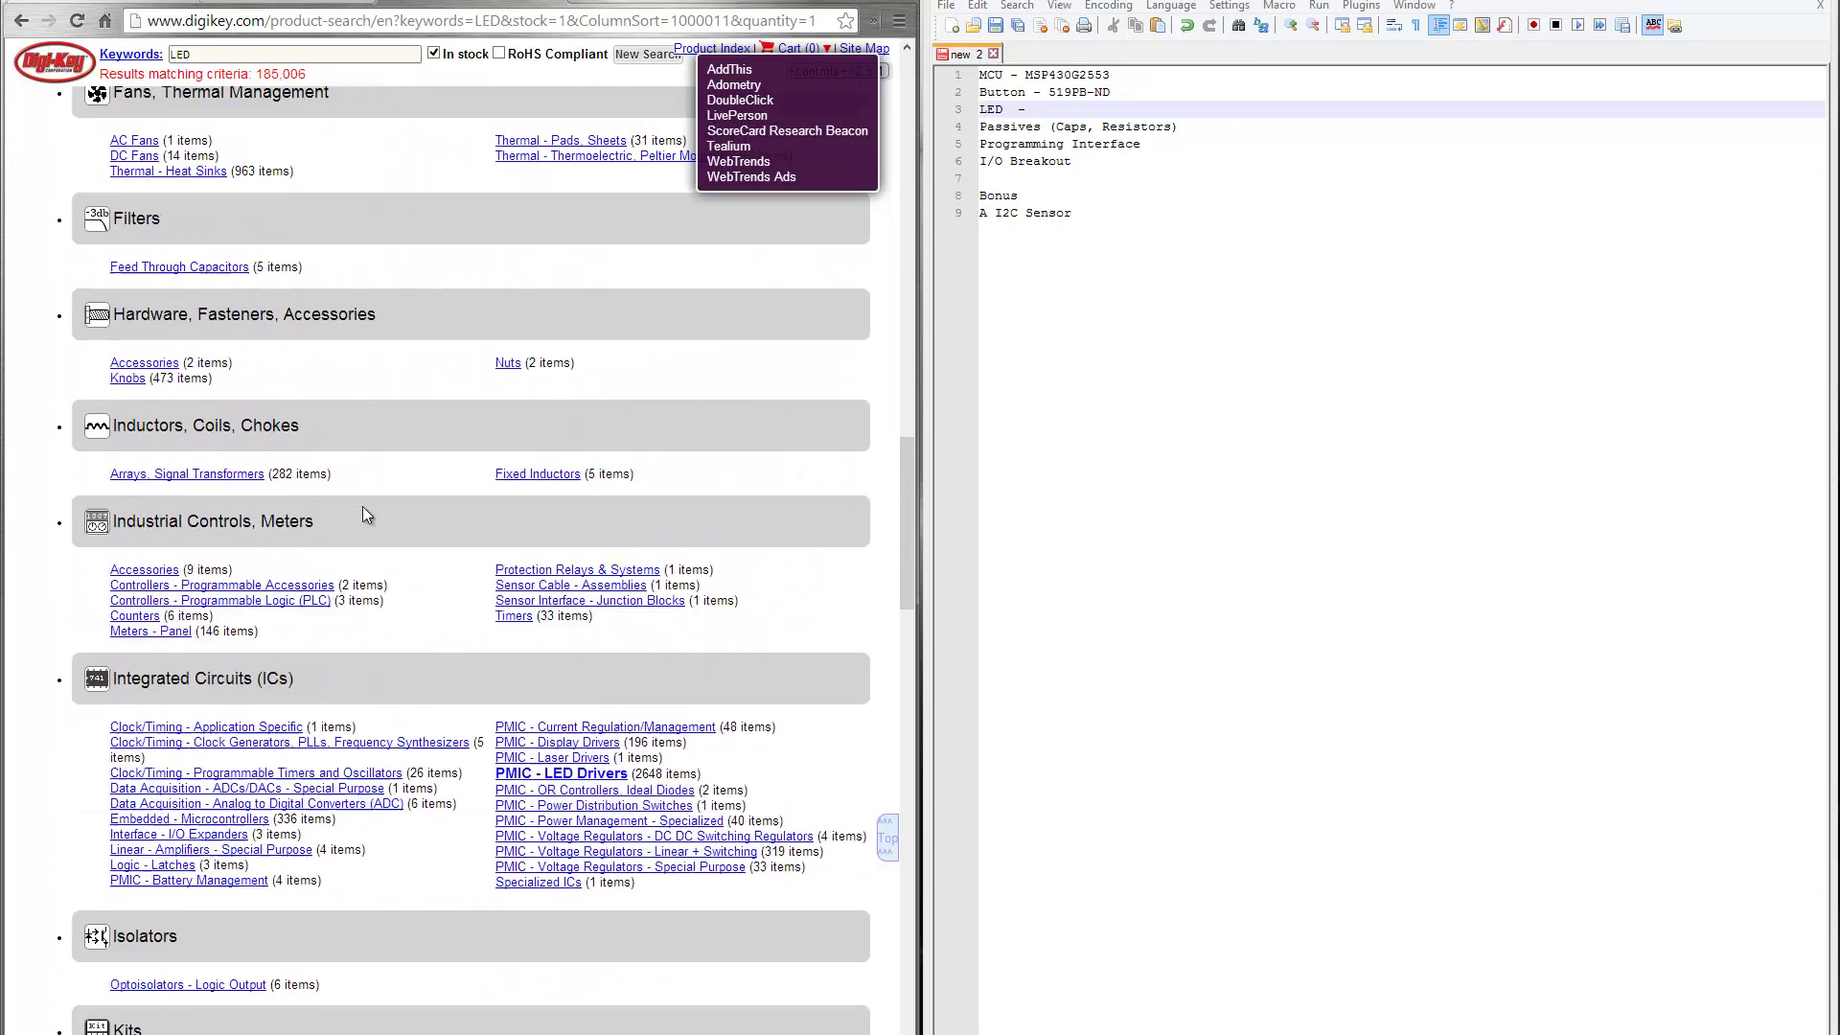
pyautogui.scroll(-4, 369, 499)
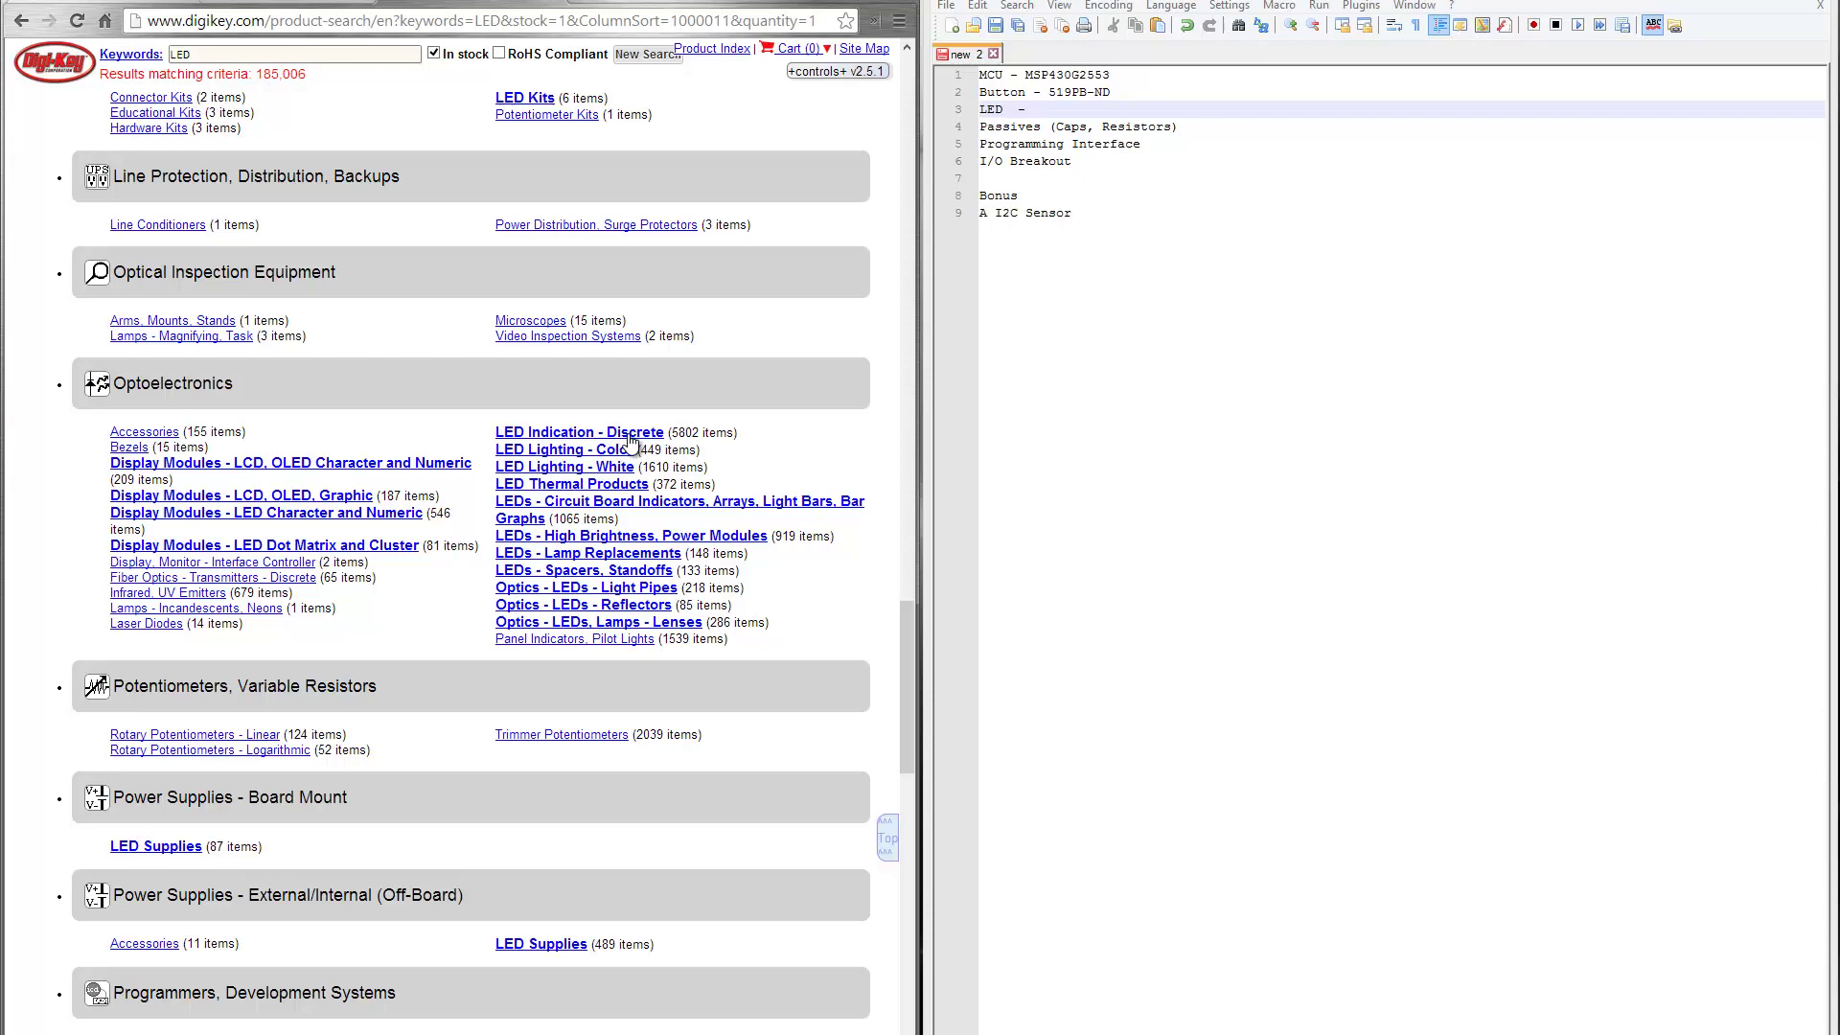
pyautogui.doubleClick(685, 433)
# Step: Open the LED Indication - Discrete listing (5,802 parts) and select Surface Mount mounting type
pyautogui.click(544, 434)
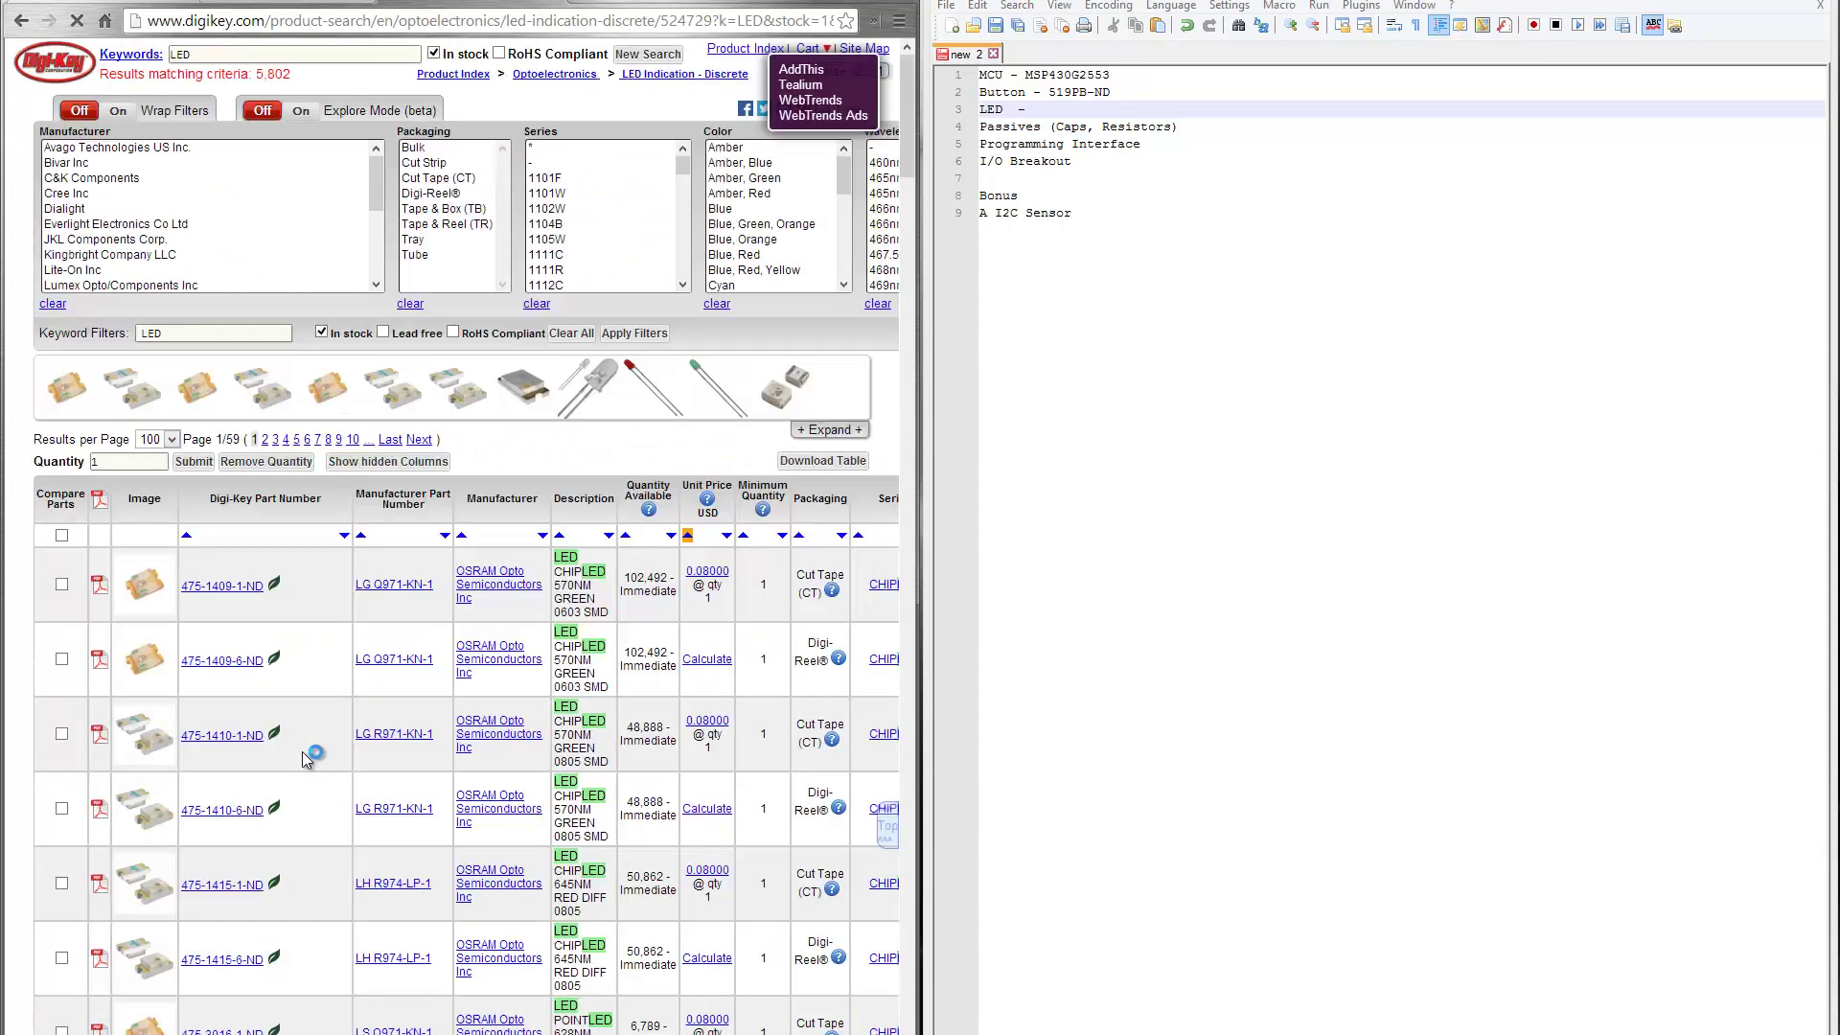
pyautogui.scroll(-4, 302, 751)
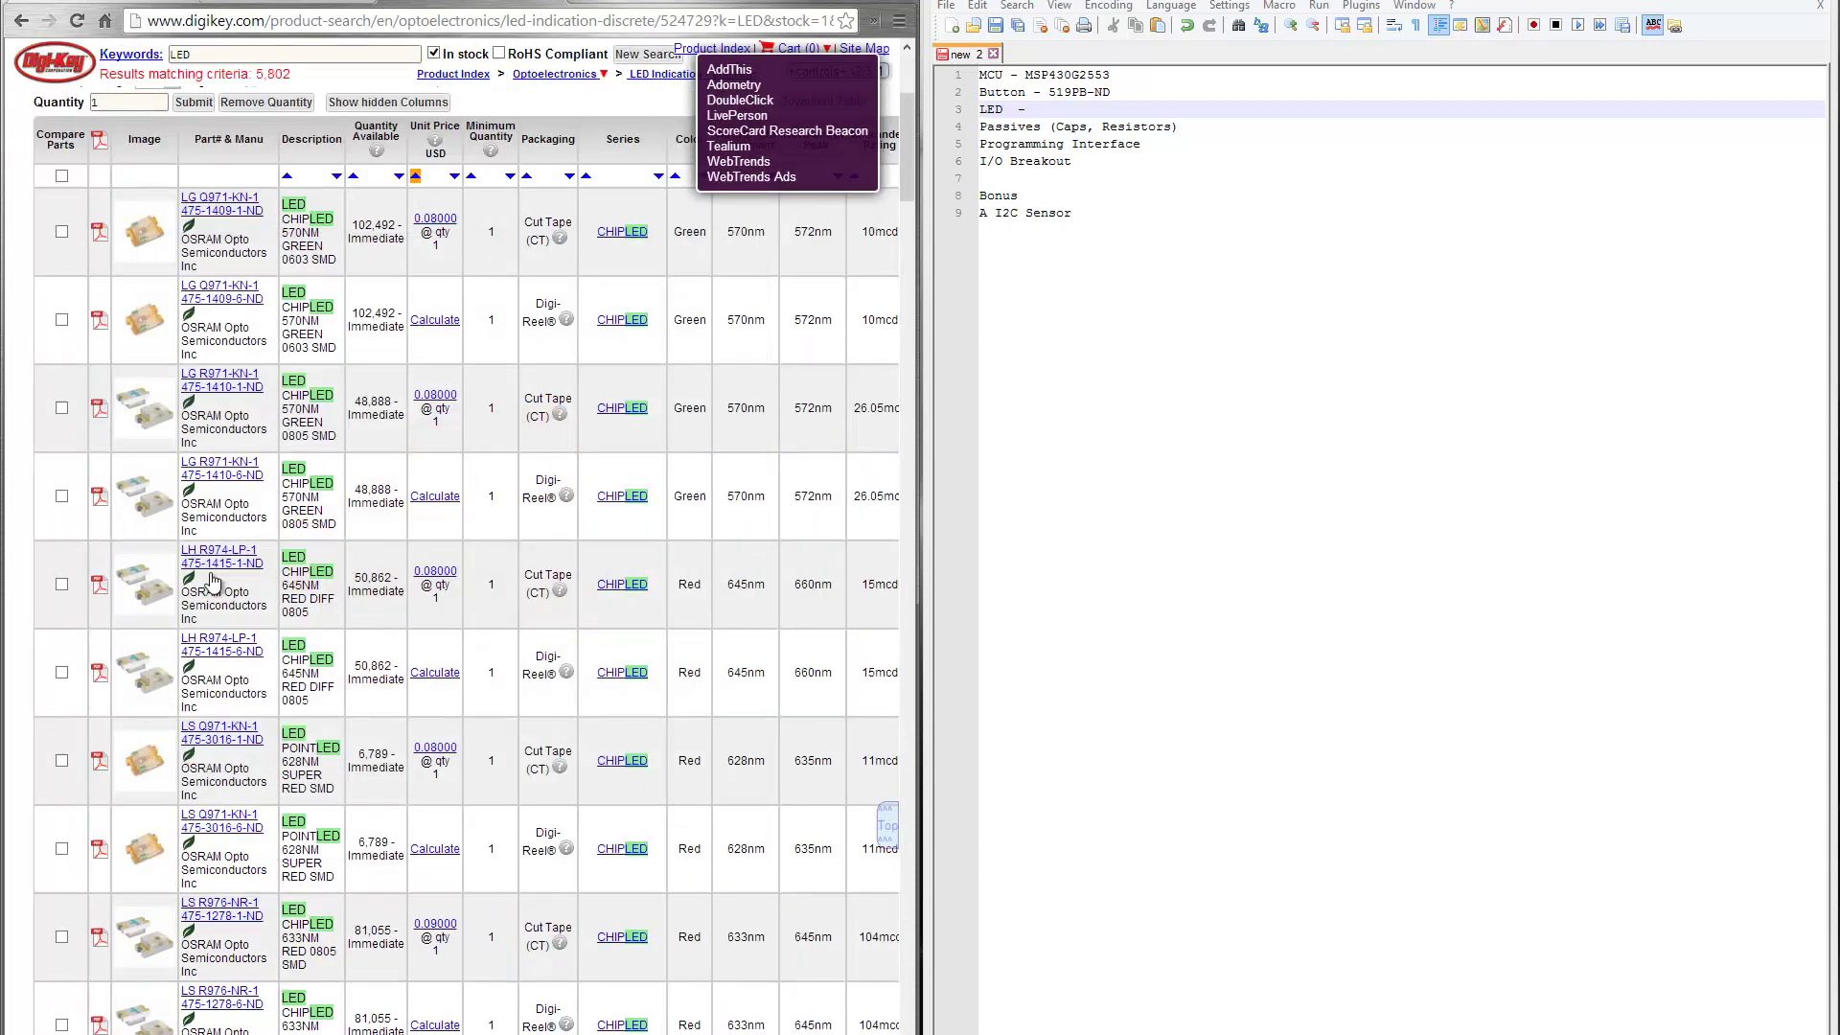
pyautogui.scroll(4, 213, 581)
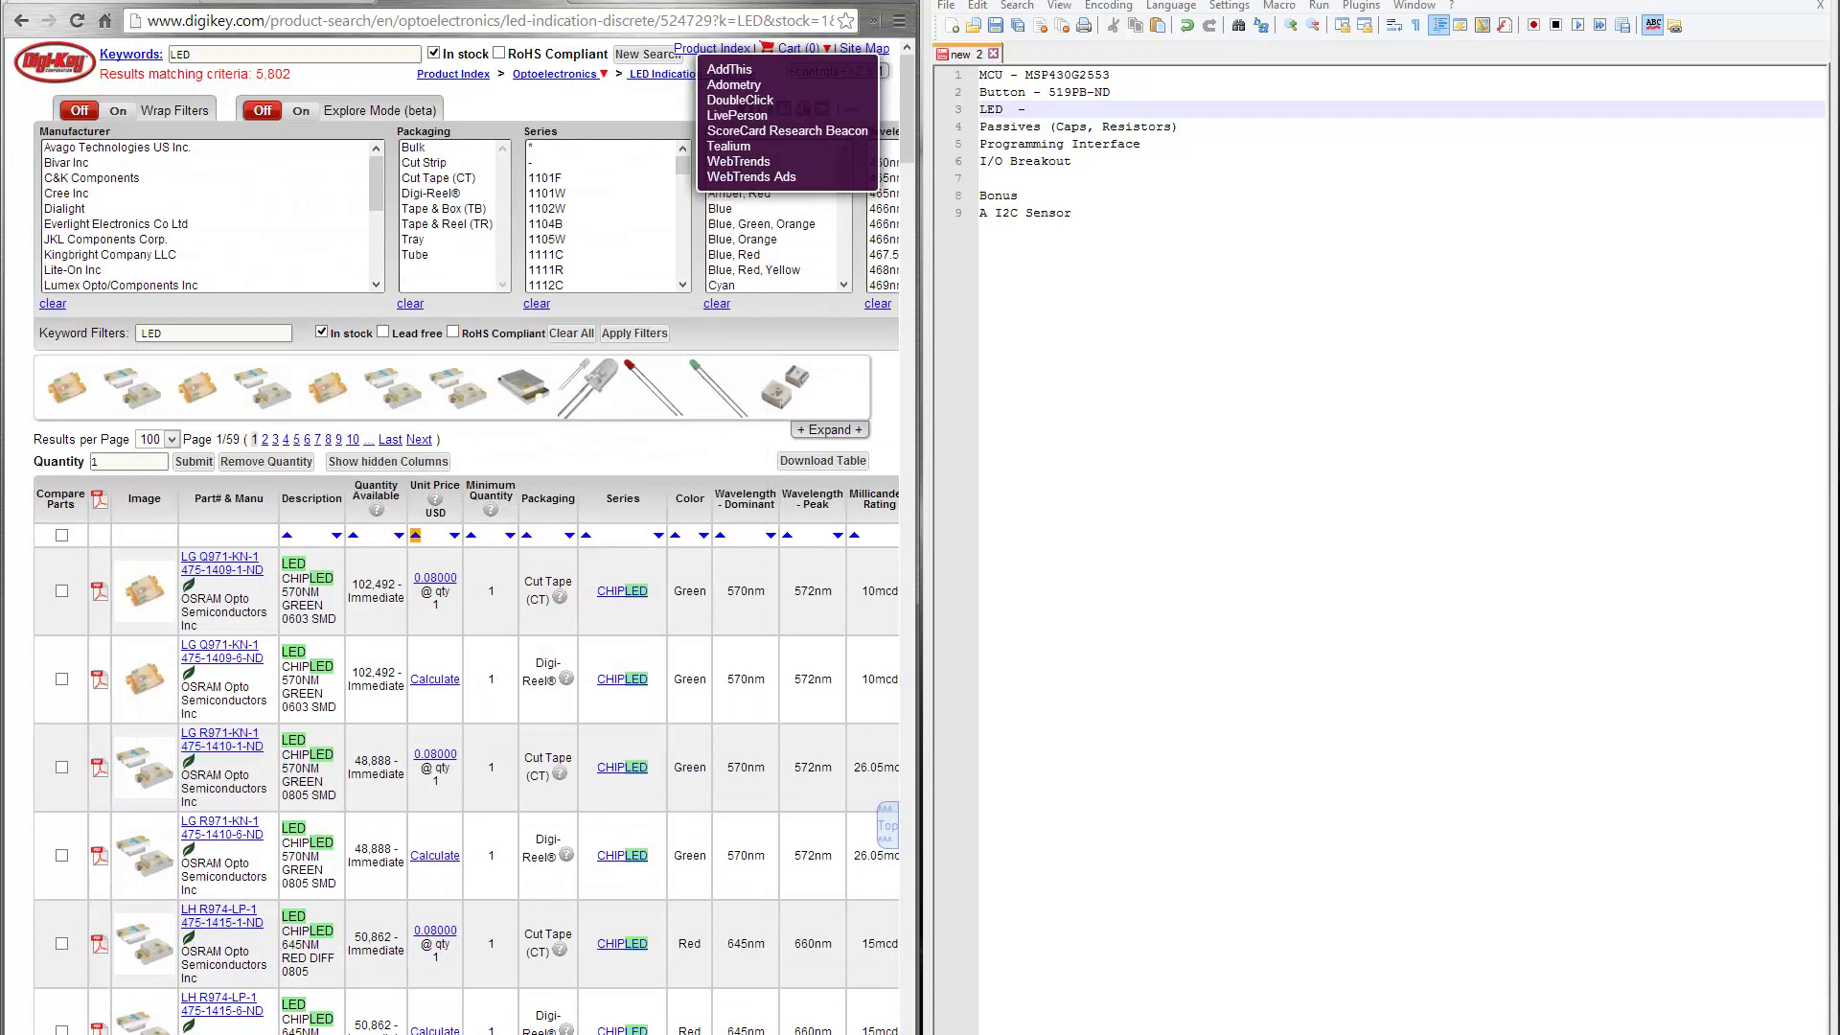
pyautogui.hscroll(8, 460, 566)
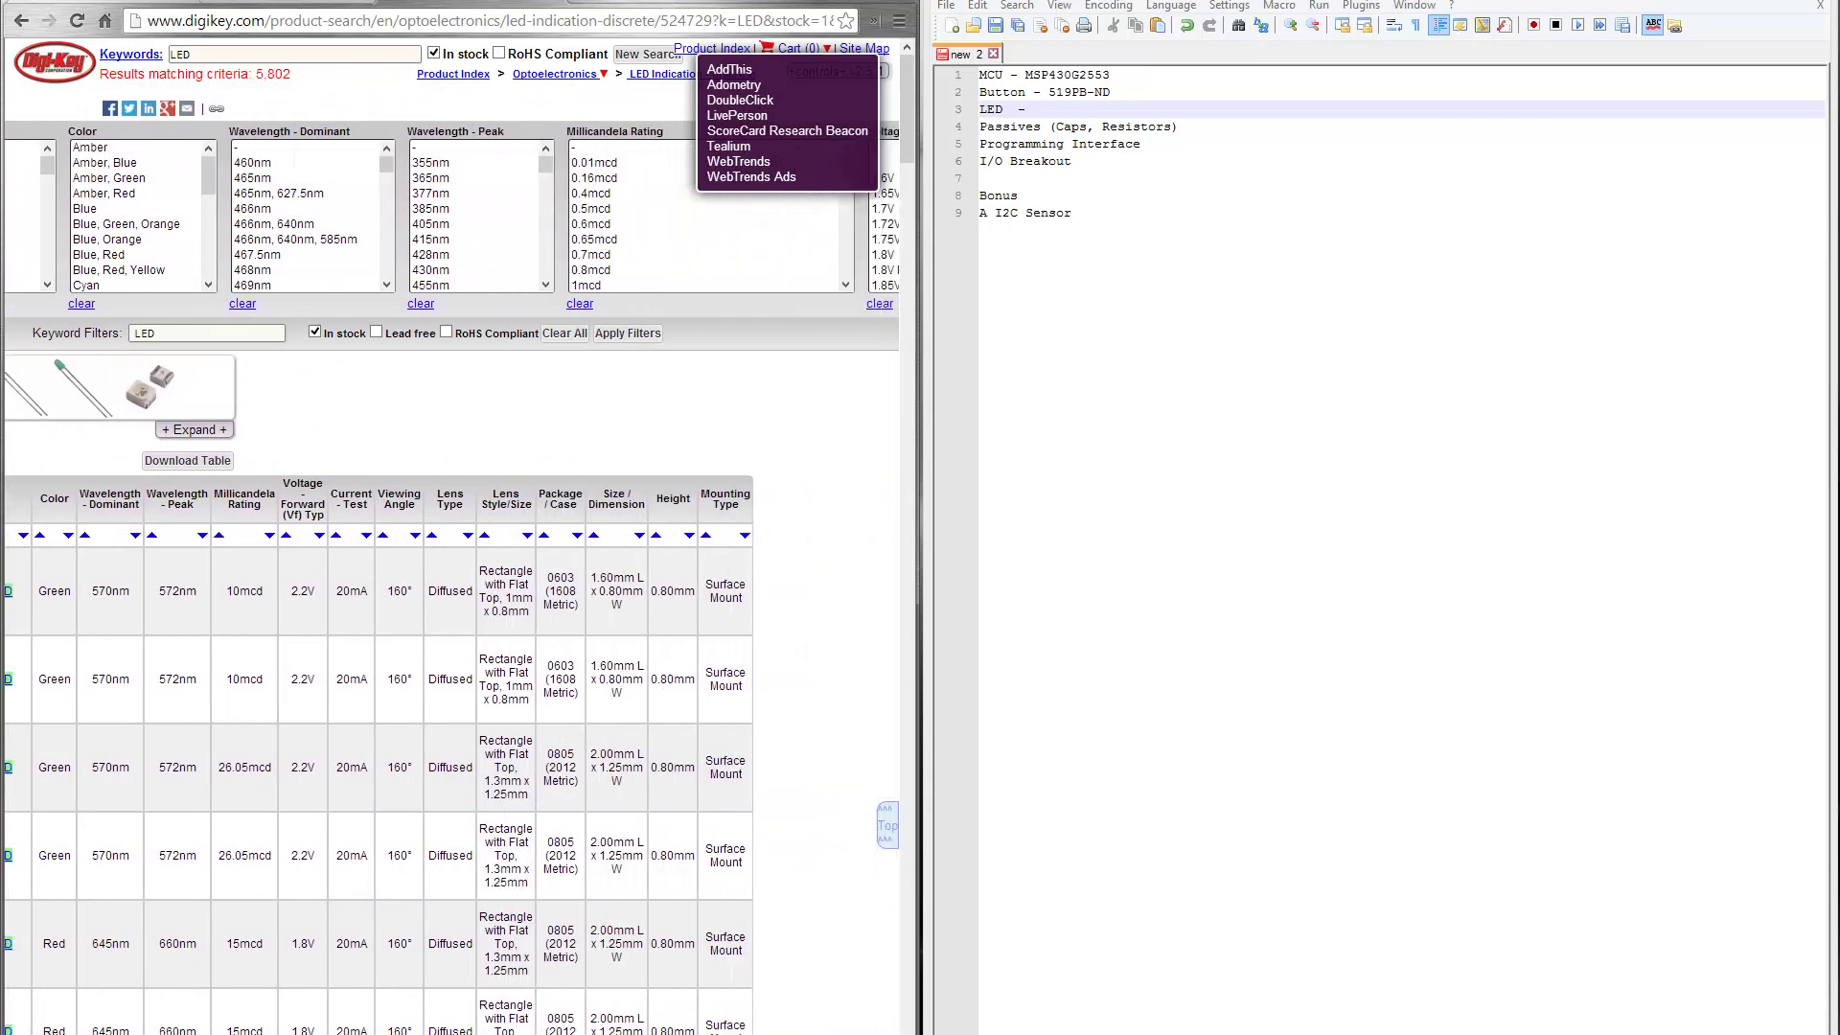
pyautogui.hscroll(6, 702, 1032)
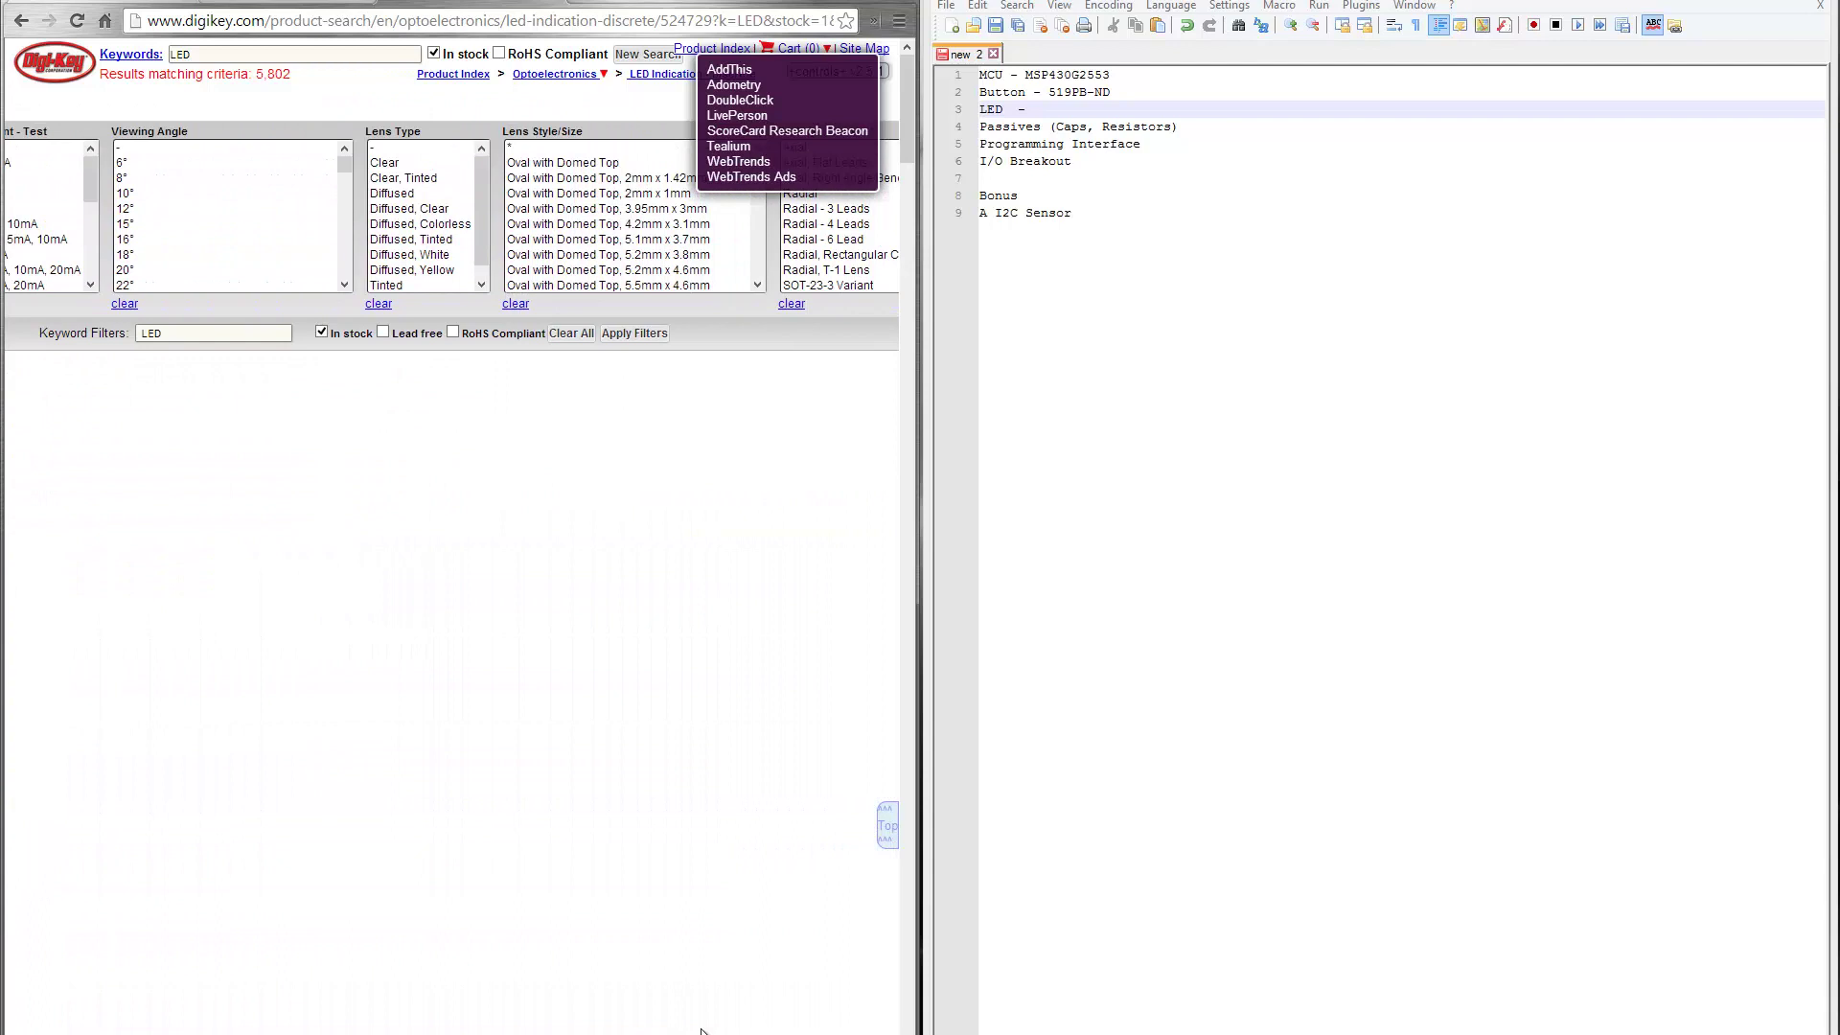
pyautogui.hscroll(6, 703, 1033)
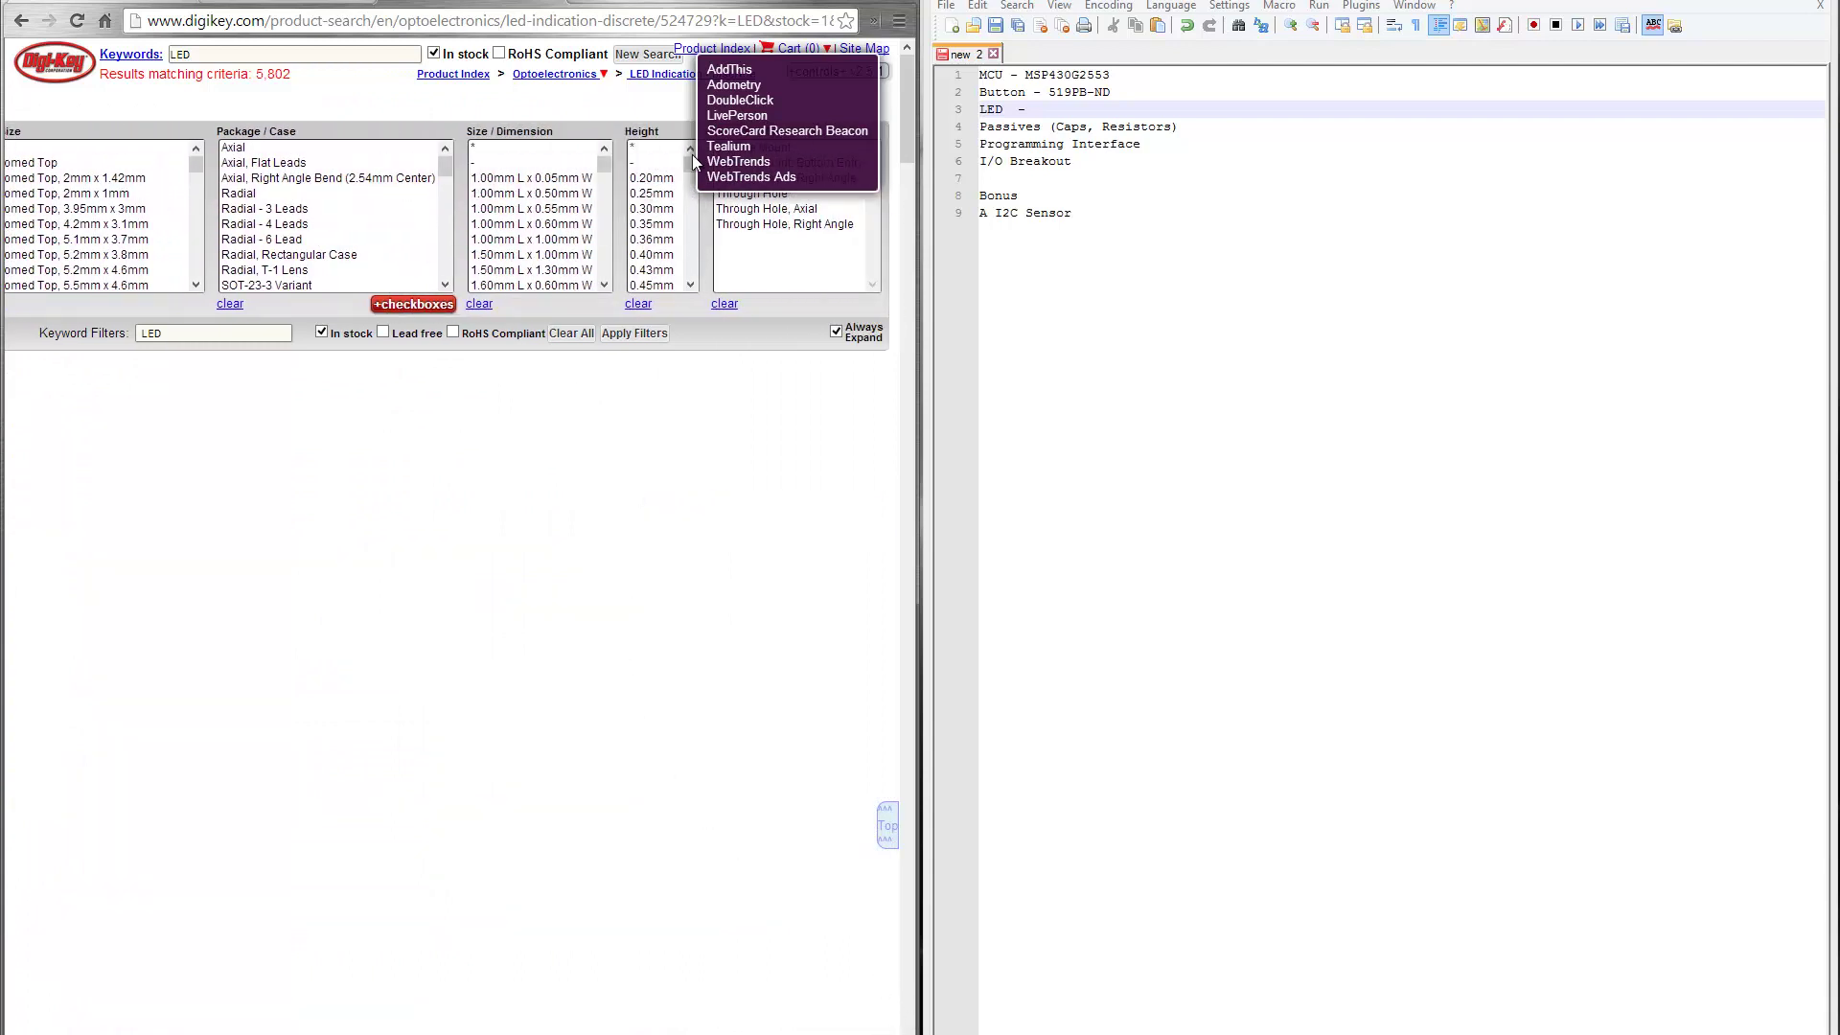
pyautogui.click(769, 149)
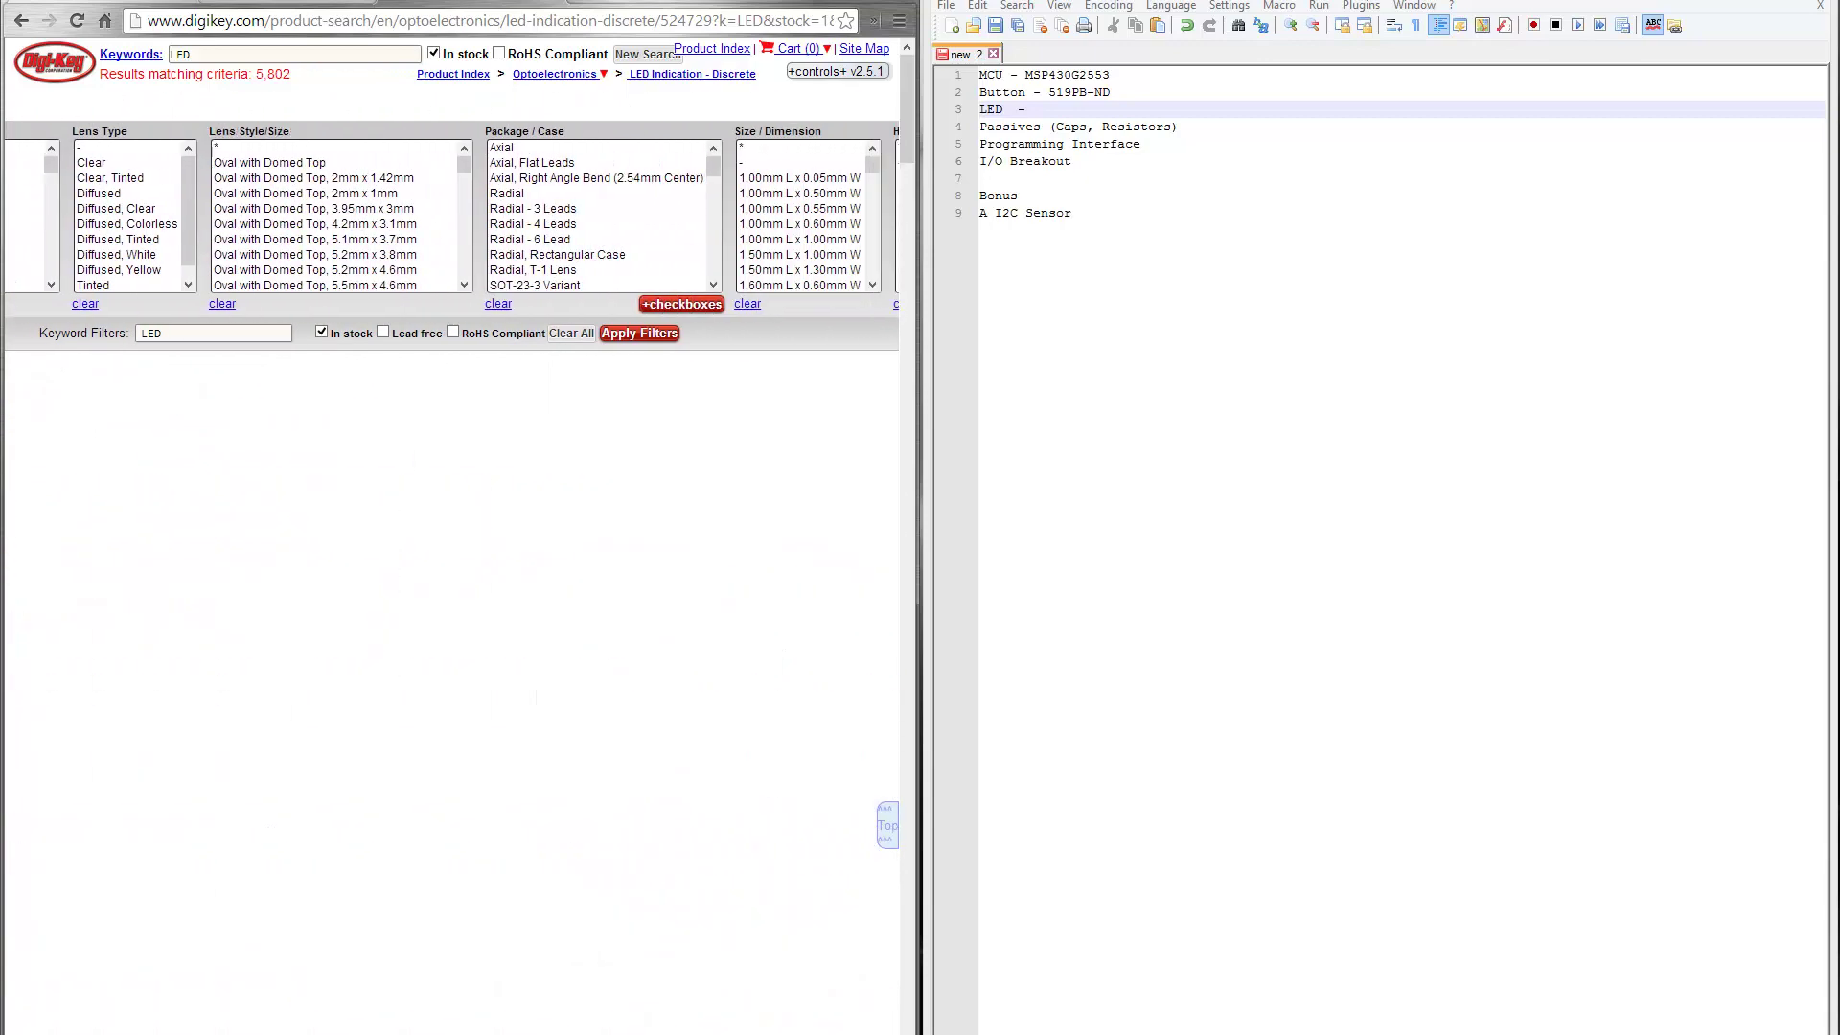
pyautogui.scroll(-8, 536, 250)
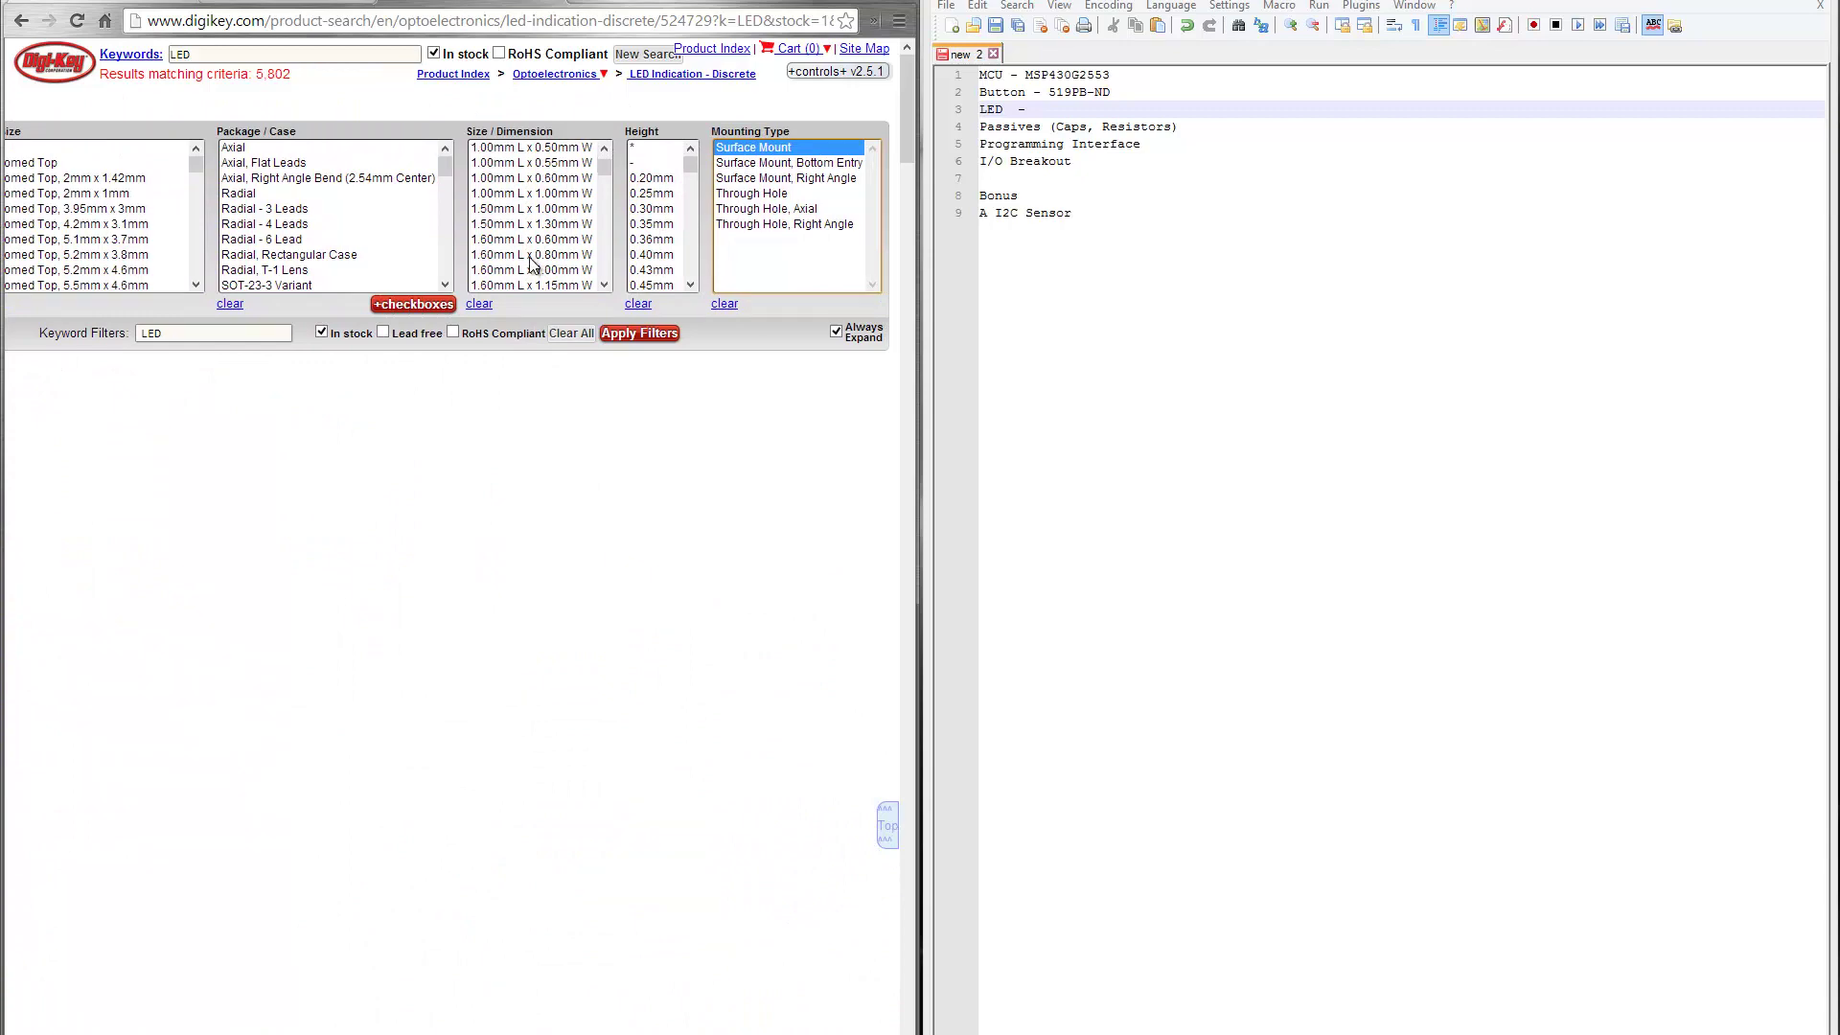
pyautogui.scroll(-5, 546, 218)
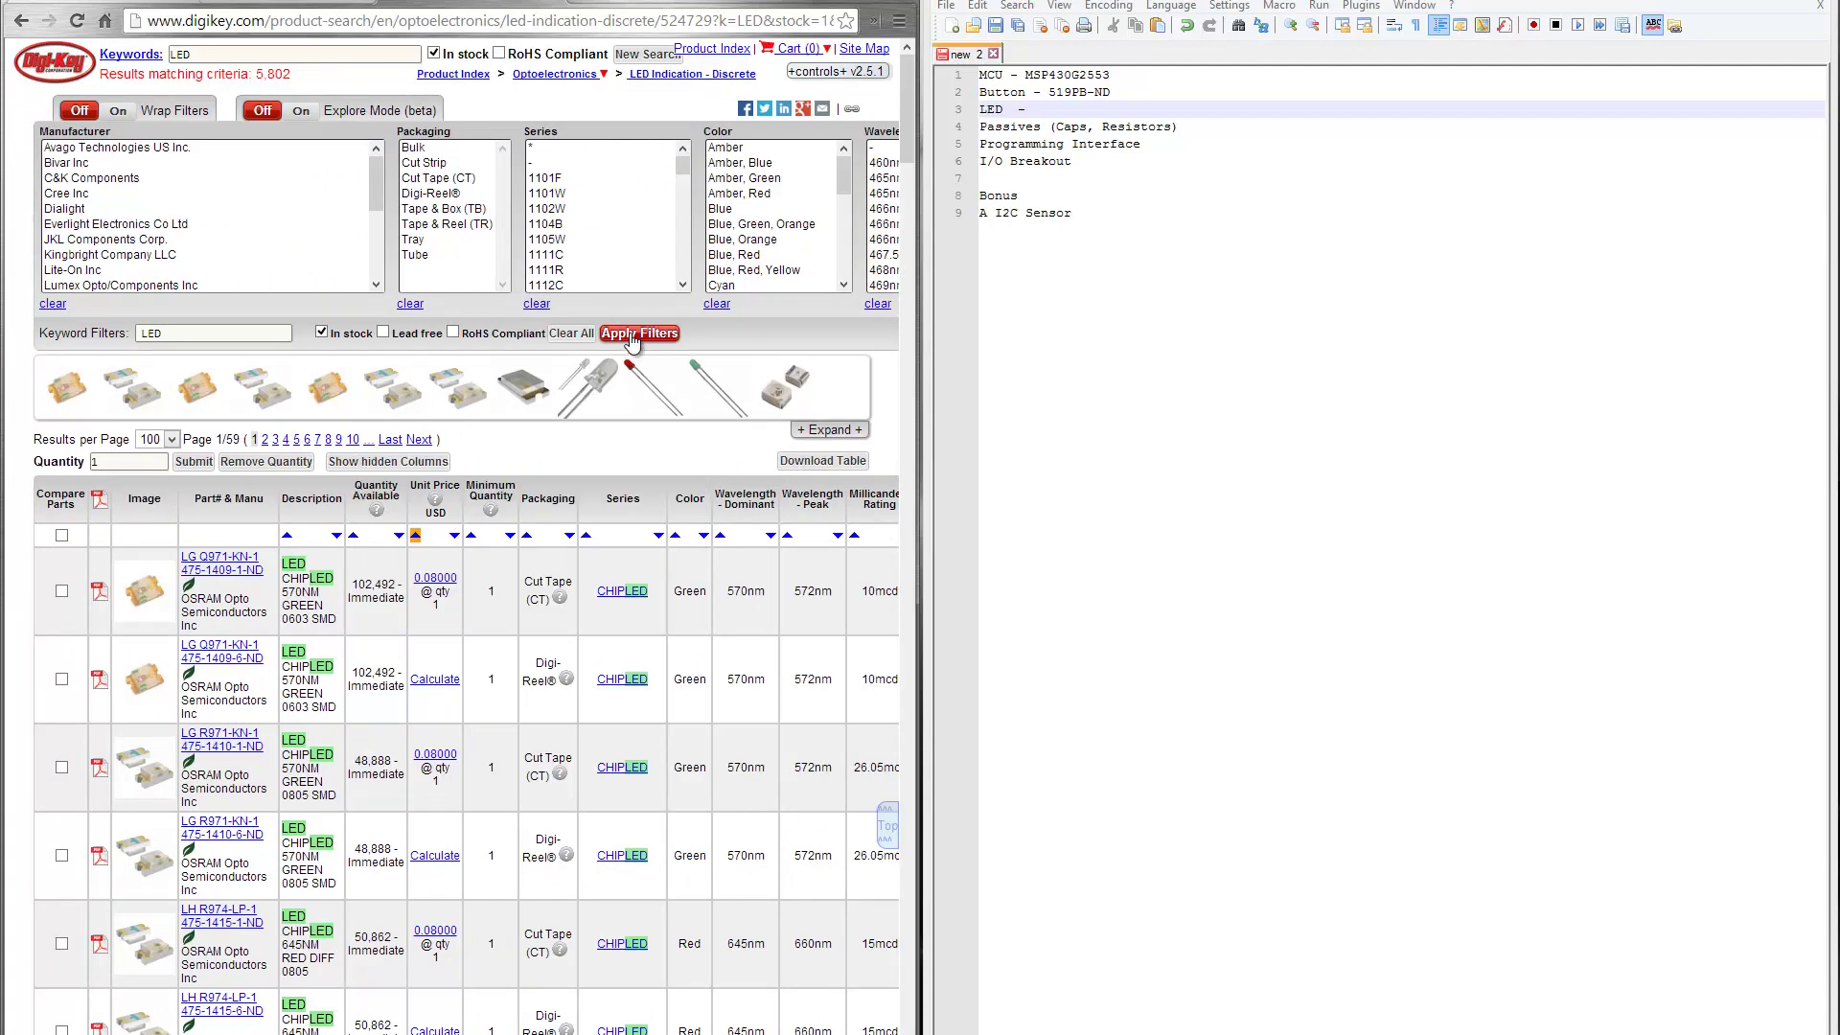
# Step: Apply Surface Mount, then limit packaging to Cut Strip and Cut Tape (CT)
pyautogui.click(632, 335)
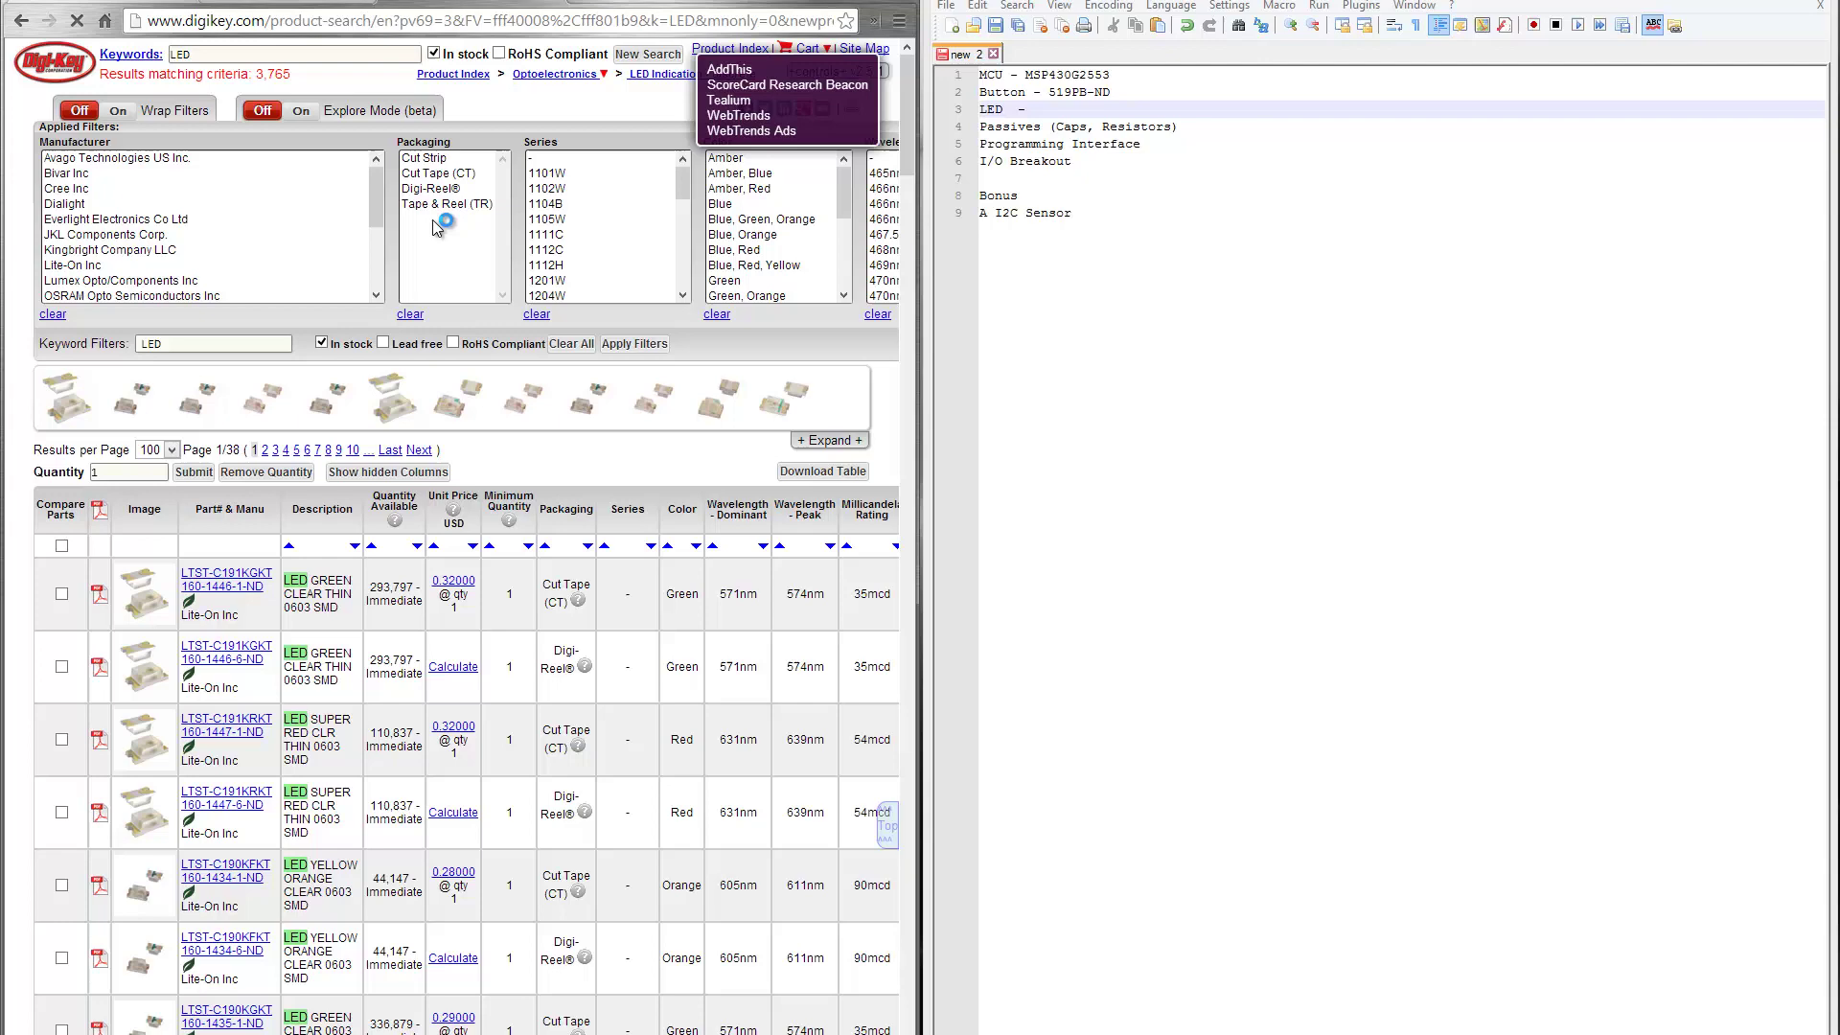
pyautogui.click(424, 158)
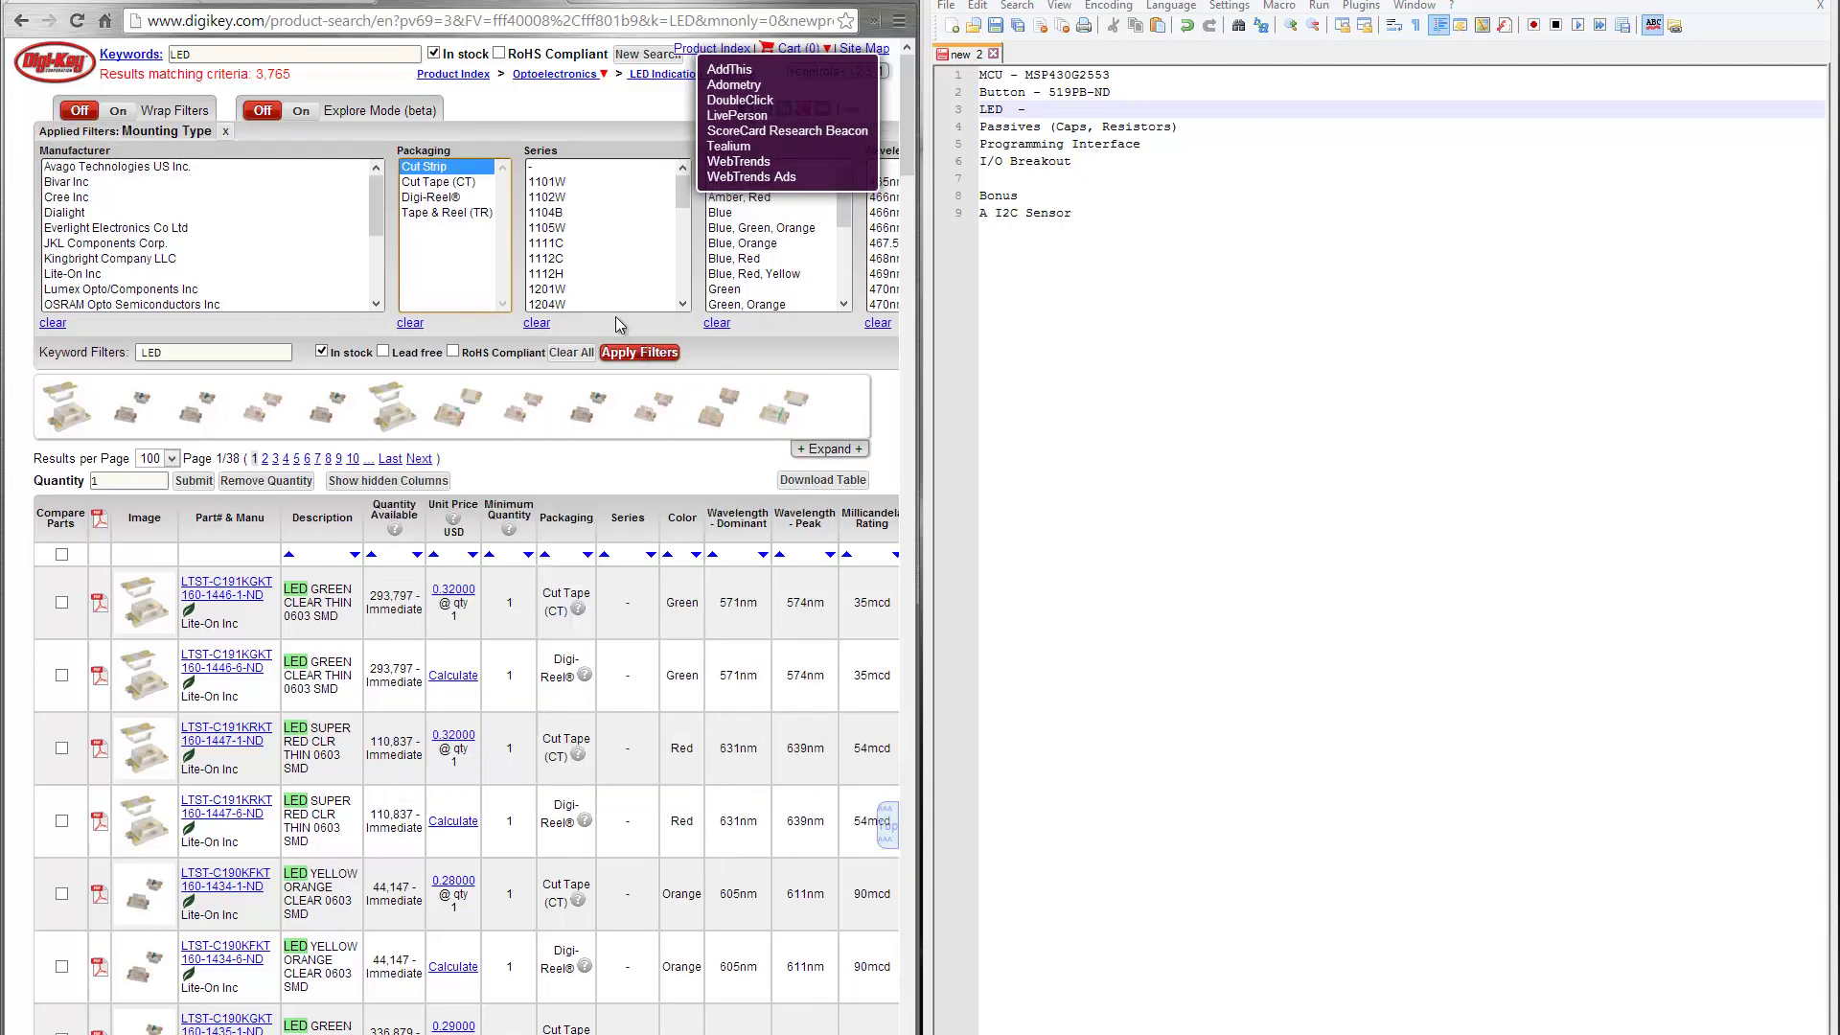
pyautogui.keyDown('ctrl'); pyautogui.click(450, 182); pyautogui.keyUp('ctrl')
pyautogui.click(633, 353)
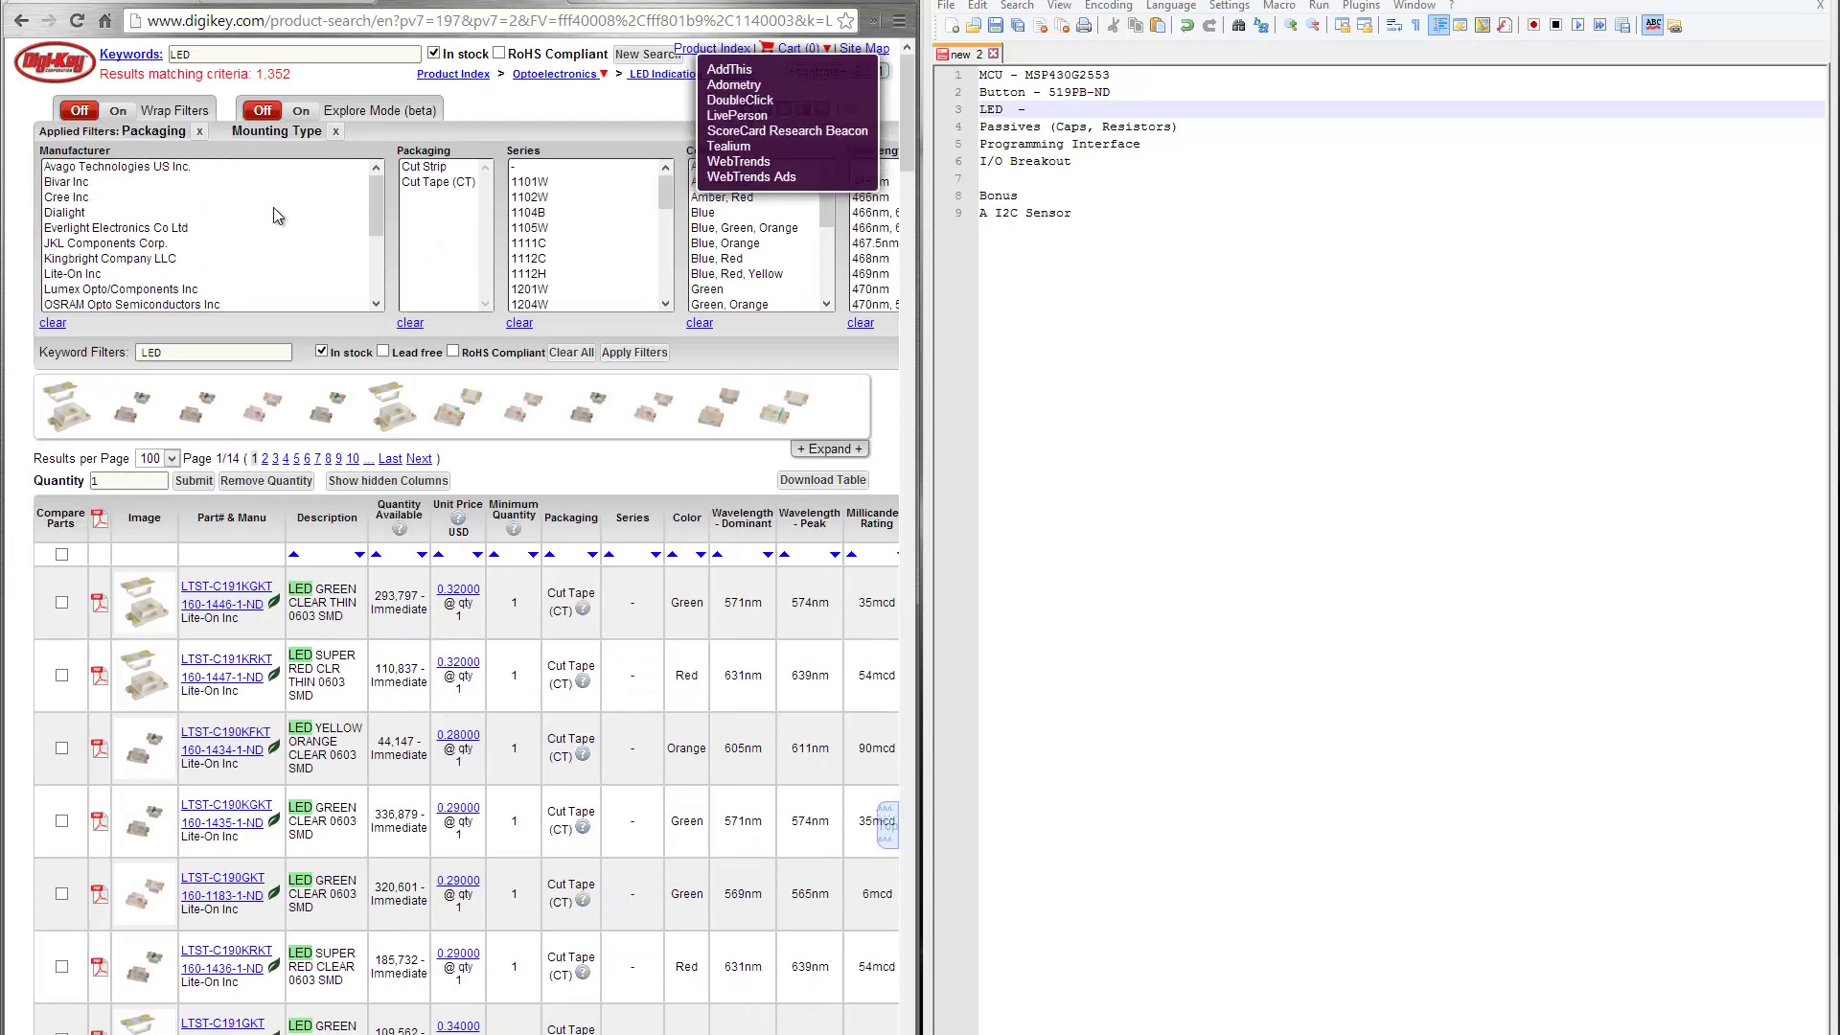
# Step: Restrict the manufacturer to Lite-On Inc, leaving 105 LEDs
pyautogui.moveTo(372, 203); pyautogui.dragTo(372, 220)
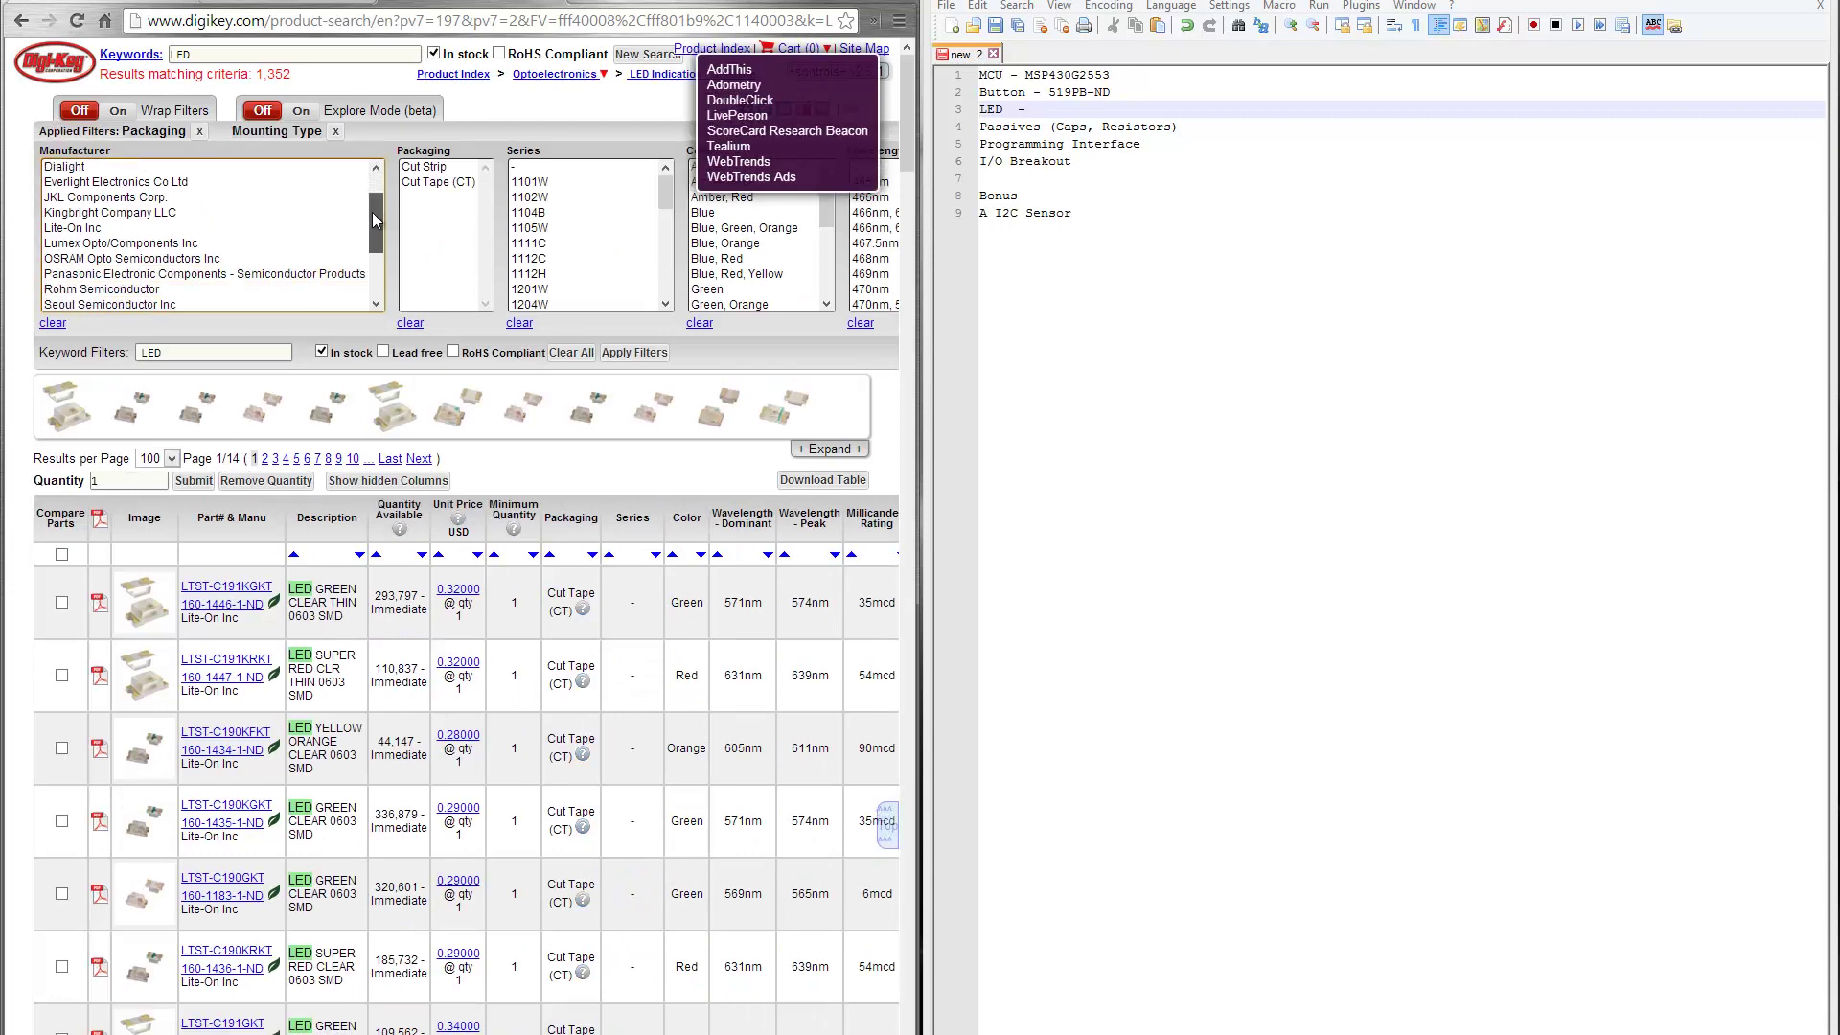
pyautogui.click(91, 229)
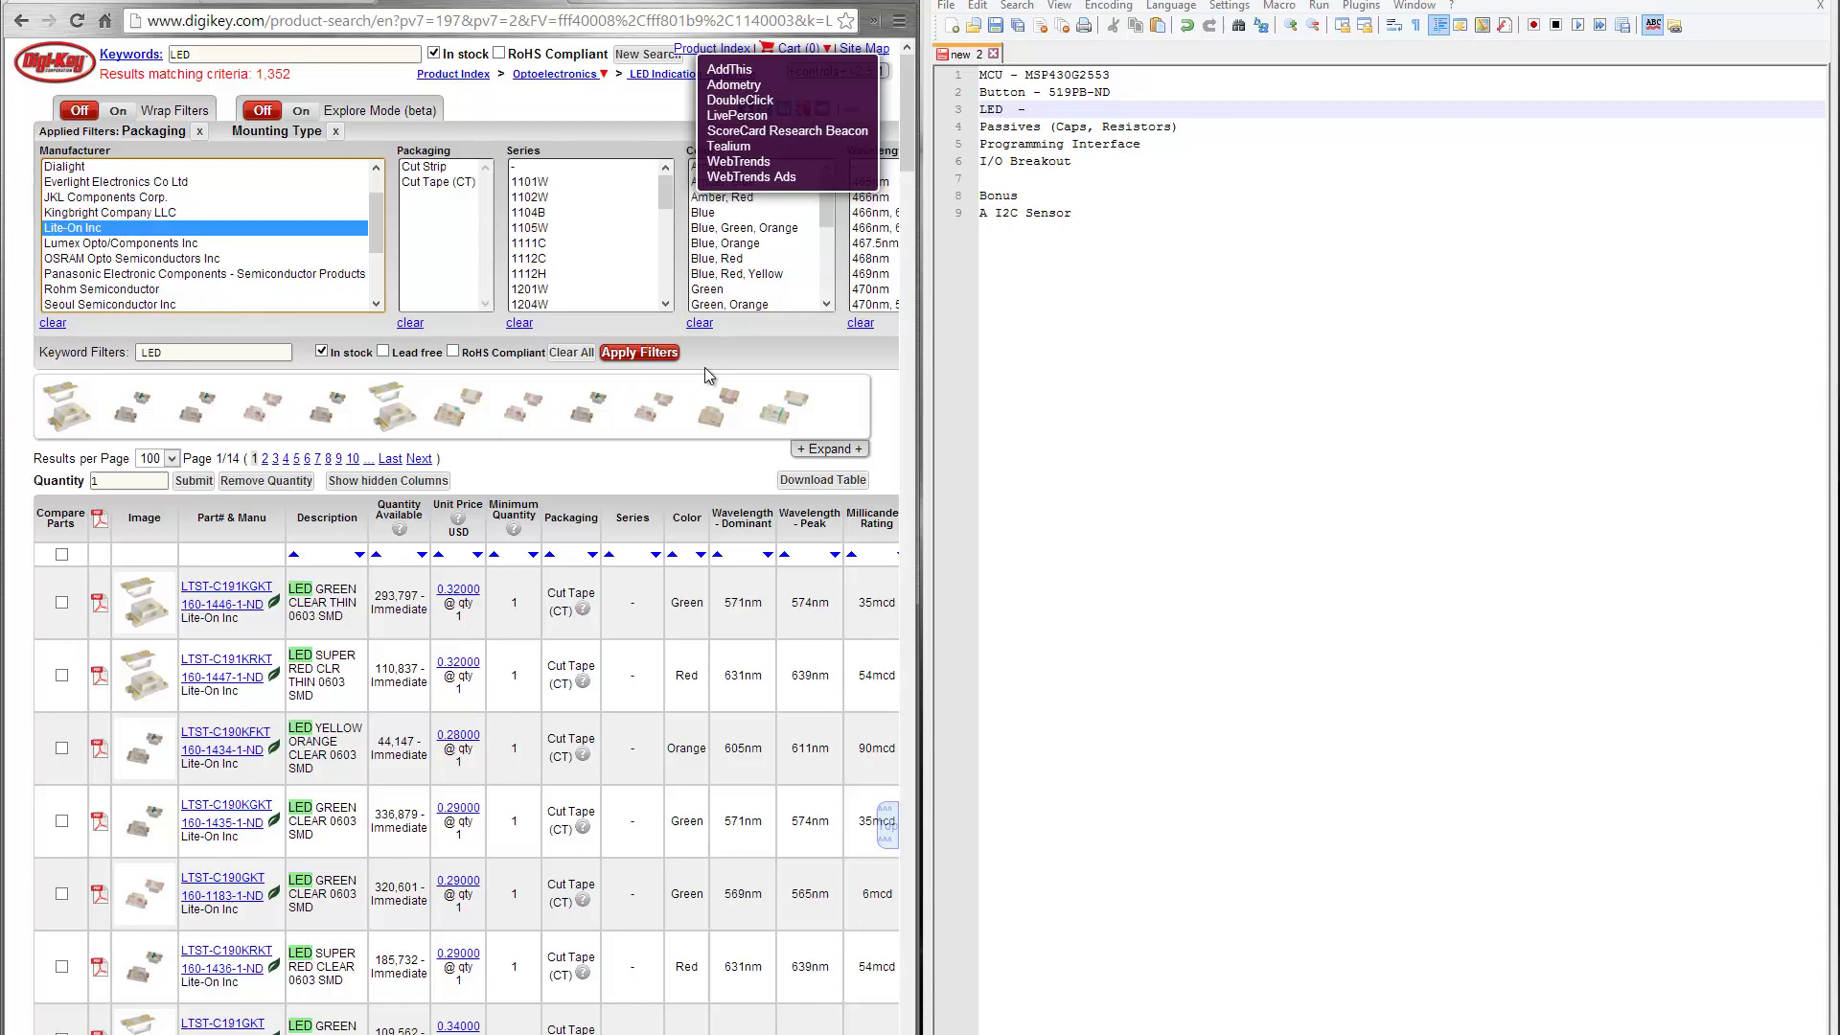
pyautogui.click(640, 353)
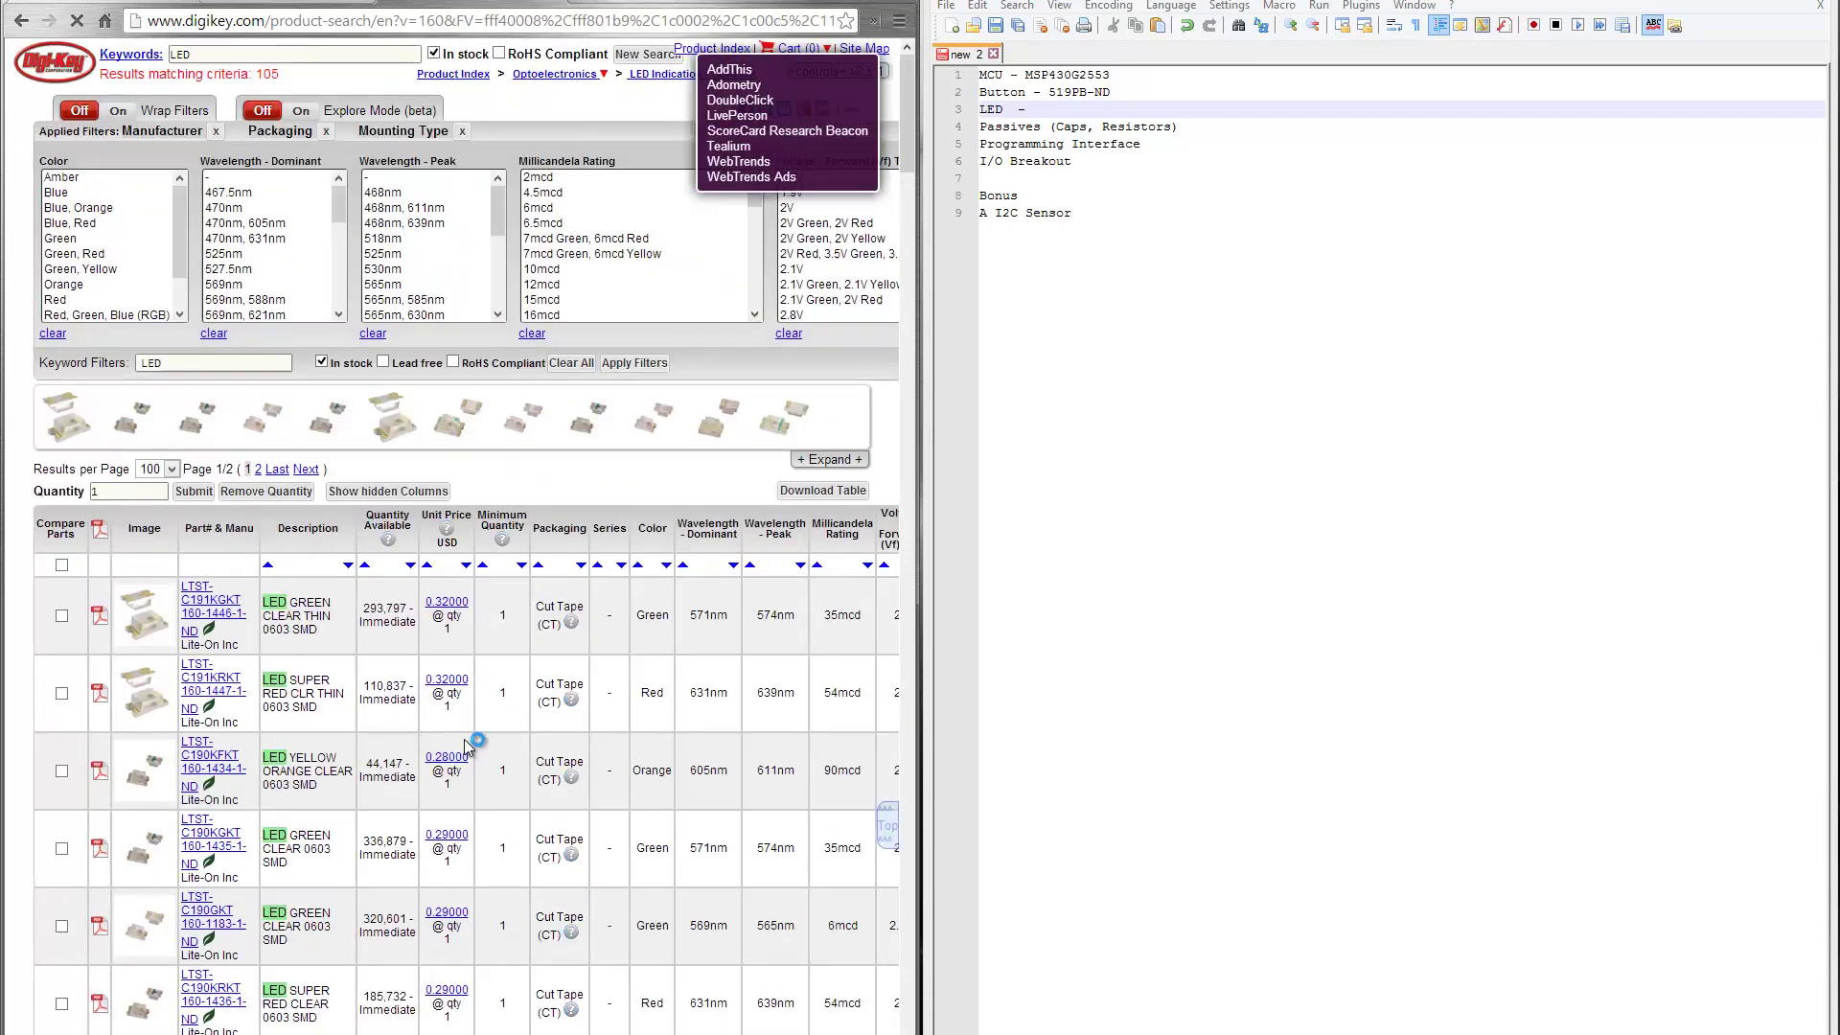
# Step: Check the first LED's Package / Case size, 0603, in the results table
pyautogui.scroll(-3, 413, 767)
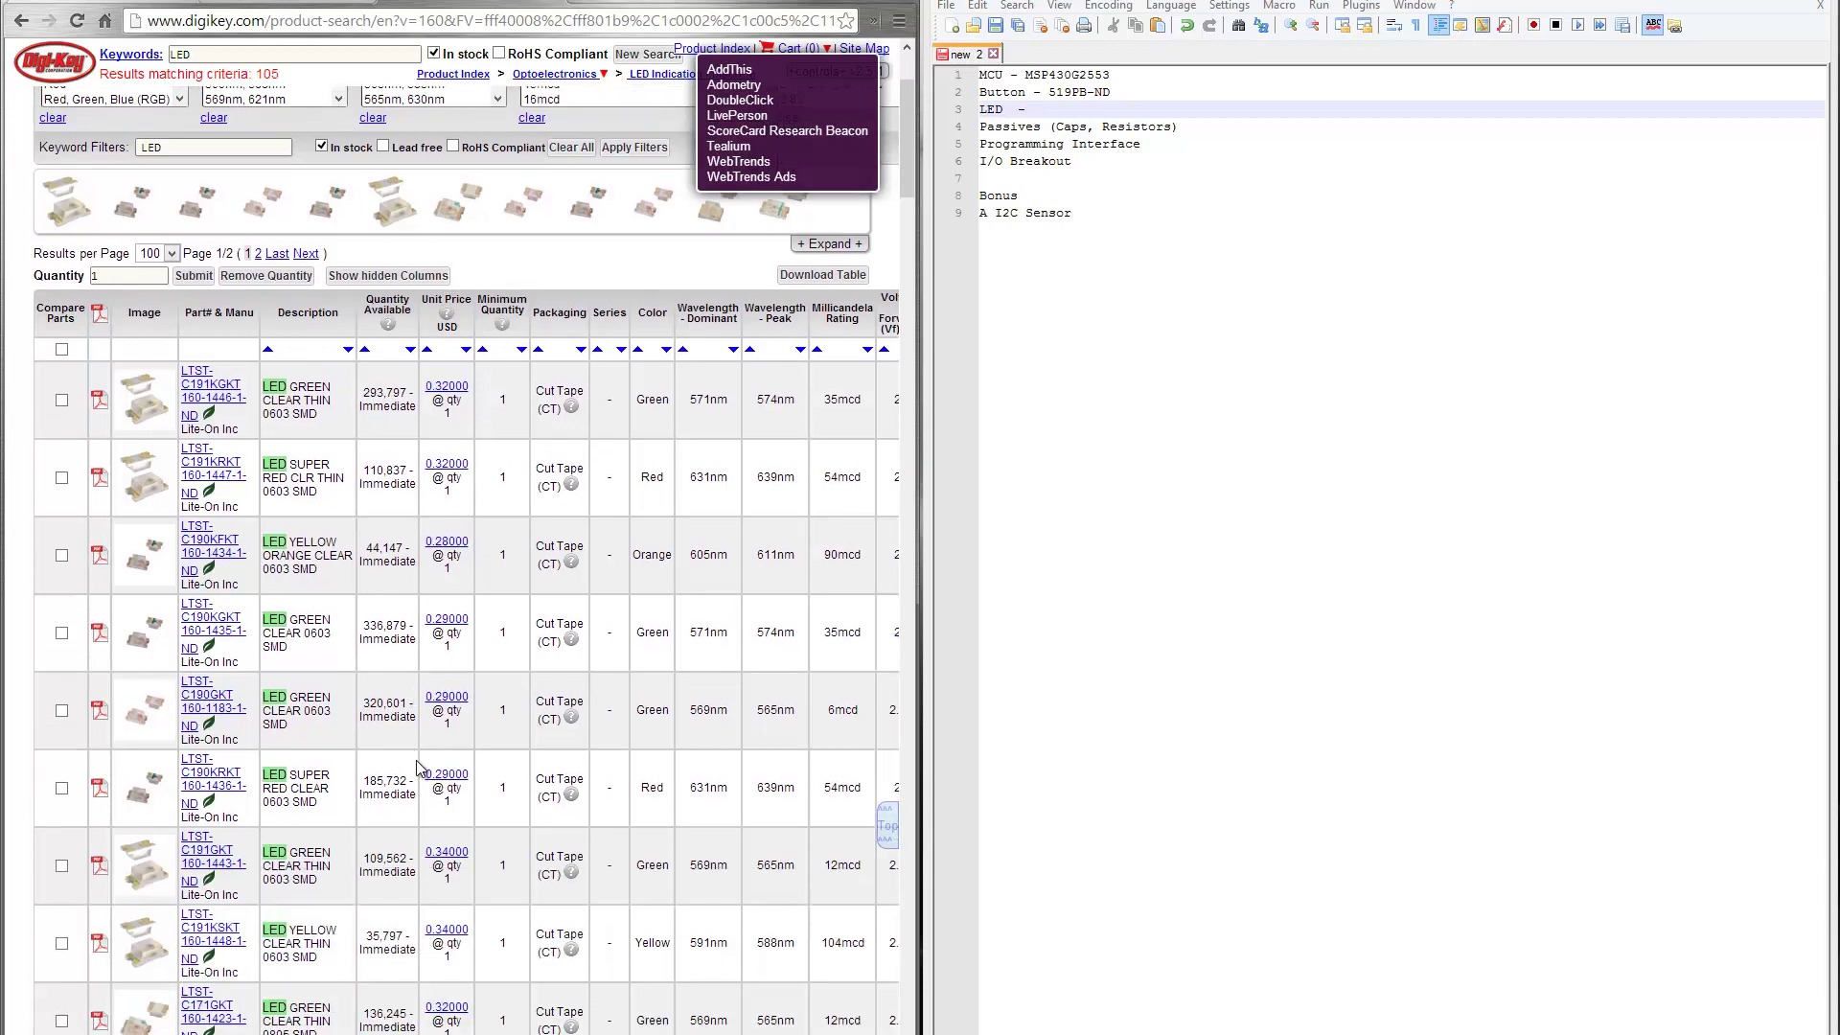
pyautogui.hscroll(6, 451, 632)
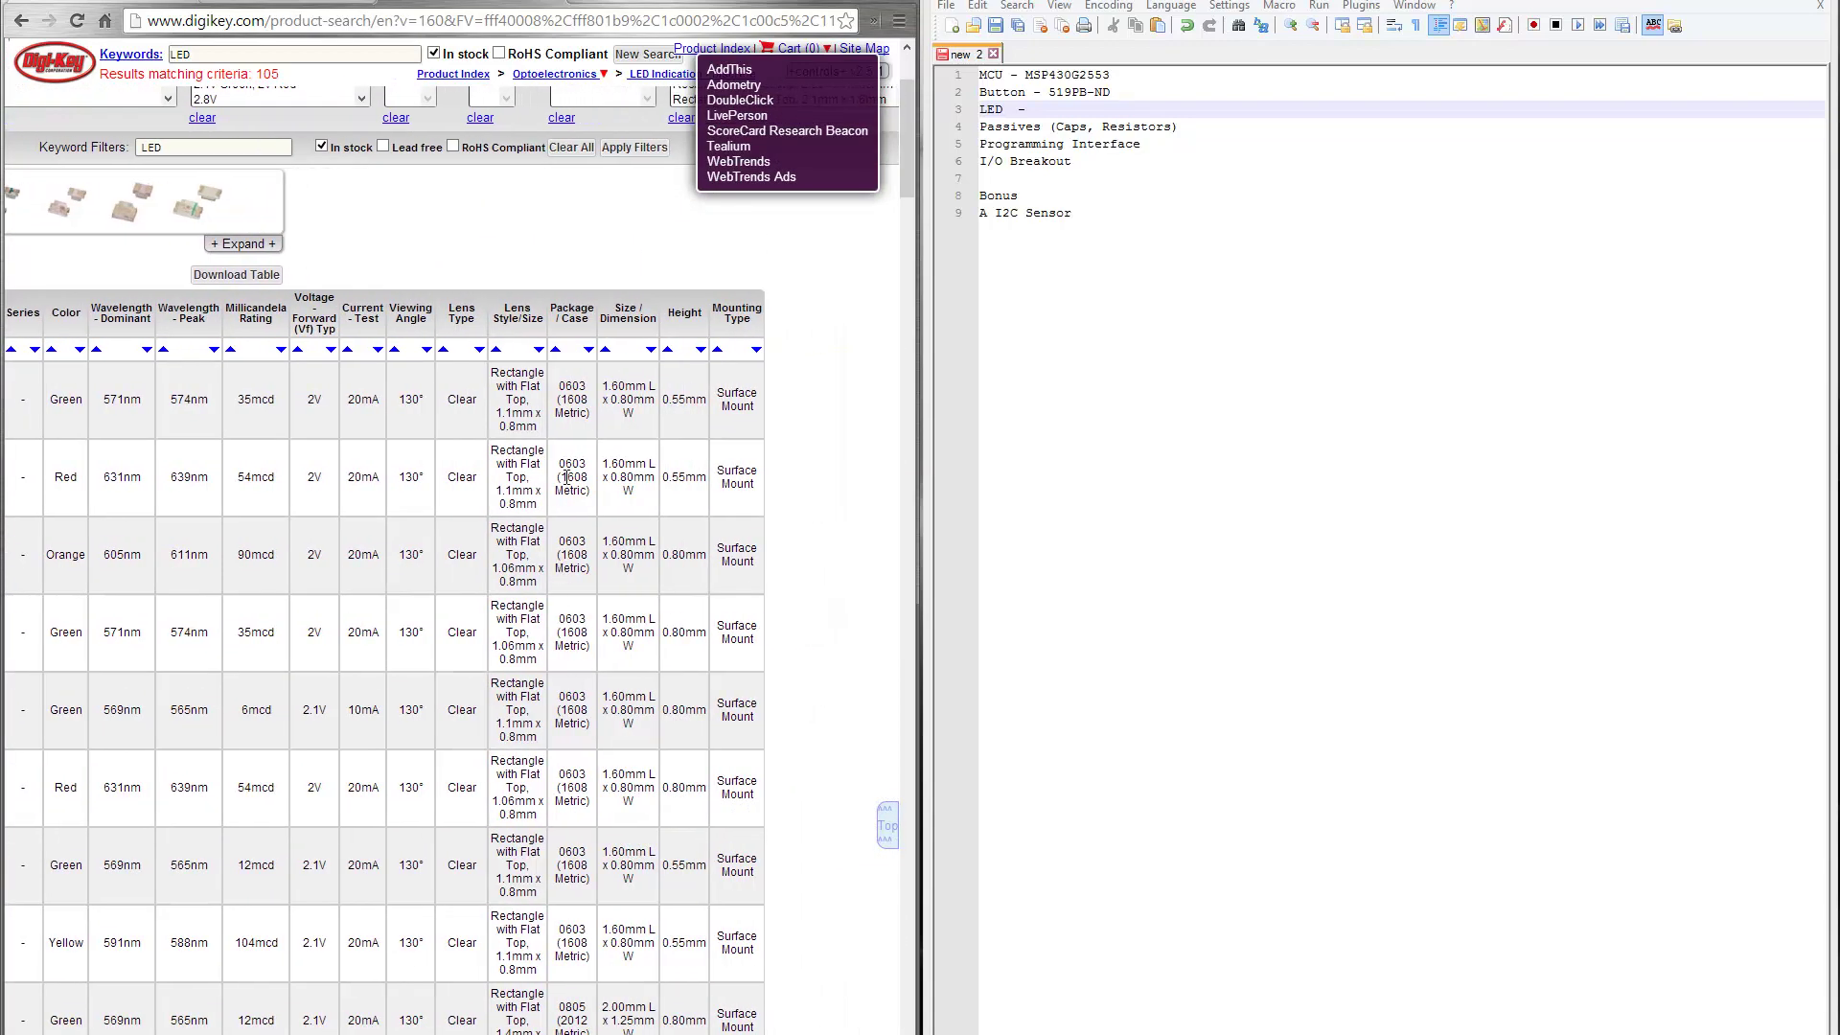
pyautogui.doubleClick(573, 386)
pyautogui.click(567, 393)
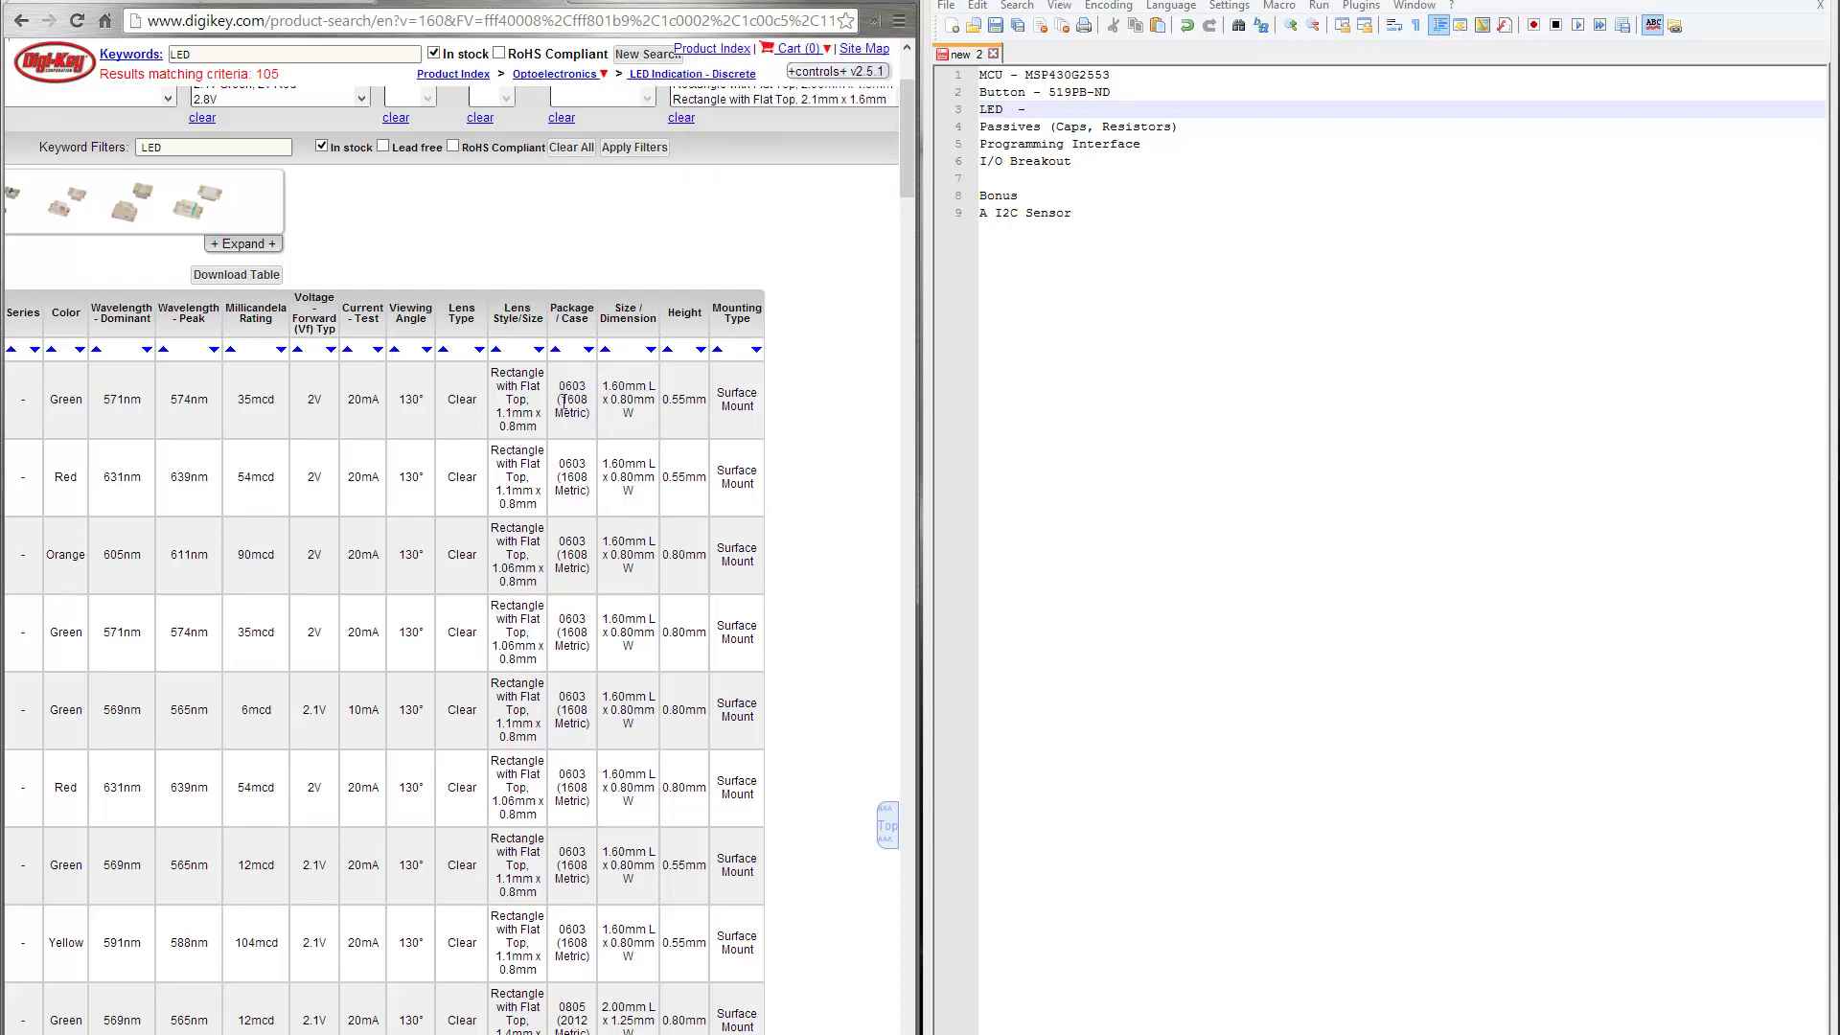
pyautogui.moveTo(560, 397); pyautogui.dragTo(576, 411)
pyautogui.click(578, 387)
pyautogui.doubleClick(572, 387)
# Step: Scroll back and down the 105 Lite-On LEDs toward the green LTST-C150GKT
pyautogui.hscroll(-10, 240, 584)
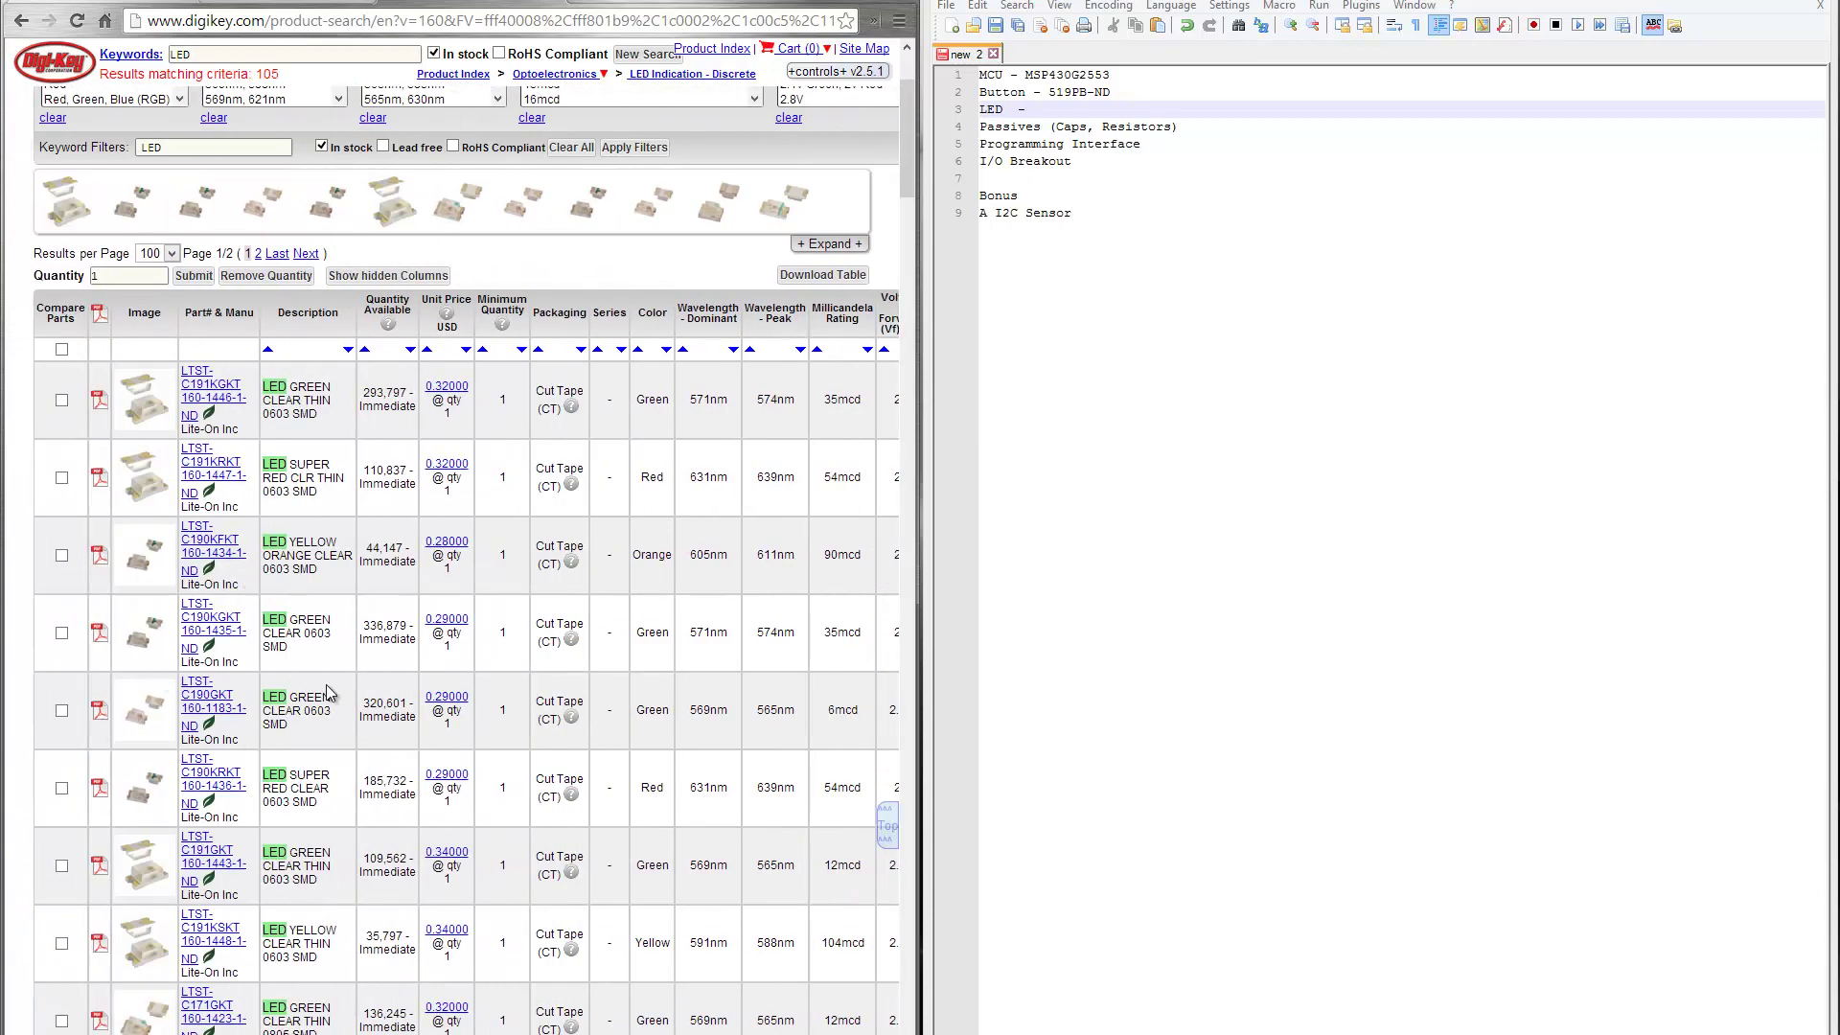
pyautogui.scroll(-1, 310, 628)
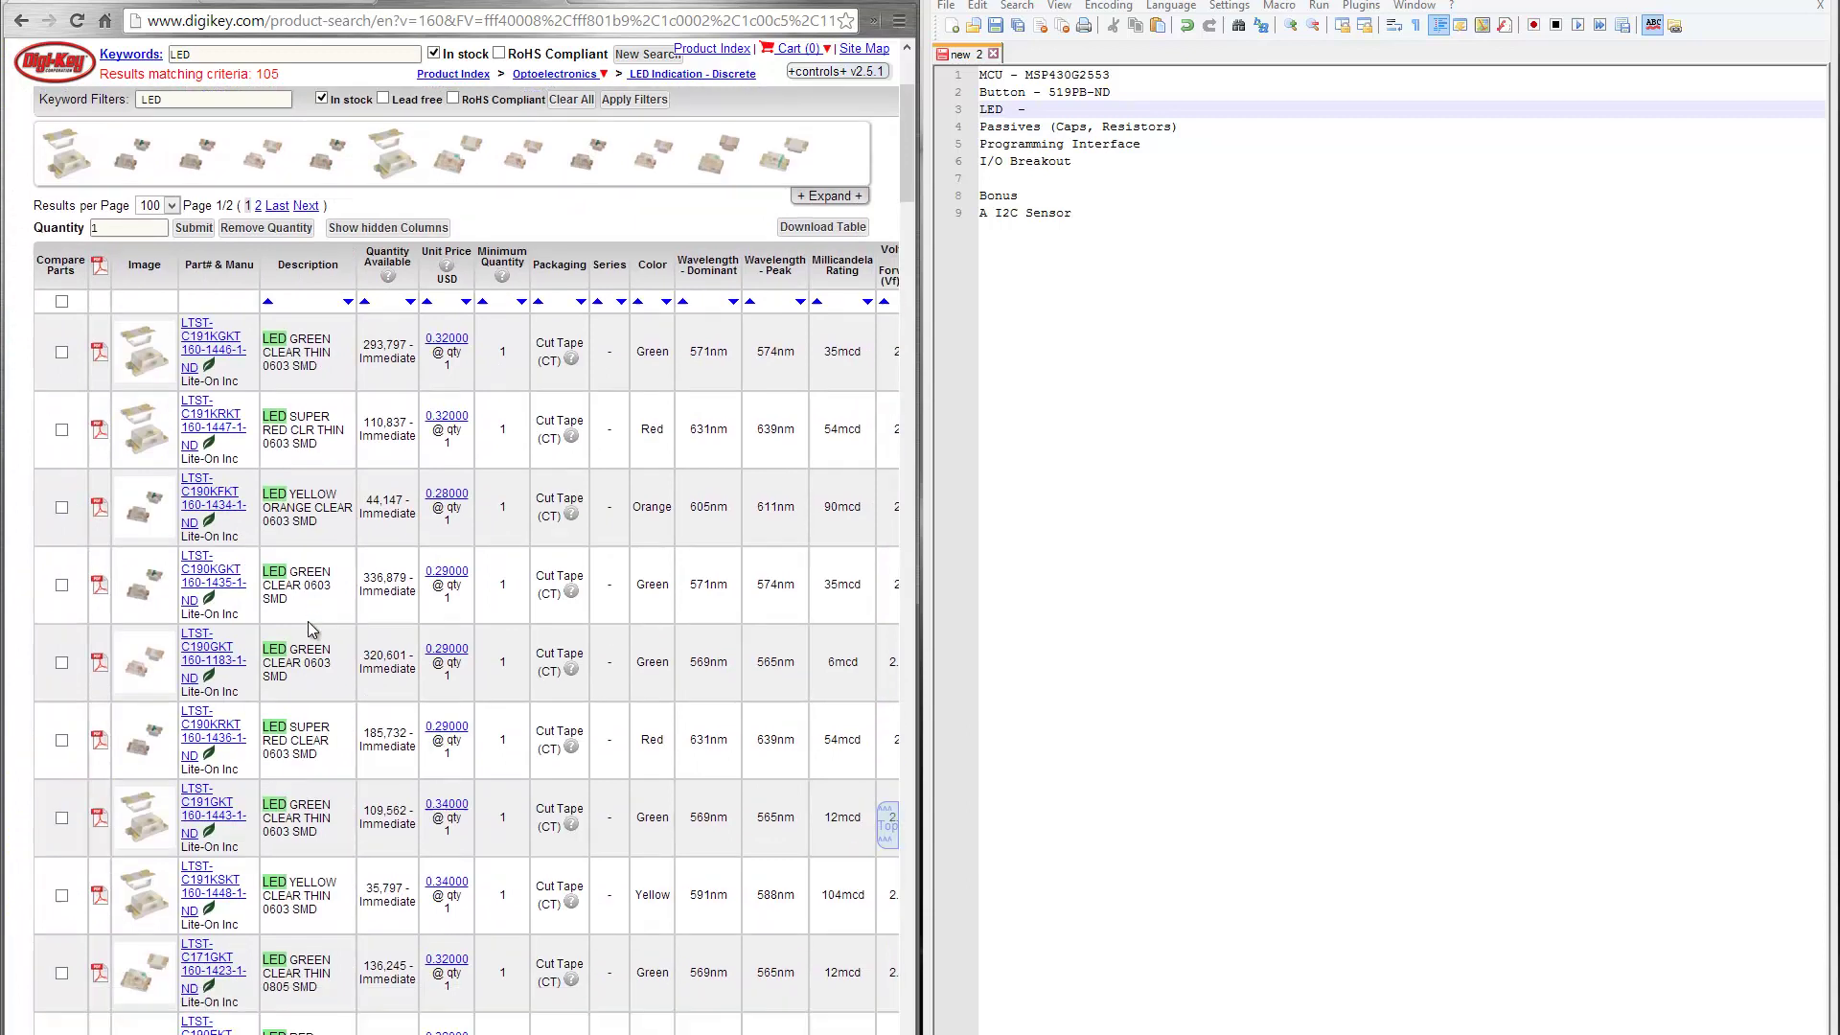
pyautogui.scroll(-5, 310, 628)
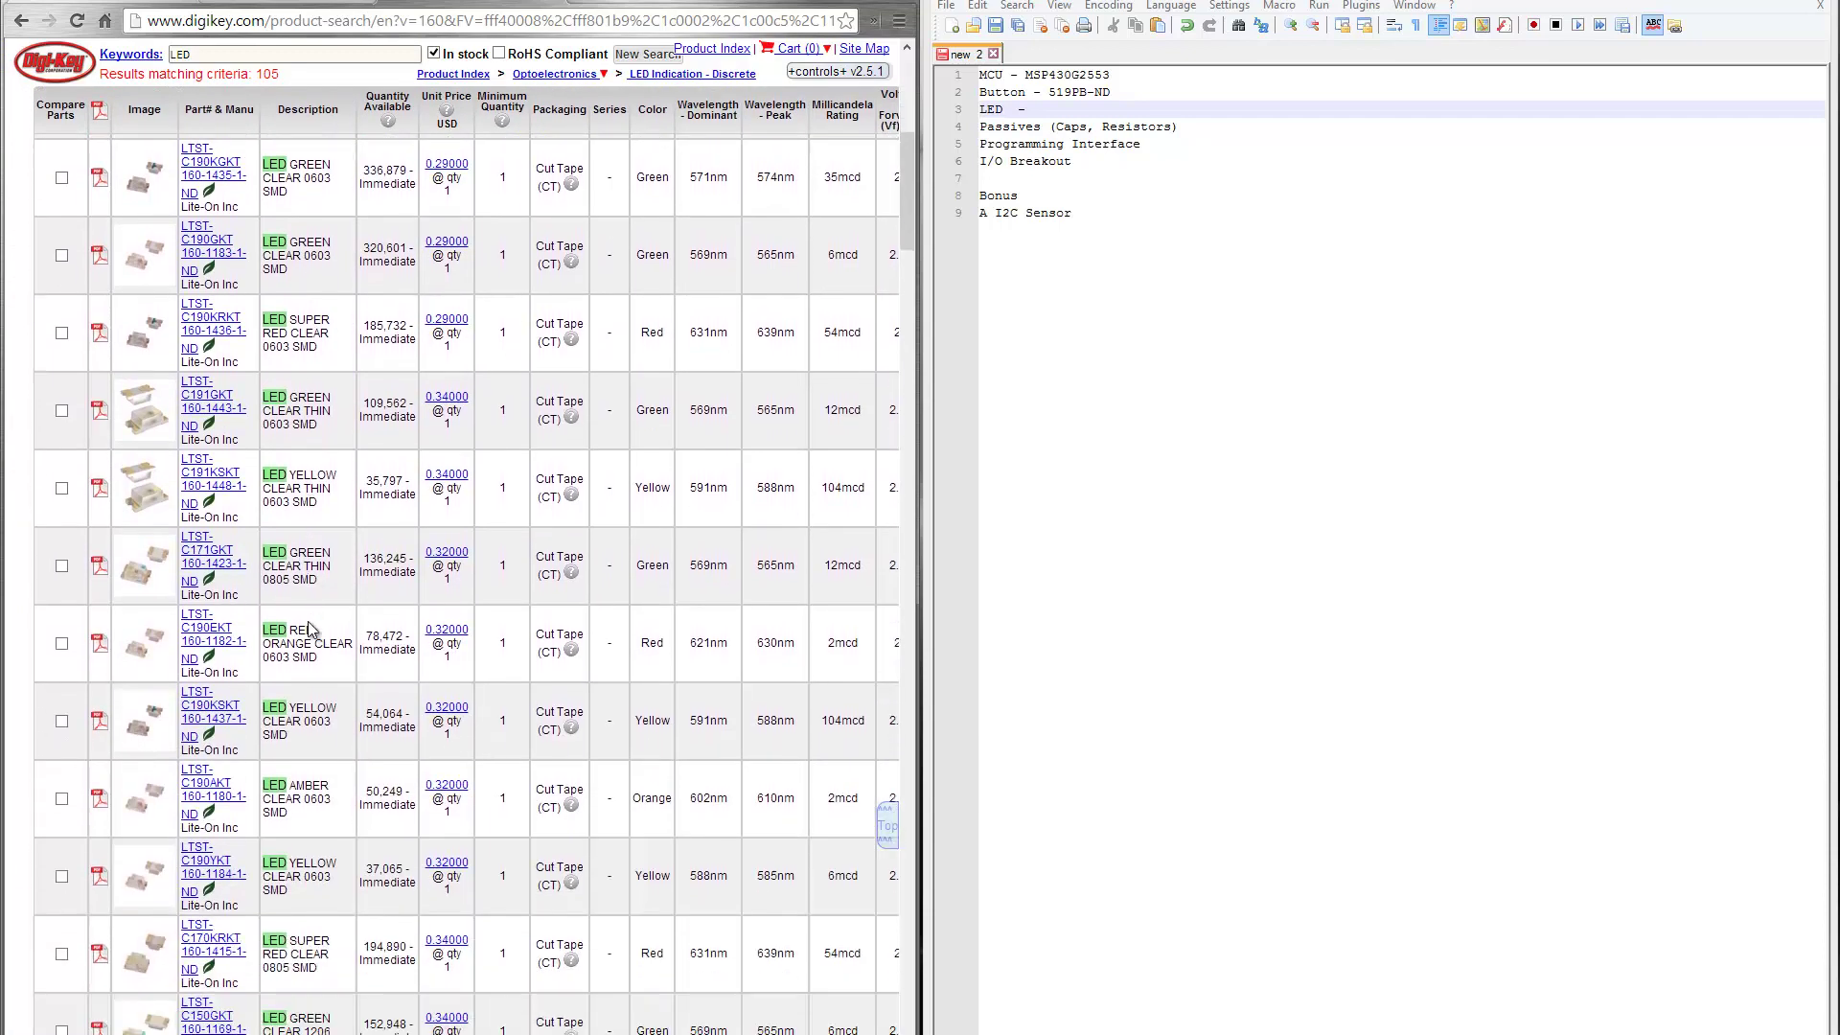
pyautogui.scroll(-4, 310, 629)
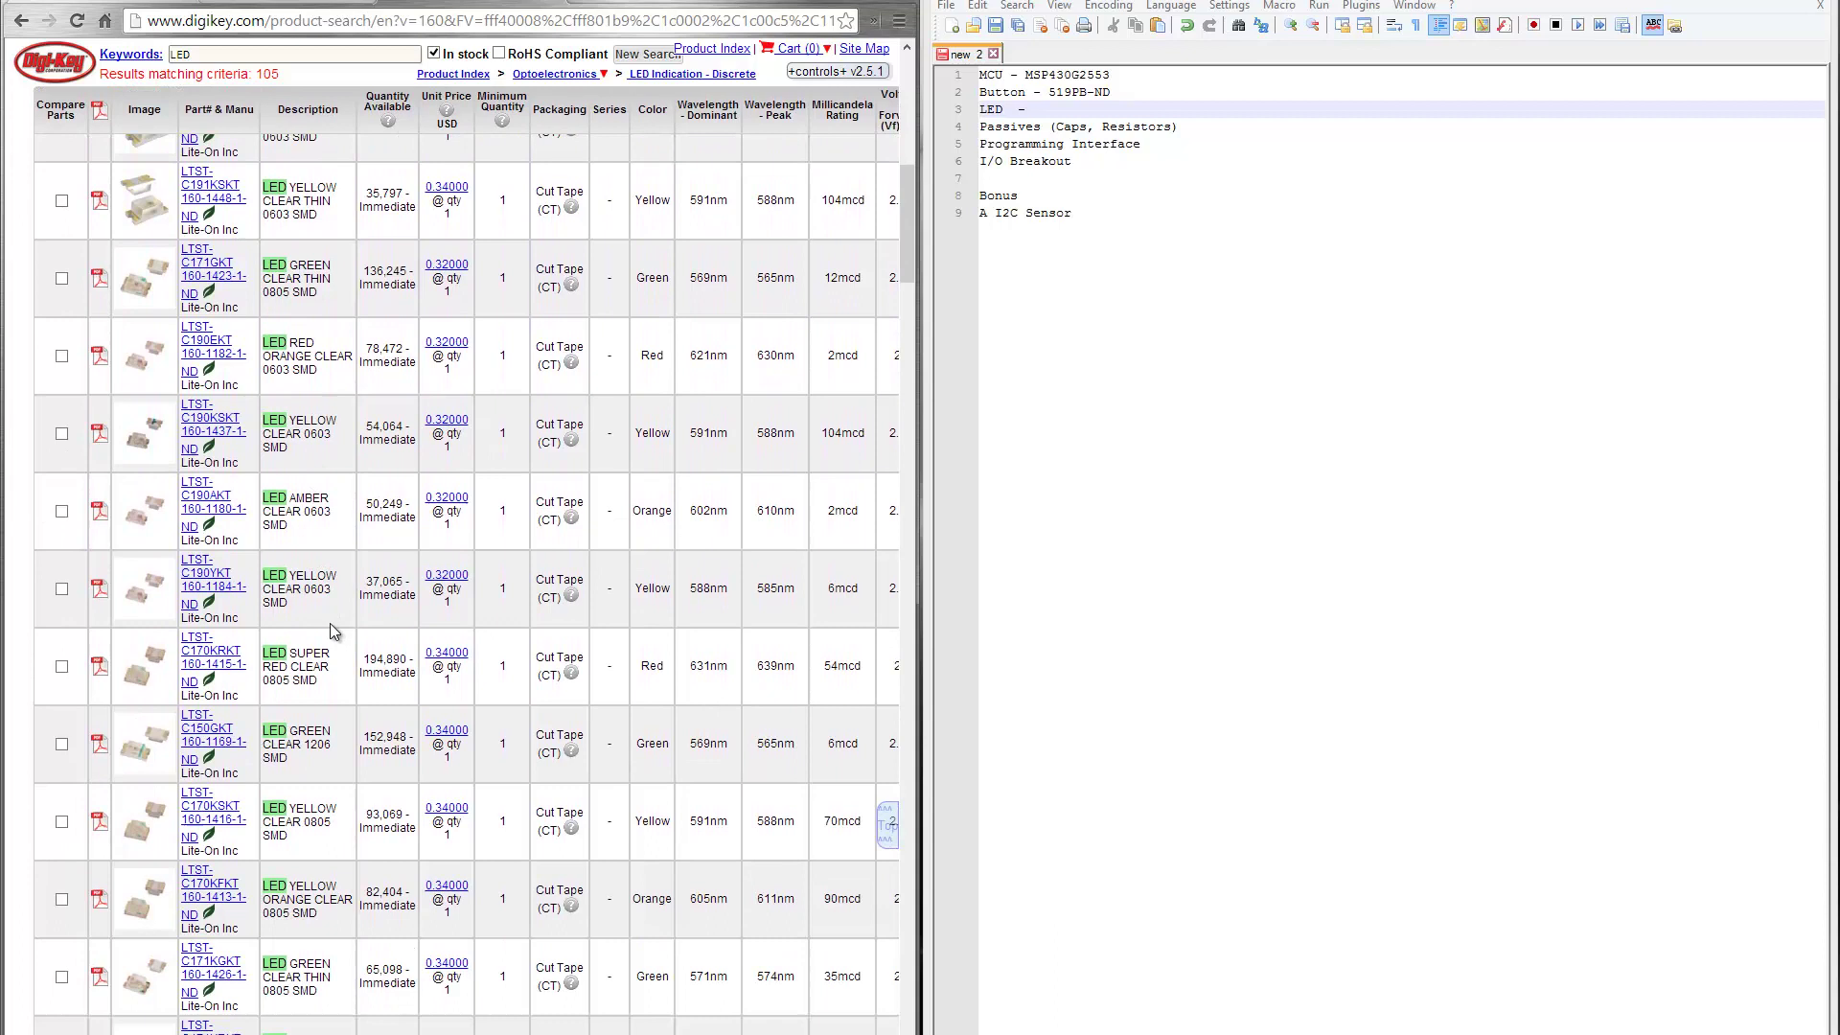
pyautogui.scroll(-4, 304, 556)
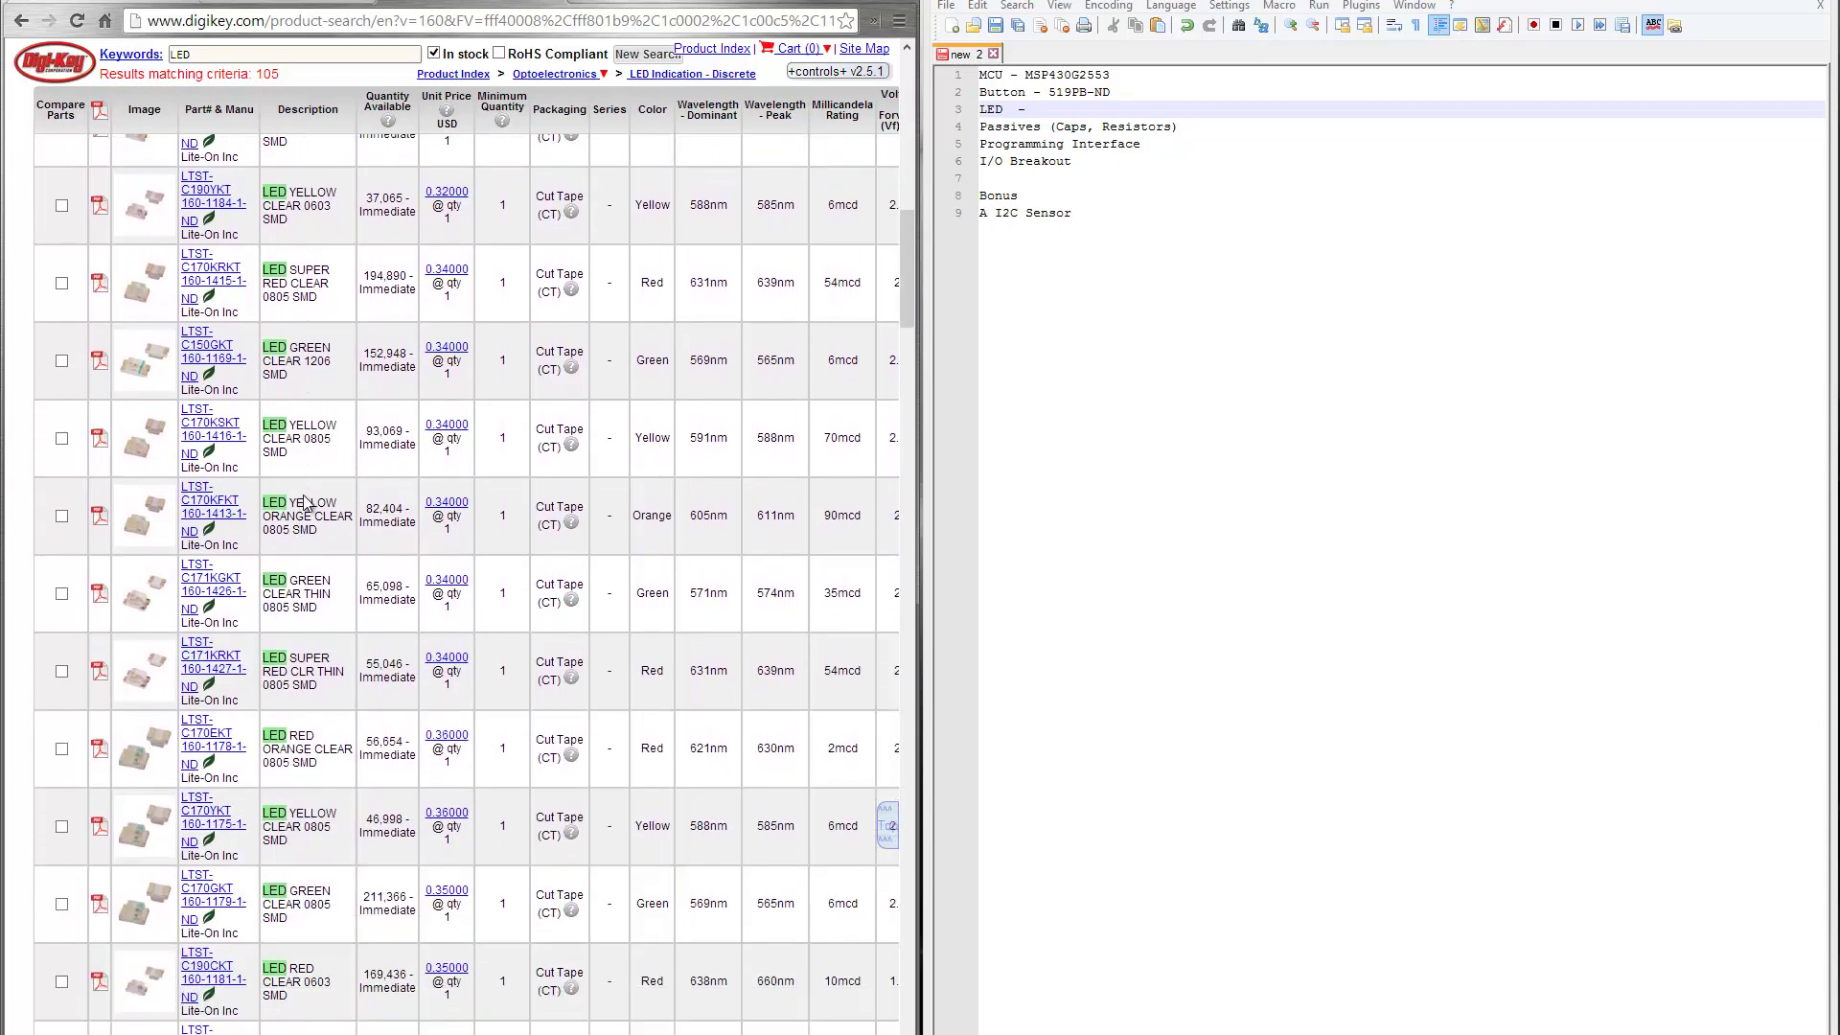
# Step: Copy the green LED's part number 160-1169-1-ND onto the LED line of the list
pyautogui.click(212, 358)
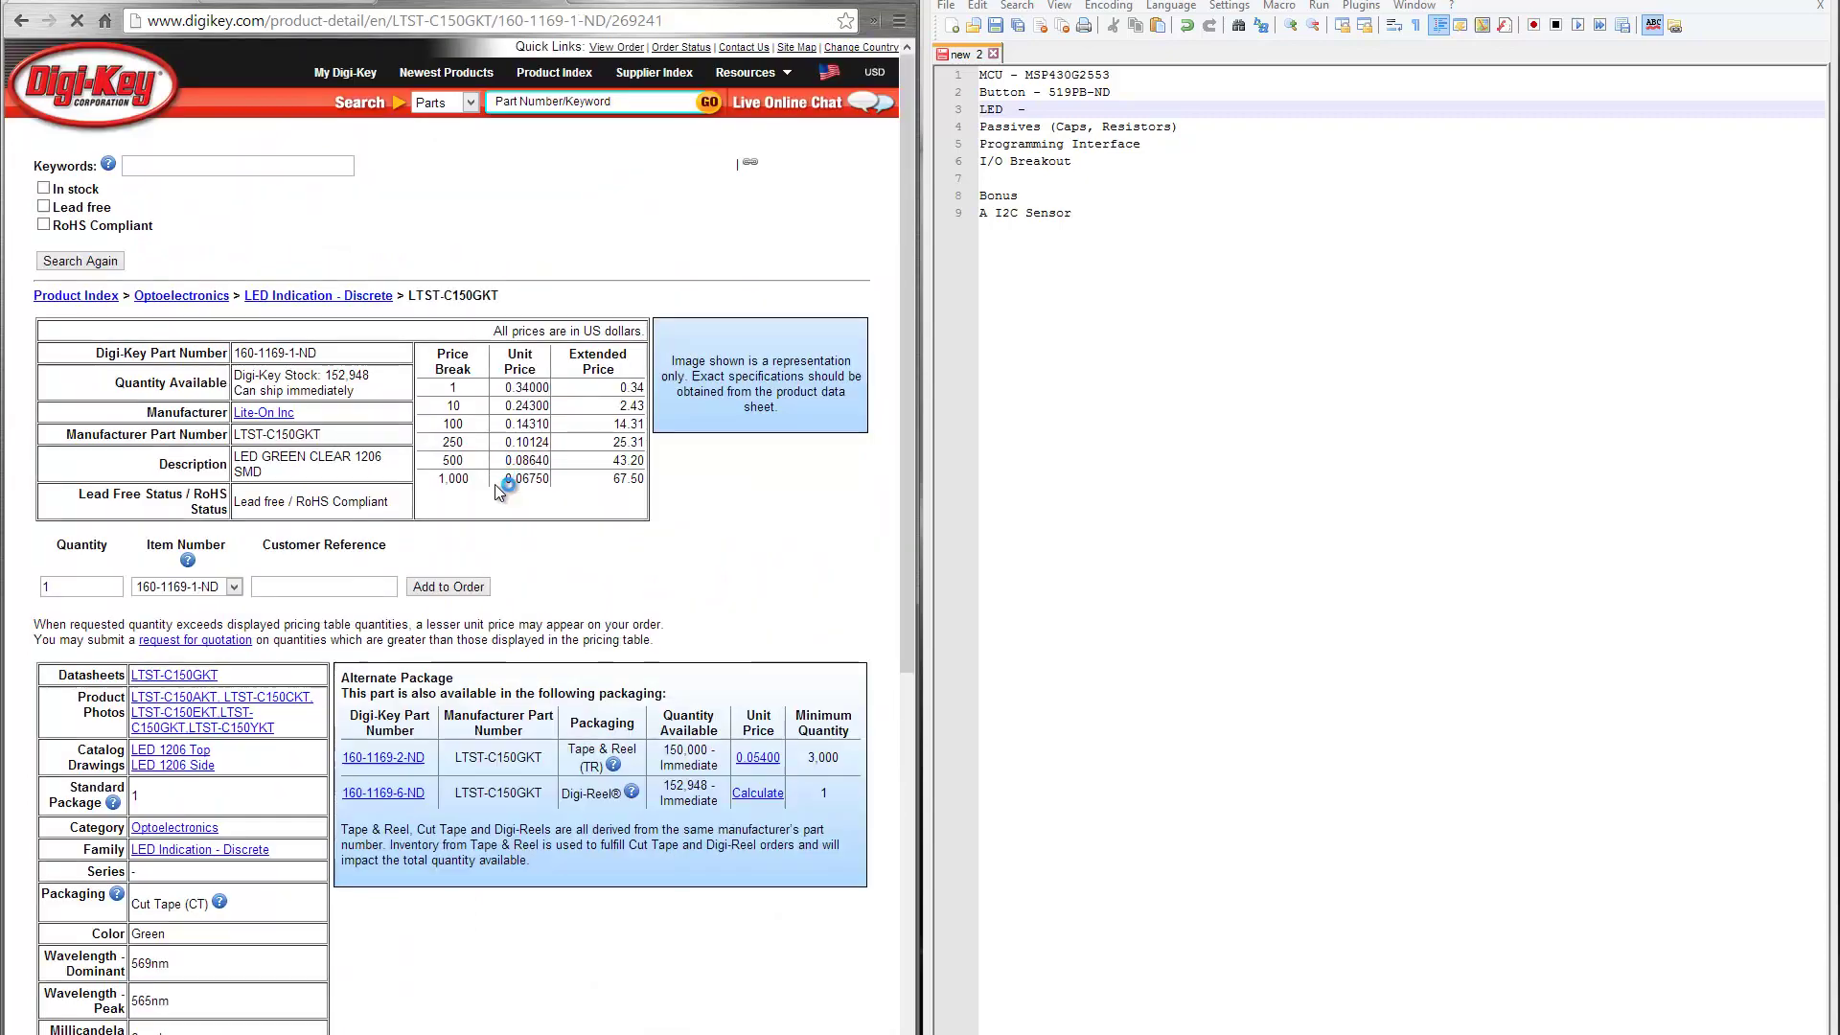
pyautogui.moveTo(257, 156); pyautogui.dragTo(171, 165)
pyautogui.hotkey('ctrl', 'c')
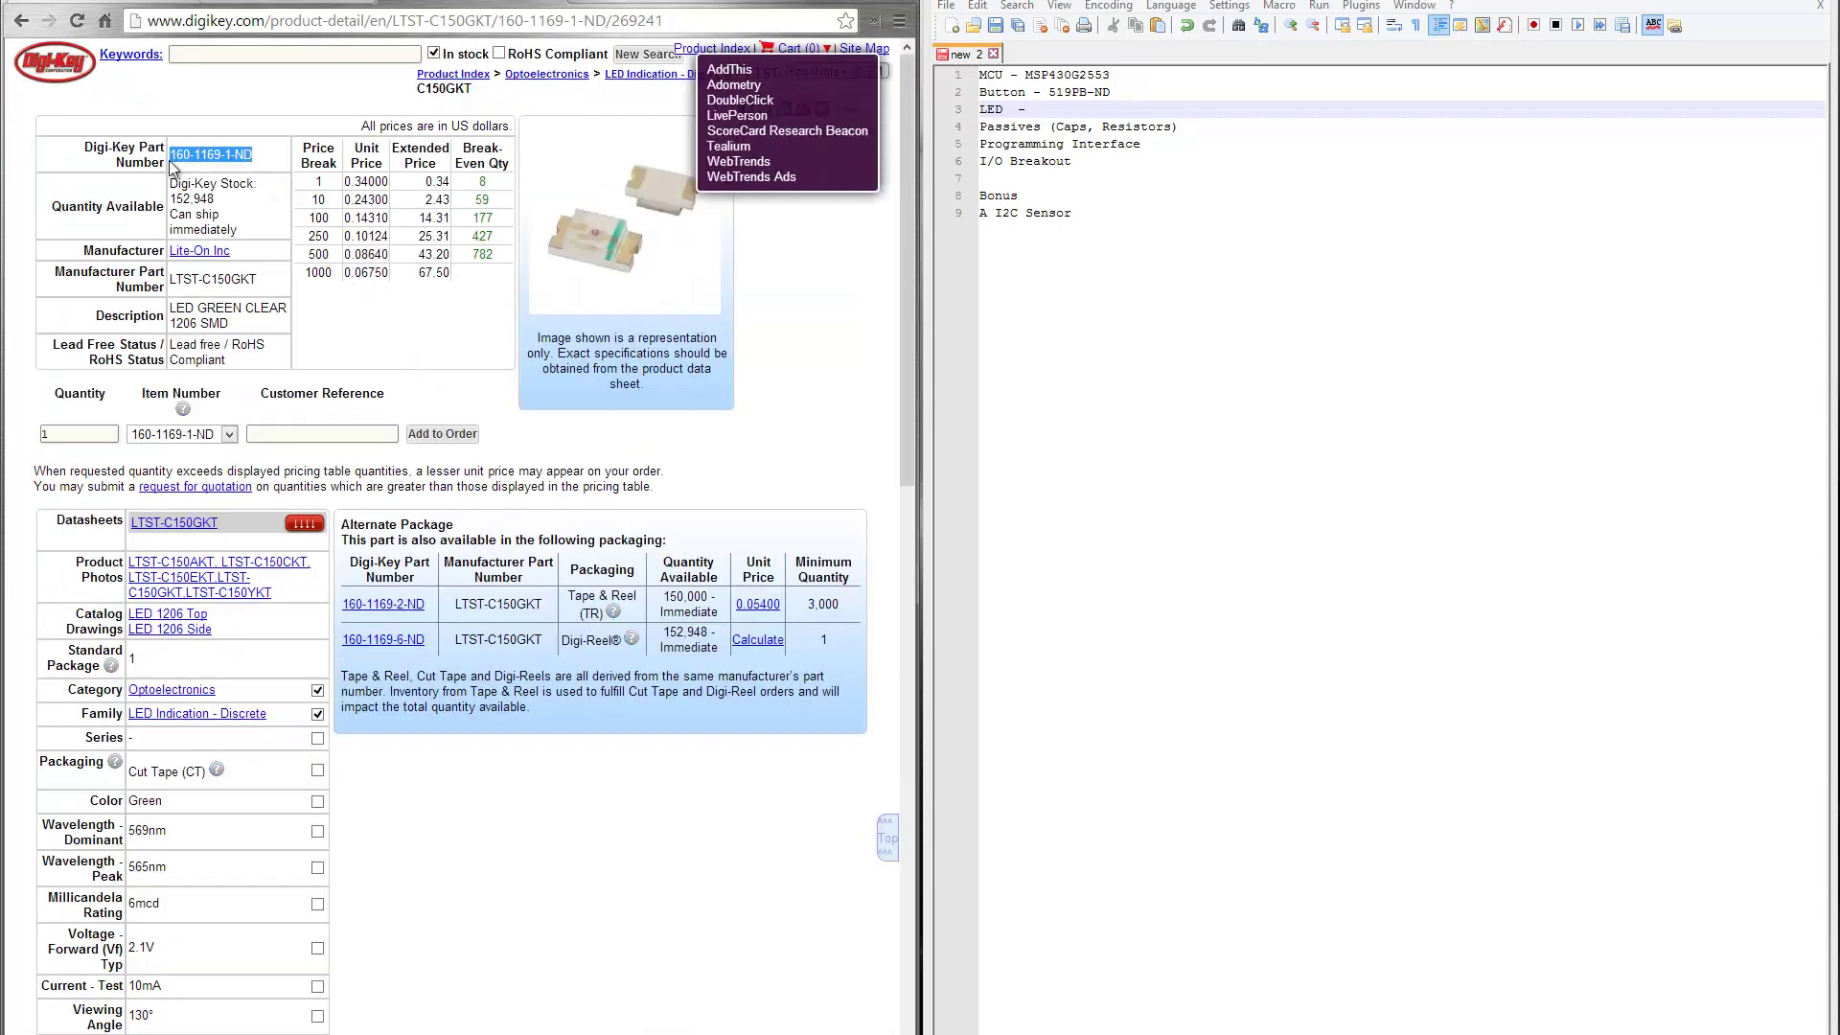
pyautogui.click(1175, 108)
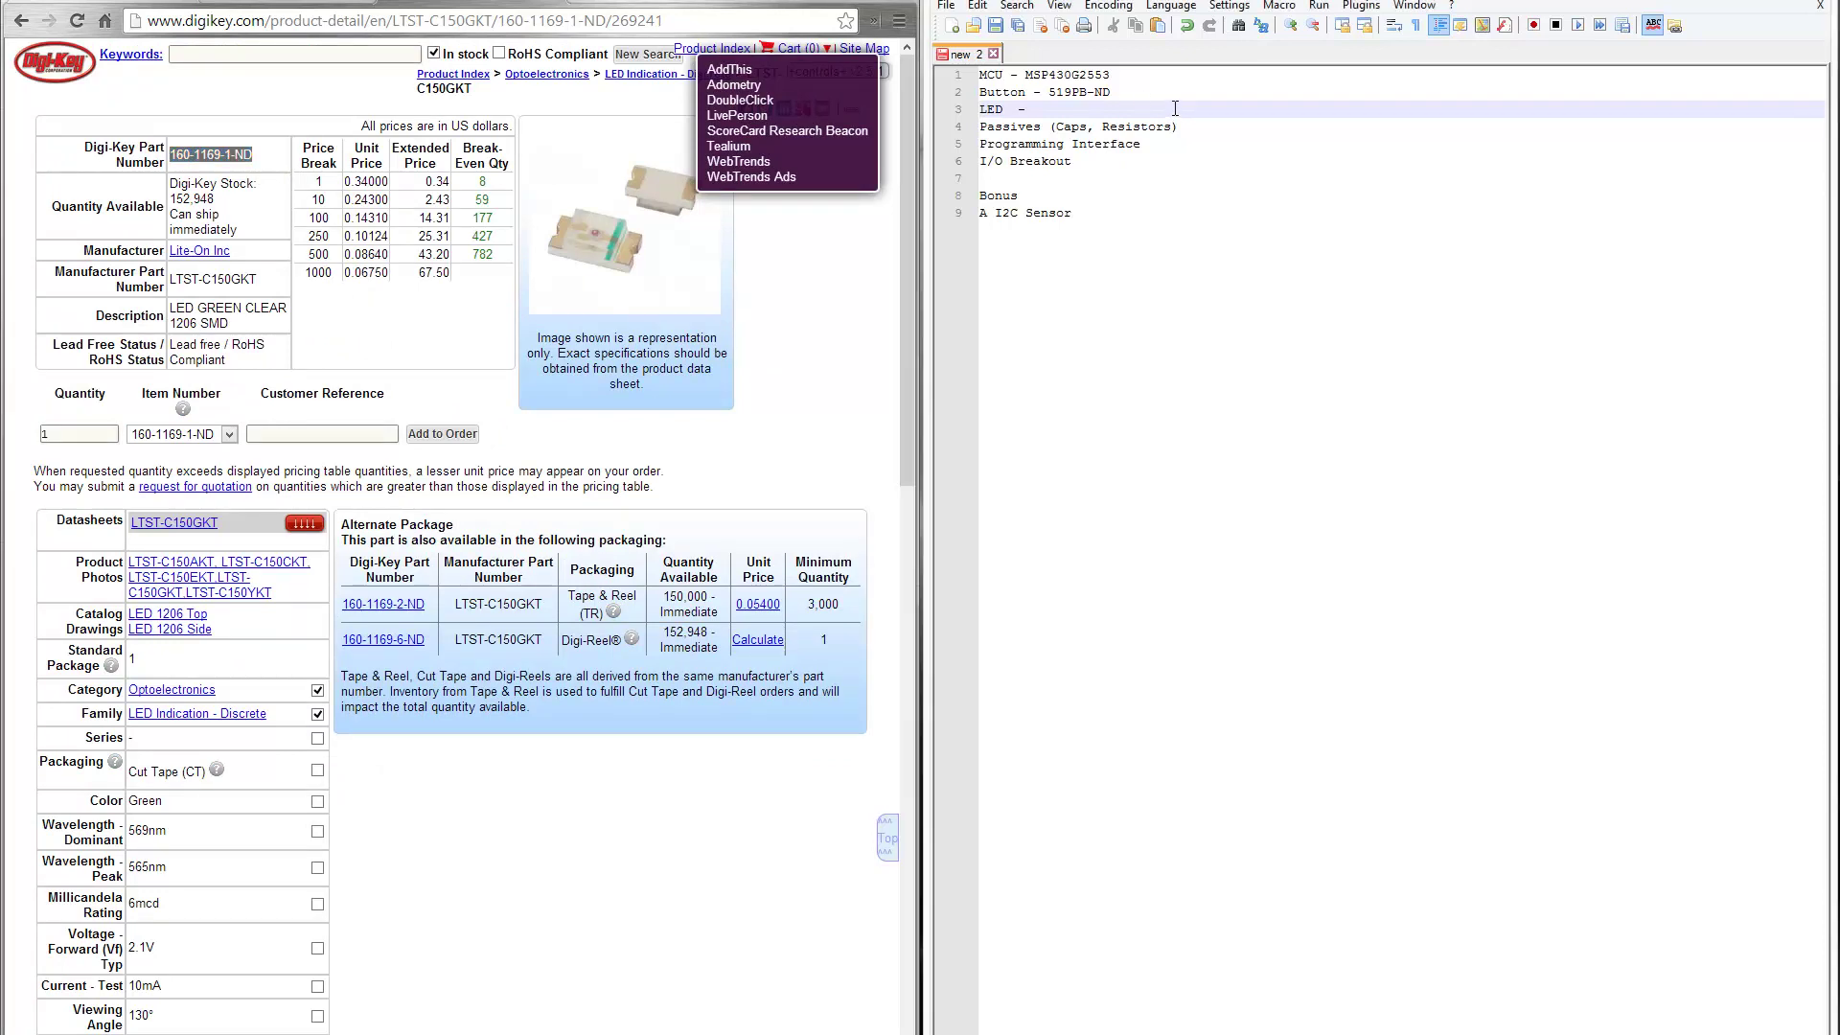
pyautogui.hotkey('ctrl', 'v')
# Step: Highlight Passives as the next list item and return to Digi-Key's keyword search box
pyautogui.doubleClick(1010, 127)
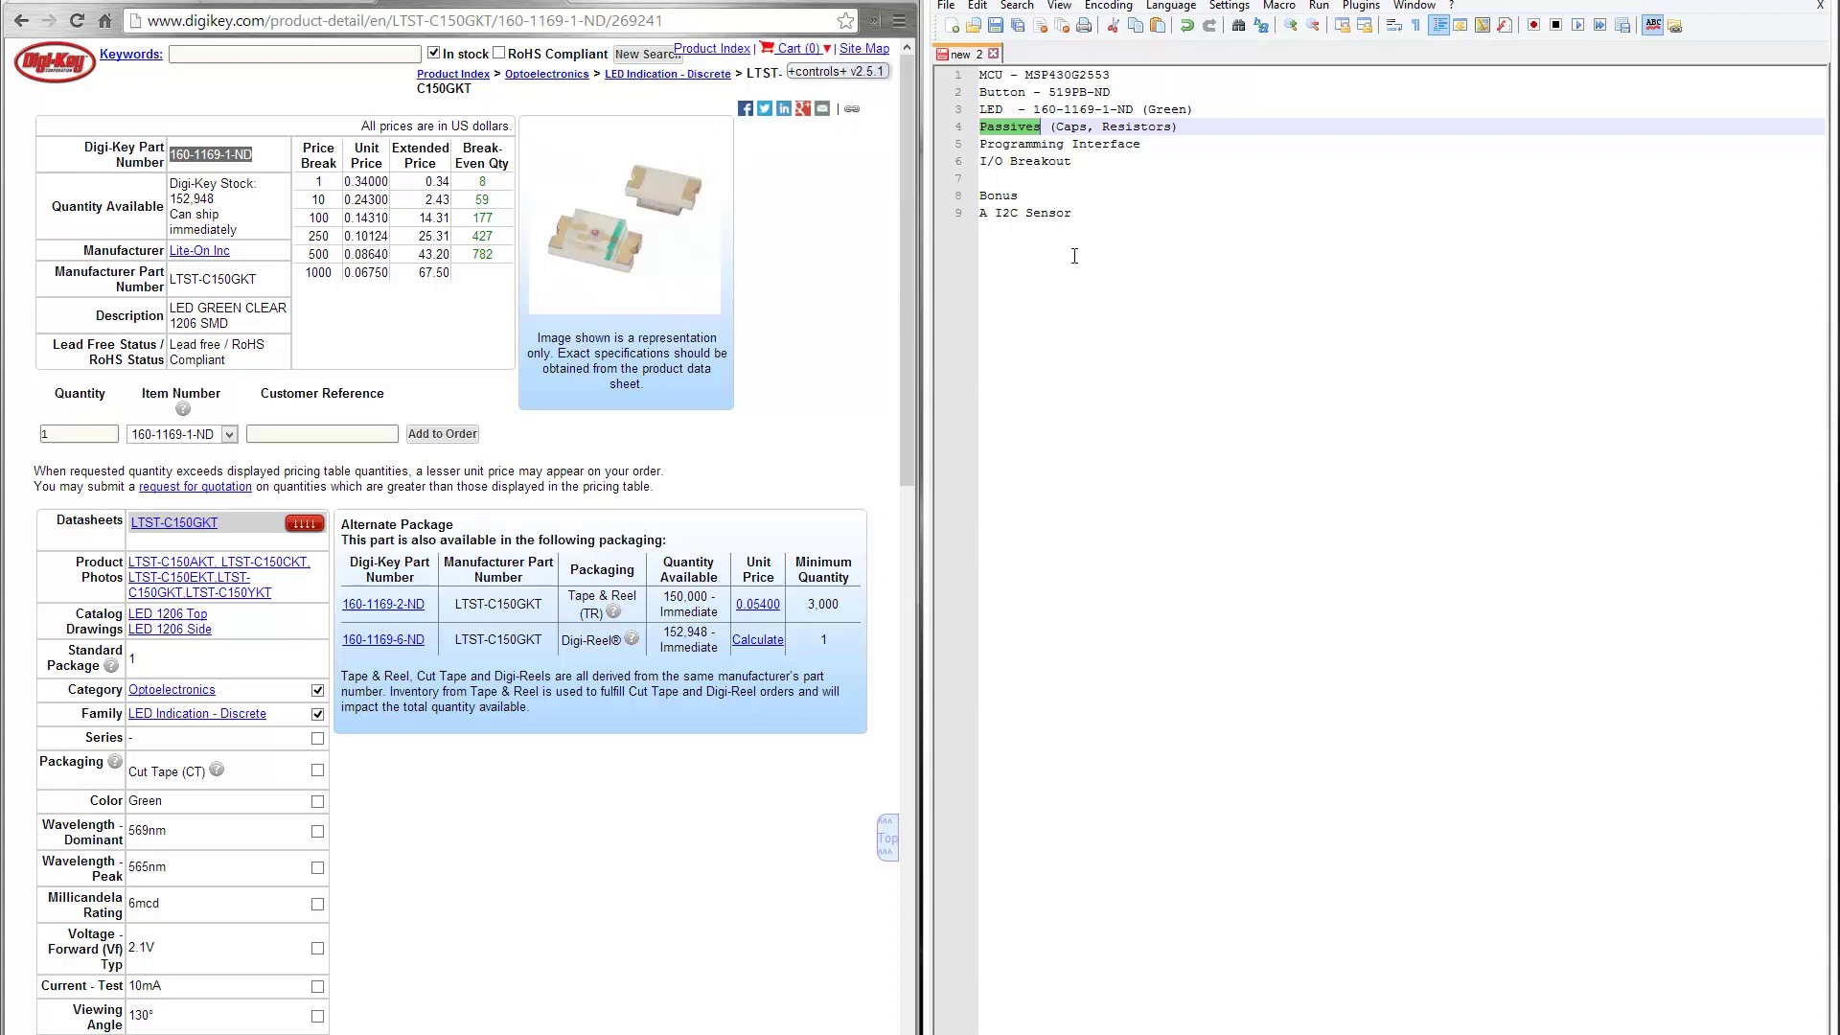
pyautogui.click(853, 273)
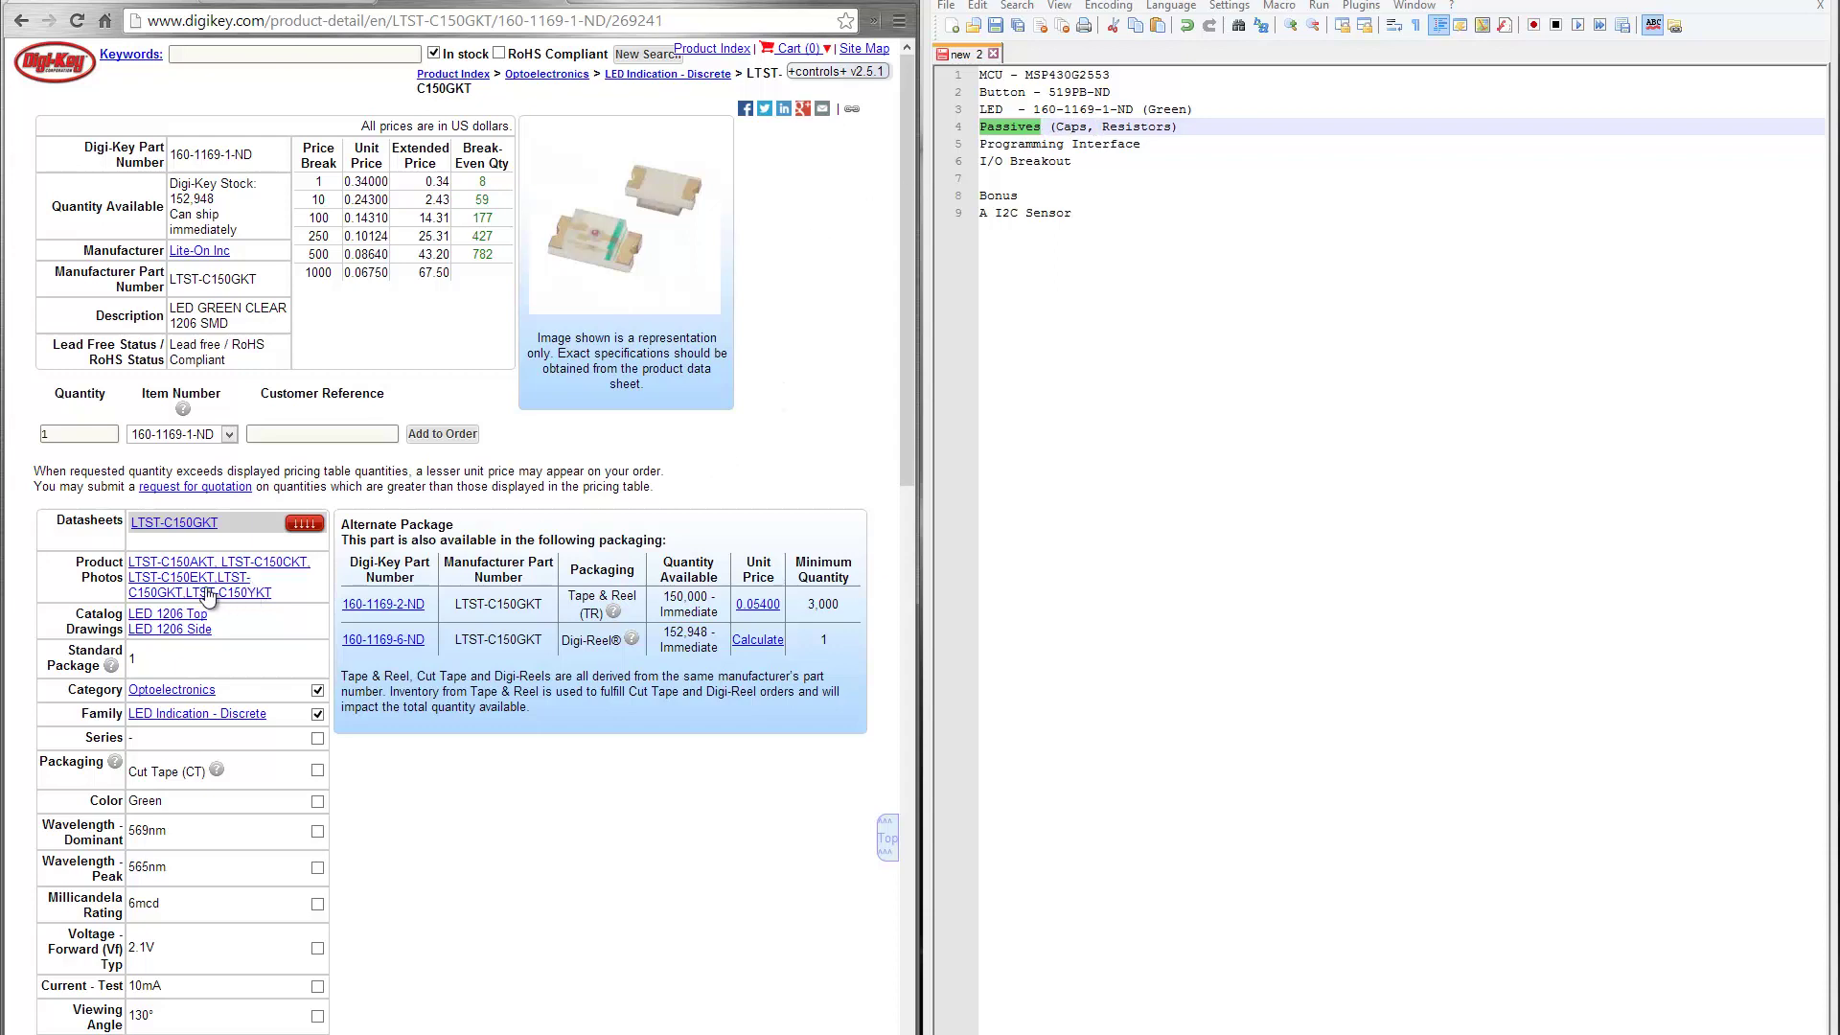
pyautogui.click(217, 54)
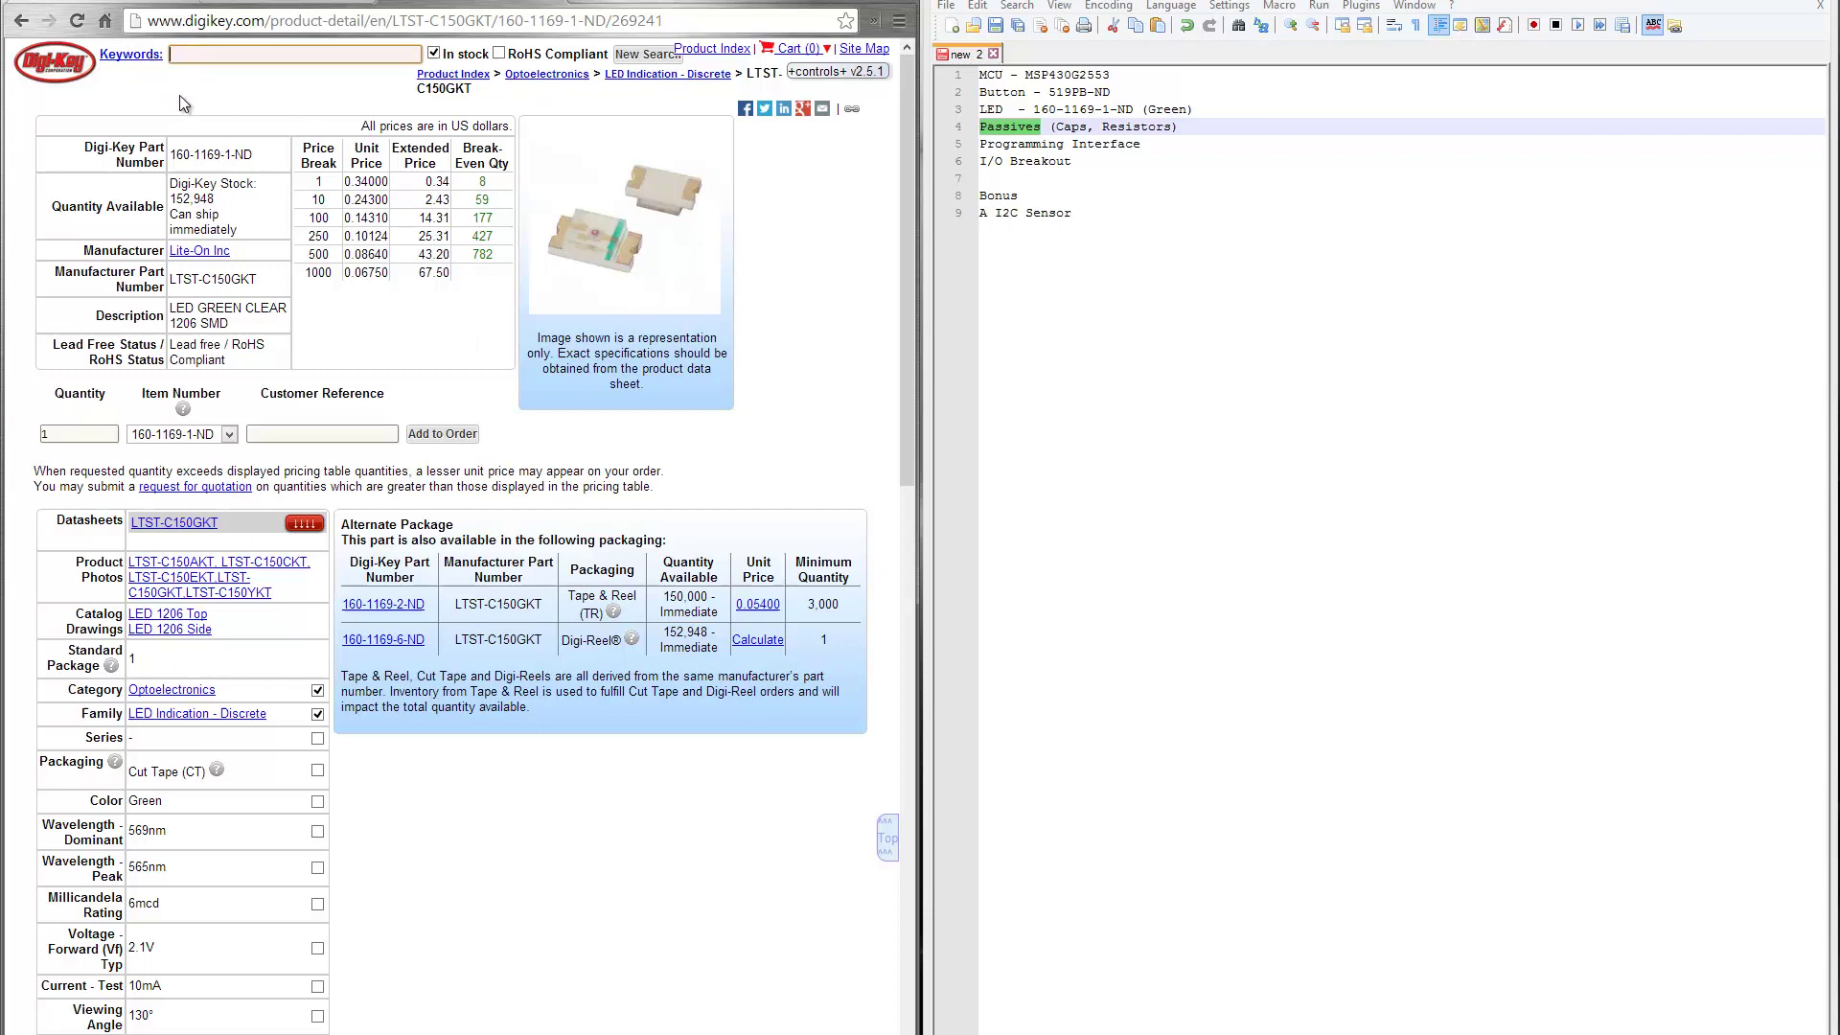
# Step: Search 'caps', open Ceramic Capacitors, and filter to manufacturer Murata Electronics North America
pyautogui.write('caps')
pyautogui.press('Return')
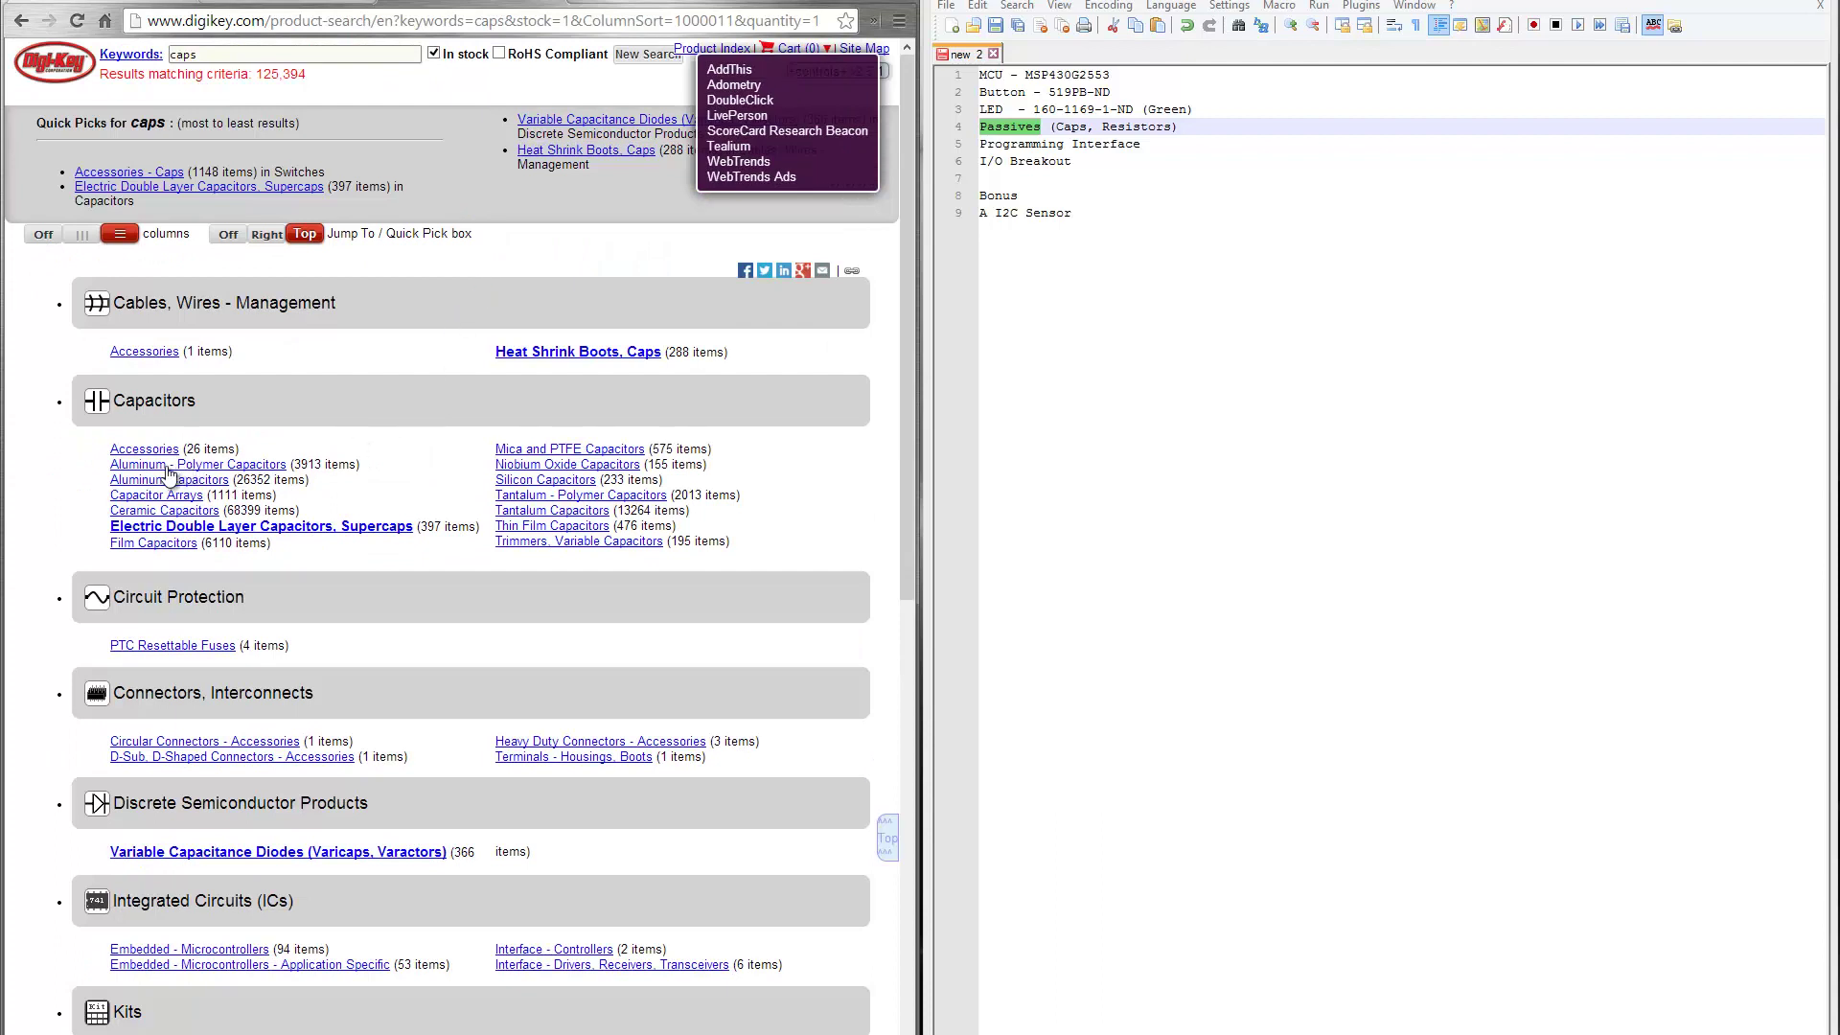
pyautogui.click(156, 497)
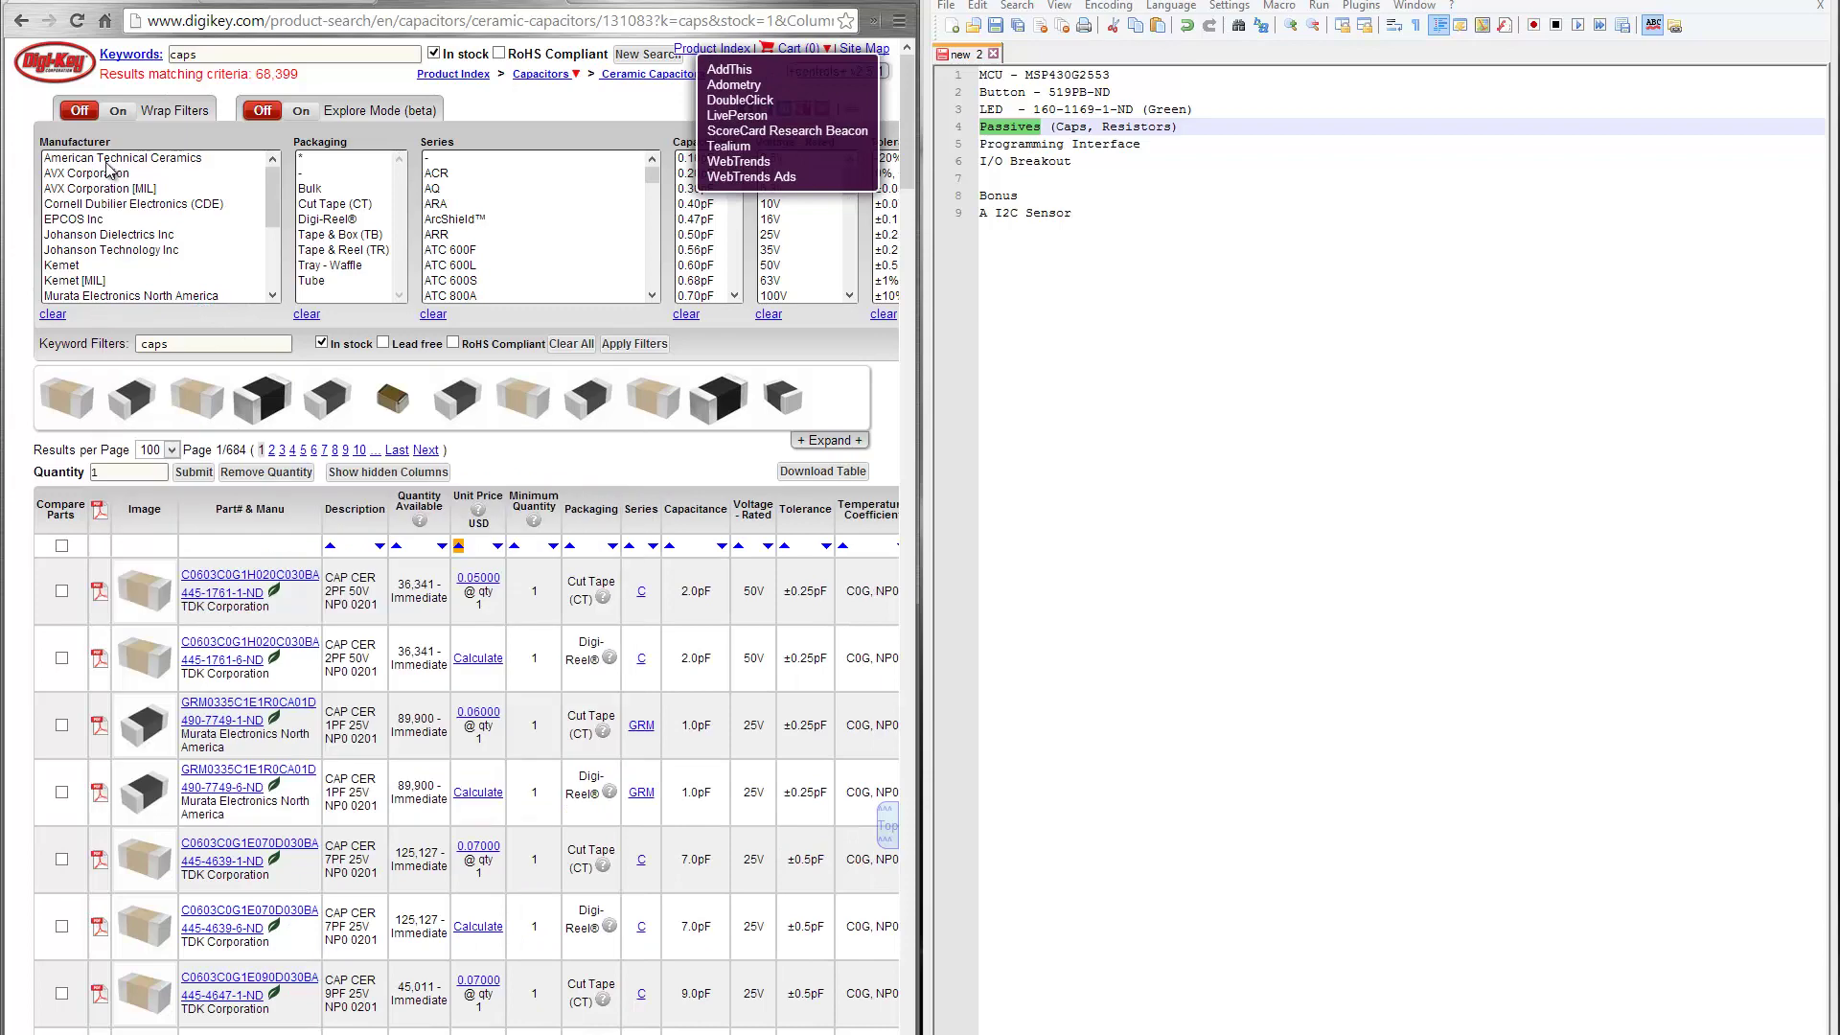
pyautogui.click(272, 295)
pyautogui.click(184, 280)
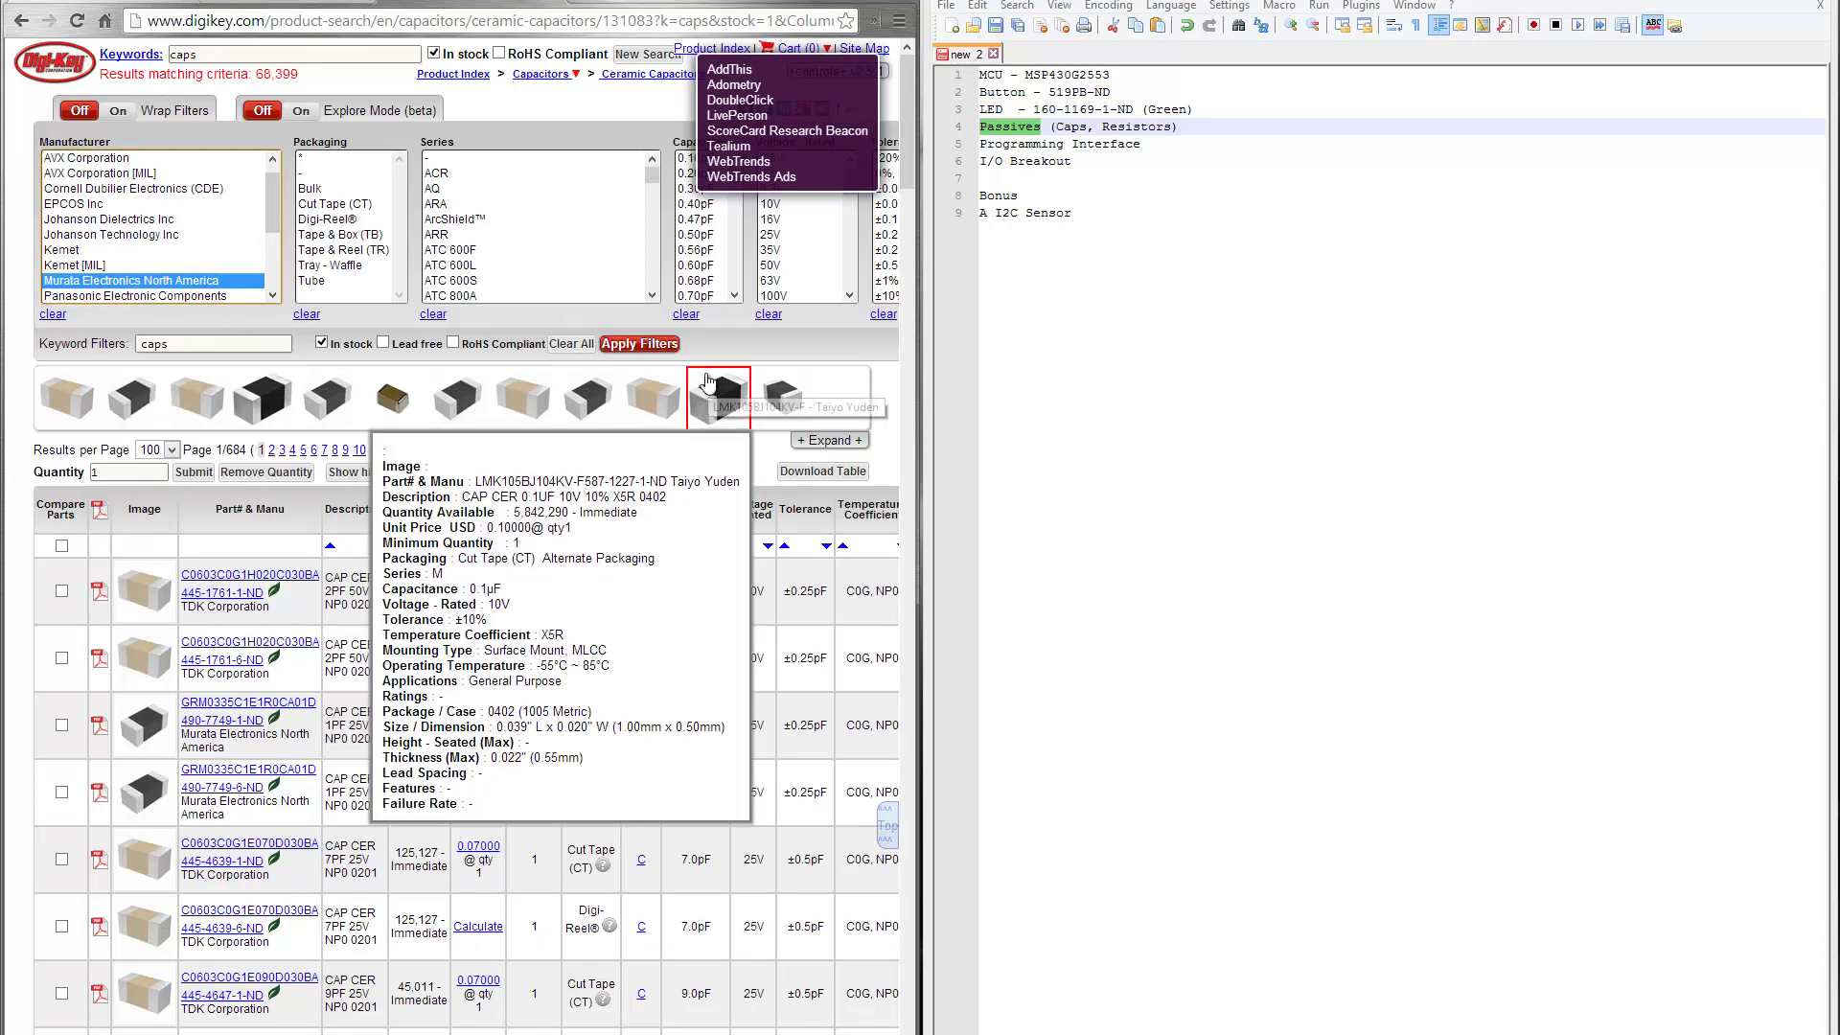
pyautogui.click(649, 345)
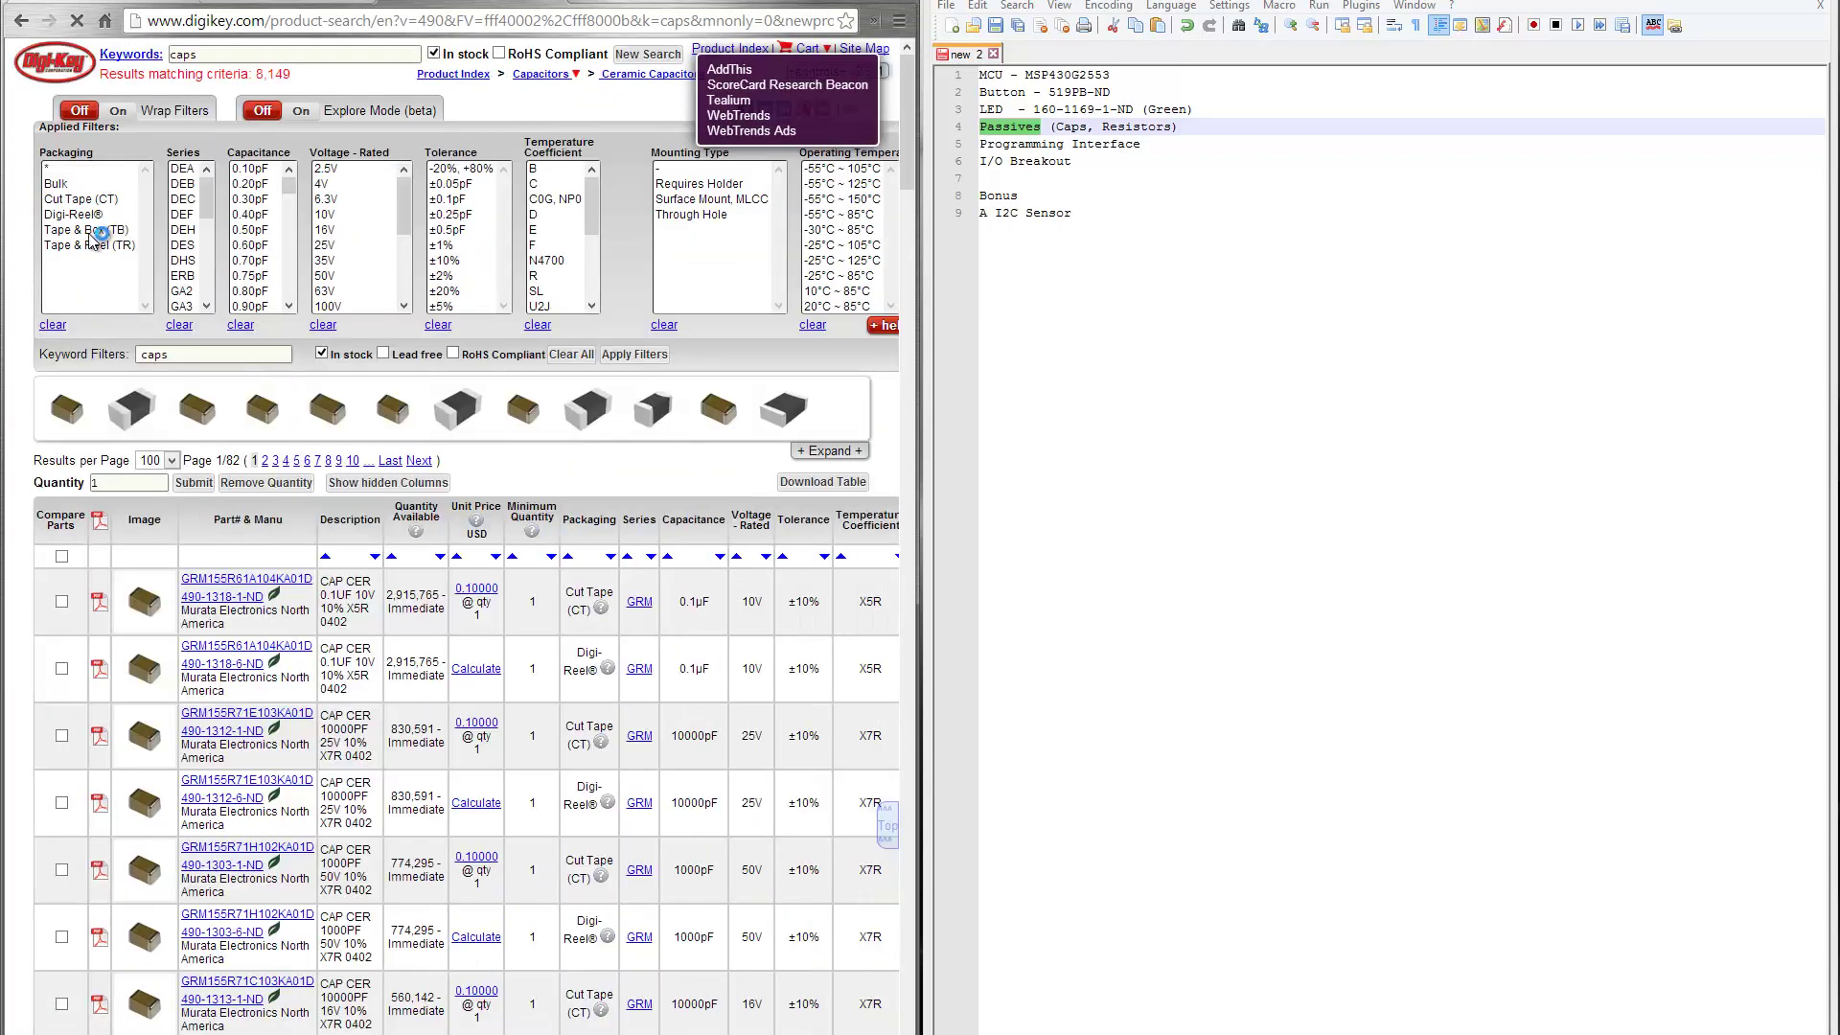
# Step: Filter the Murata capacitors to Cut Tape (CT) packaging and scroll right through the columns
pyautogui.moveTo(808, 429)
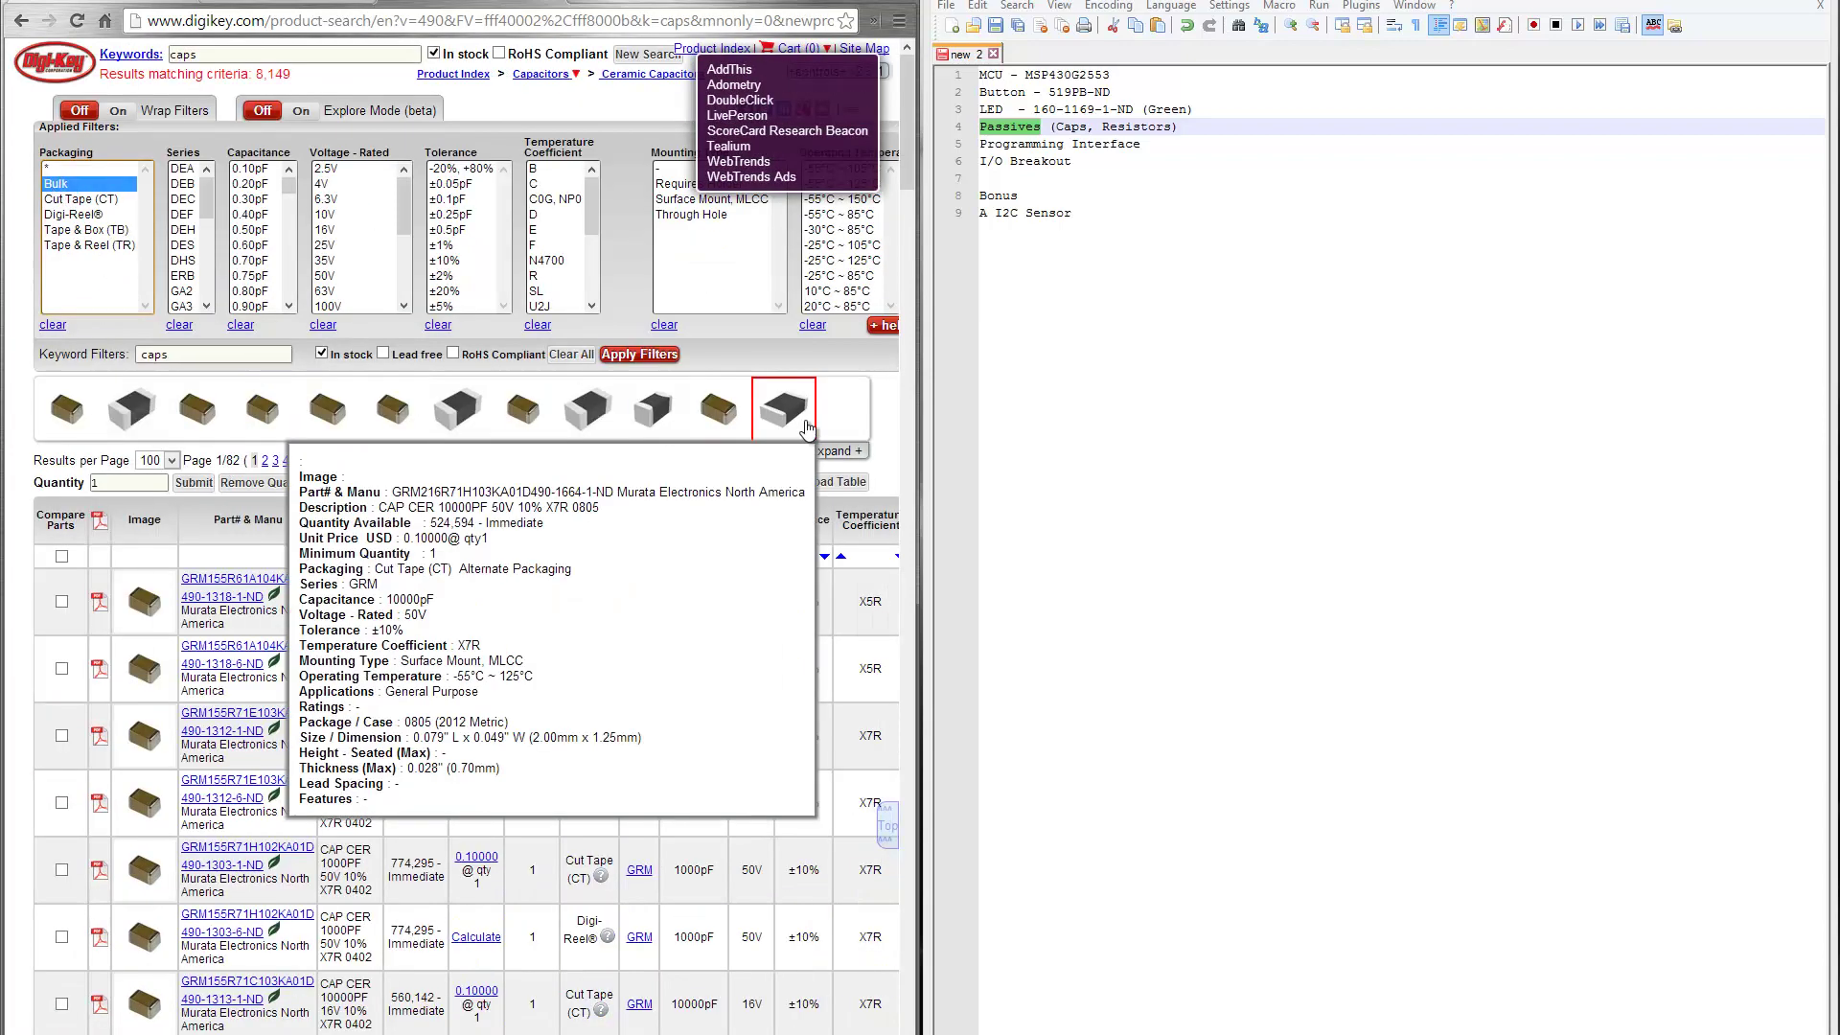
pyautogui.click(624, 351)
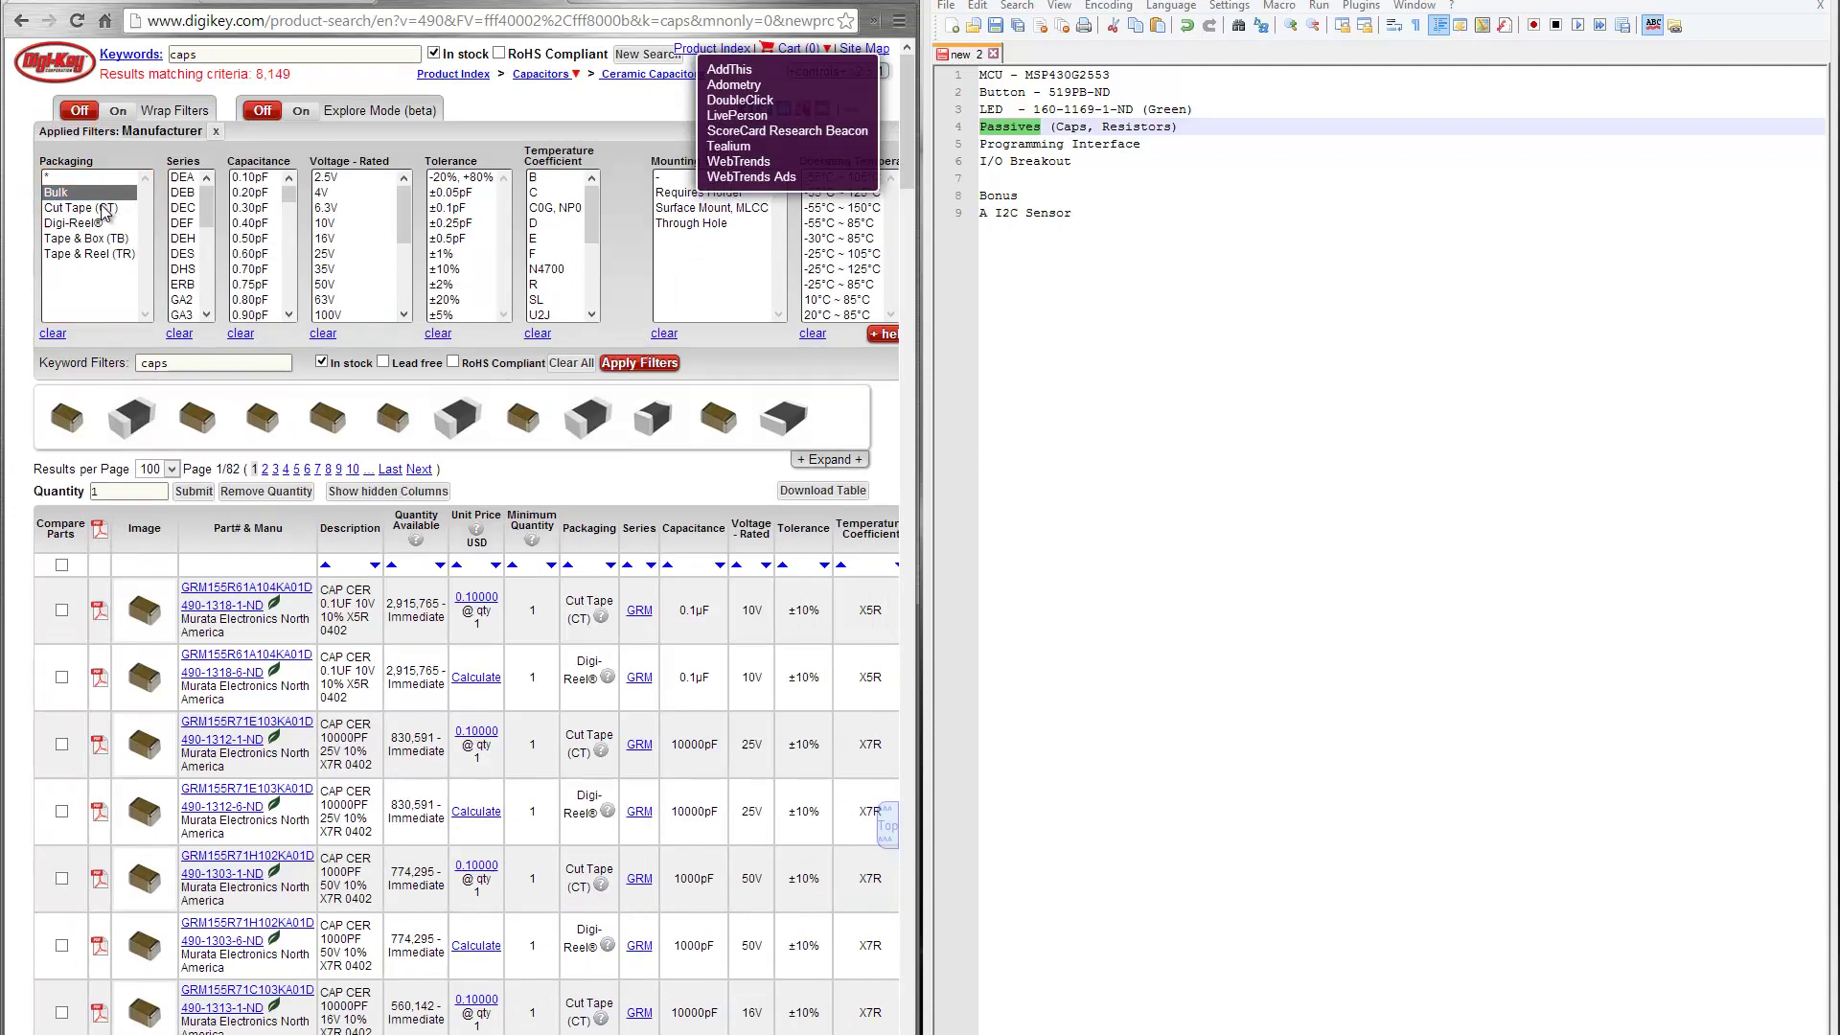
pyautogui.click(107, 207)
pyautogui.click(664, 364)
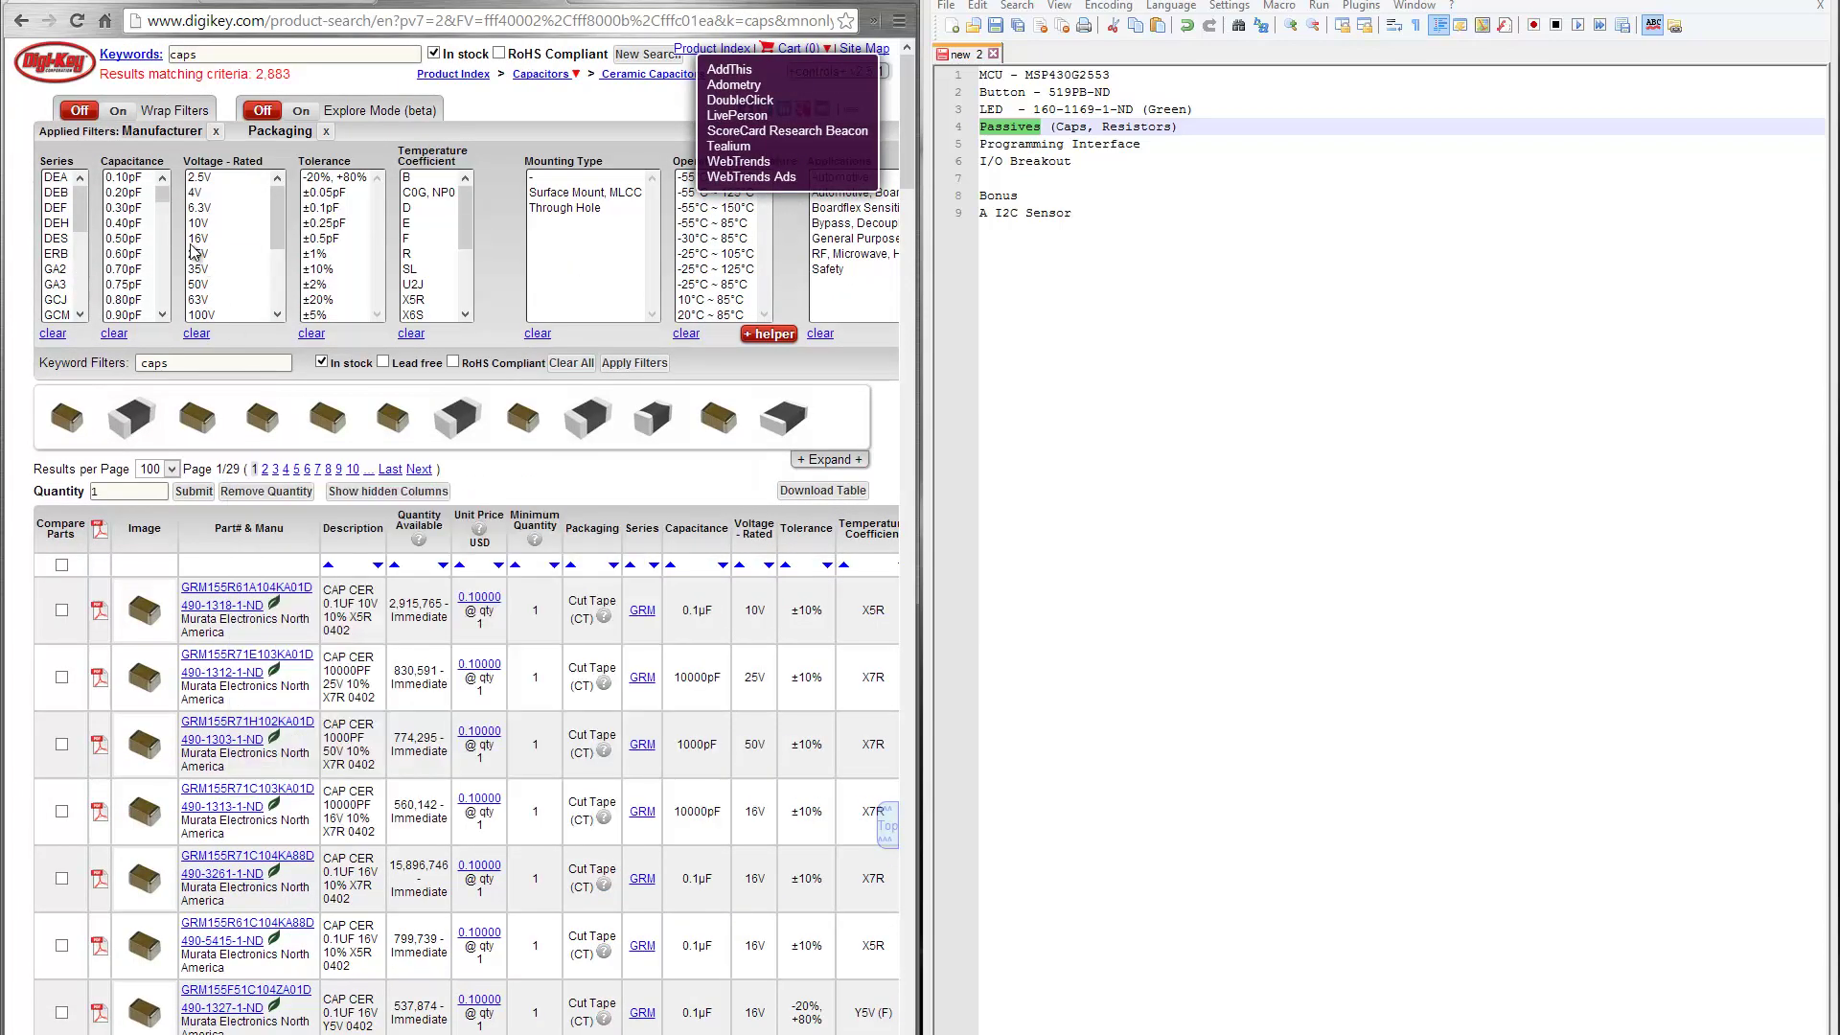
pyautogui.scroll(-1, 166, 221)
pyautogui.moveTo(163, 219)
pyautogui.mouseDown()
pyautogui.moveTo(165, 308)
pyautogui.moveTo(163, 191)
pyautogui.mouseUp()
pyautogui.hscroll(10, 450, 566)
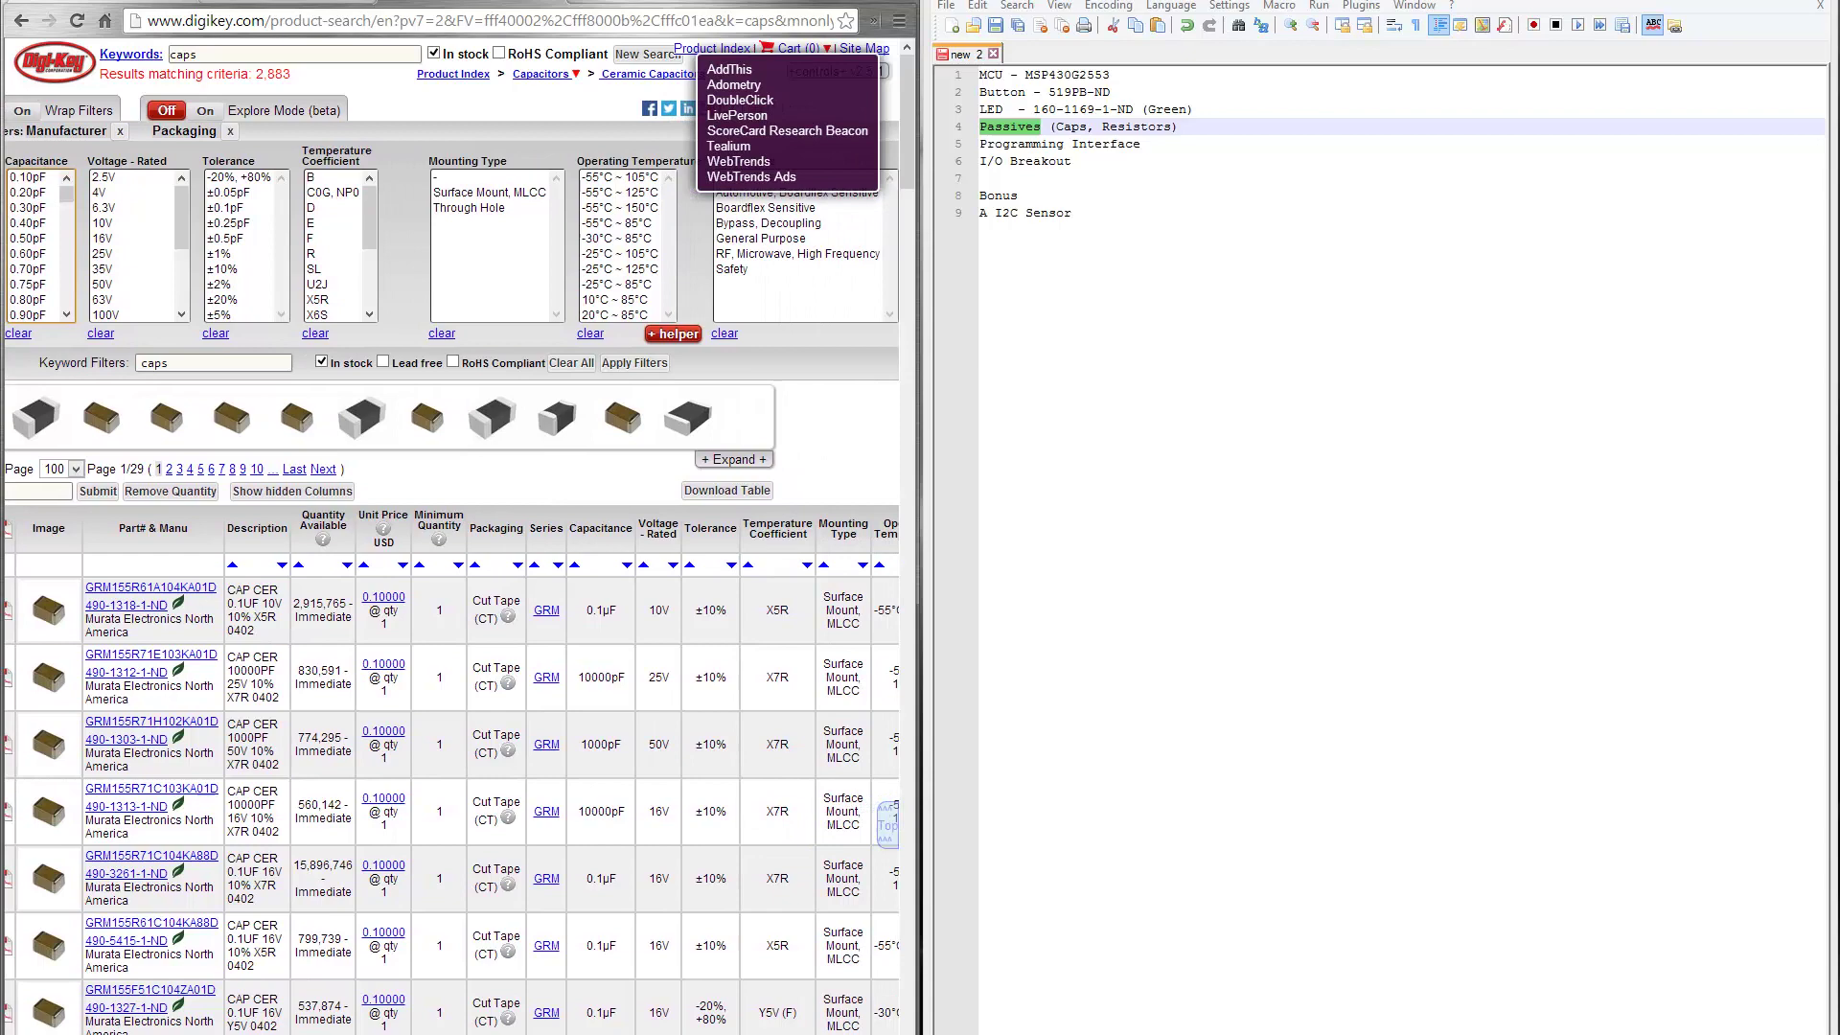
pyautogui.hscroll(10, 654, 930)
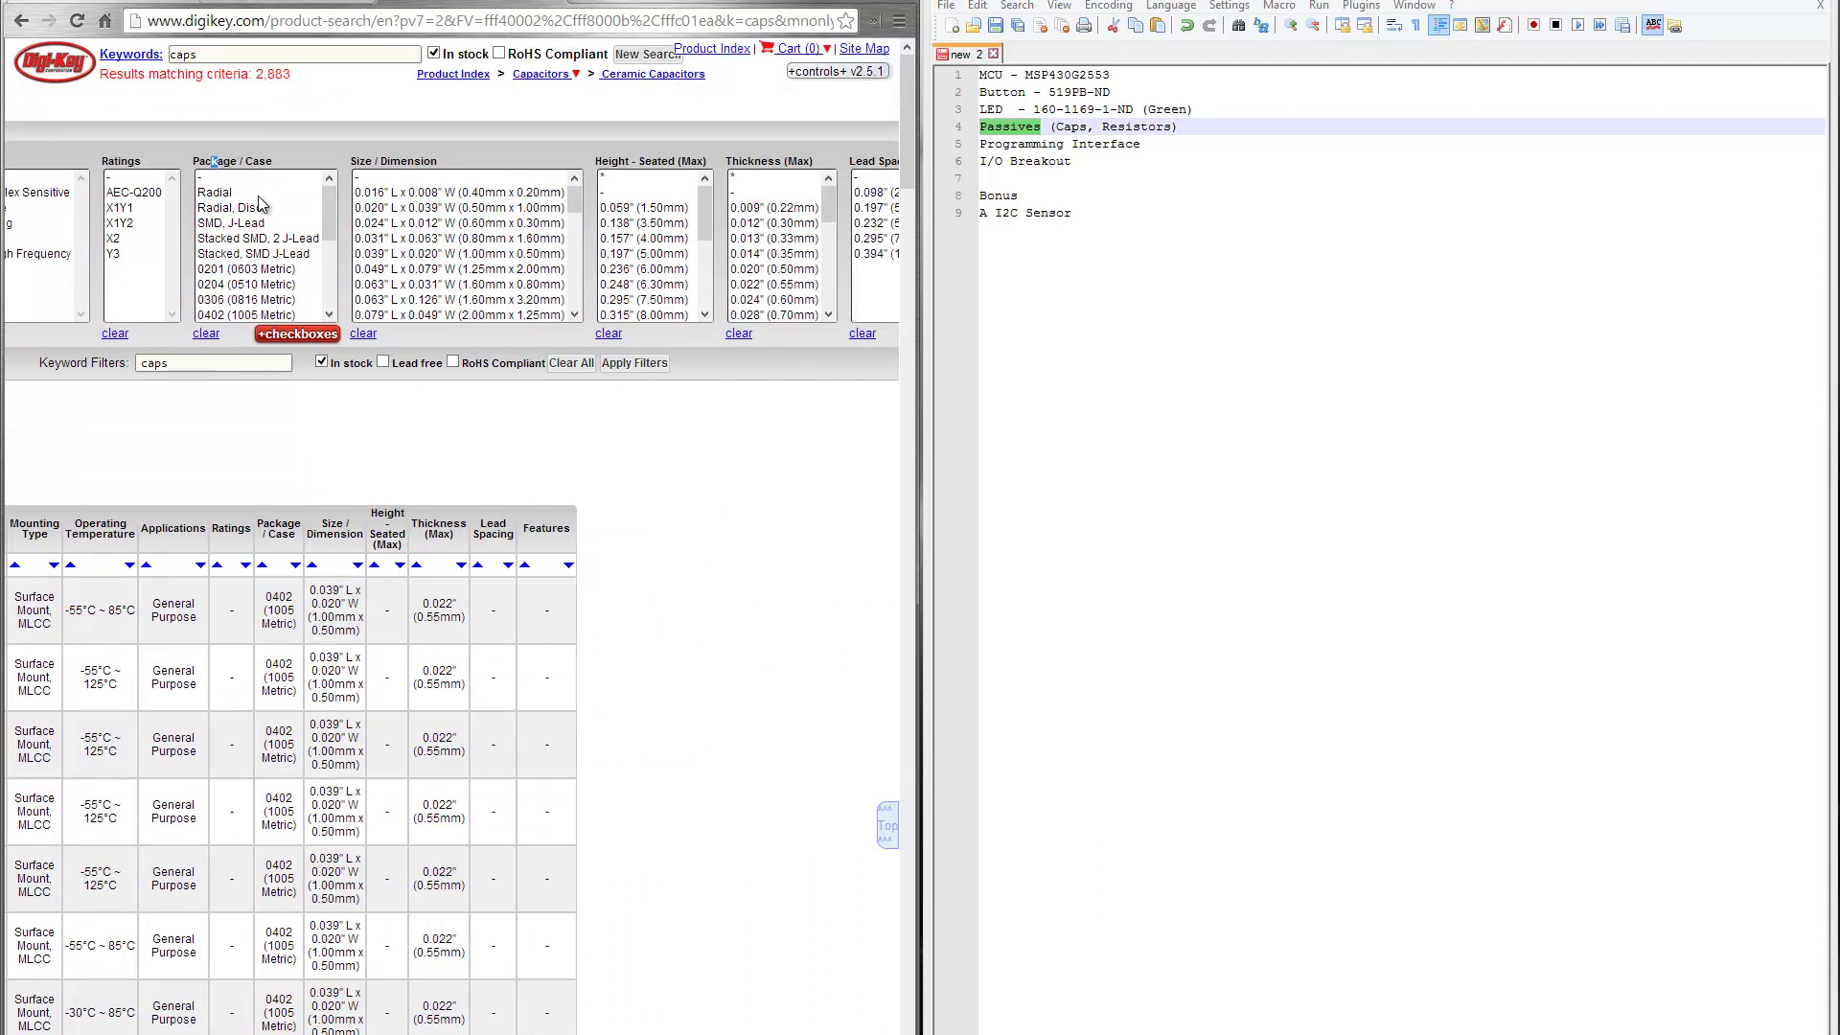
# Step: Compare 0201 (0603 Metric) against 0603 (1608 Metric) package sizes, settling on 0201 unapplied
pyautogui.scroll(-1, 332, 221)
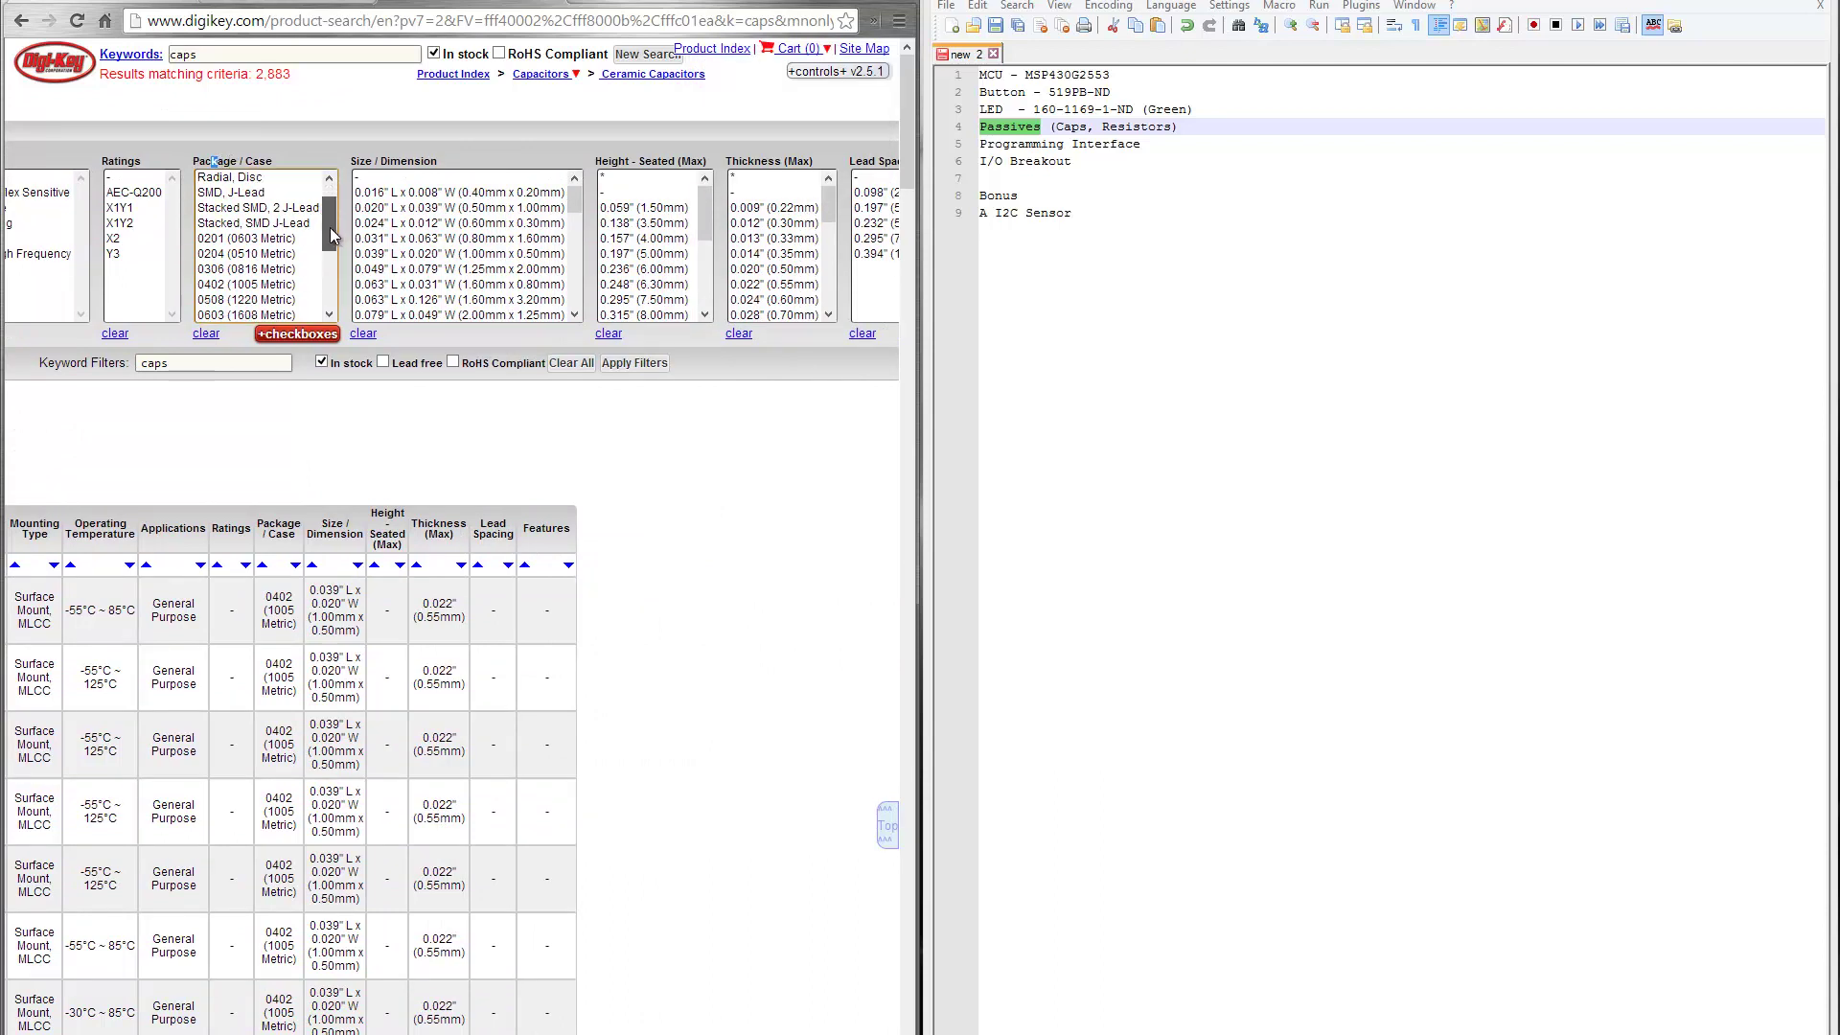
pyautogui.click(212, 226)
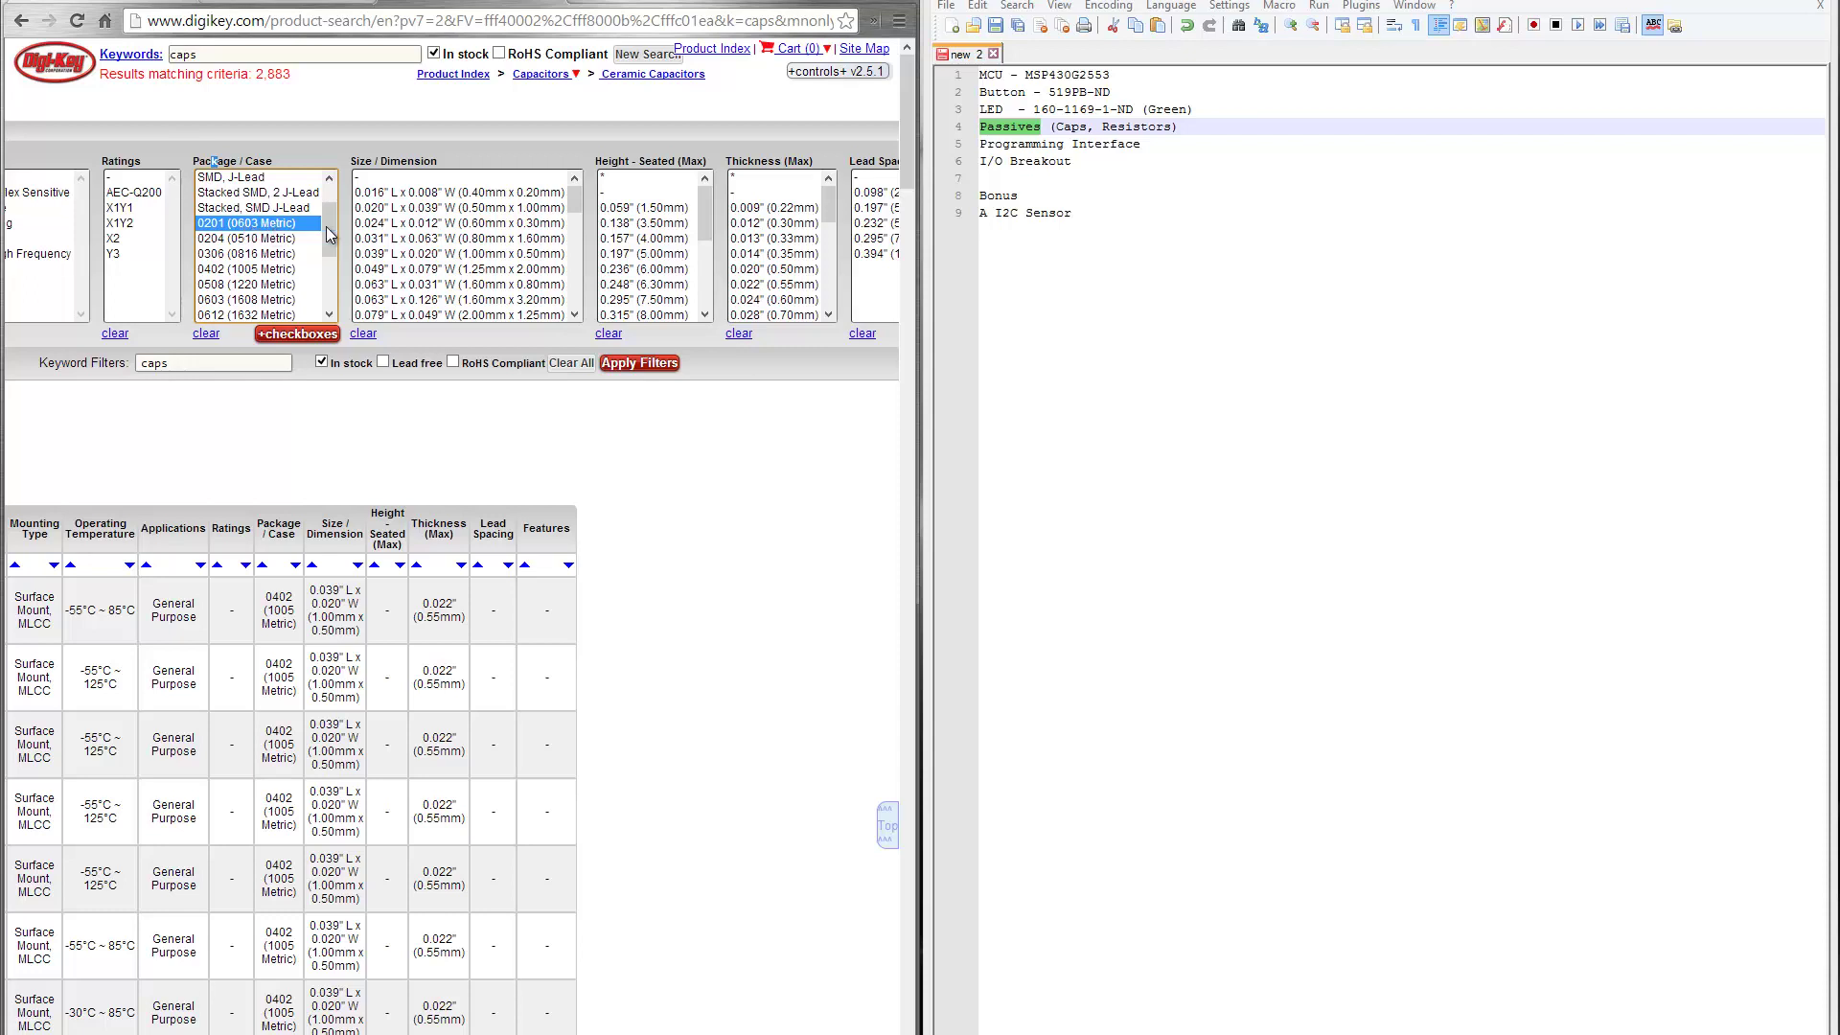
pyautogui.scroll(-1, 330, 243)
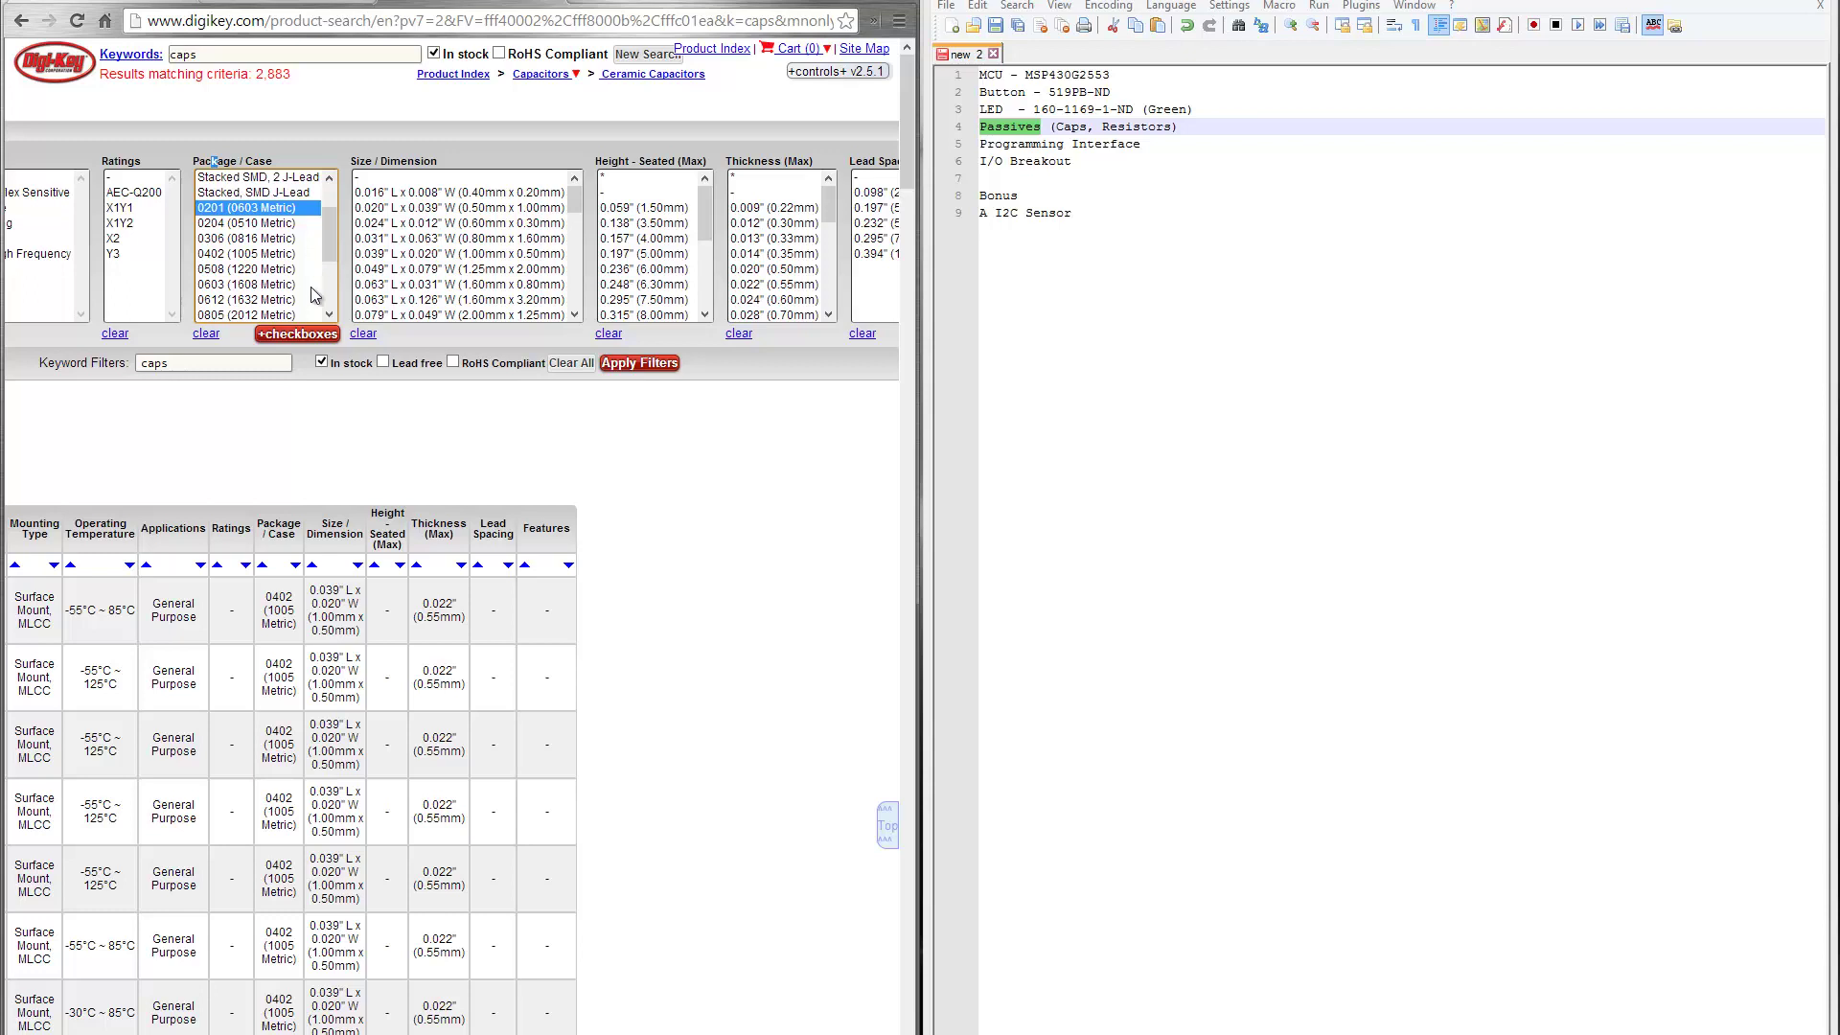
pyautogui.click(207, 285)
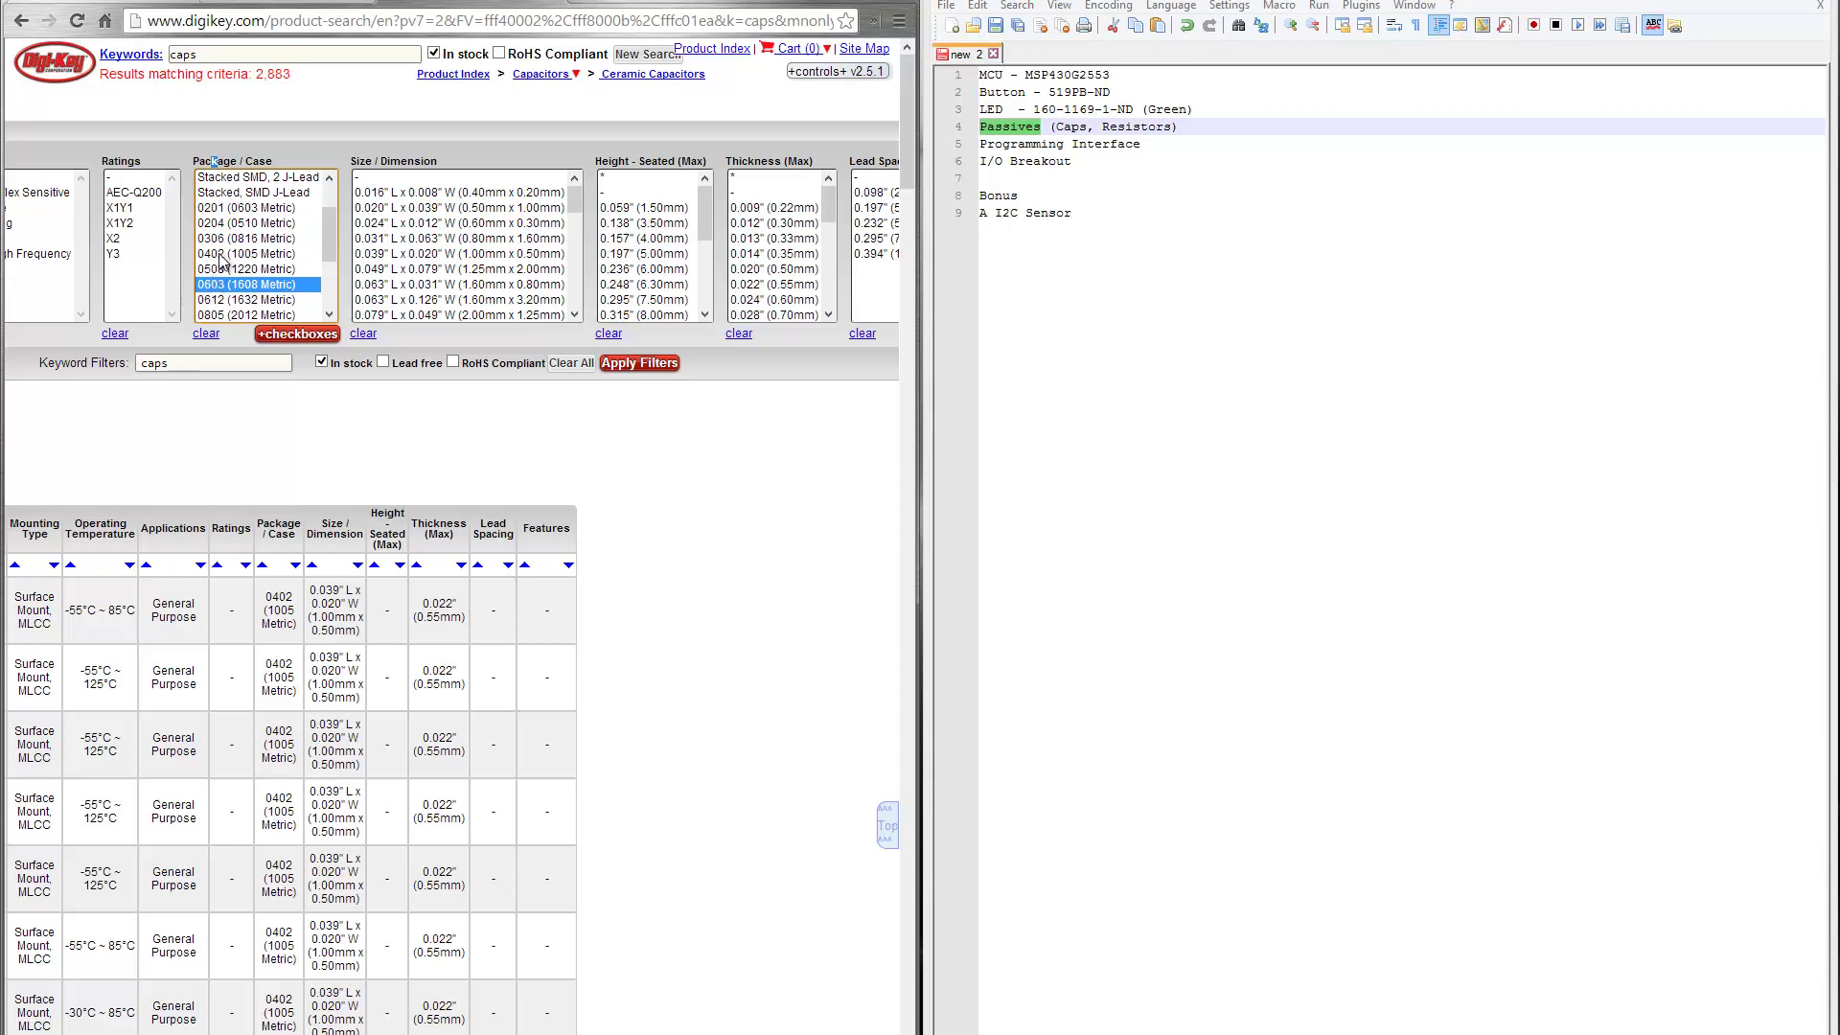
pyautogui.click(249, 209)
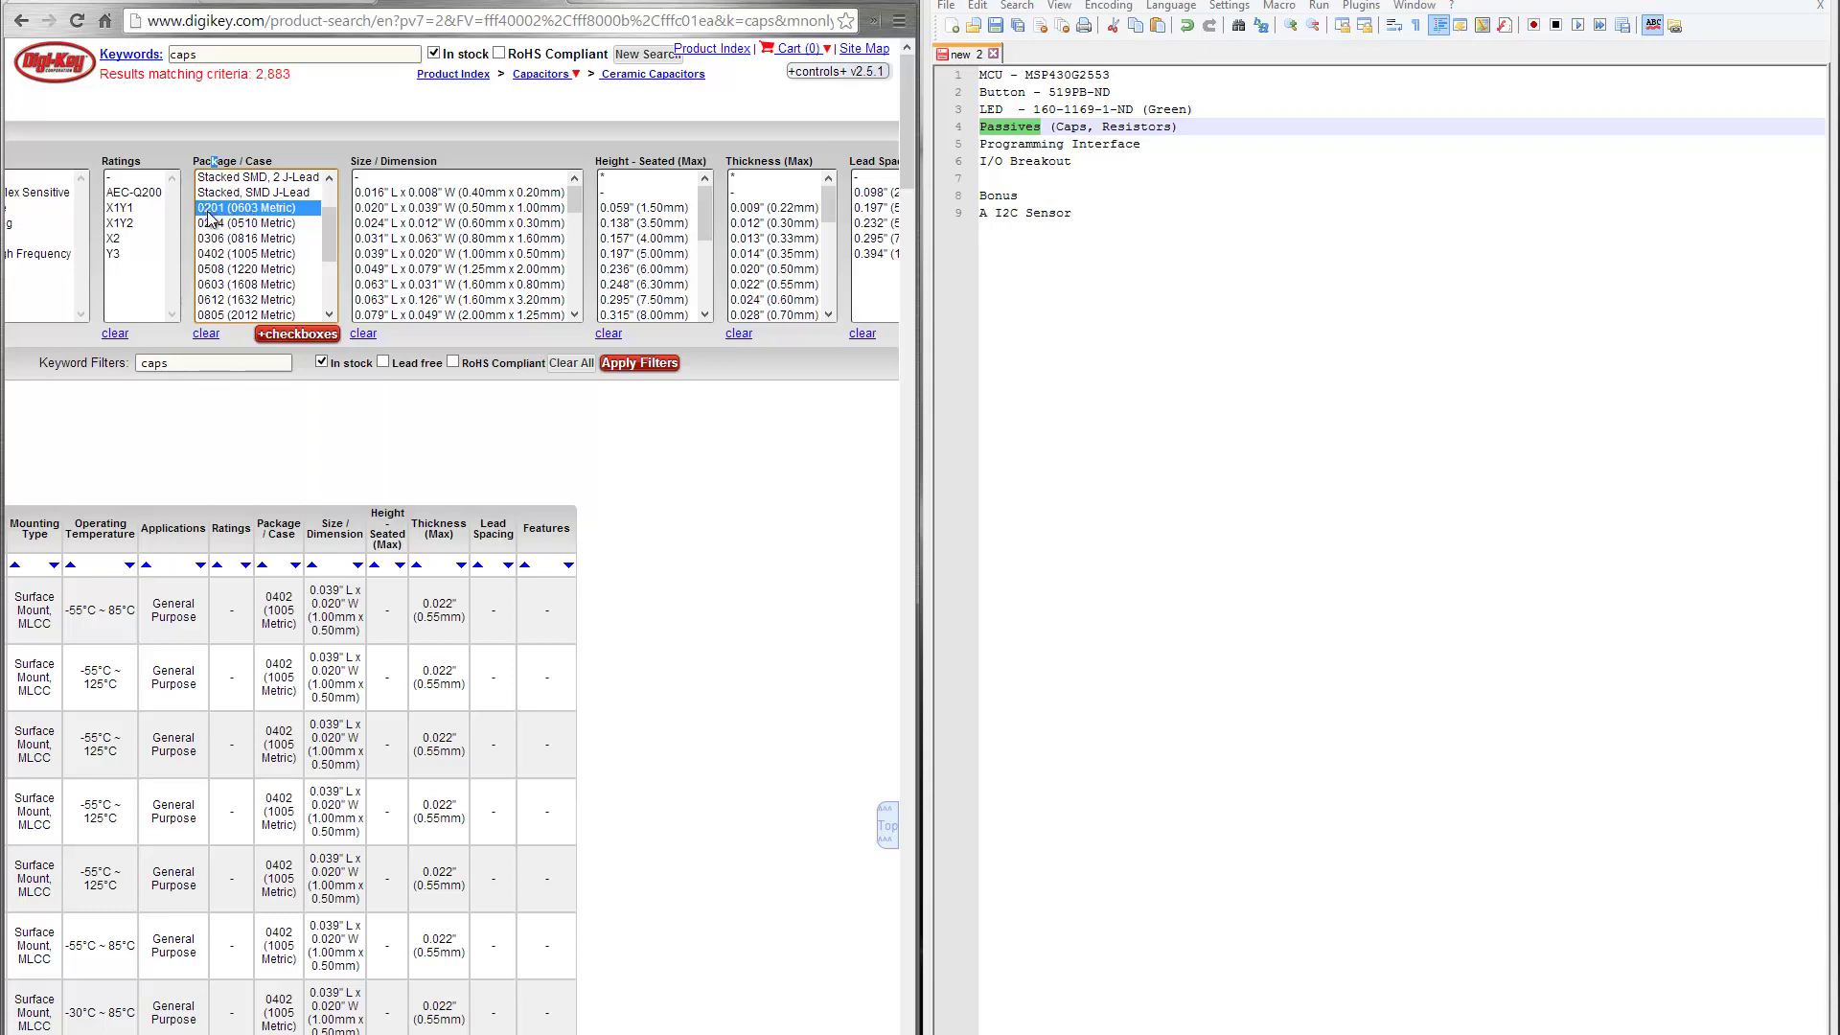
pyautogui.click(215, 286)
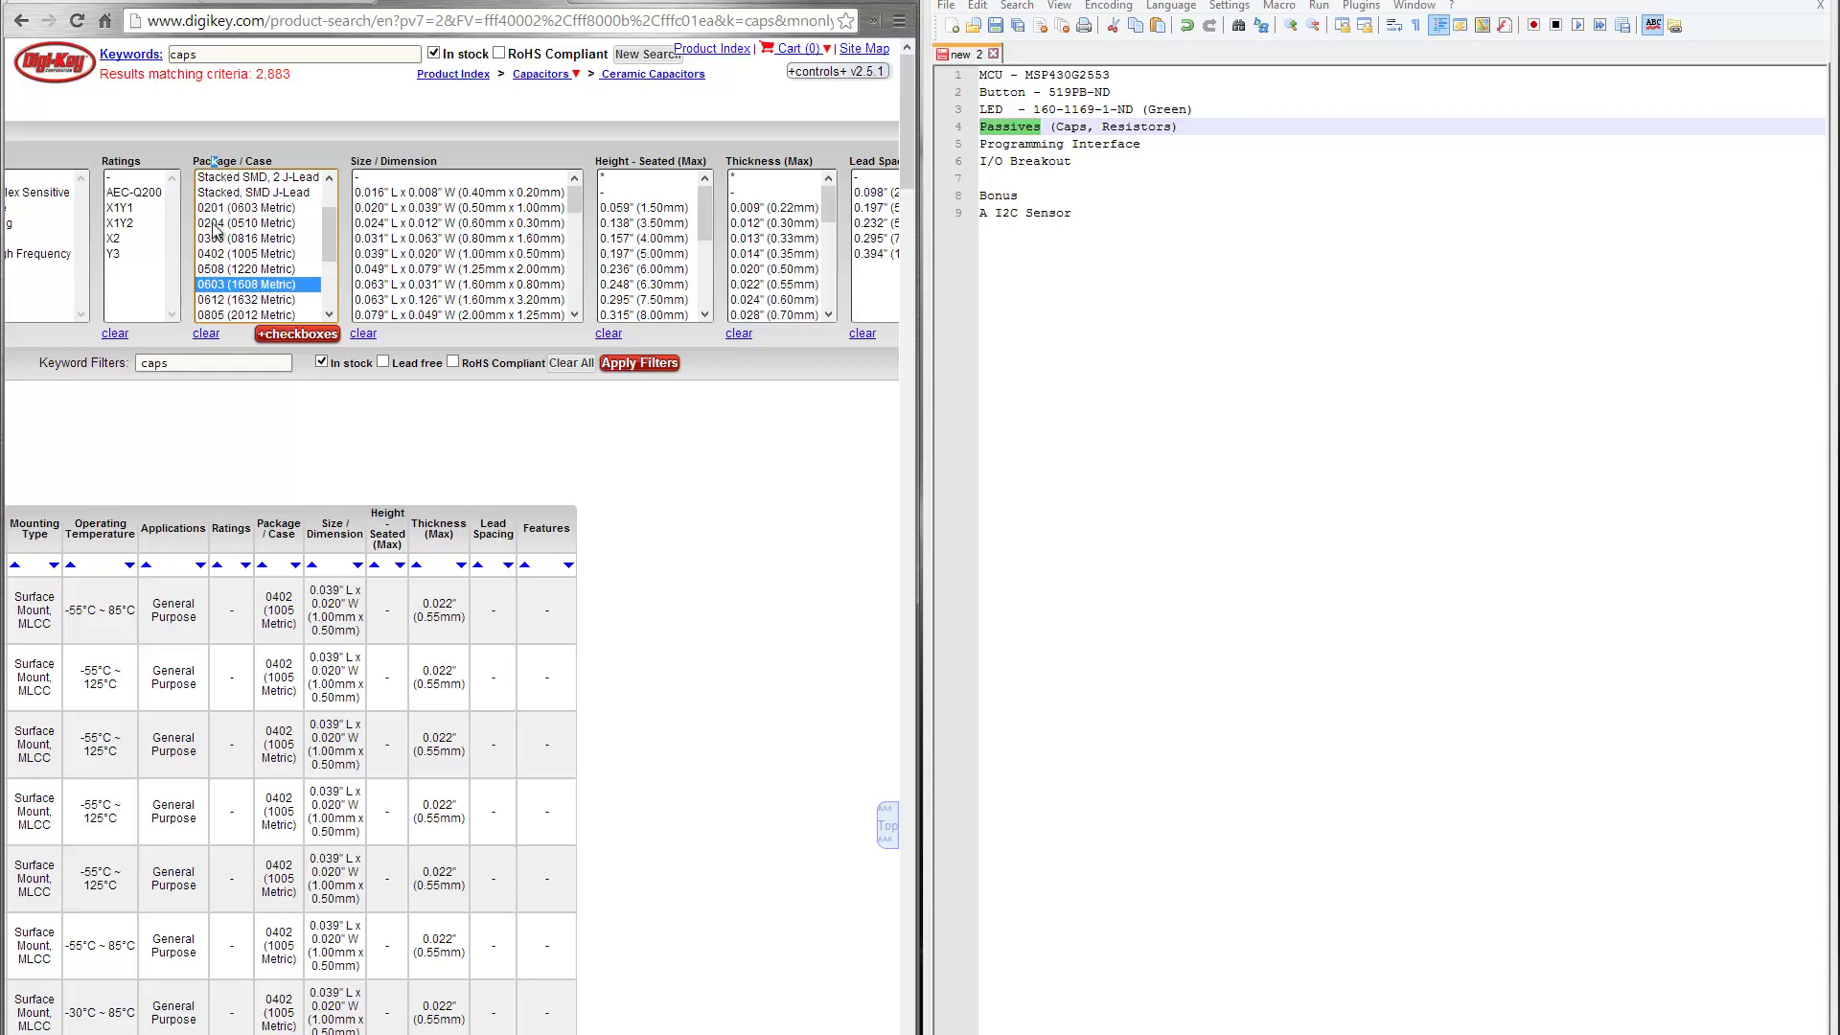
pyautogui.click(264, 210)
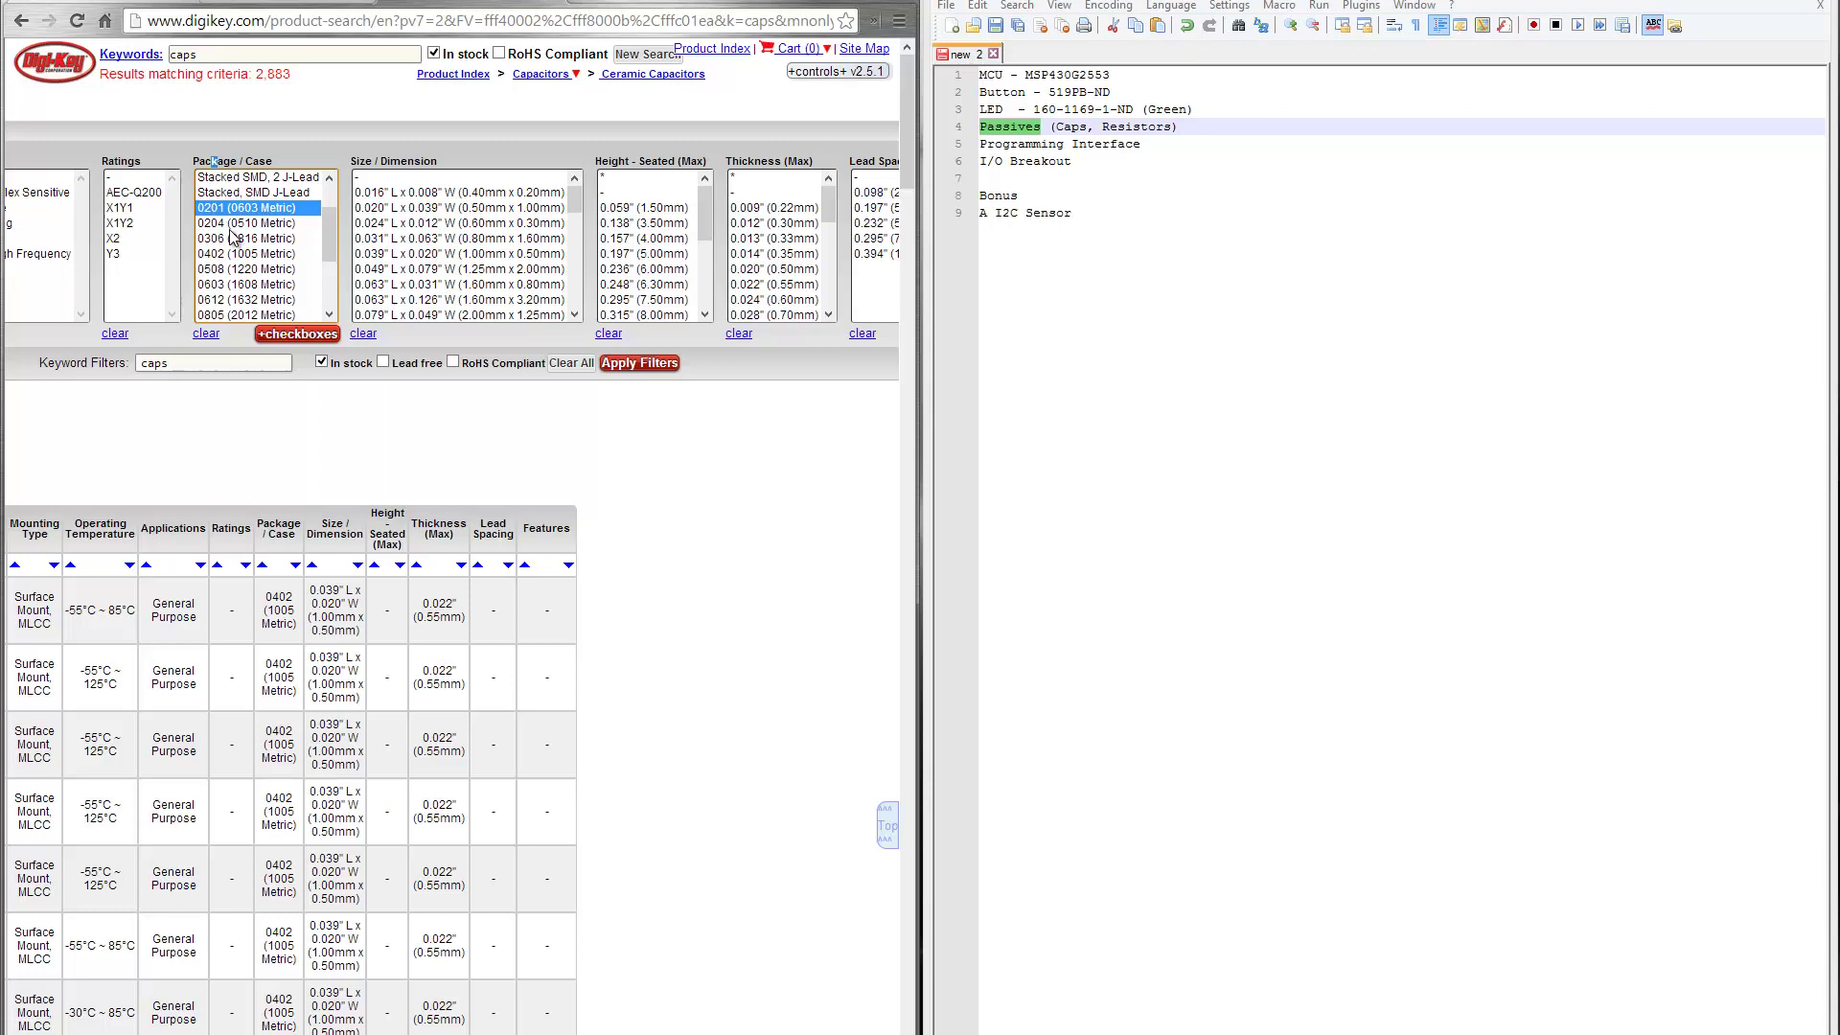
pyautogui.click(529, 461)
# Step: Select the Programming Interface item and bring the datasheet to the 20-pin pinout
pyautogui.tripleClick(1109, 143)
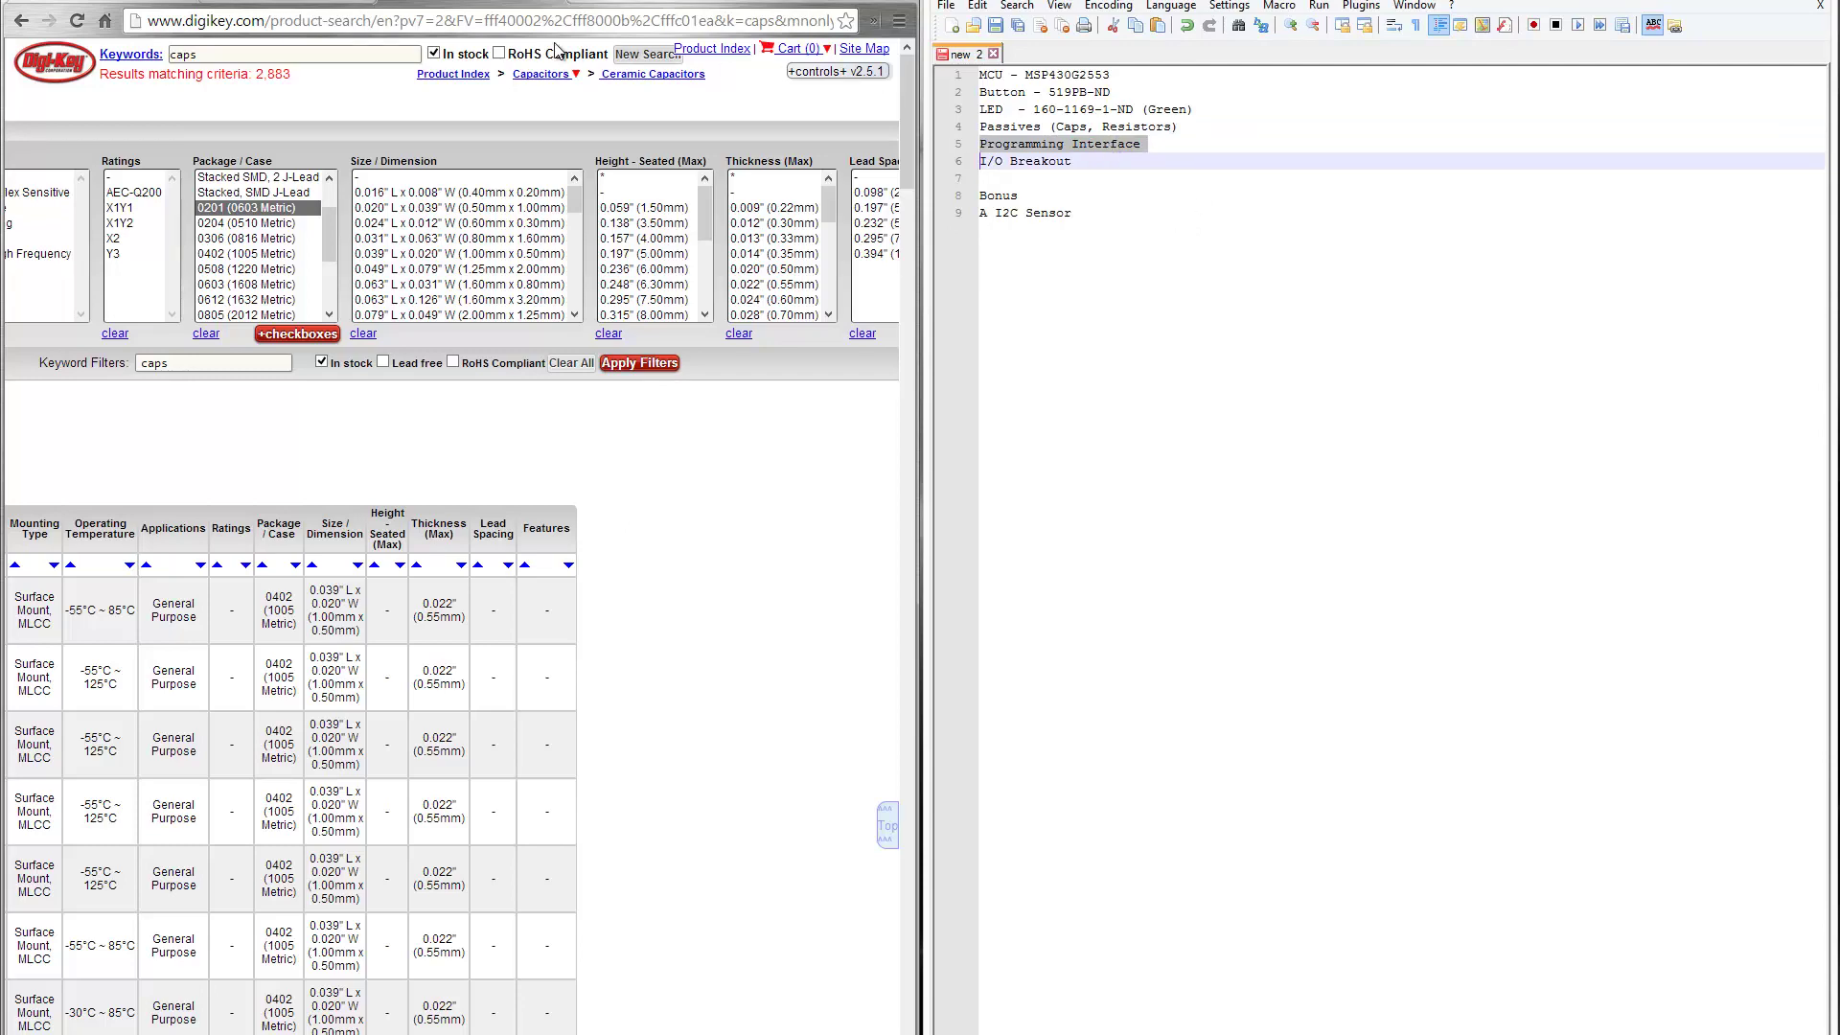
pyautogui.click(277, 5)
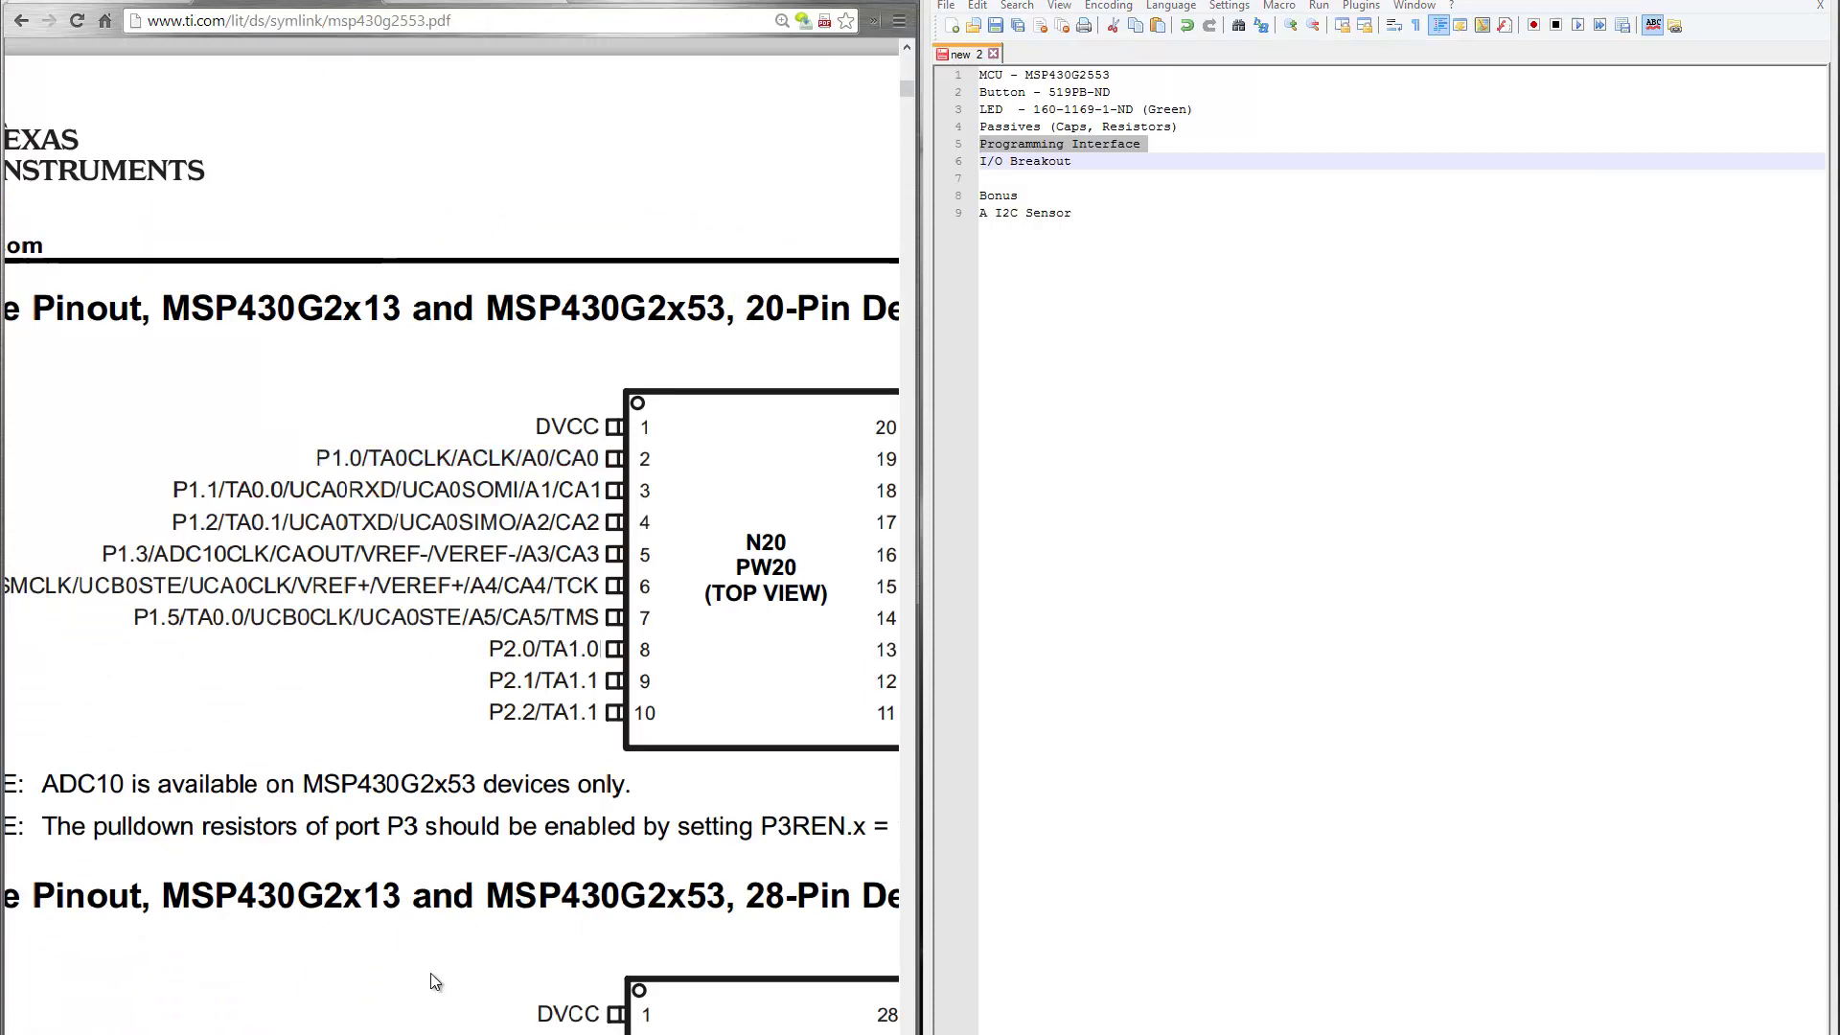
pyautogui.hscroll(5, 325, 757)
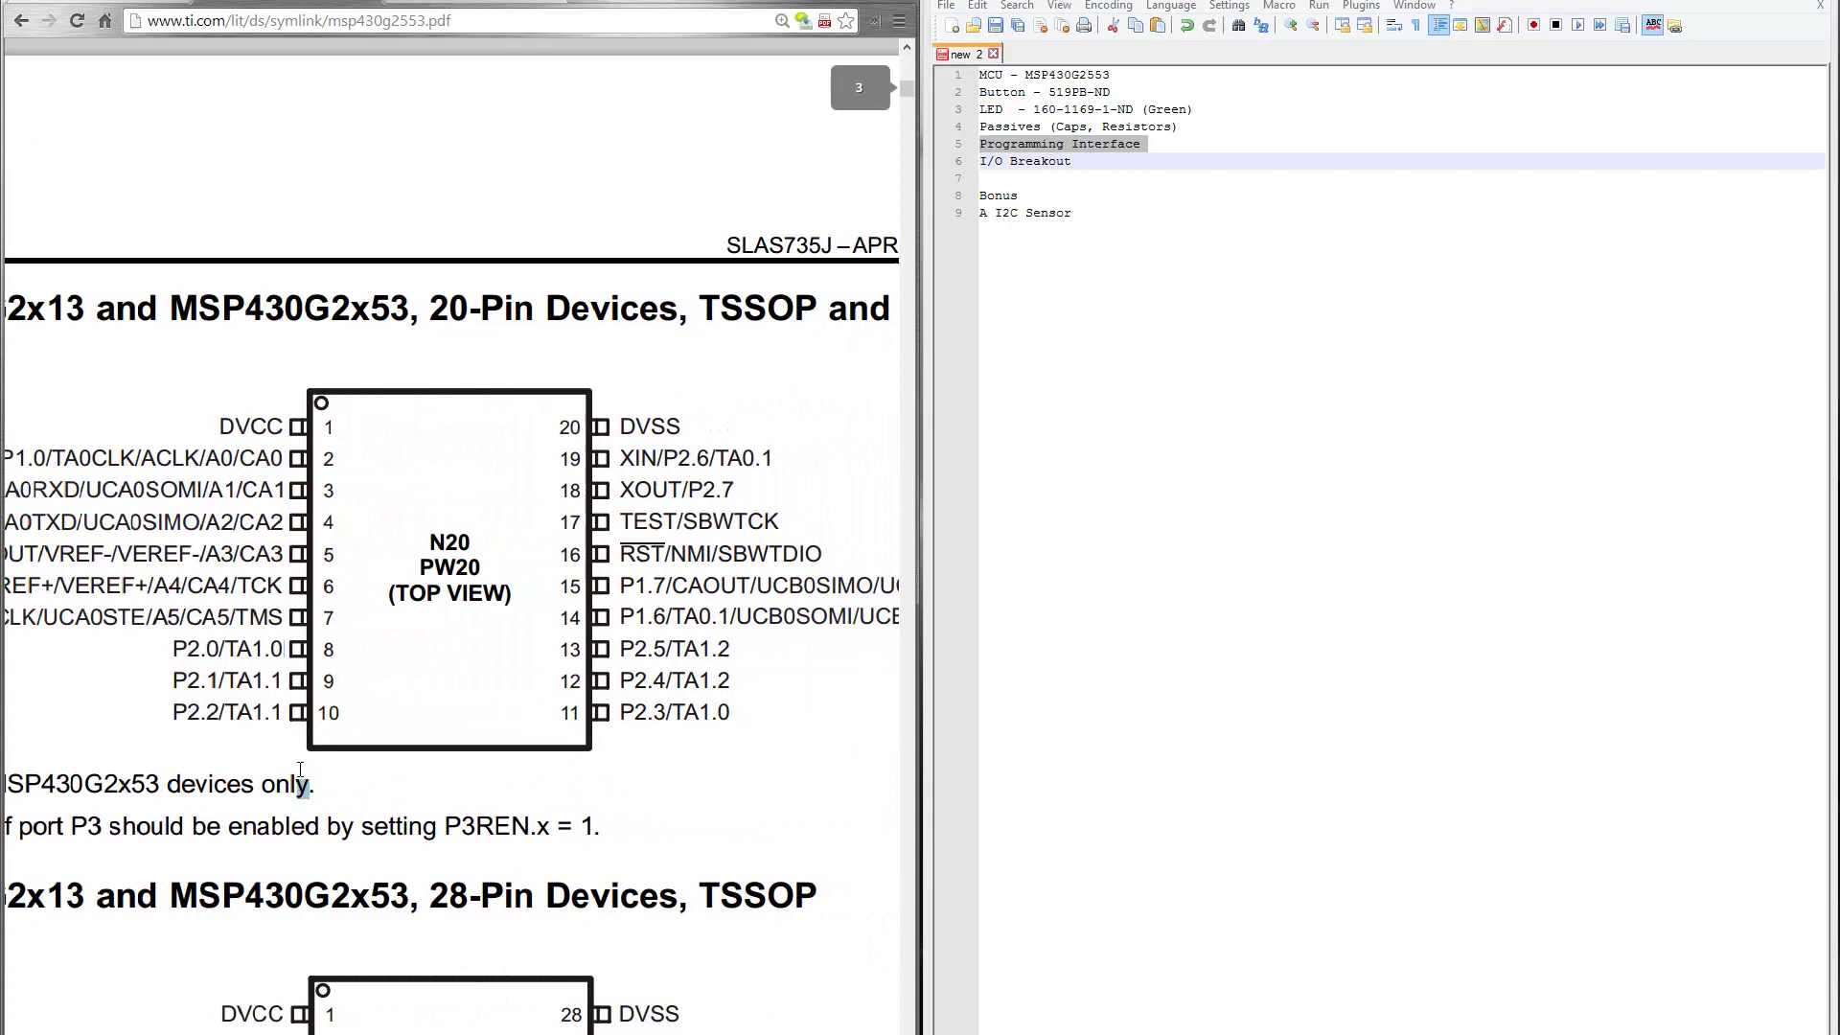
pyautogui.moveTo(306, 786); pyautogui.dragTo(265, 791)
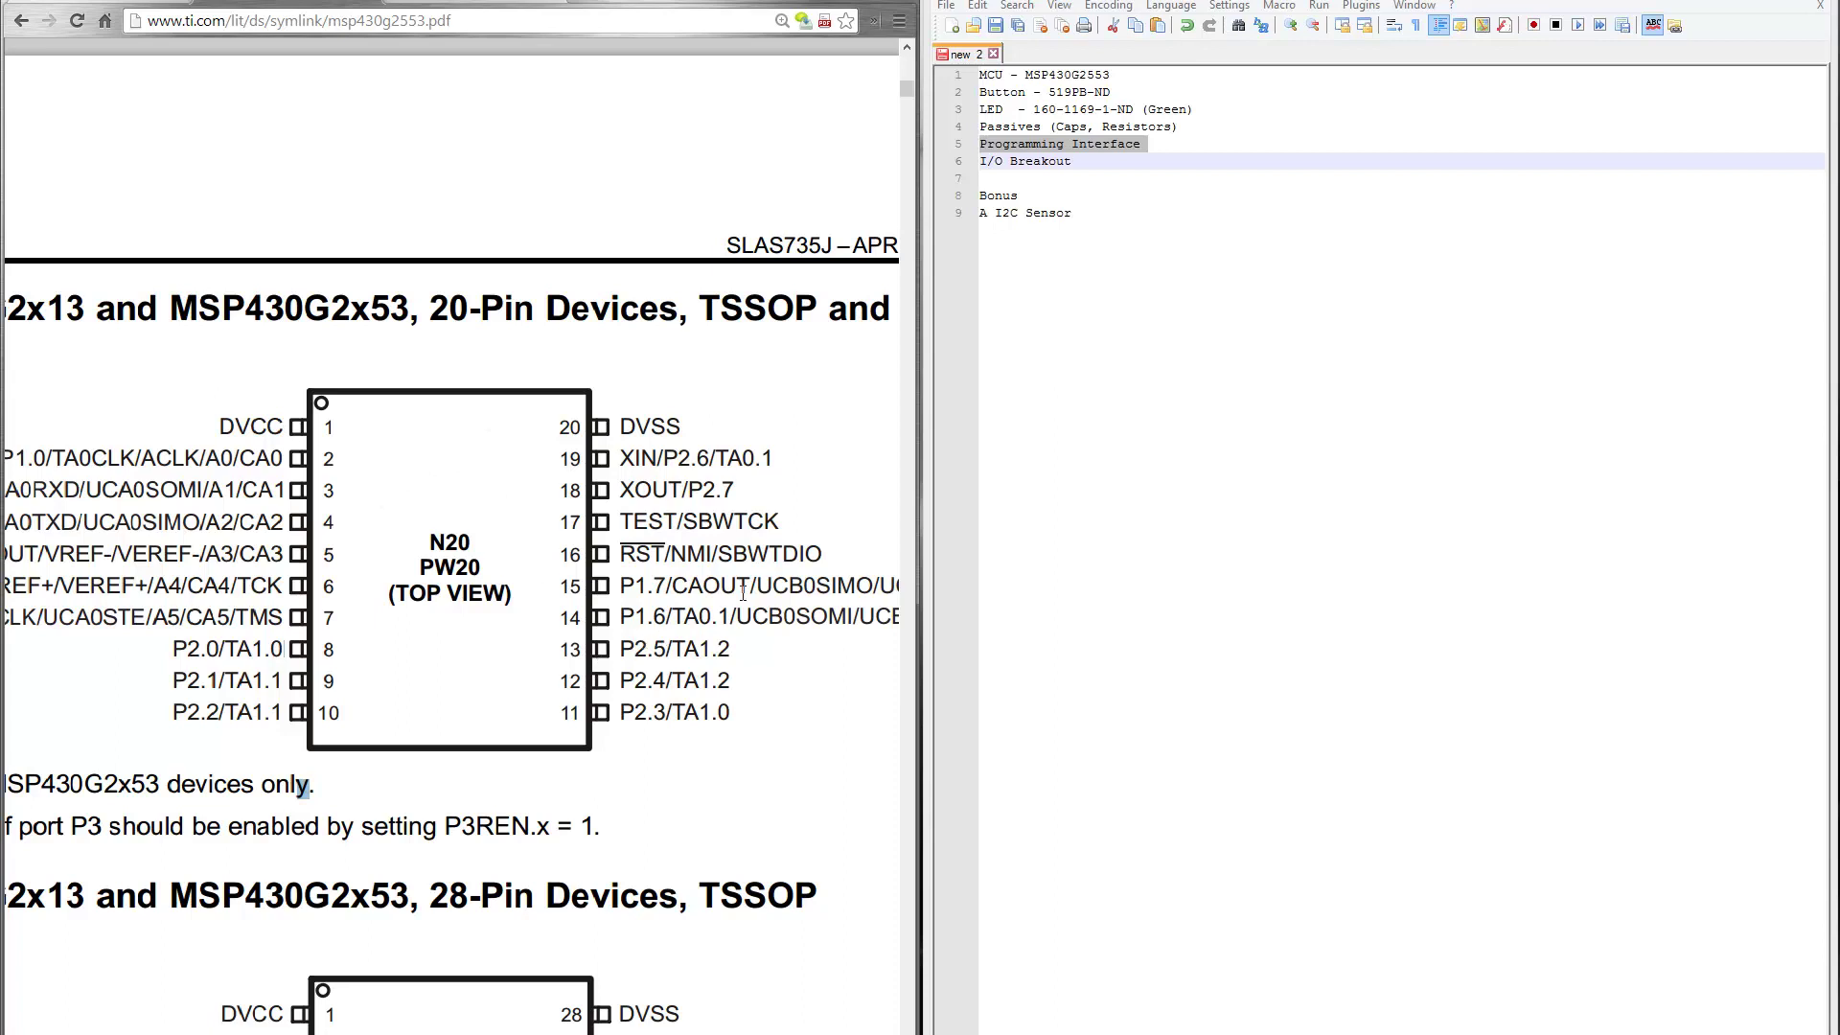
# Step: Highlight the TEST/SBWTCK and RST/NMI/SBWTDIO pins, then the word Breakout on the I/O line
pyautogui.doubleClick(730, 518)
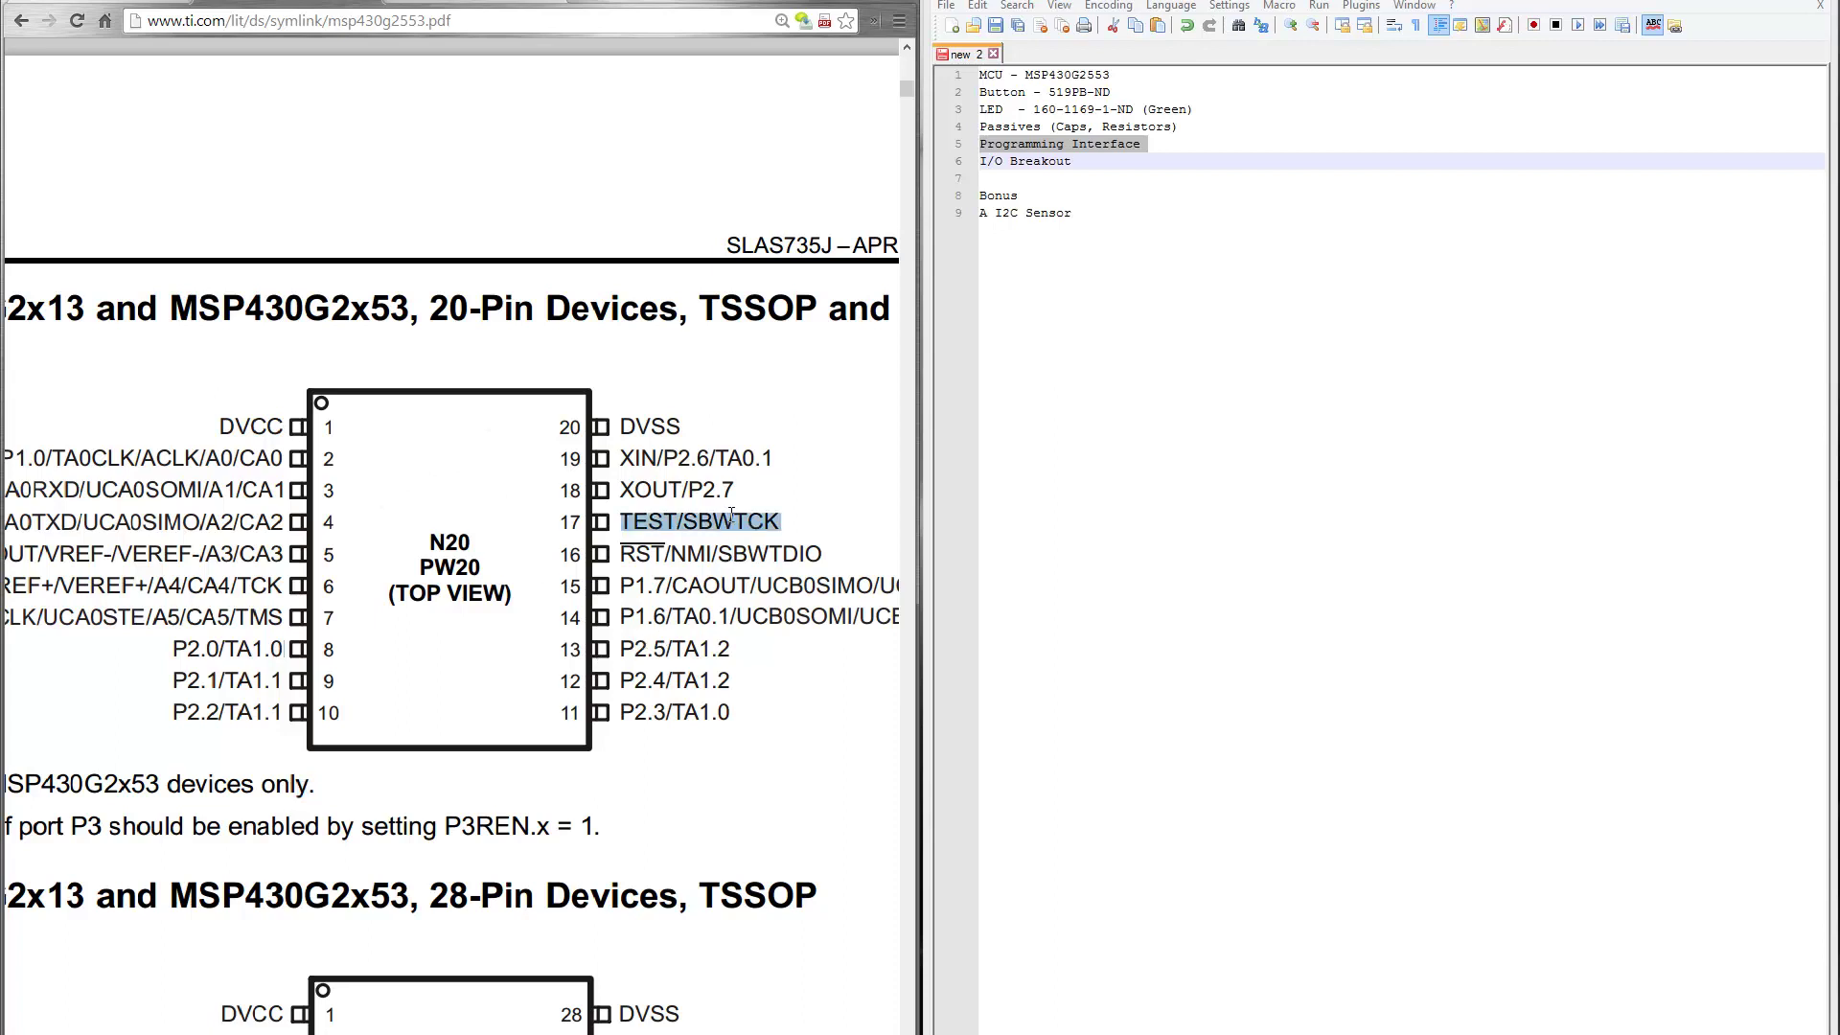
pyautogui.doubleClick(770, 556)
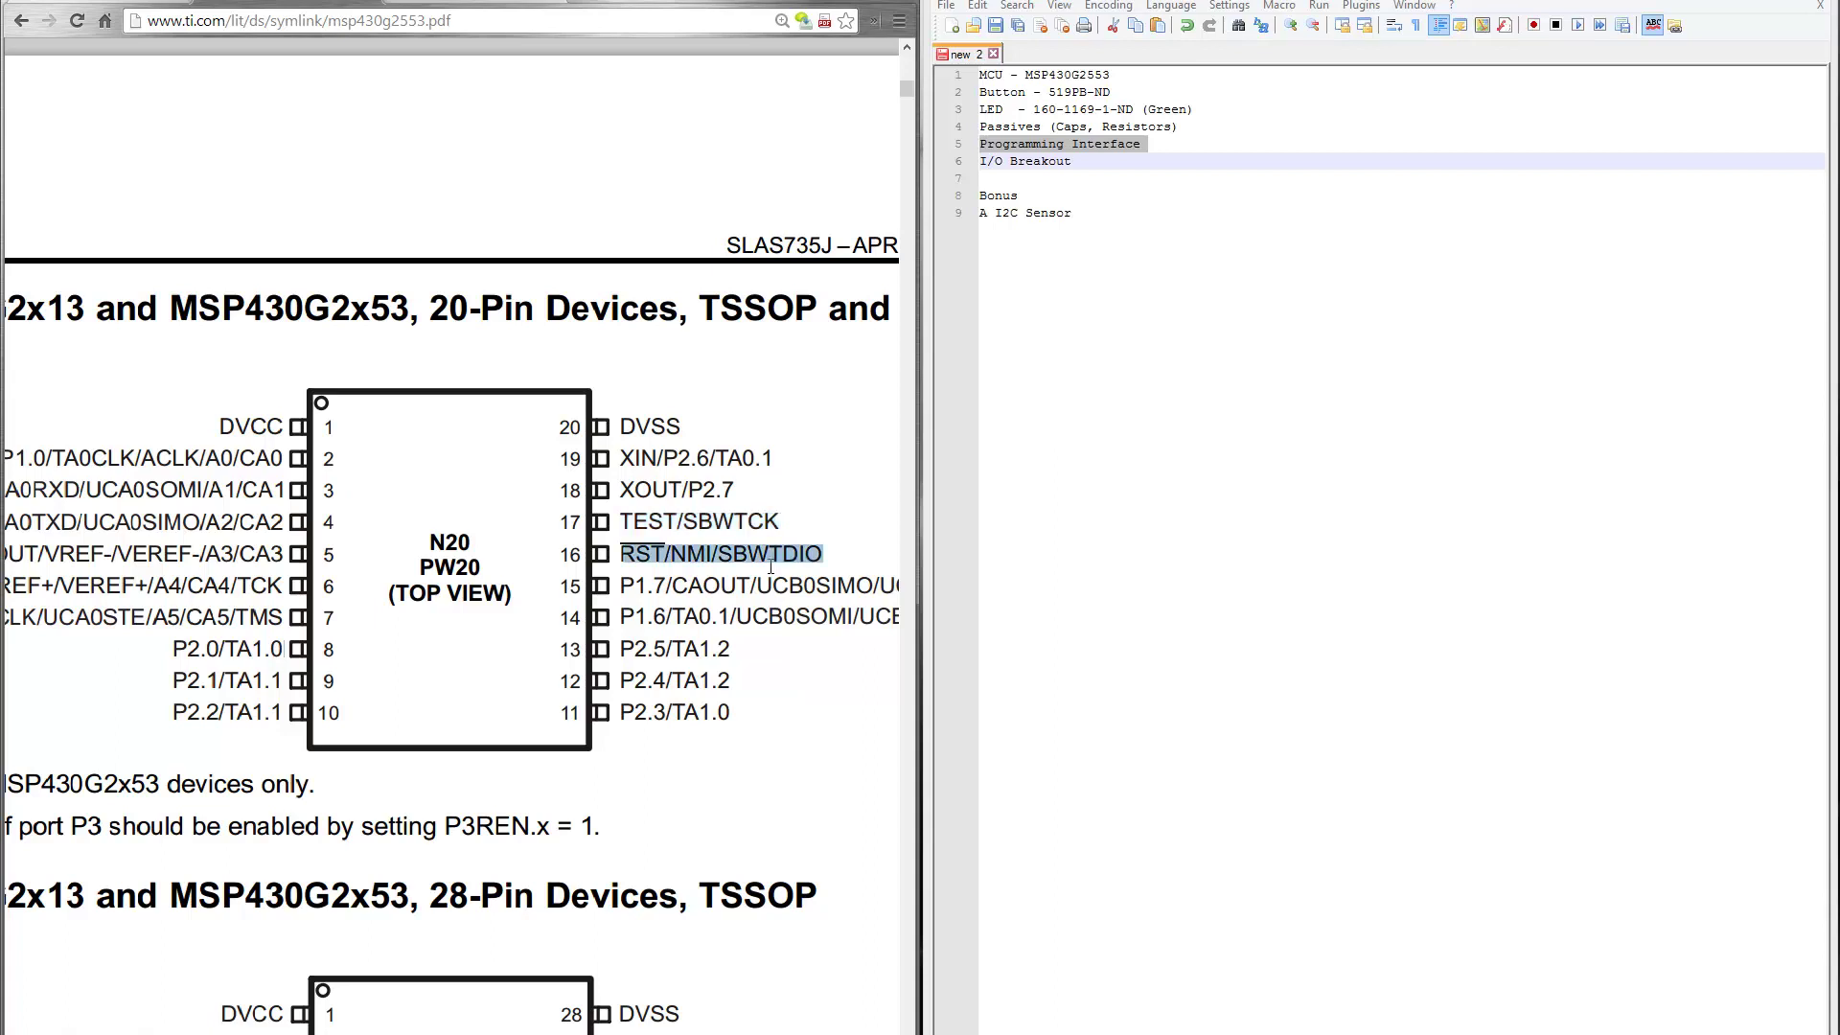
pyautogui.moveTo(770, 567); pyautogui.dragTo(750, 564)
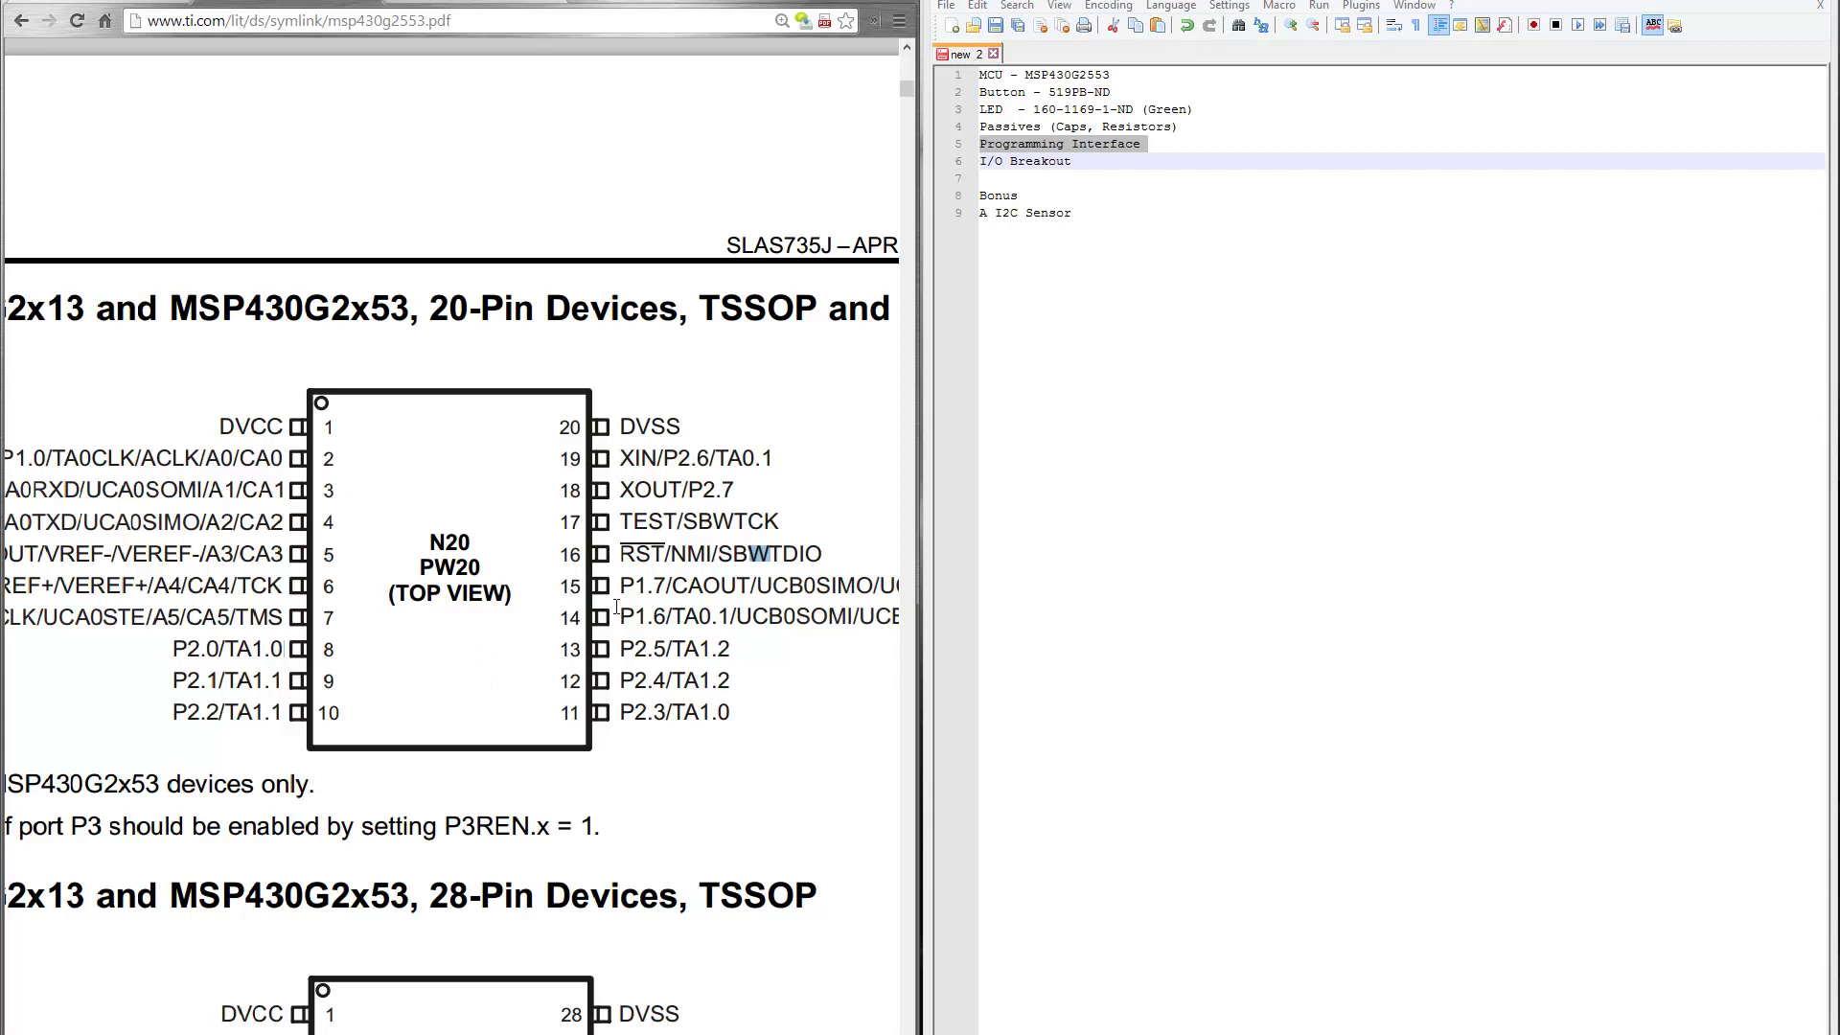
pyautogui.doubleClick(1018, 161)
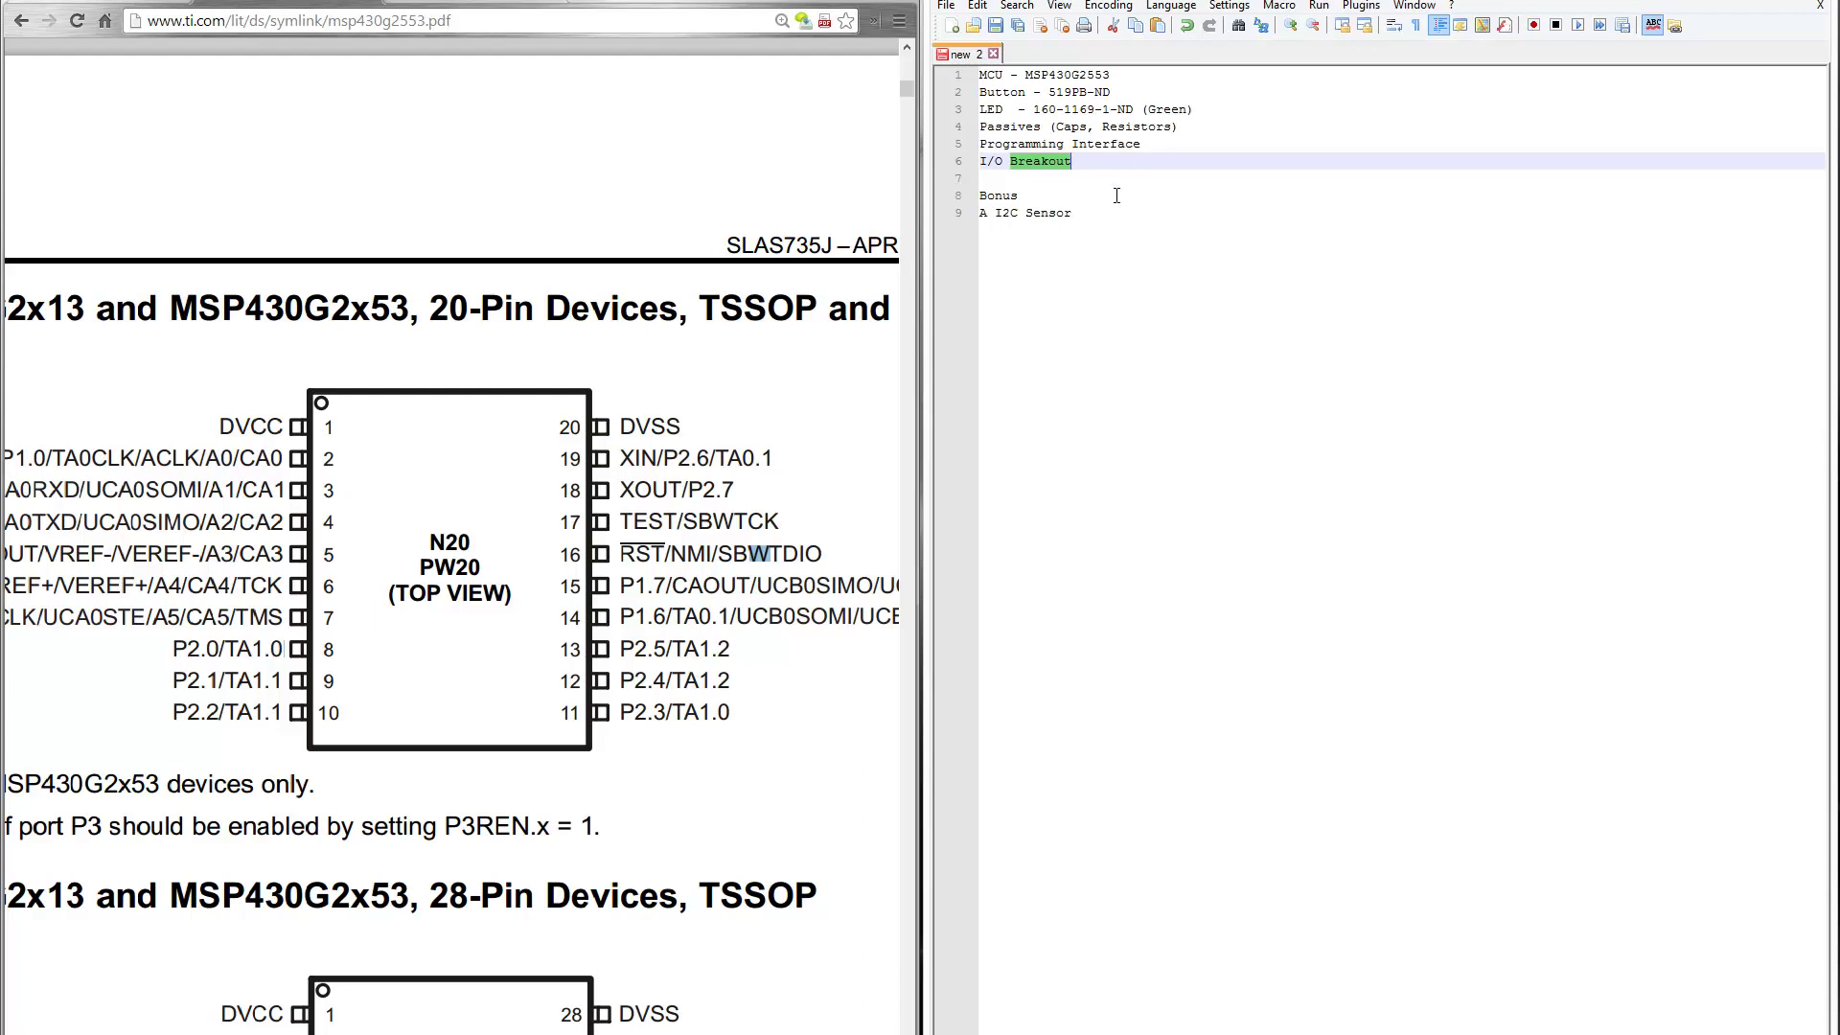
pyautogui.click(1044, 211)
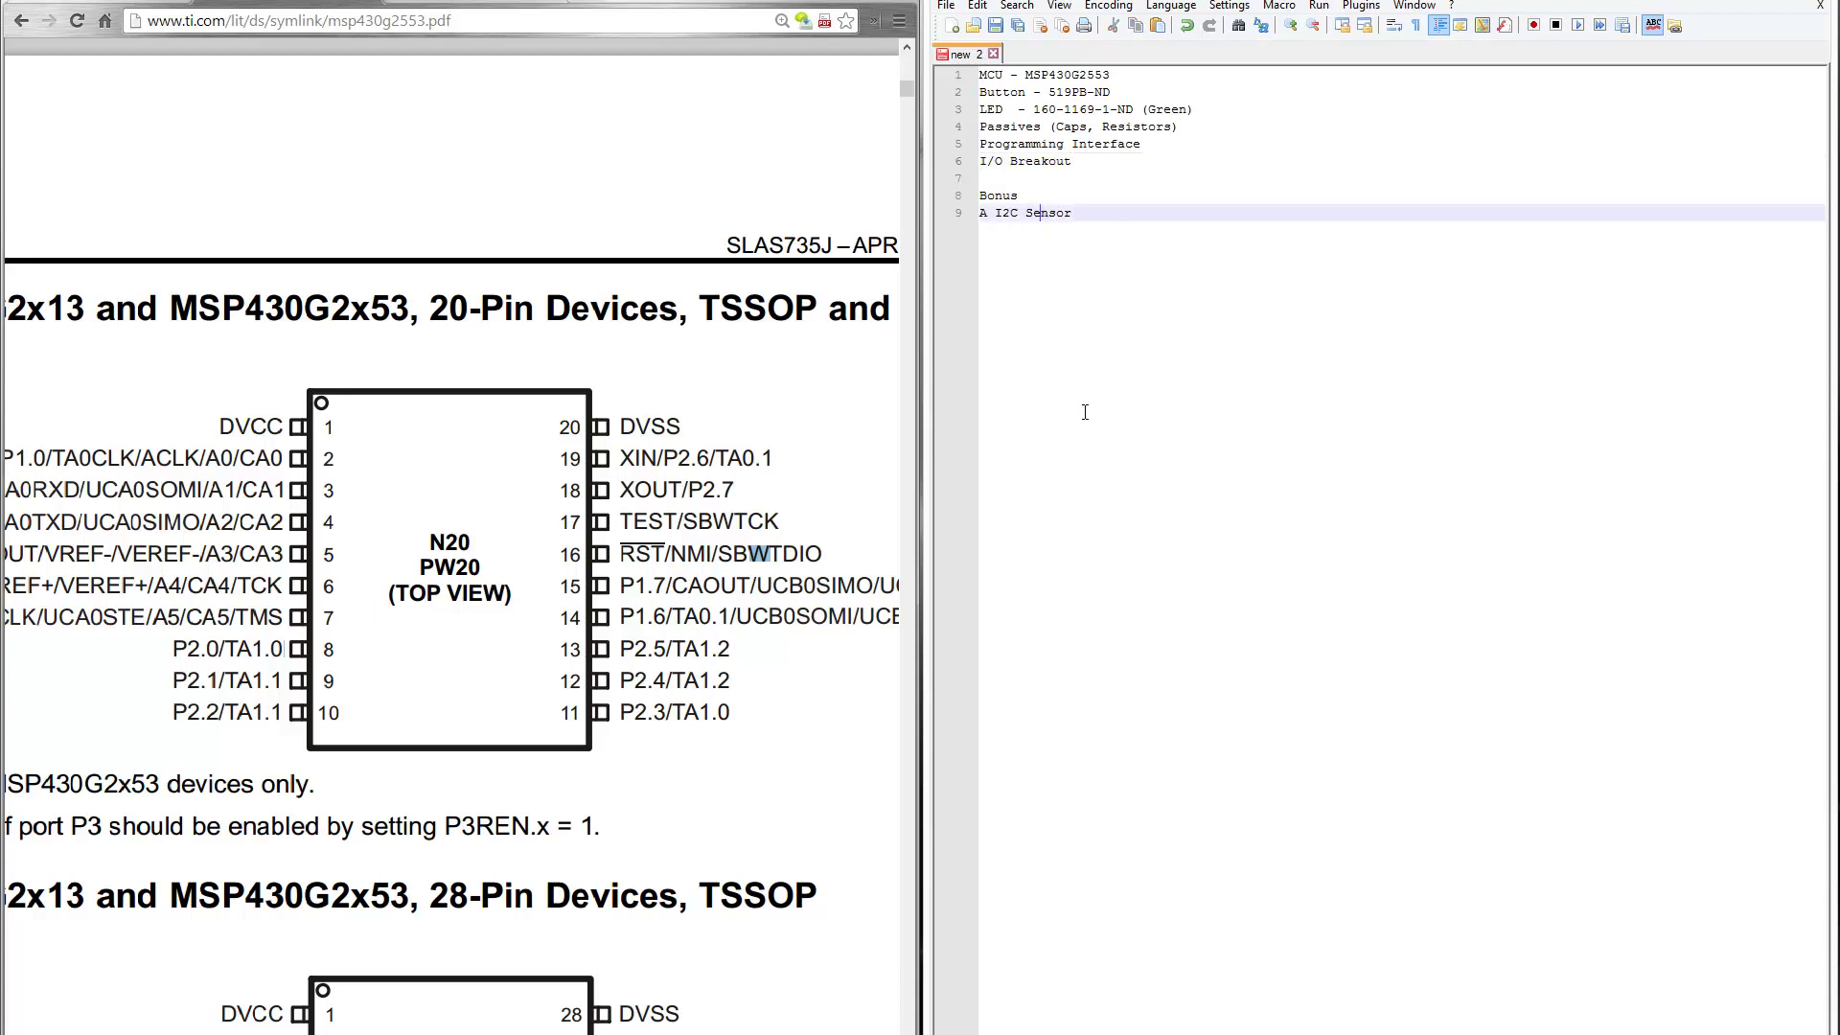